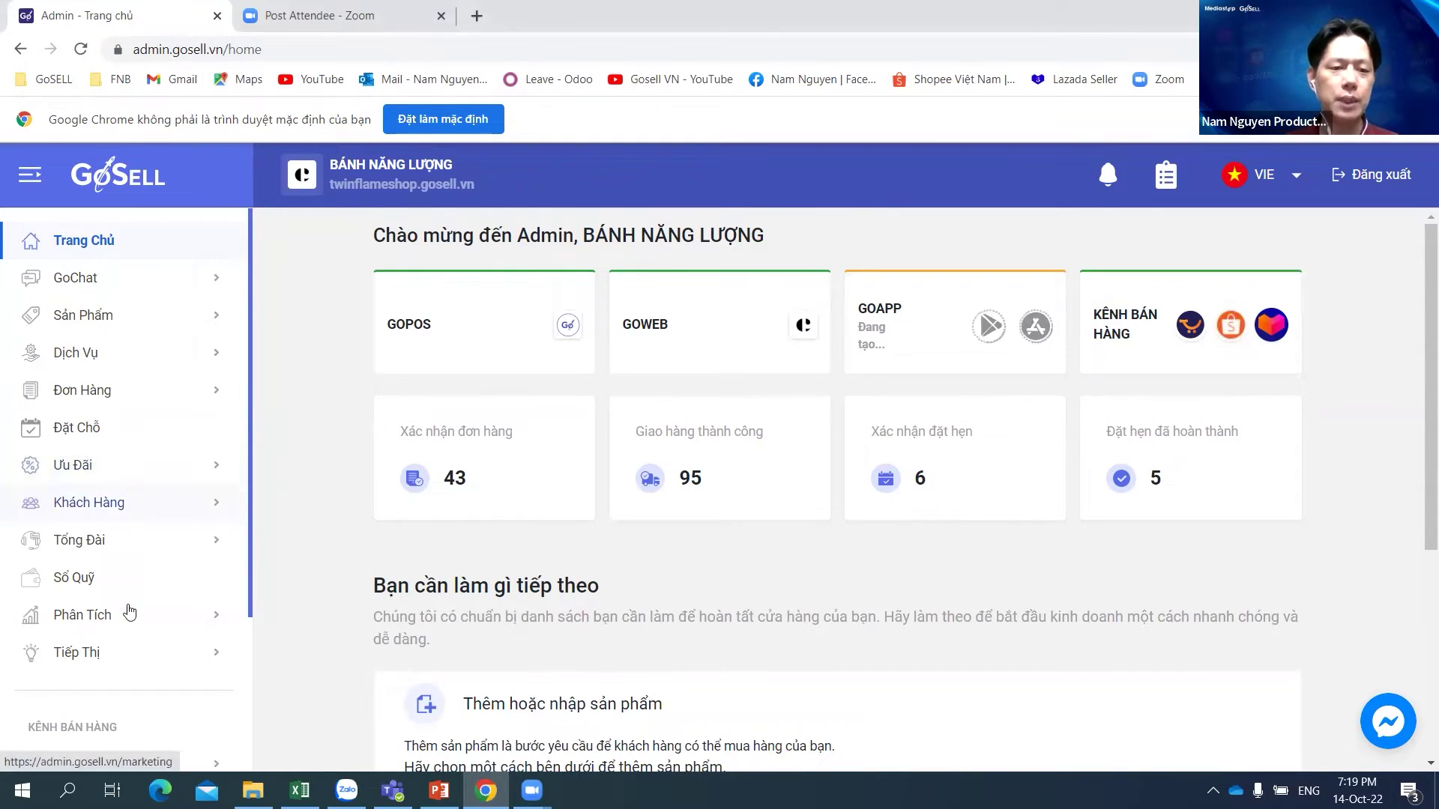
Step: From Khách Hàng, browse the empty new-customer form down to its tags field, then cancel it
left_click(96, 508)
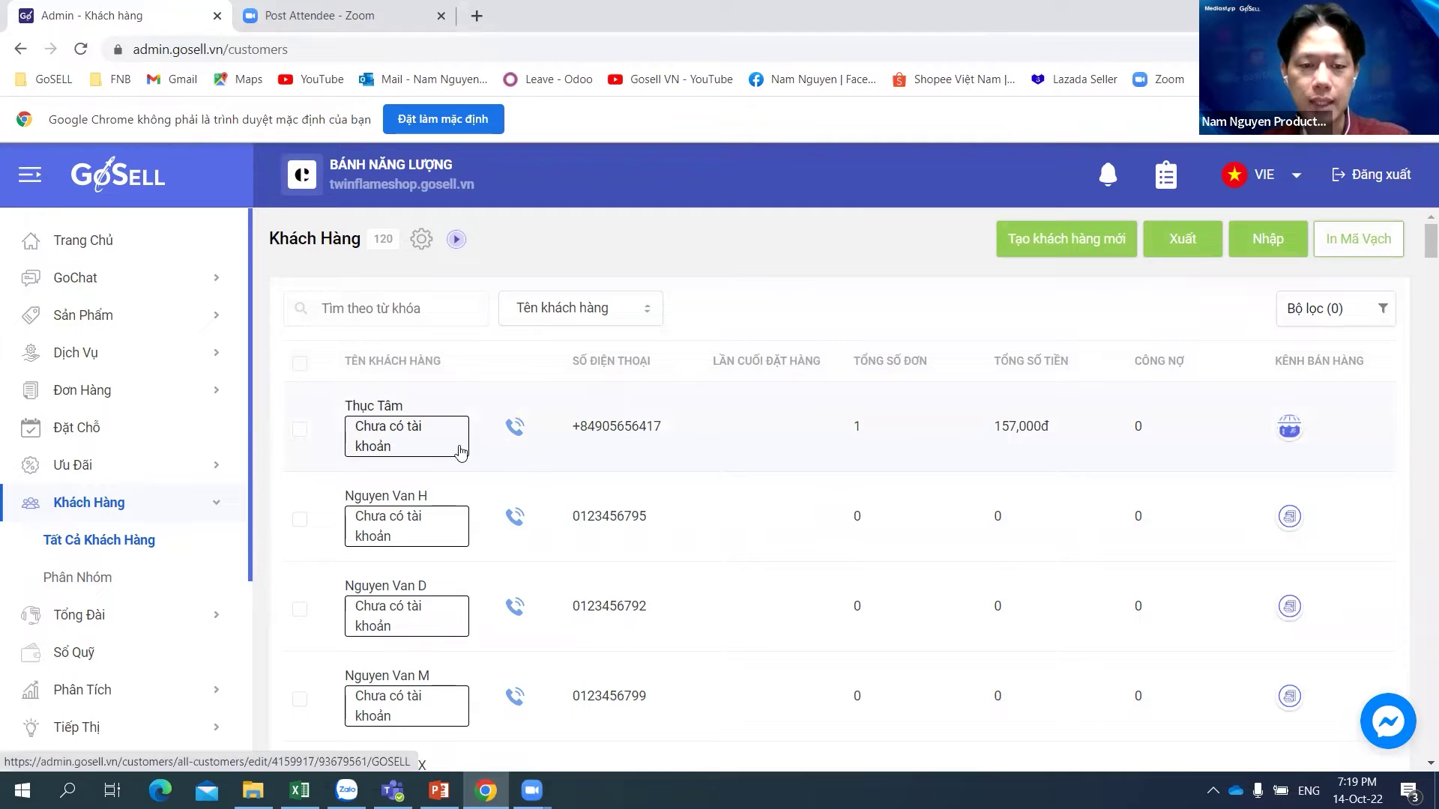
left_click(1067, 238)
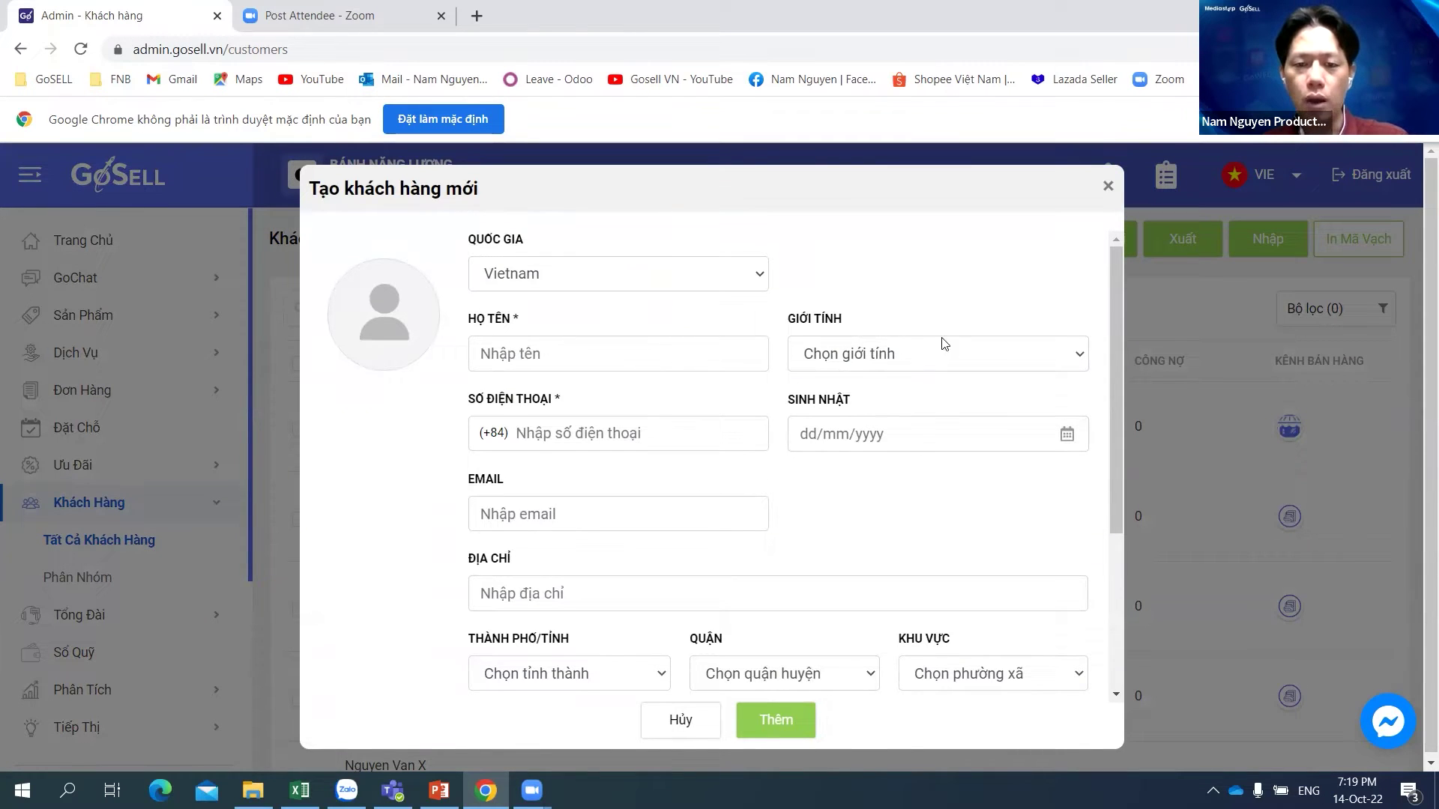
scroll(912, 405, "down", 1)
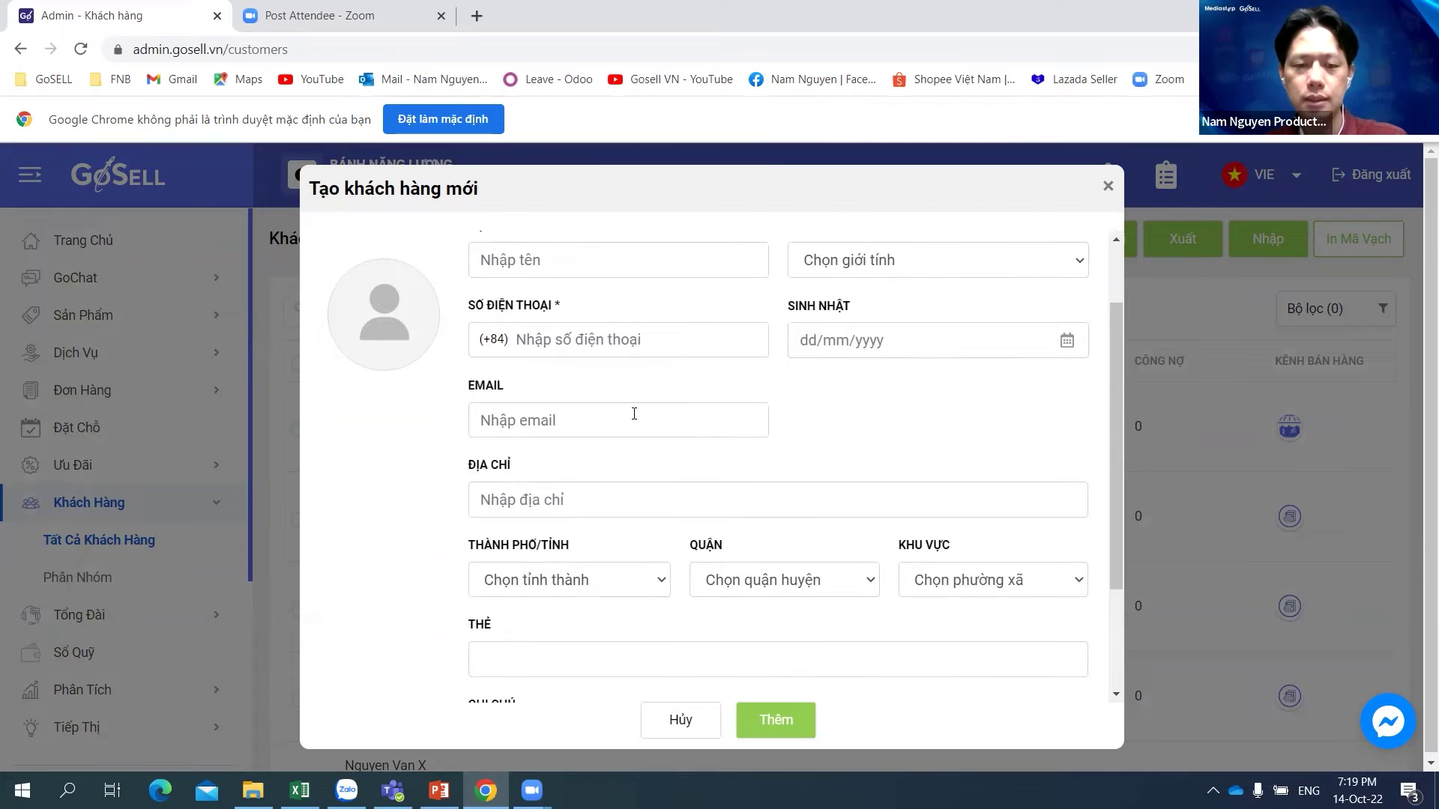
scroll(661, 458, "down", 2)
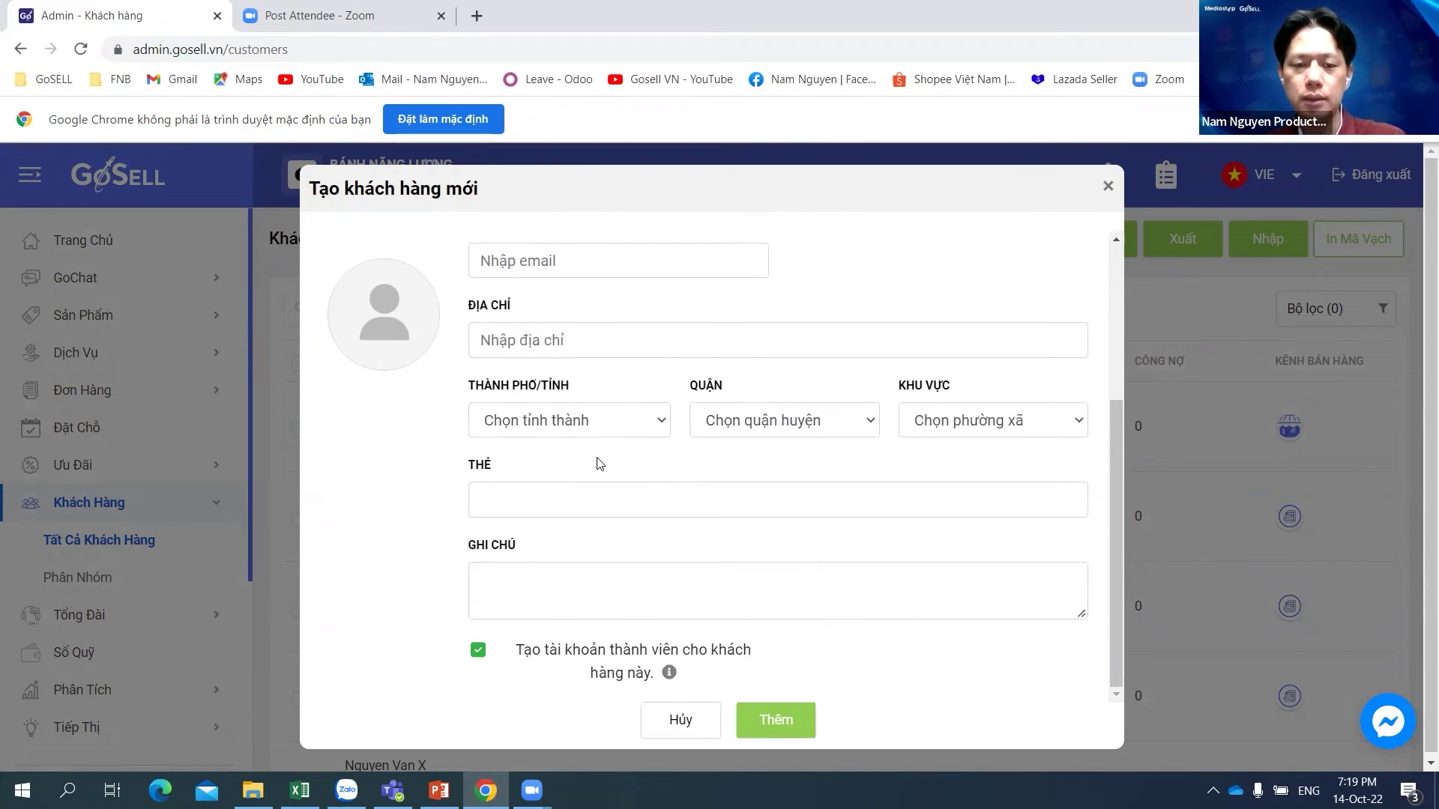
left_click(617, 496)
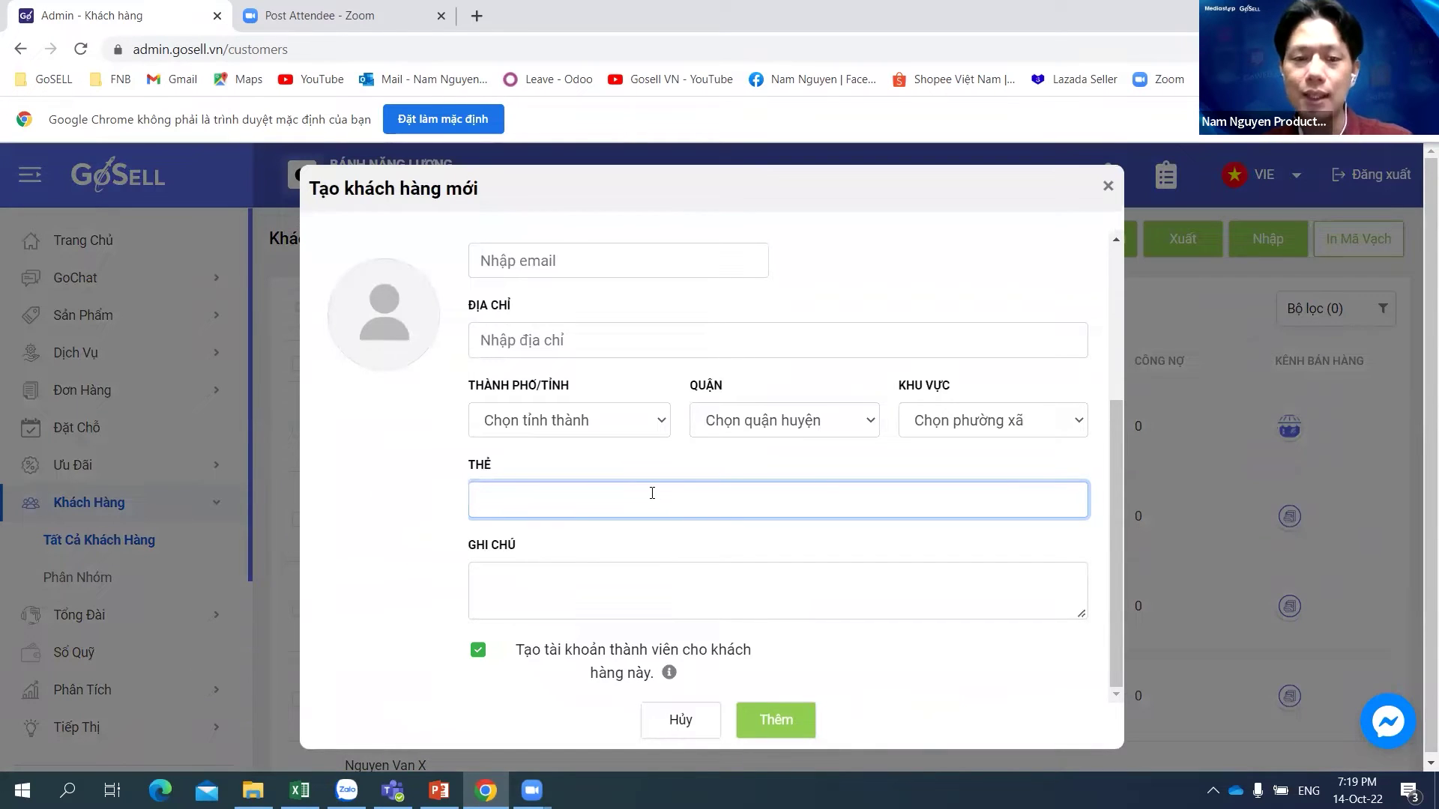
left_click(793, 722)
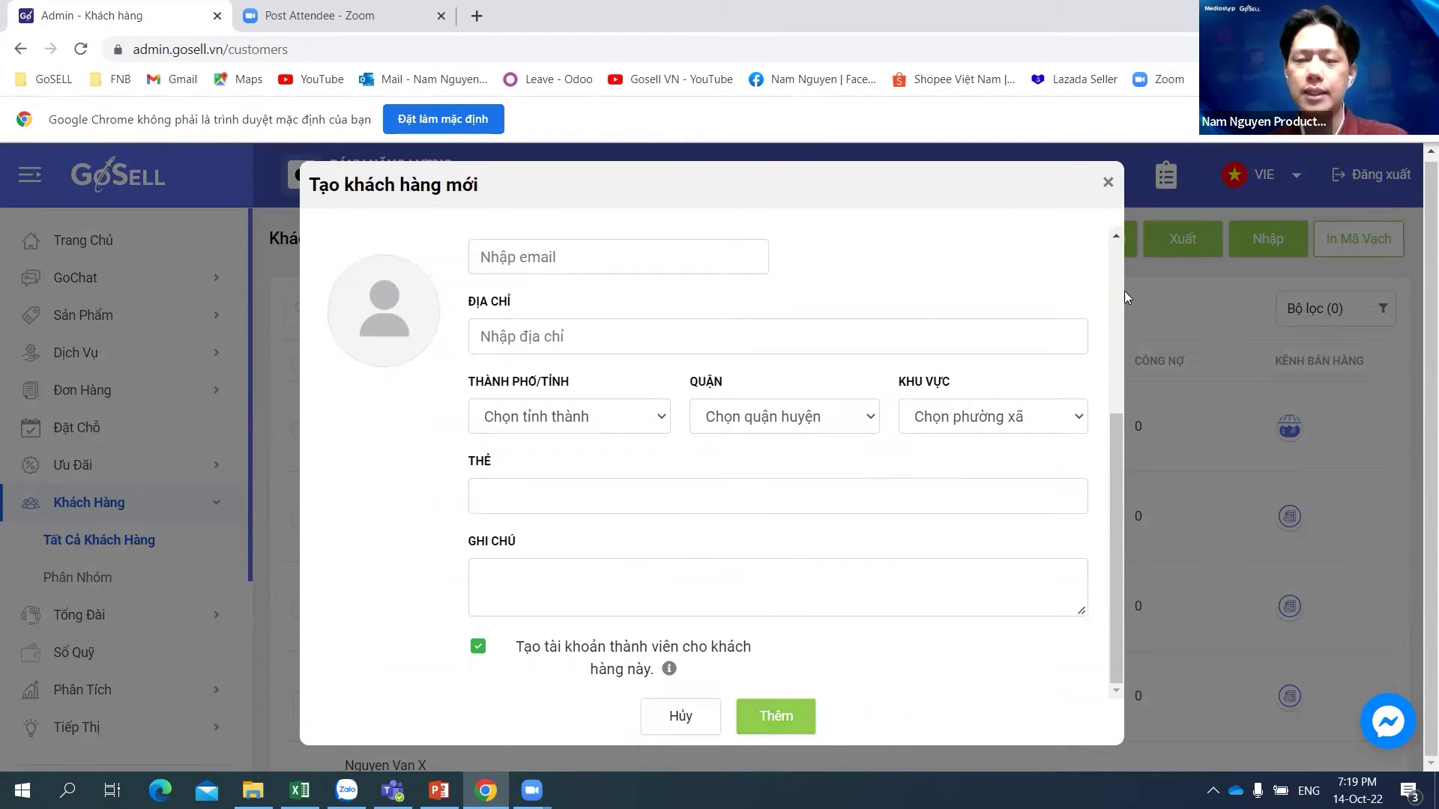
left_click(692, 715)
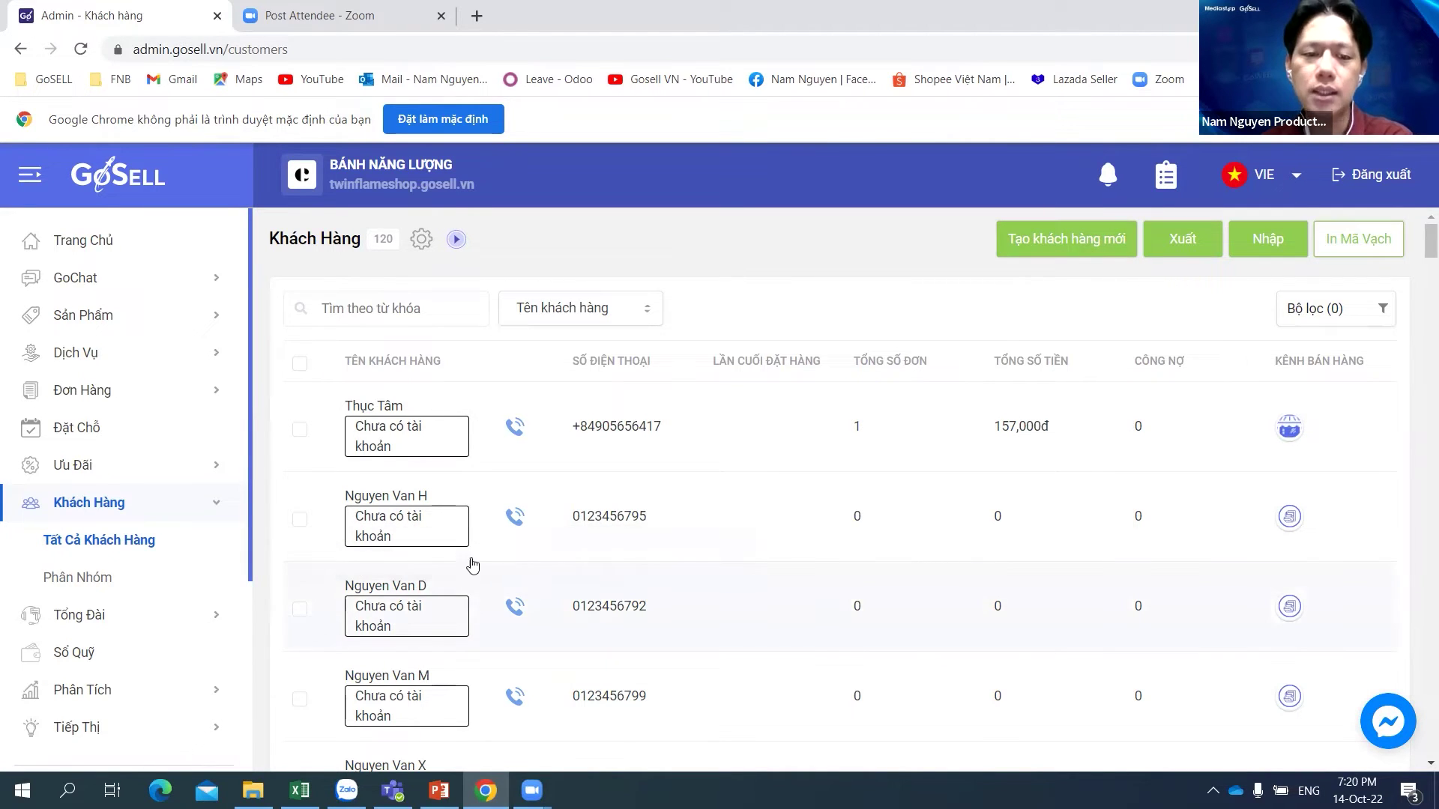
Step: Open the third customer's record and look over its edit form
left_click(408, 597)
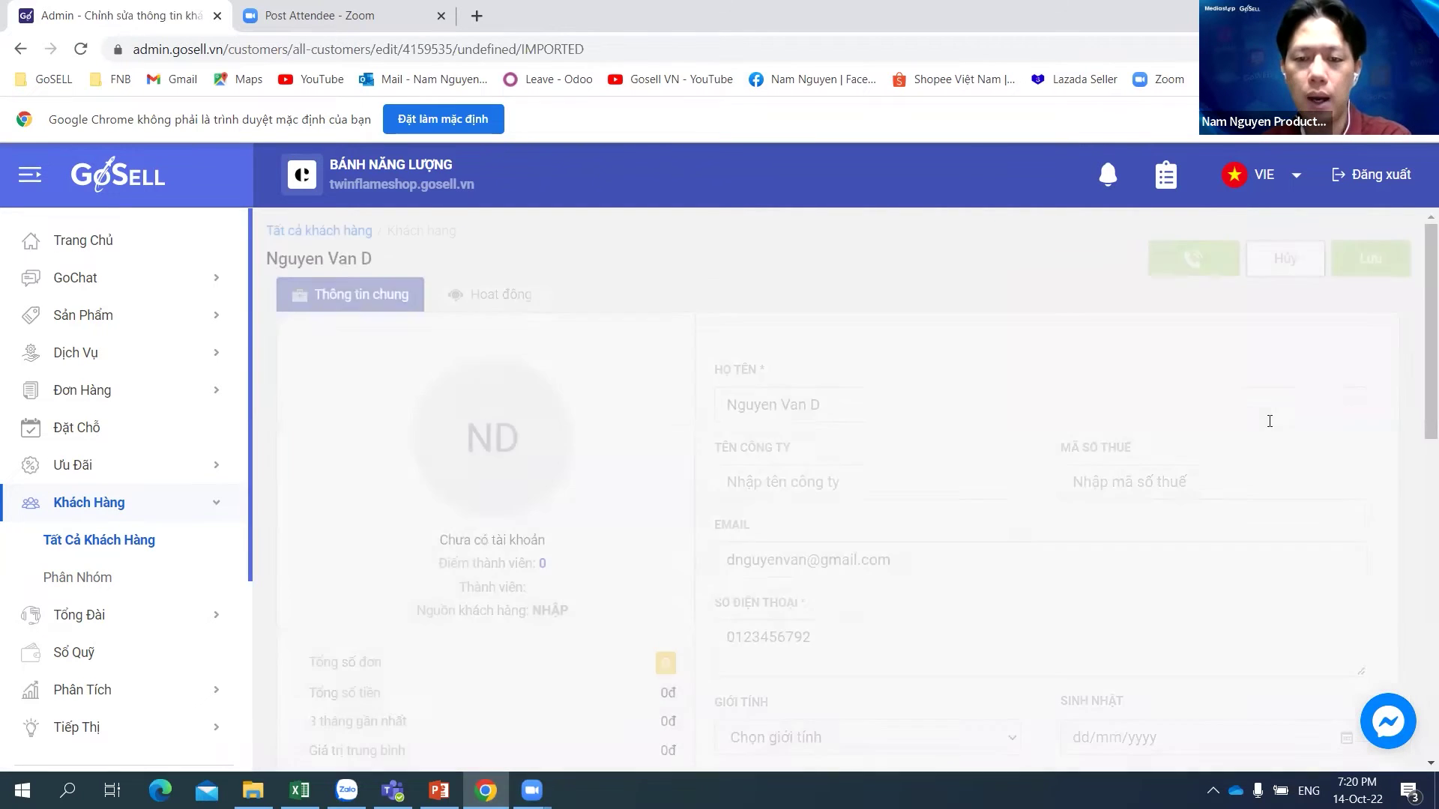
scroll(1405, 405, "down", 3)
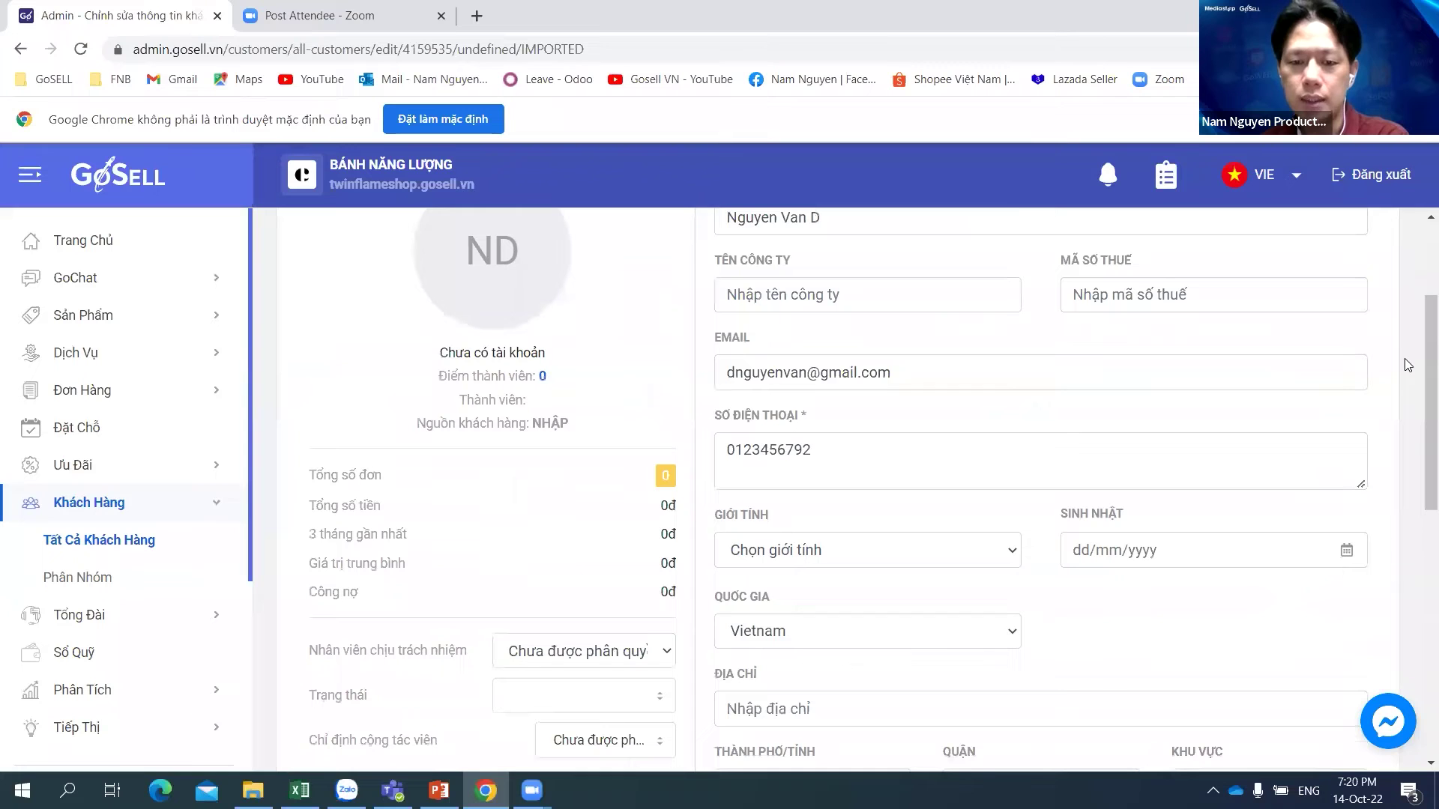
scroll(1407, 365, "up", 3)
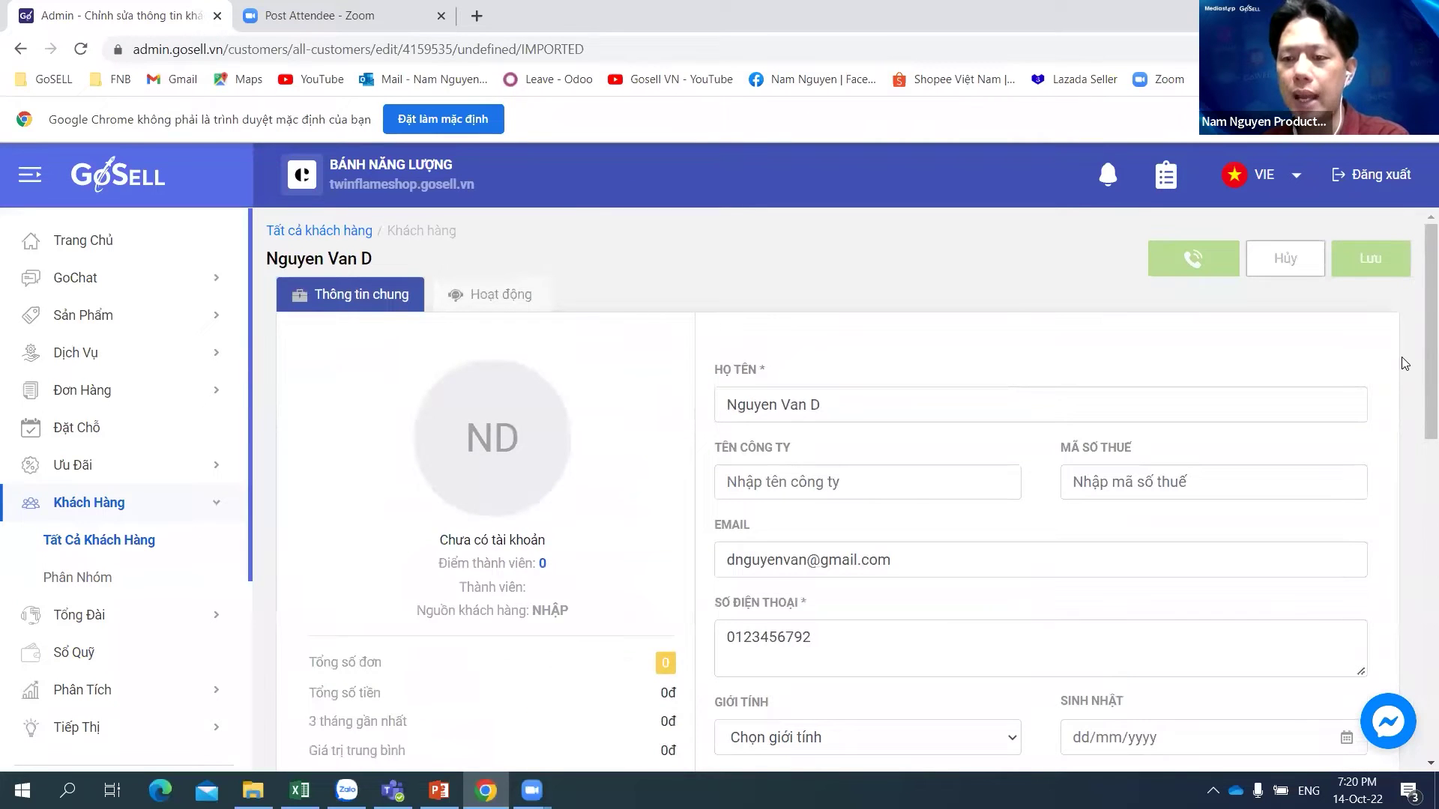
scroll(980, 315, "down", 1)
left_click(980, 307)
scroll(1411, 387, "up", 1)
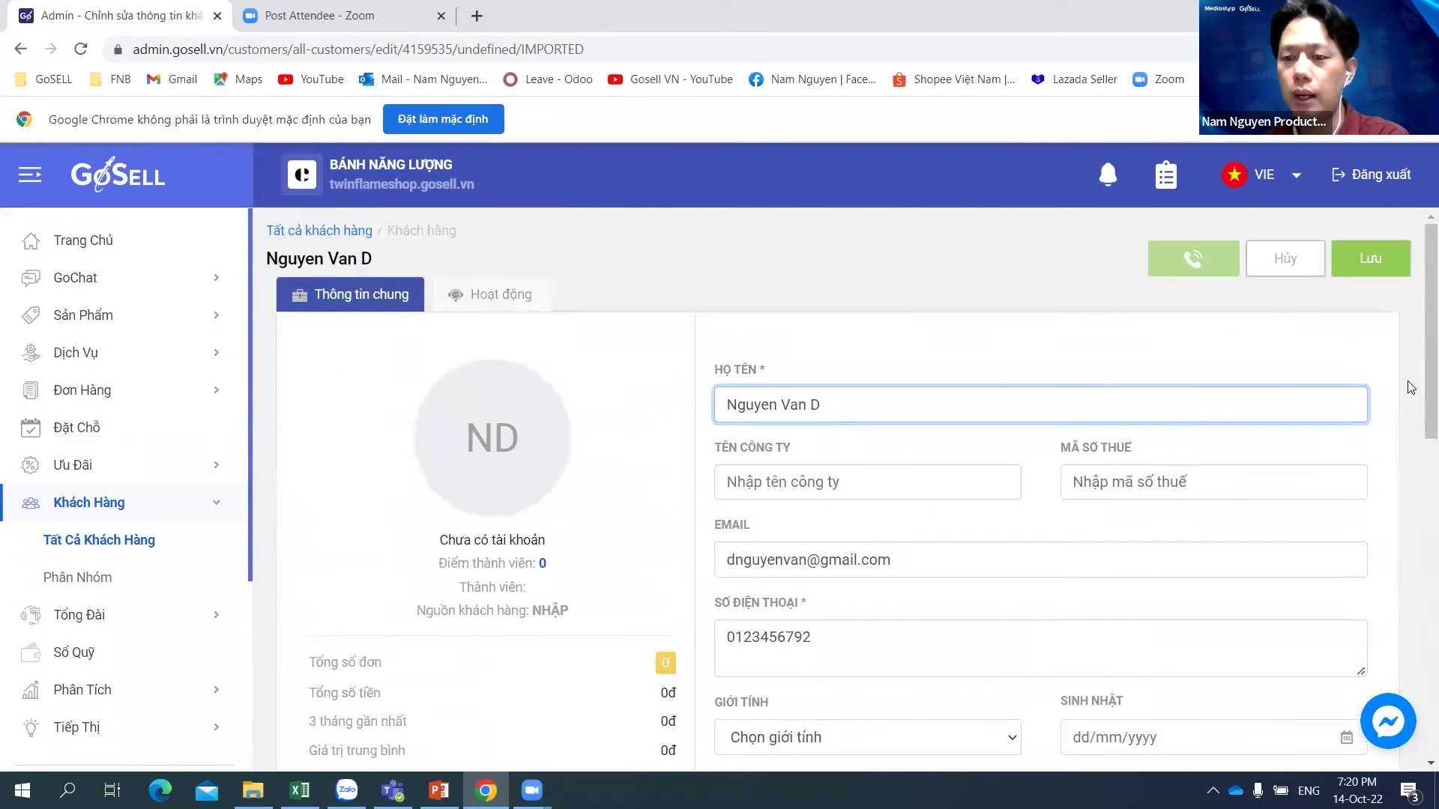
scroll(1410, 386, "down", 4)
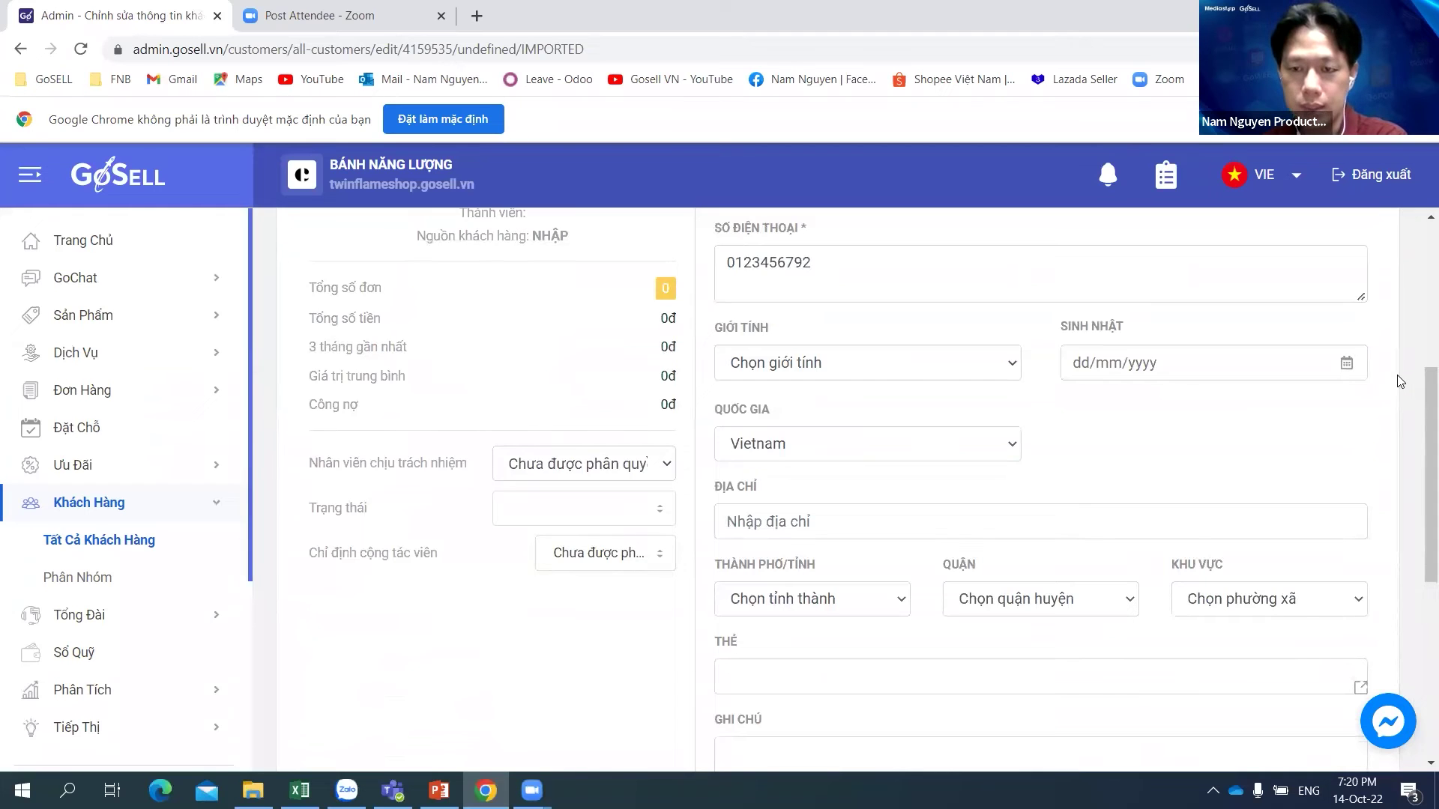
scroll(1400, 381, "up", 2)
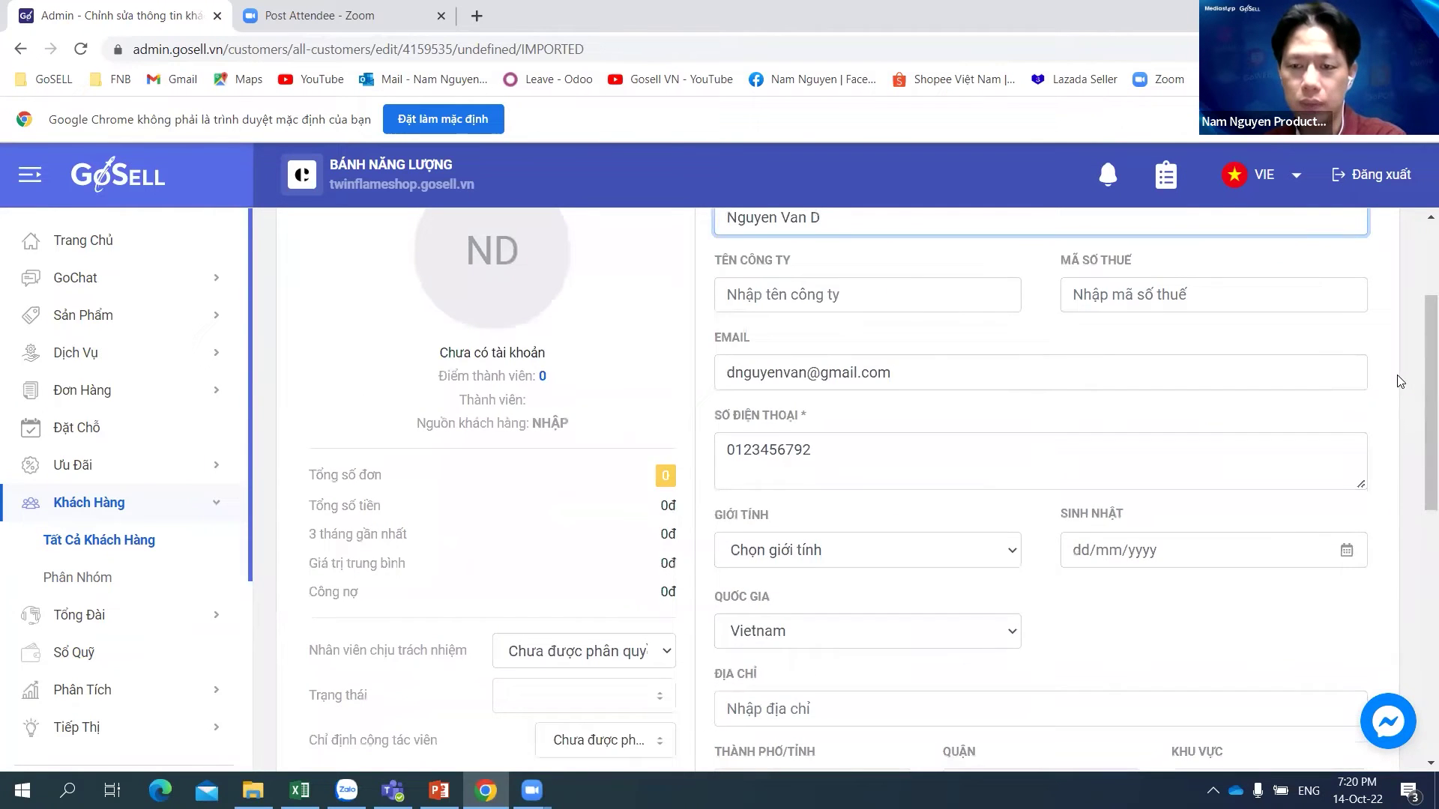
scroll(867, 472, "up", 2)
Step: Enter company name 'Cty TNHH NVD' in TÊN CÔNG TY and a tax code in MÃ SỐ THUẾ
left_click(866, 472)
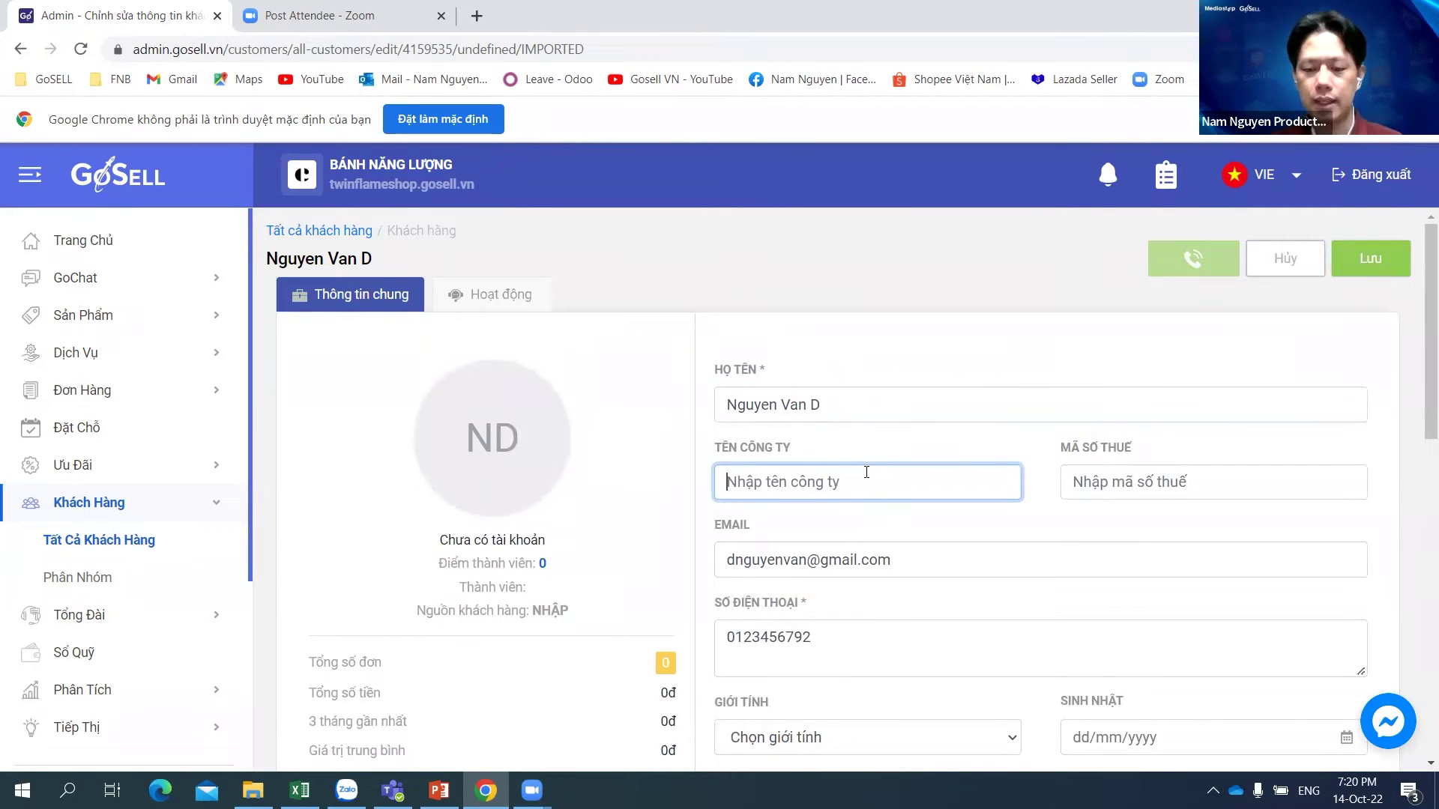
type("Ct")
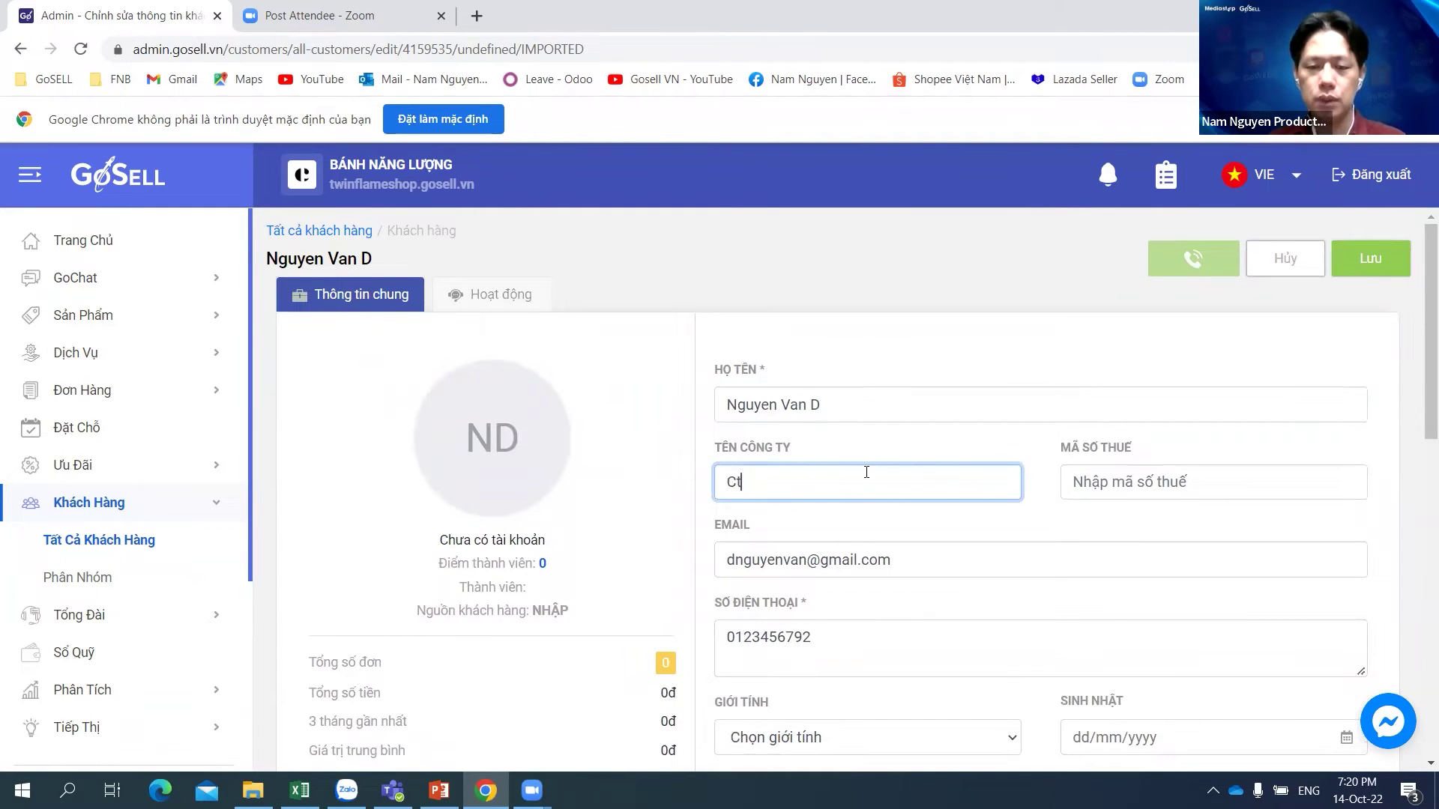
type("y TNH")
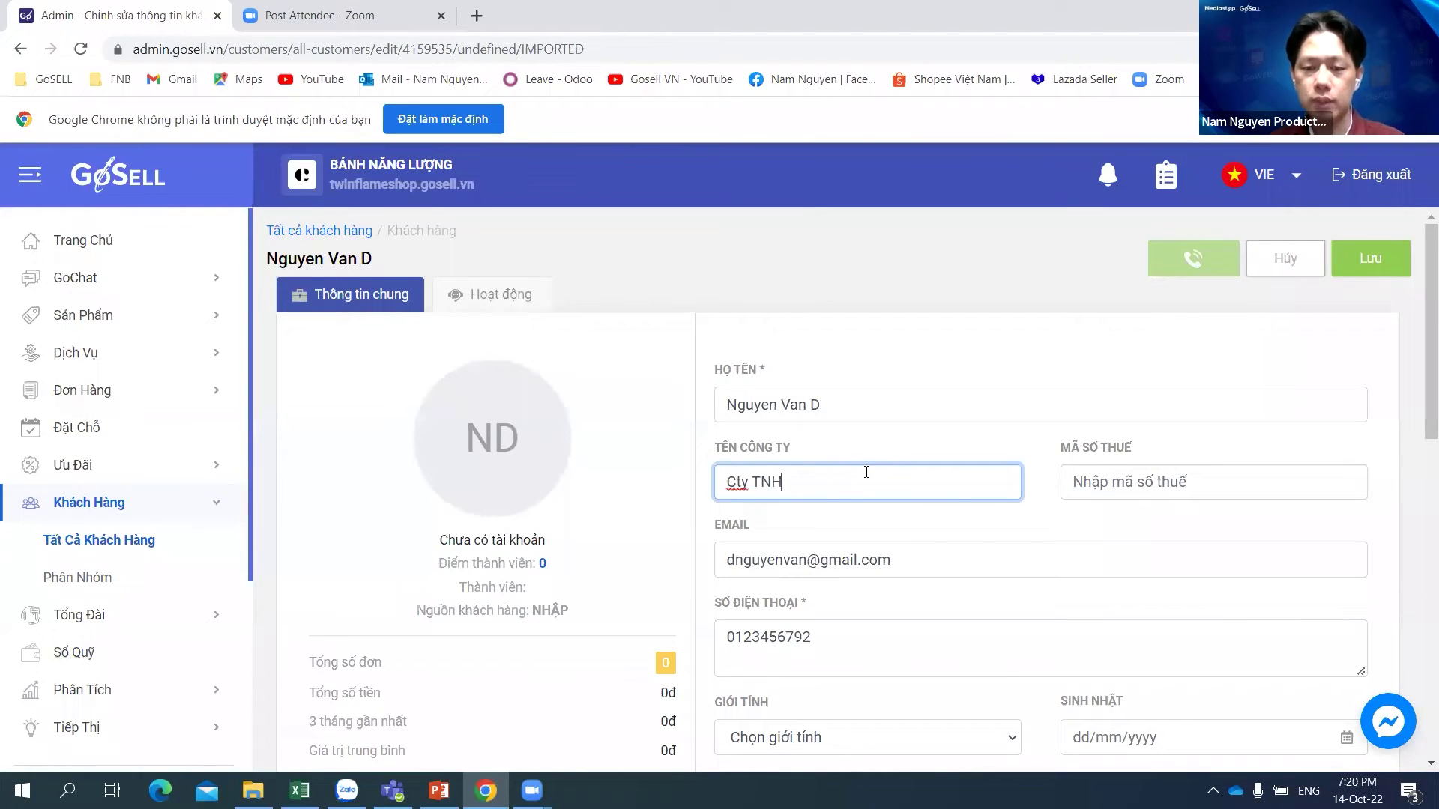
type("H NVD")
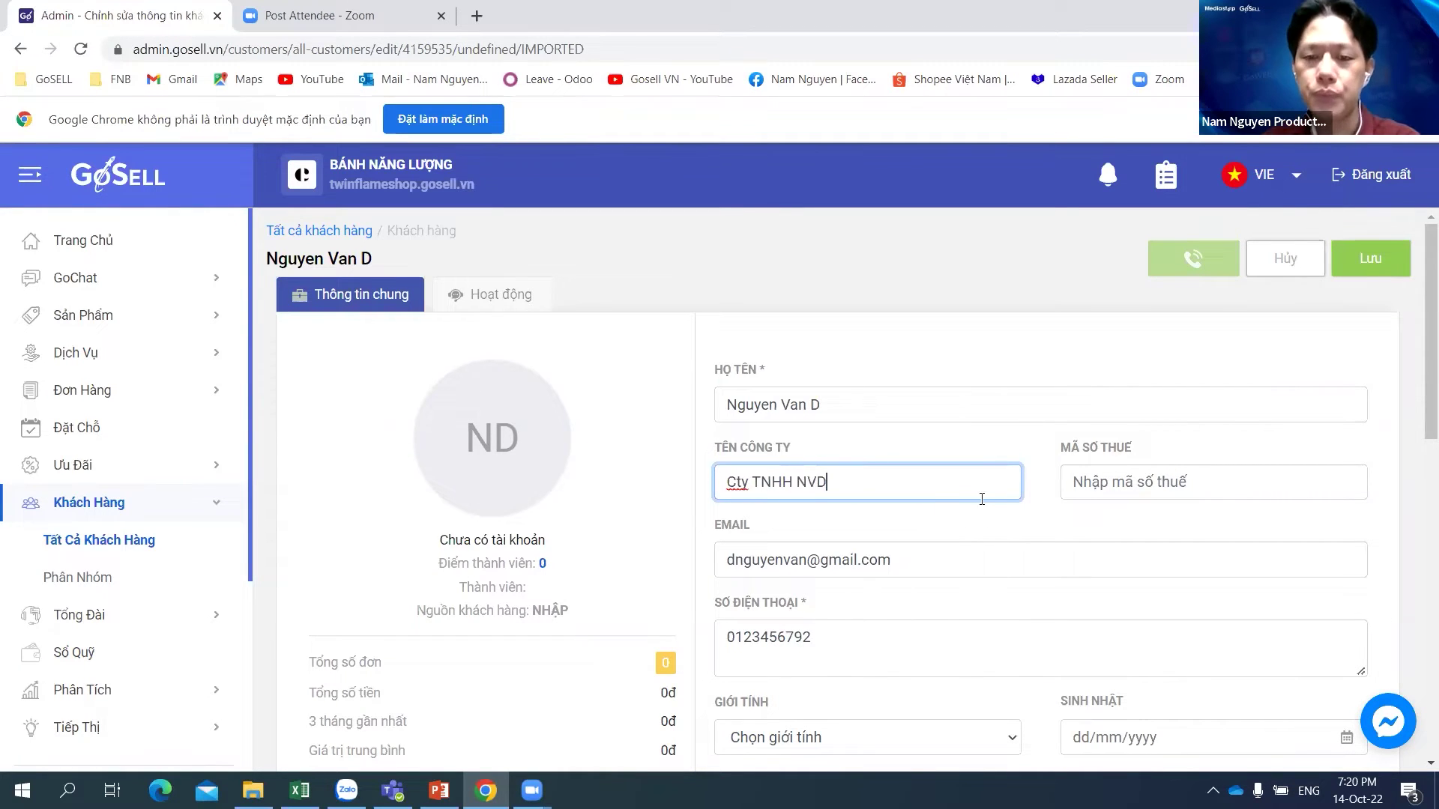
left_click(1173, 481)
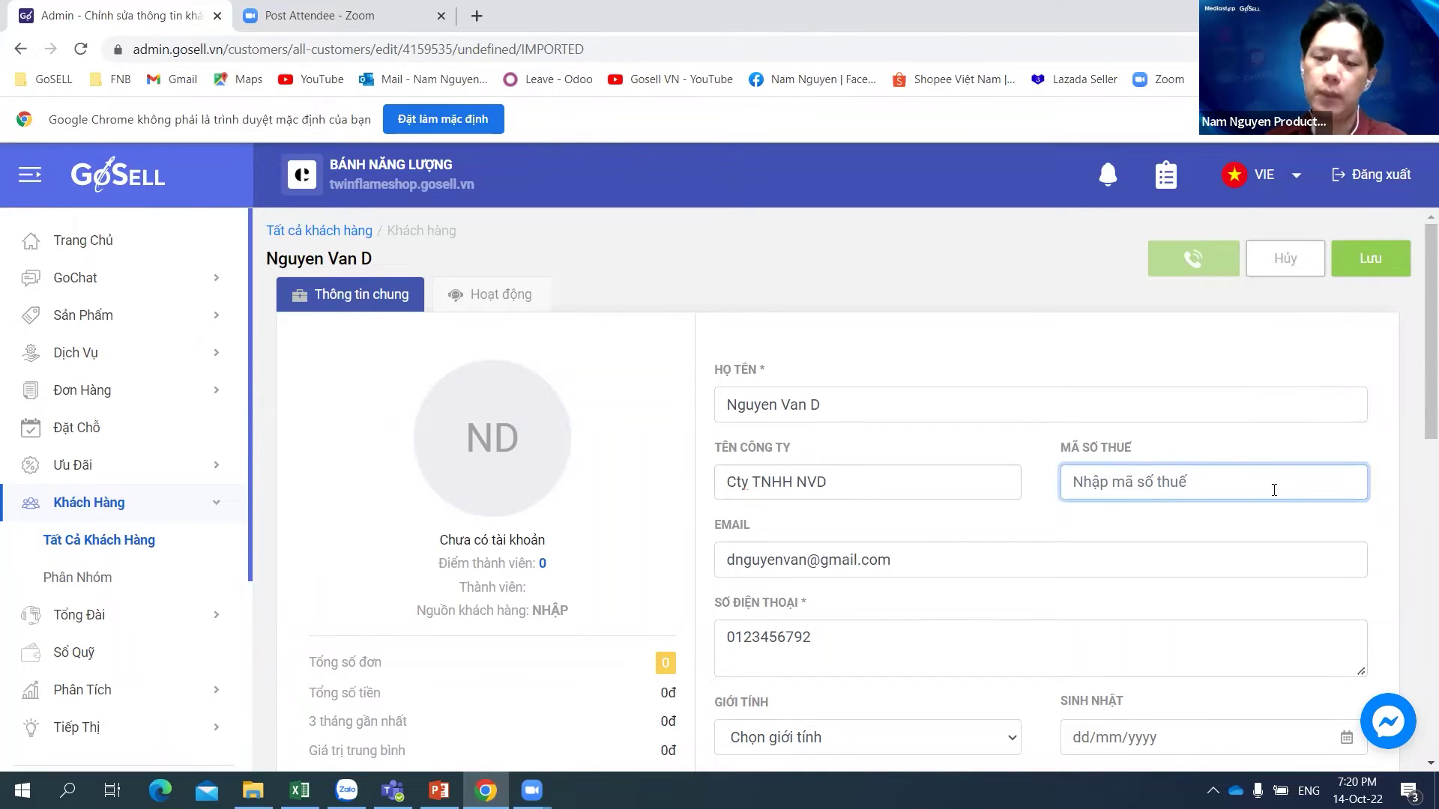
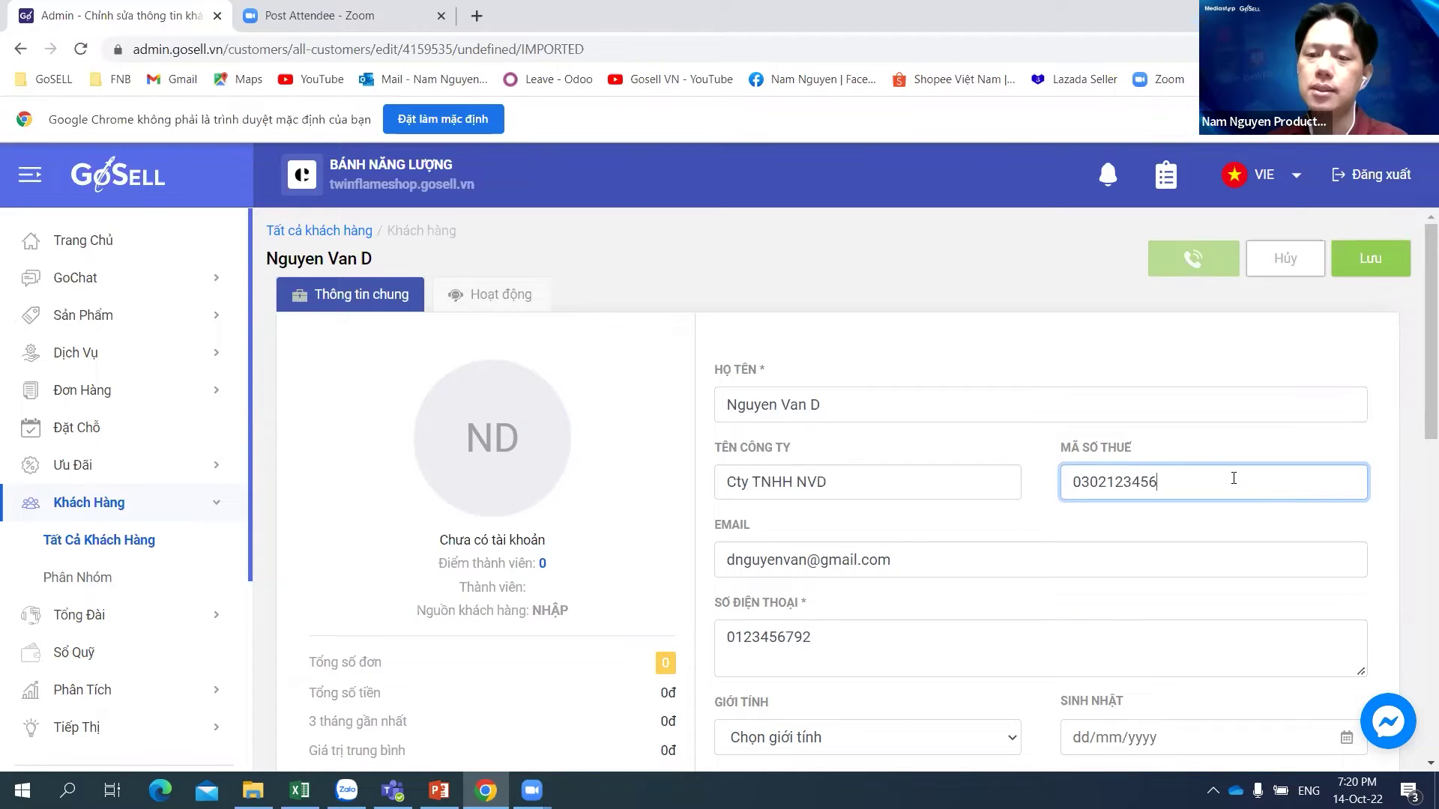
left_click(1143, 349)
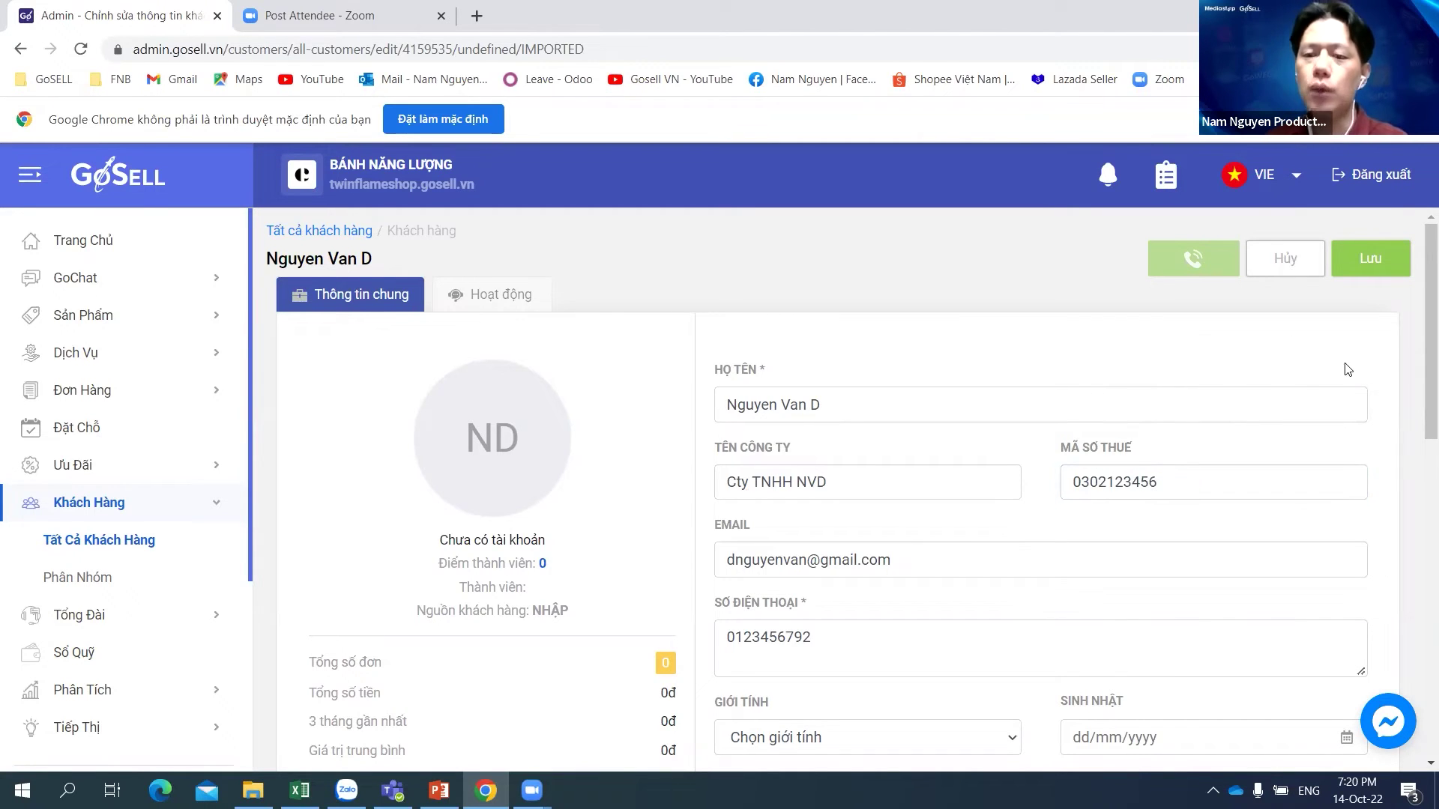
scroll(1347, 369, "down", 1)
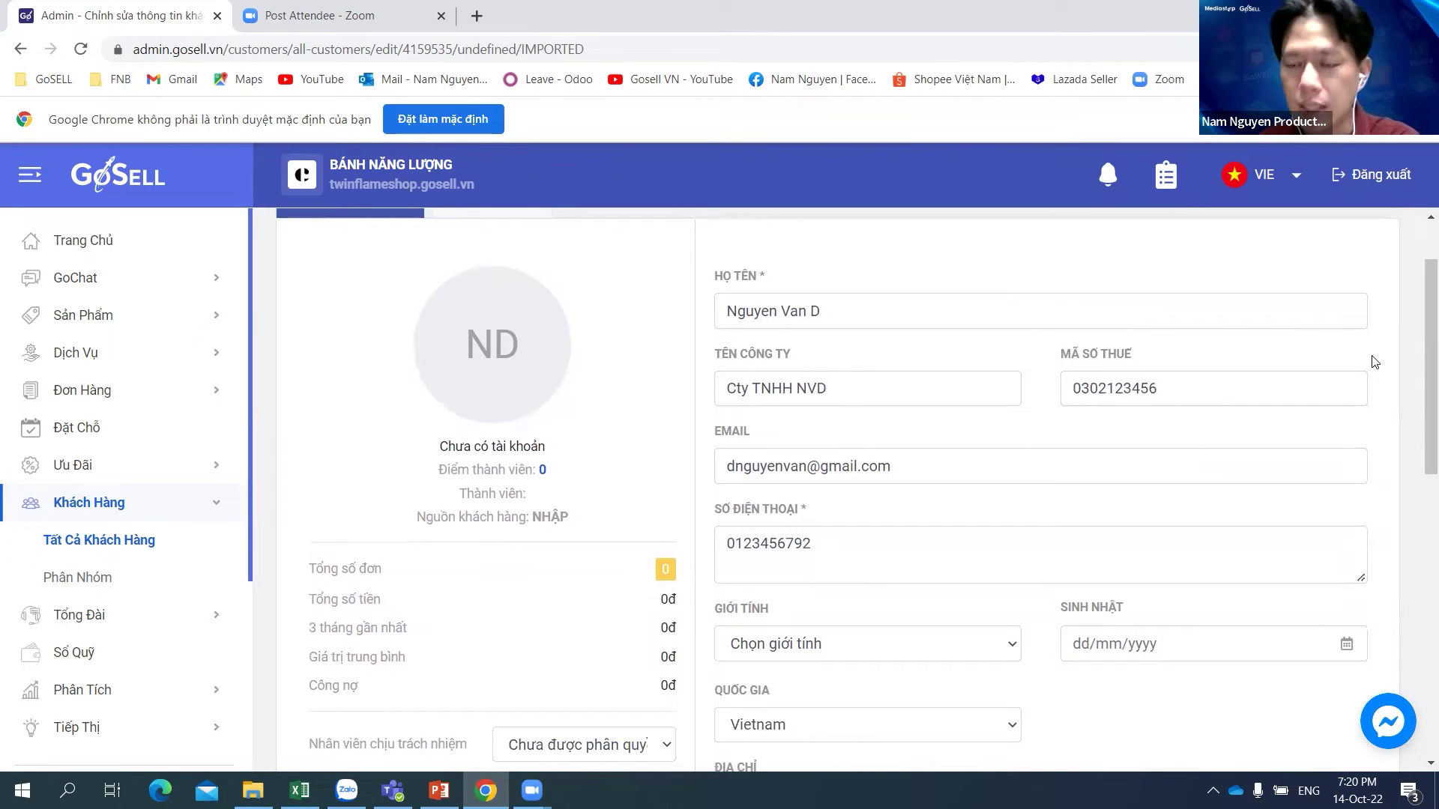
scroll(1364, 366, "up", 1)
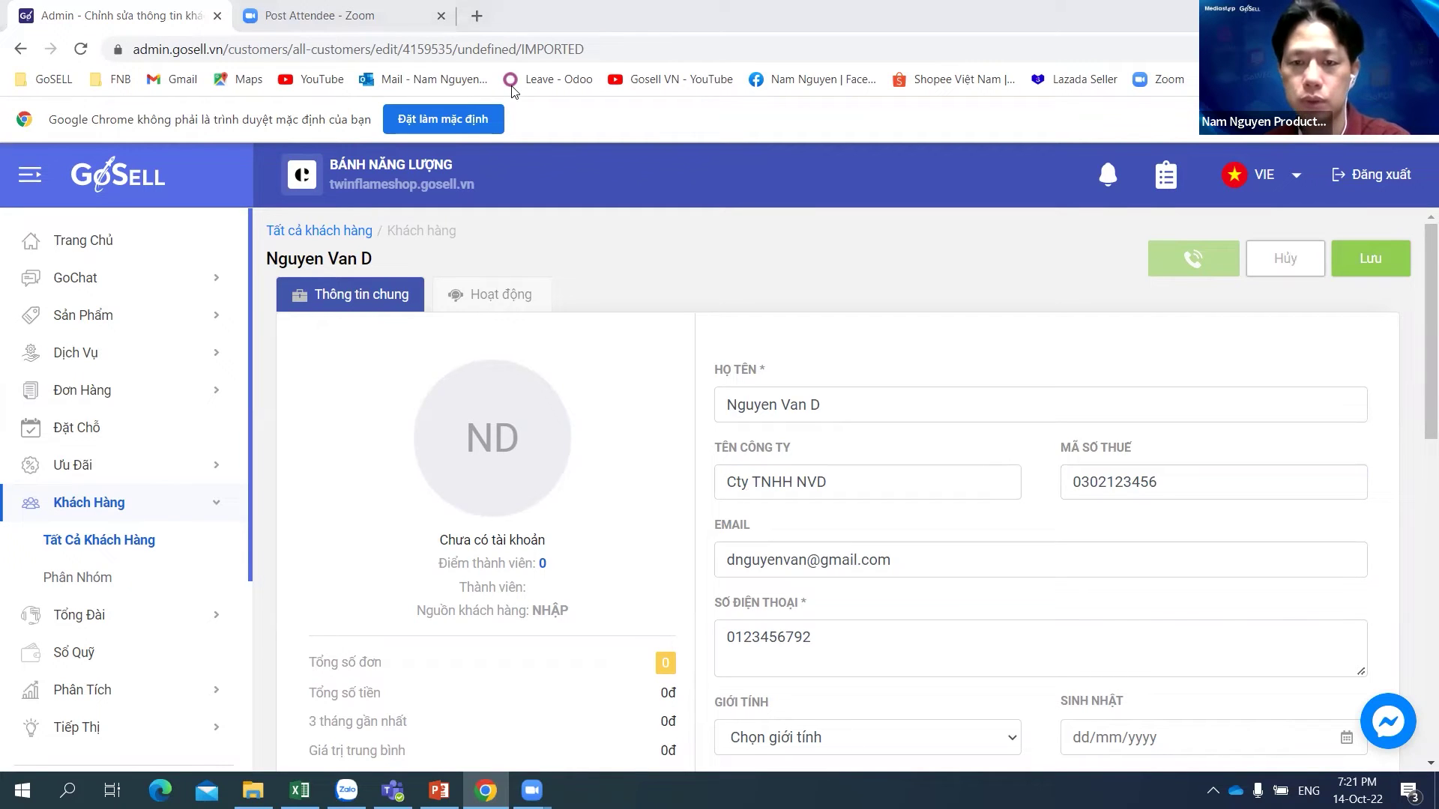
Step: Save the customer's company and tax code, then return to Tất Cả Khách Hàng
left_click(1371, 261)
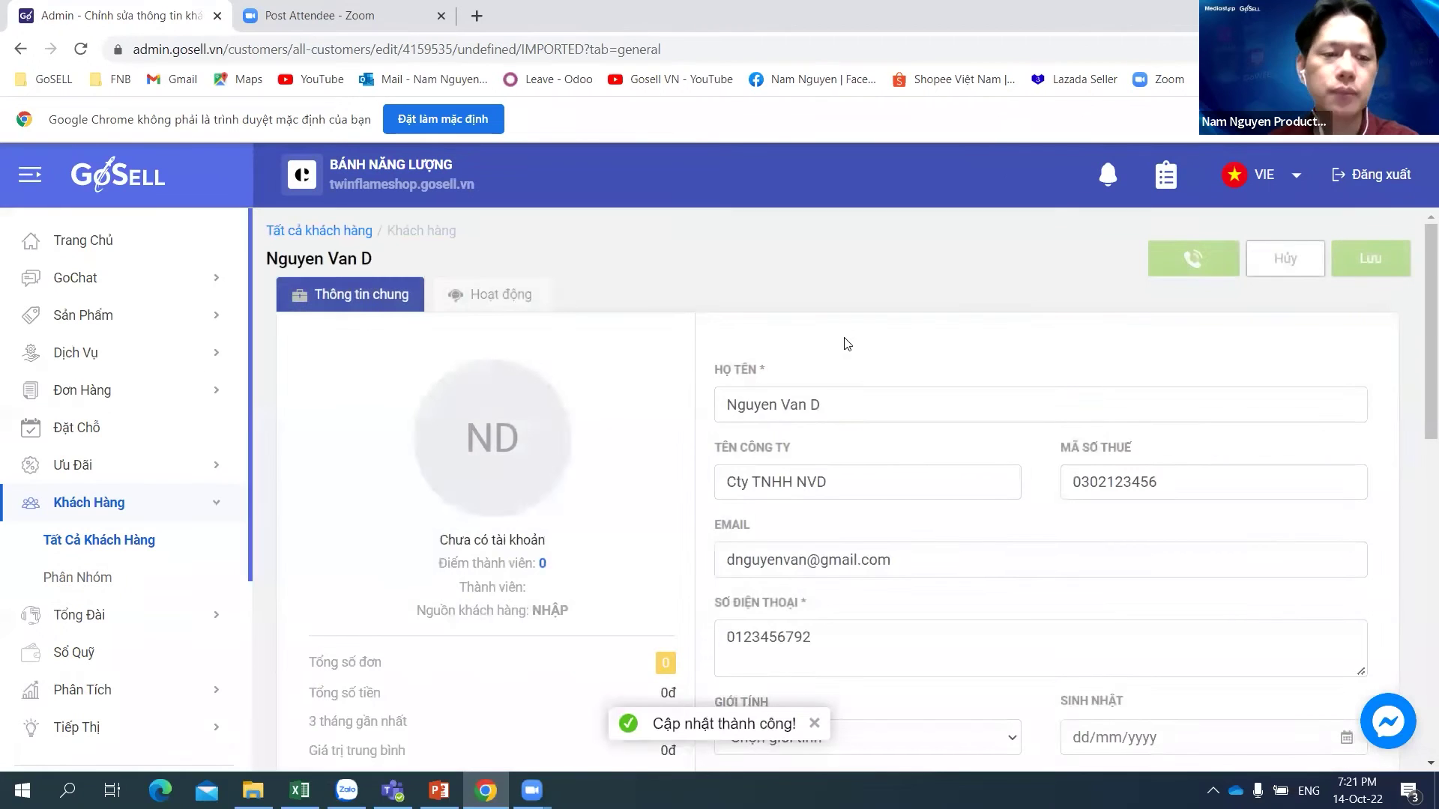
left_click(101, 507)
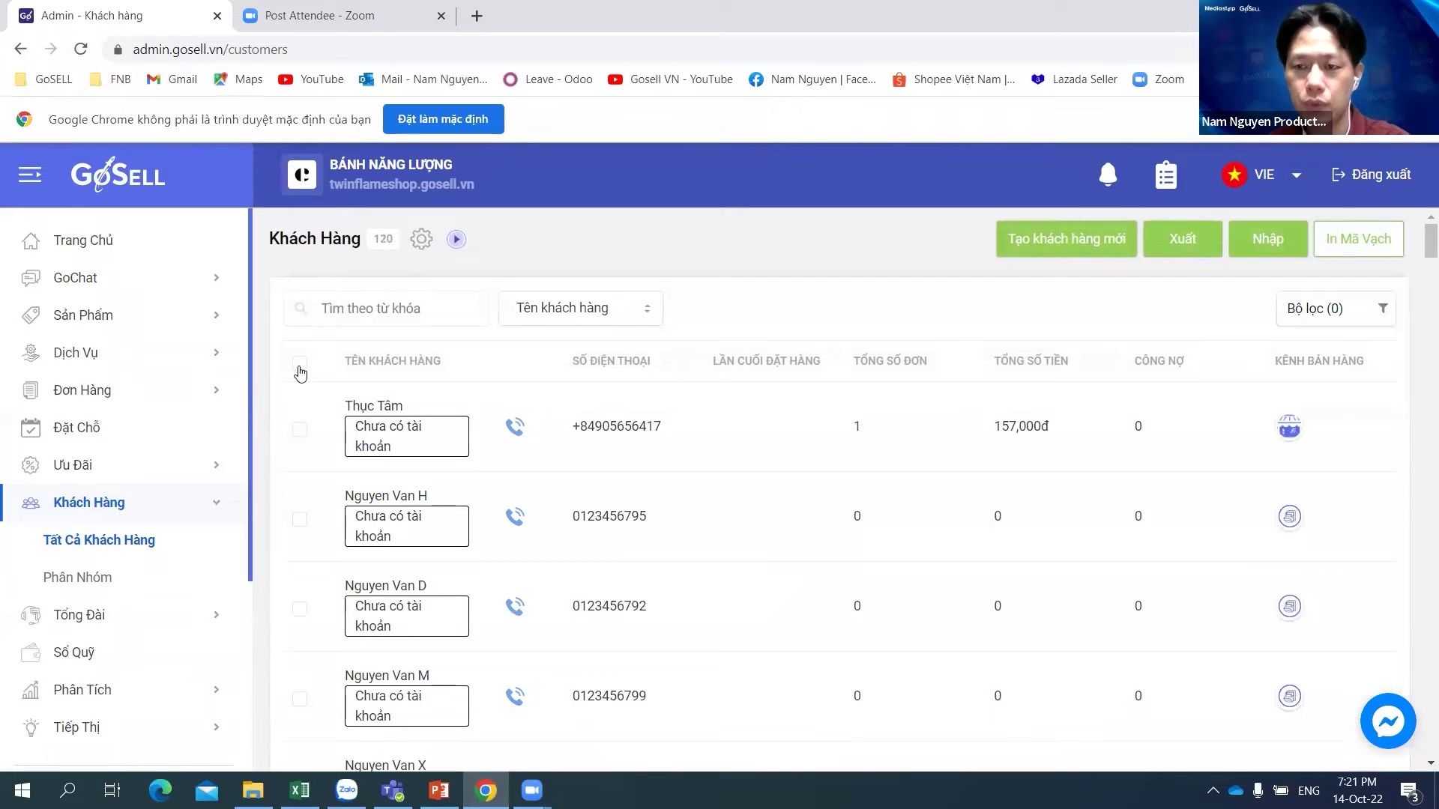
left_click(134, 540)
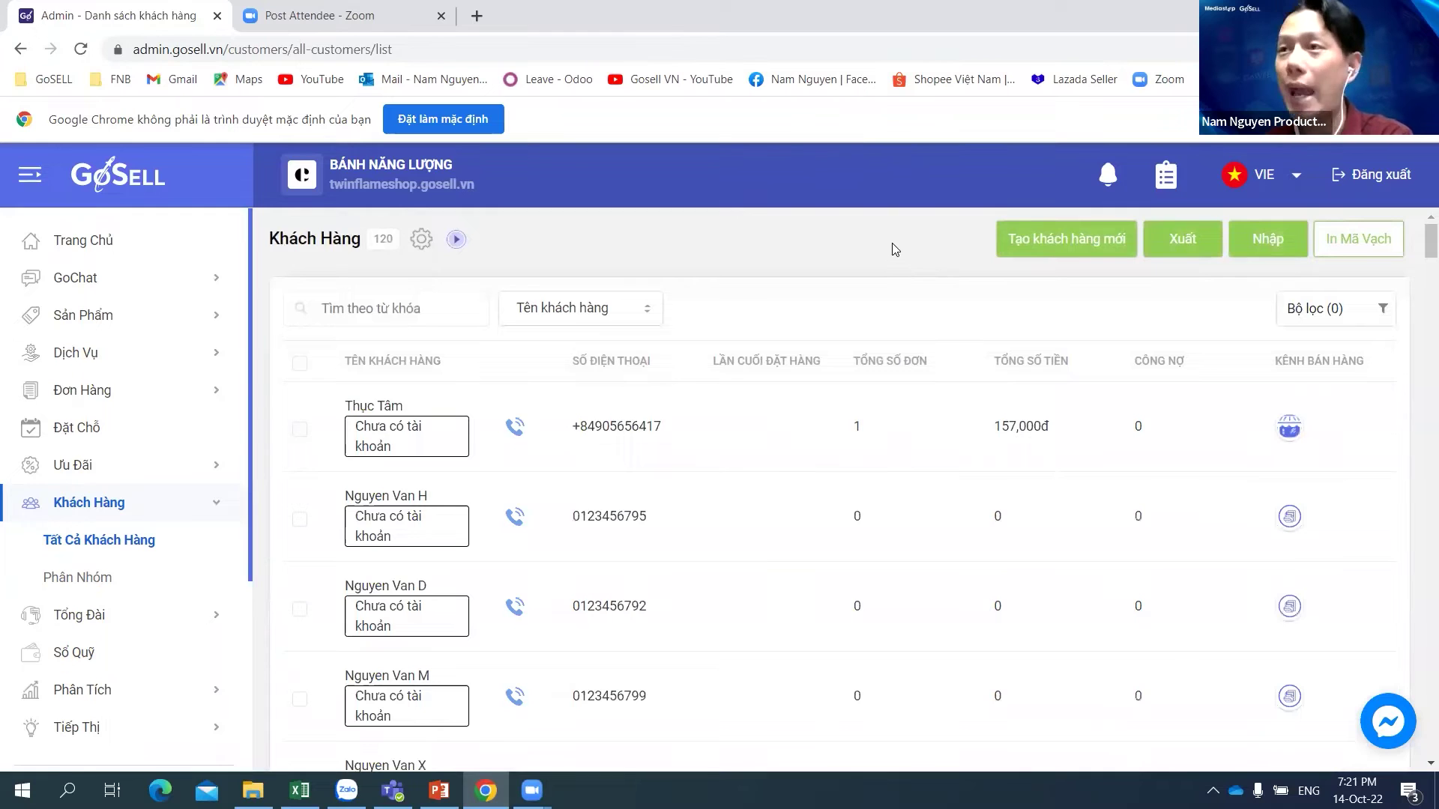
Step: Set the customer search field to Tên khách hàng and bring up the Bộ lọc filter panel
left_click(109, 546)
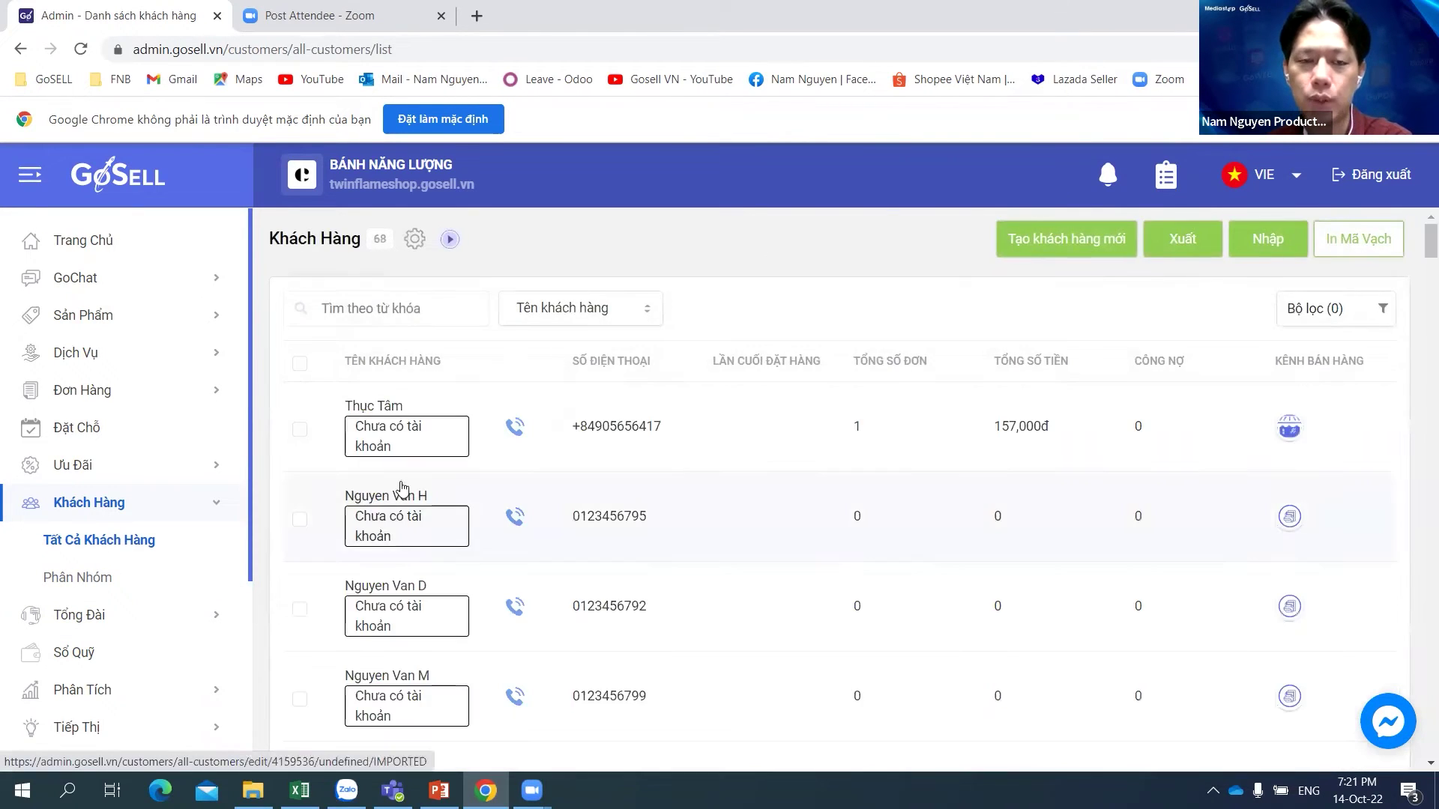
left_click(439, 314)
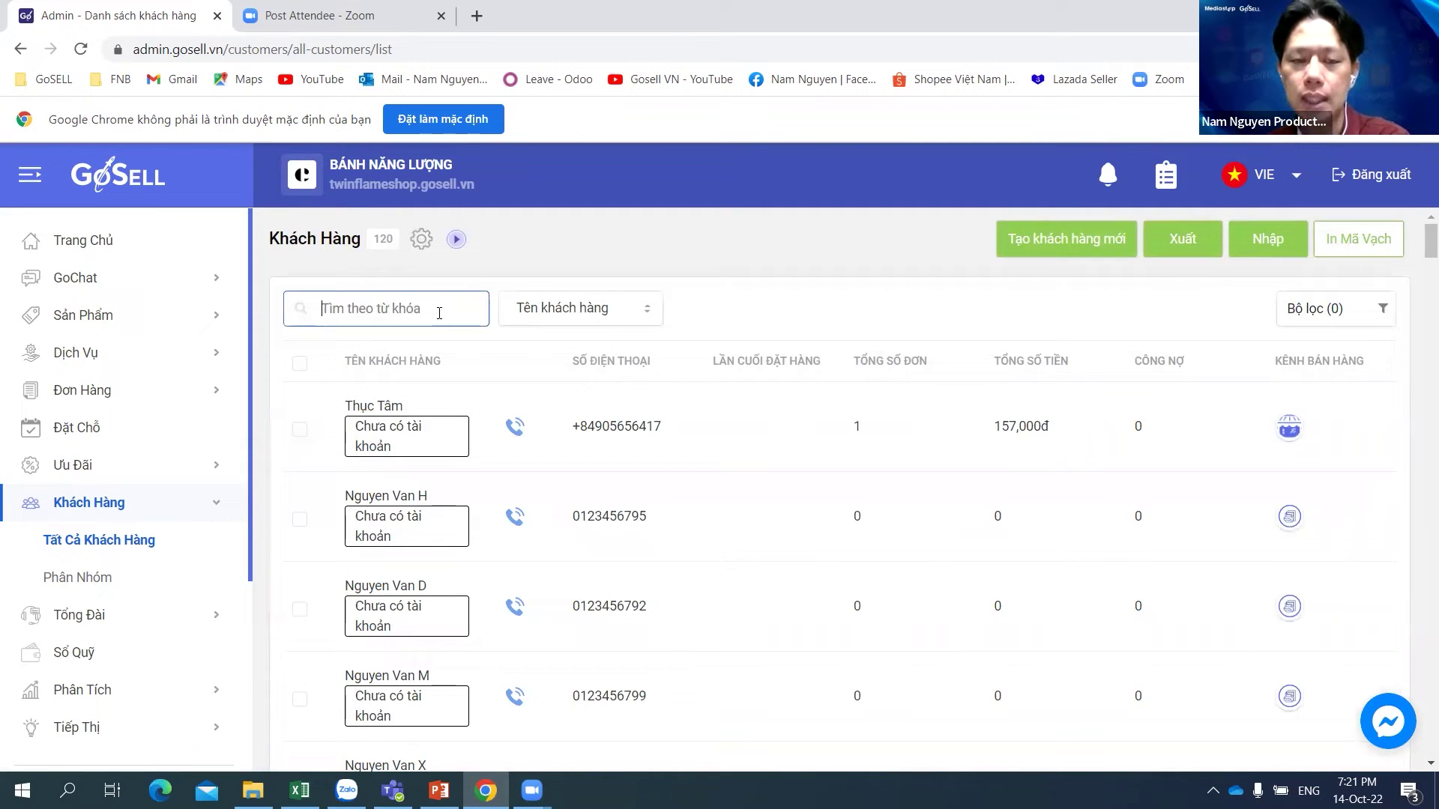
left_click(568, 316)
left_click(569, 317)
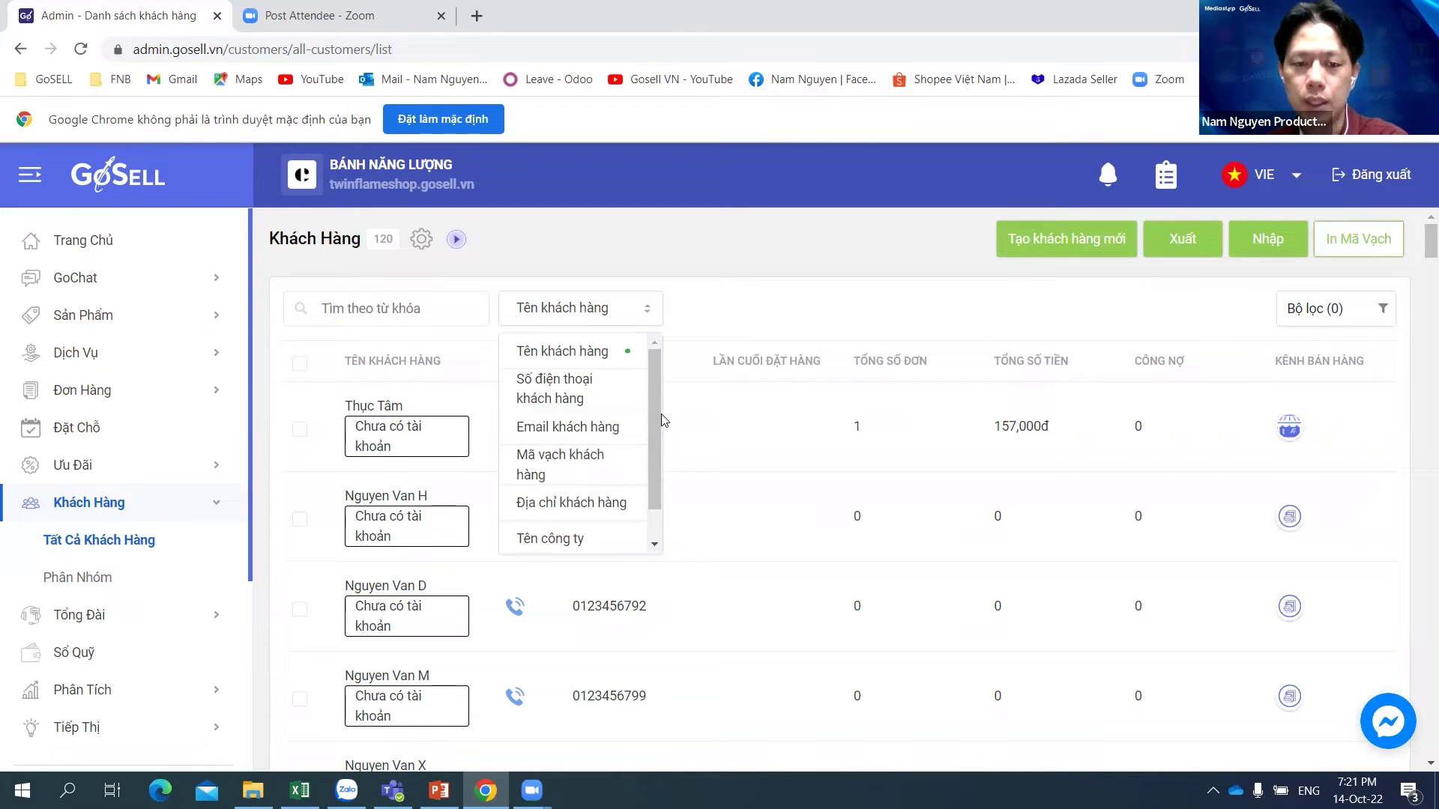
scroll(660, 409, "down", 1)
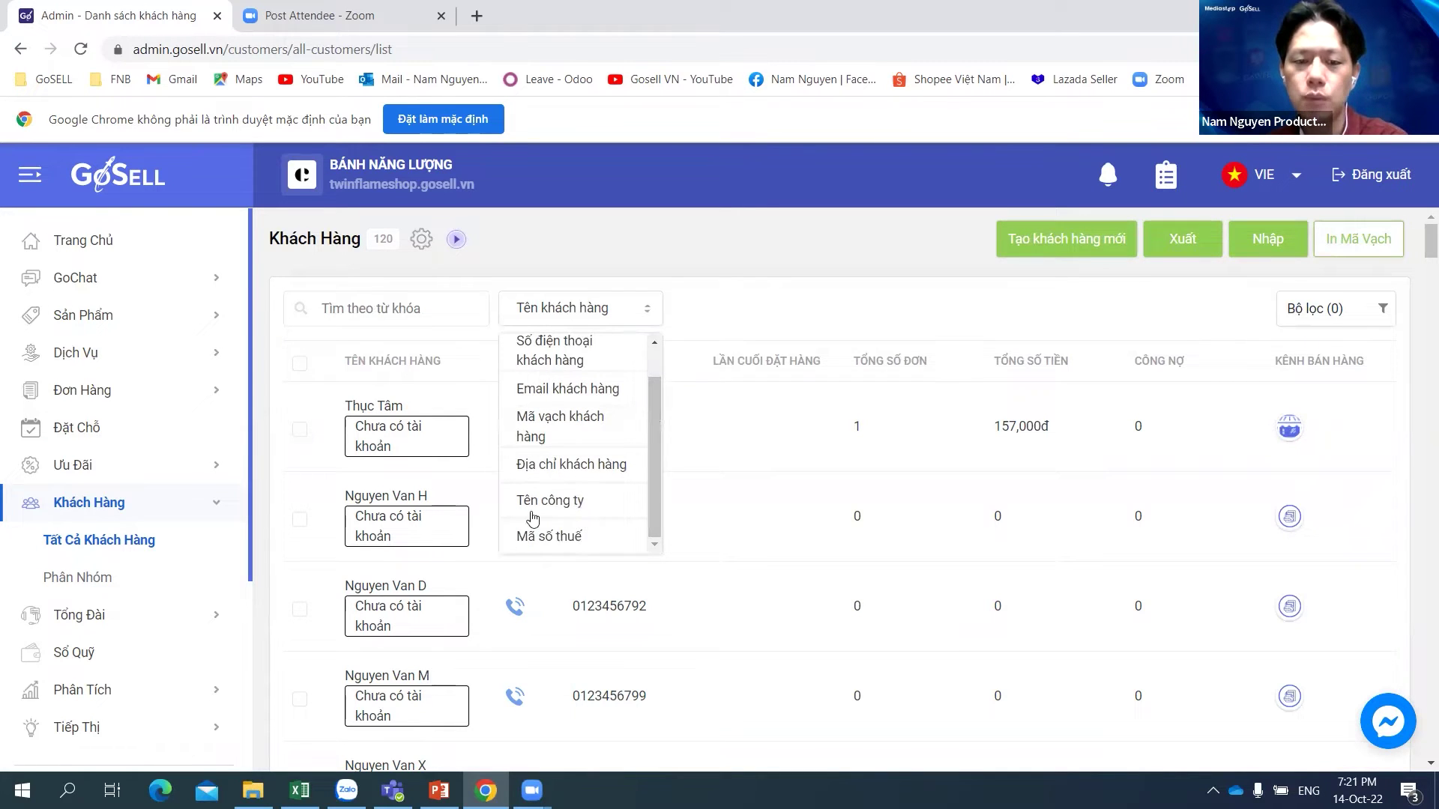
left_click(581, 504)
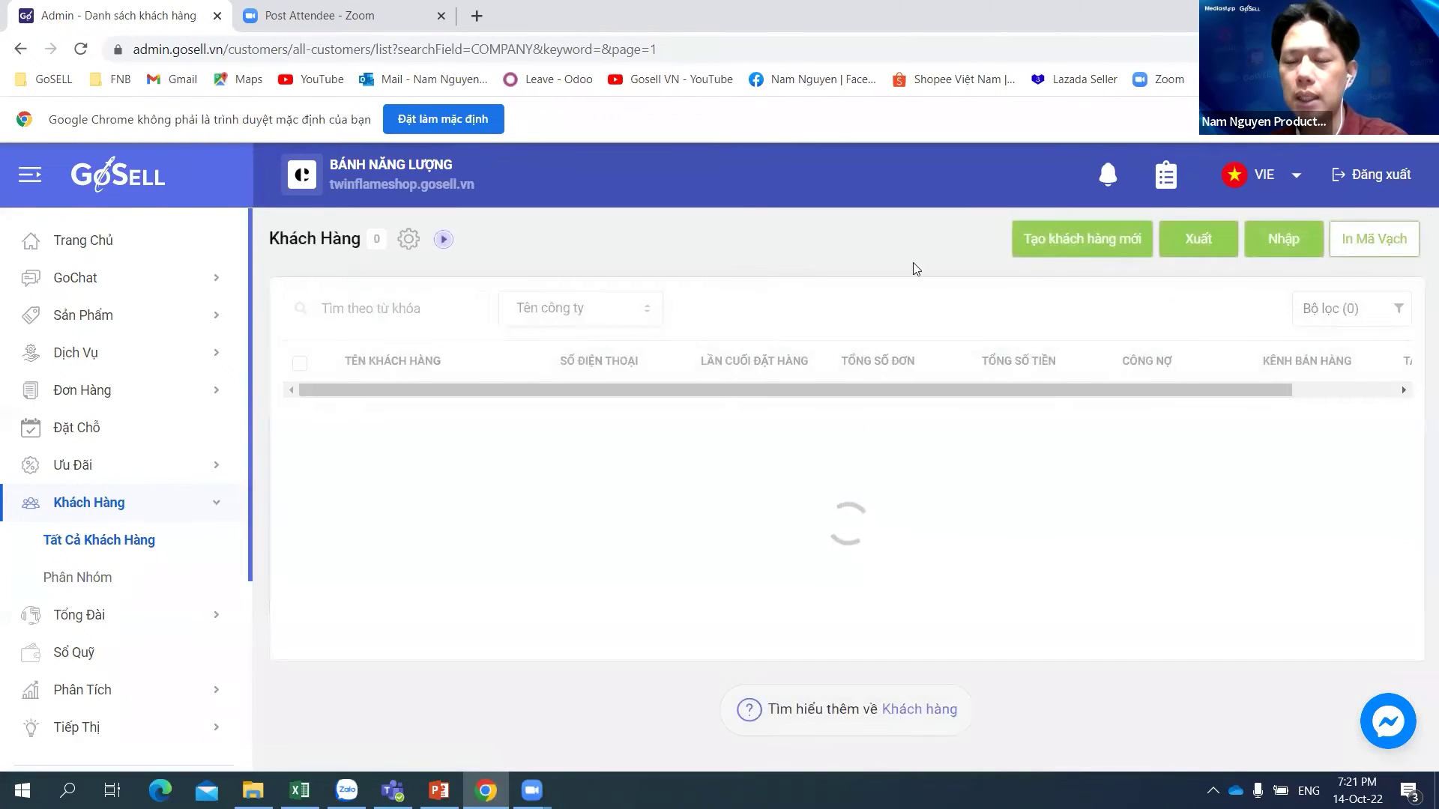
left_click(600, 309)
left_click(583, 353)
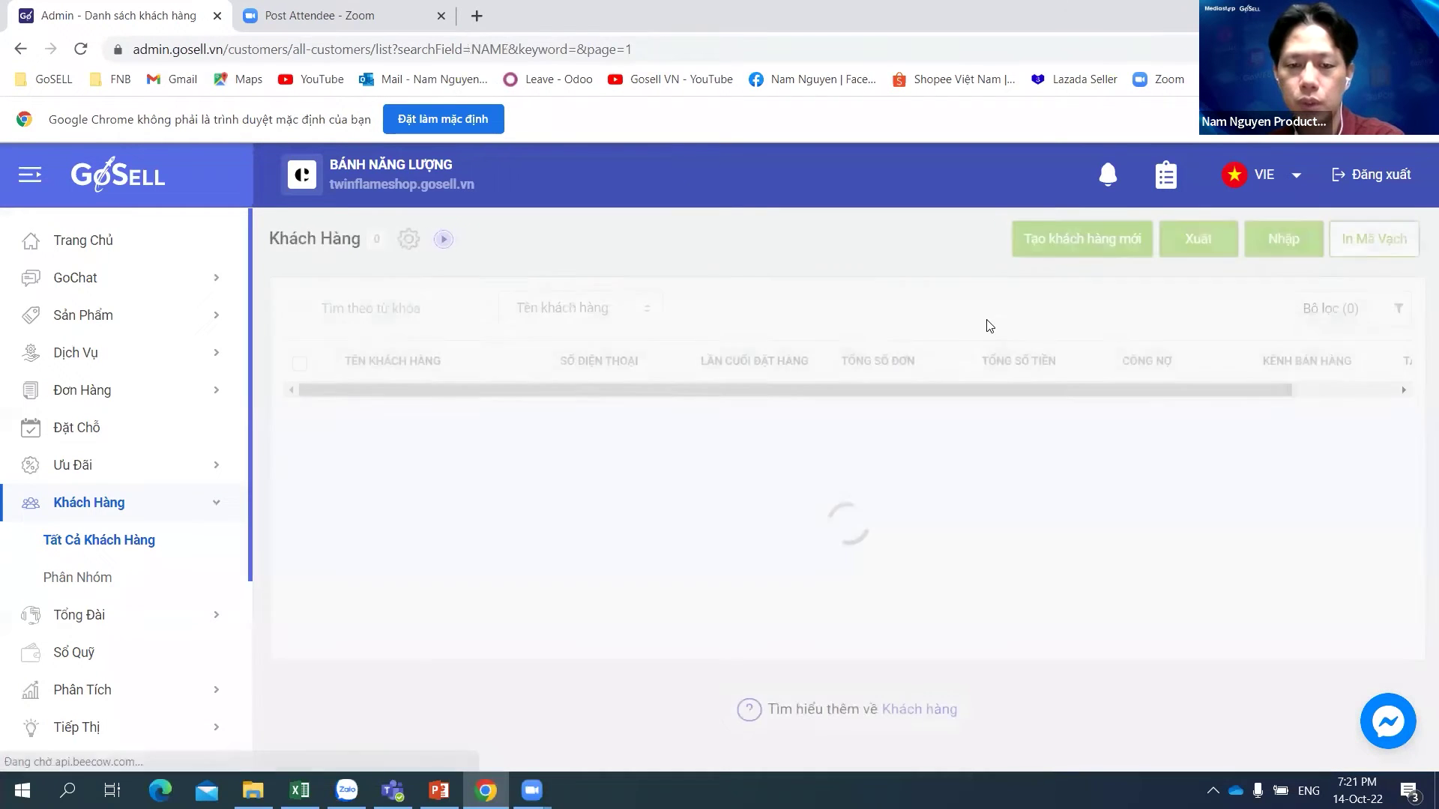
left_click(1320, 312)
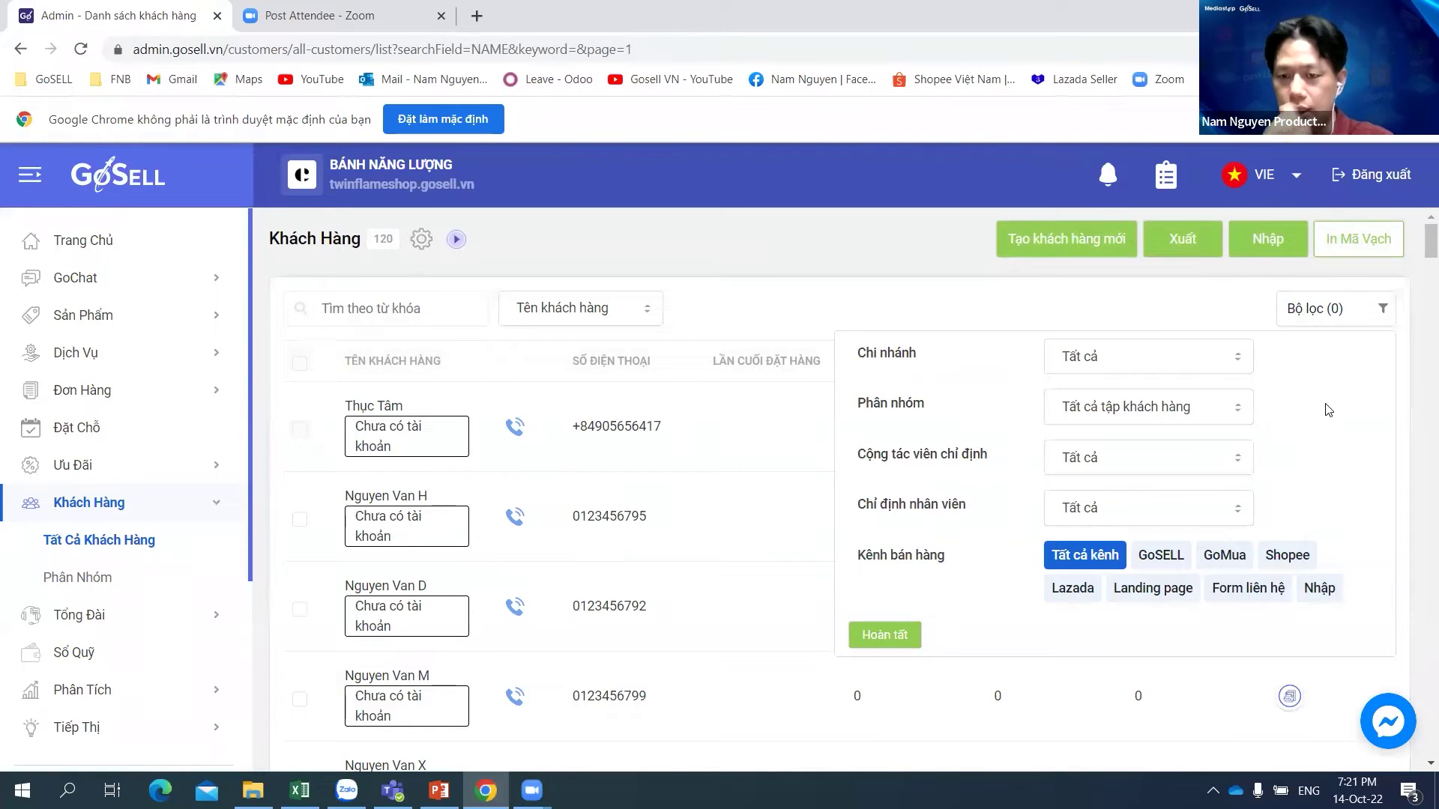
Step: Apply a Phân nhóm filter for HẠNG ĐỒNG, cutting the list from 120 to 18 customers
scroll(1323, 417, "down", 1)
scroll(1274, 412, "up", 1)
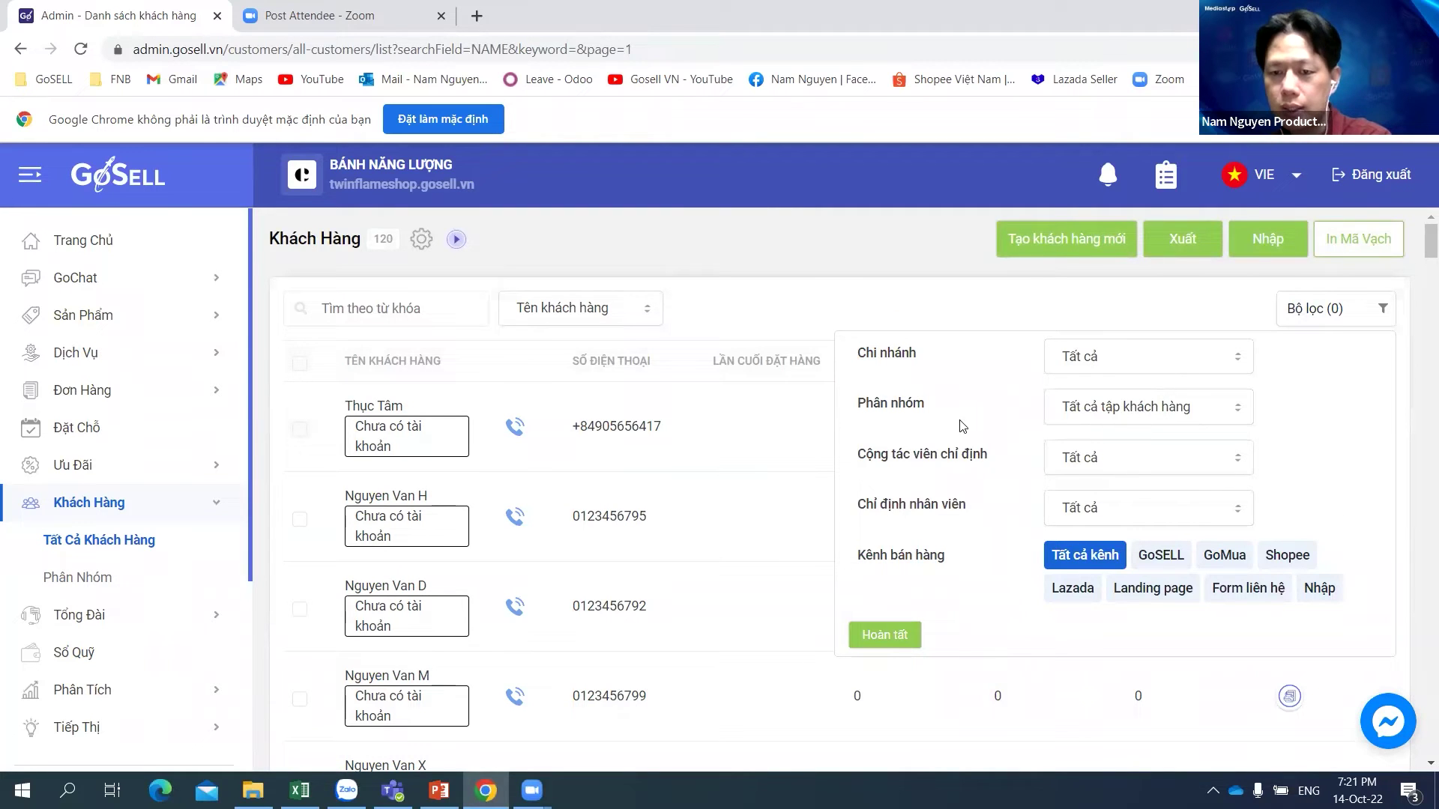
left_click(1178, 412)
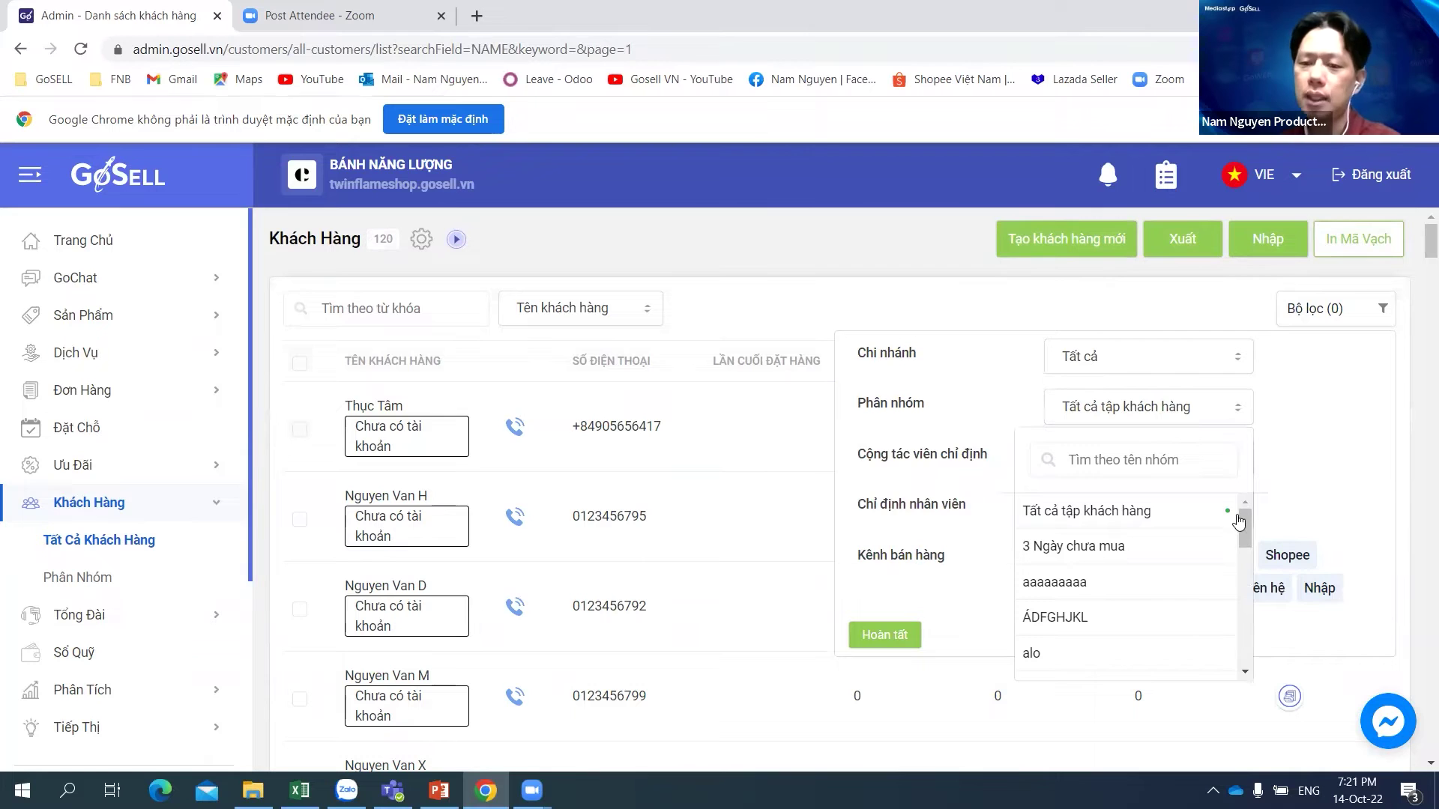
scroll(1247, 518, "down", 5)
scroll(1248, 521, "up", 3)
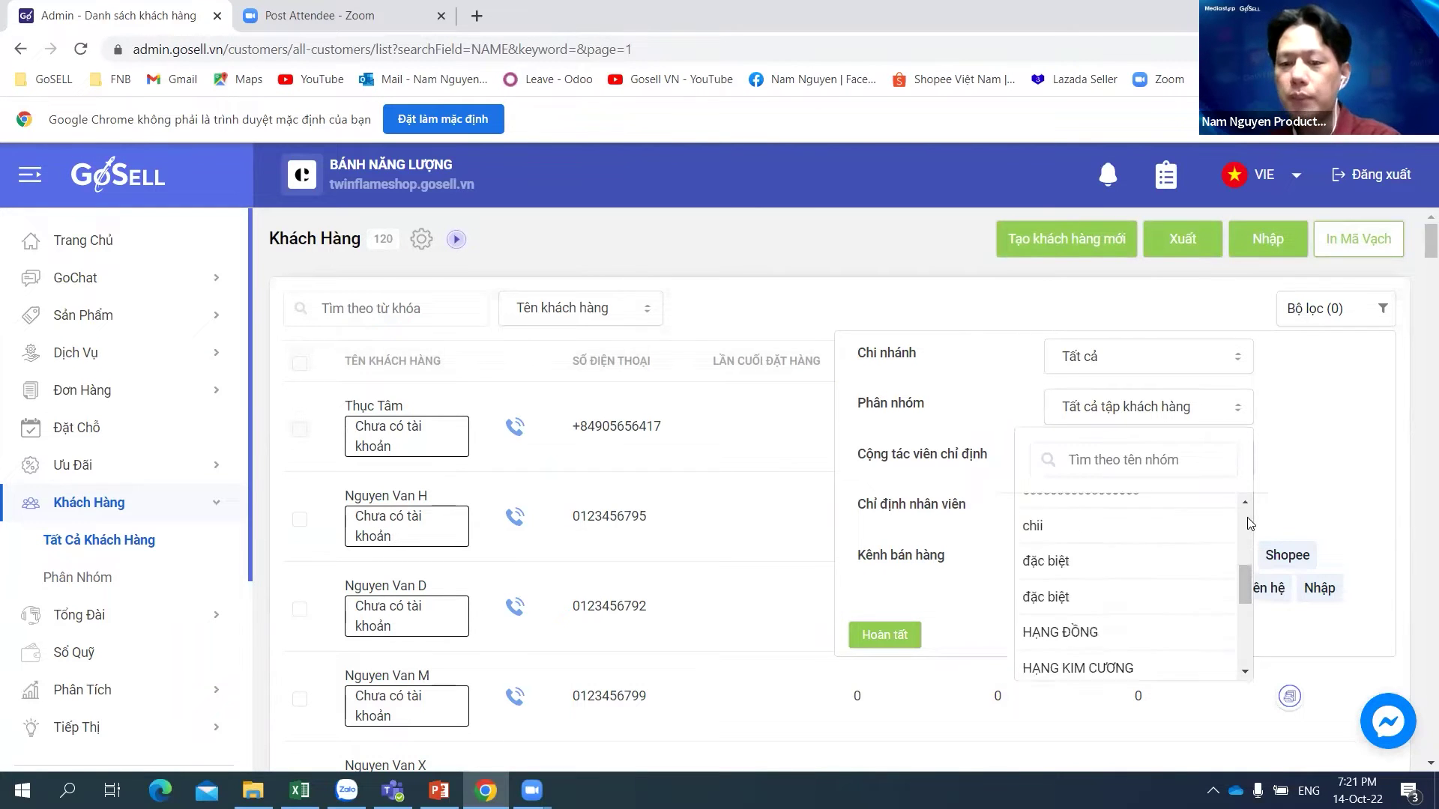
scroll(1249, 523, "up", 2)
scroll(1250, 523, "down", 4)
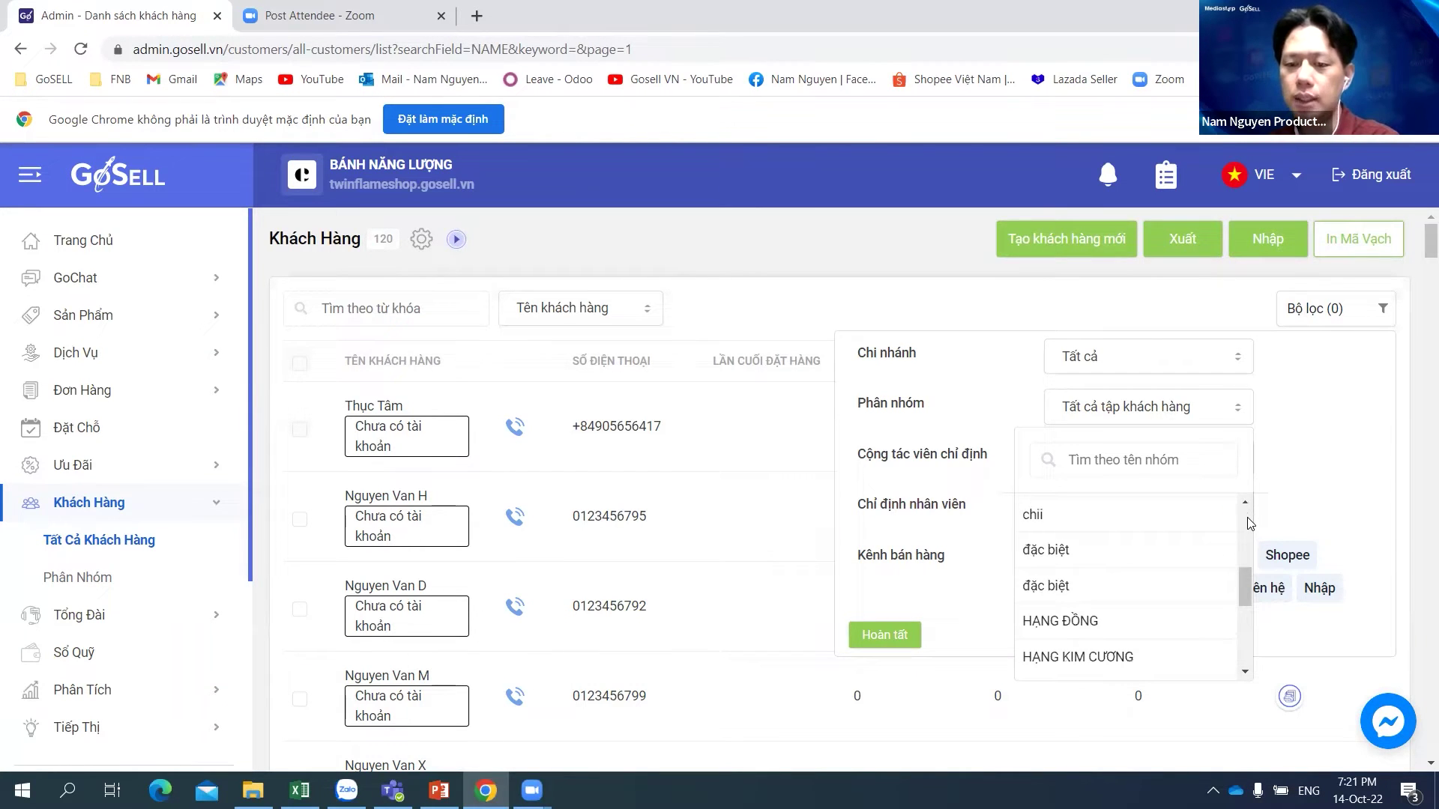
scroll(1250, 524, "down", 2)
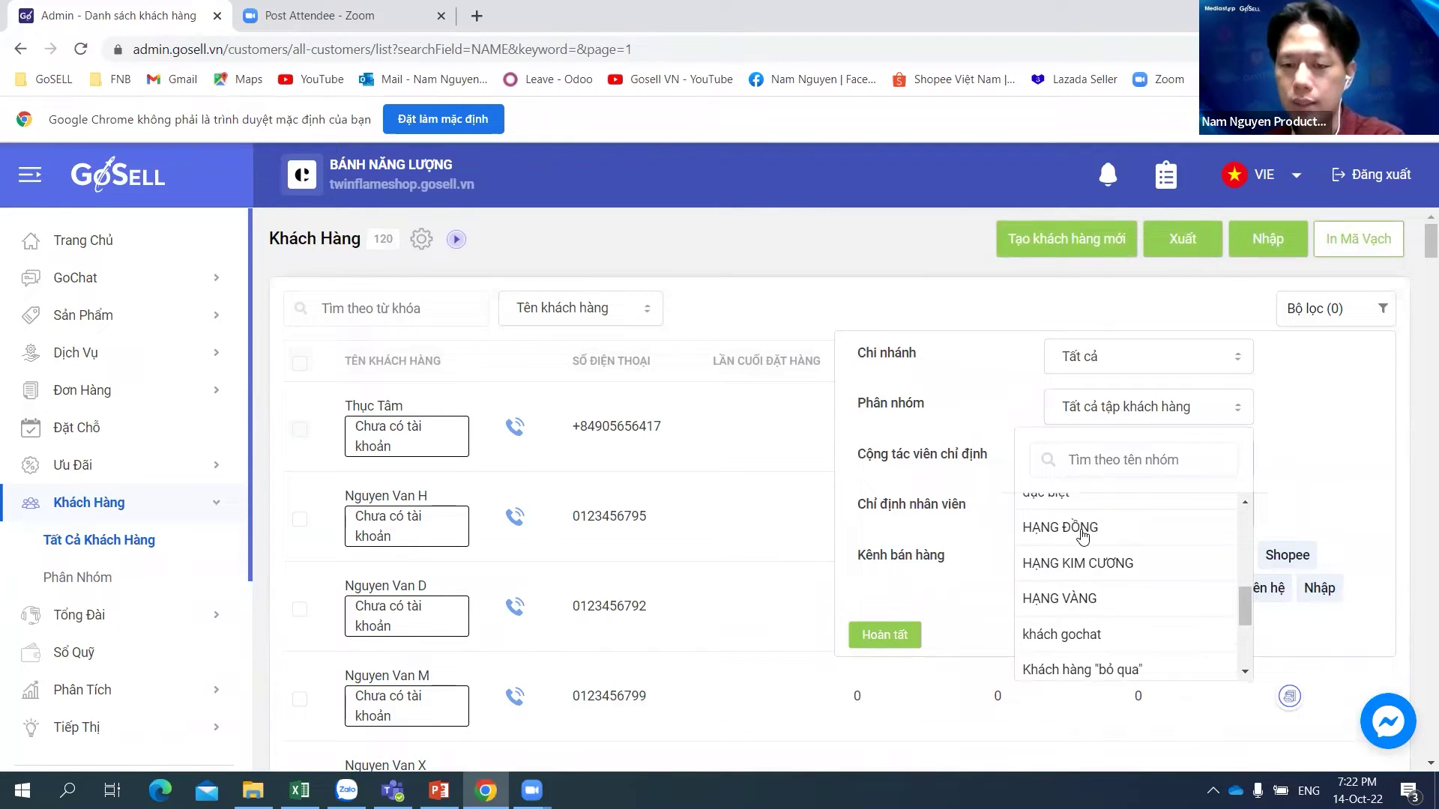
left_click(1080, 532)
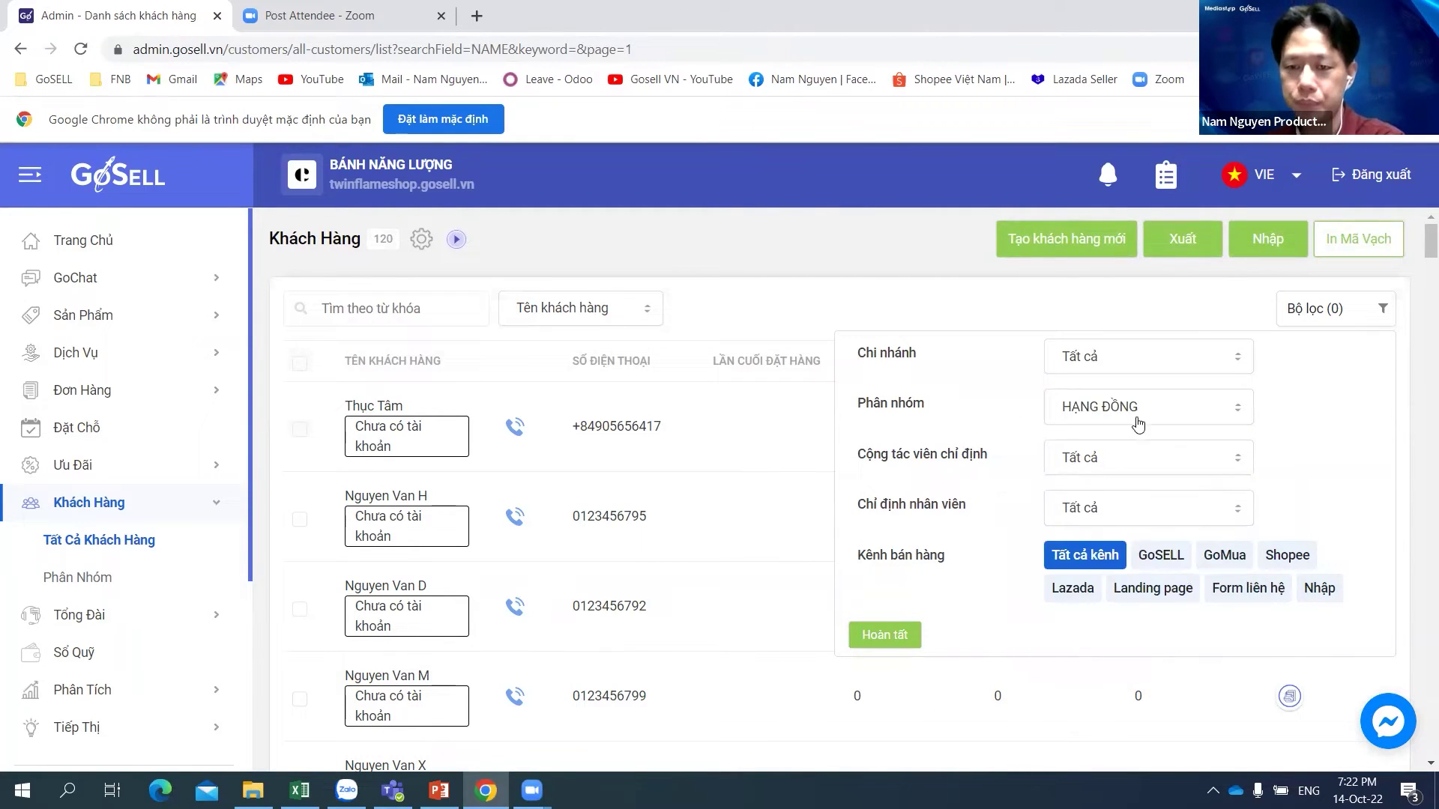
left_click(887, 637)
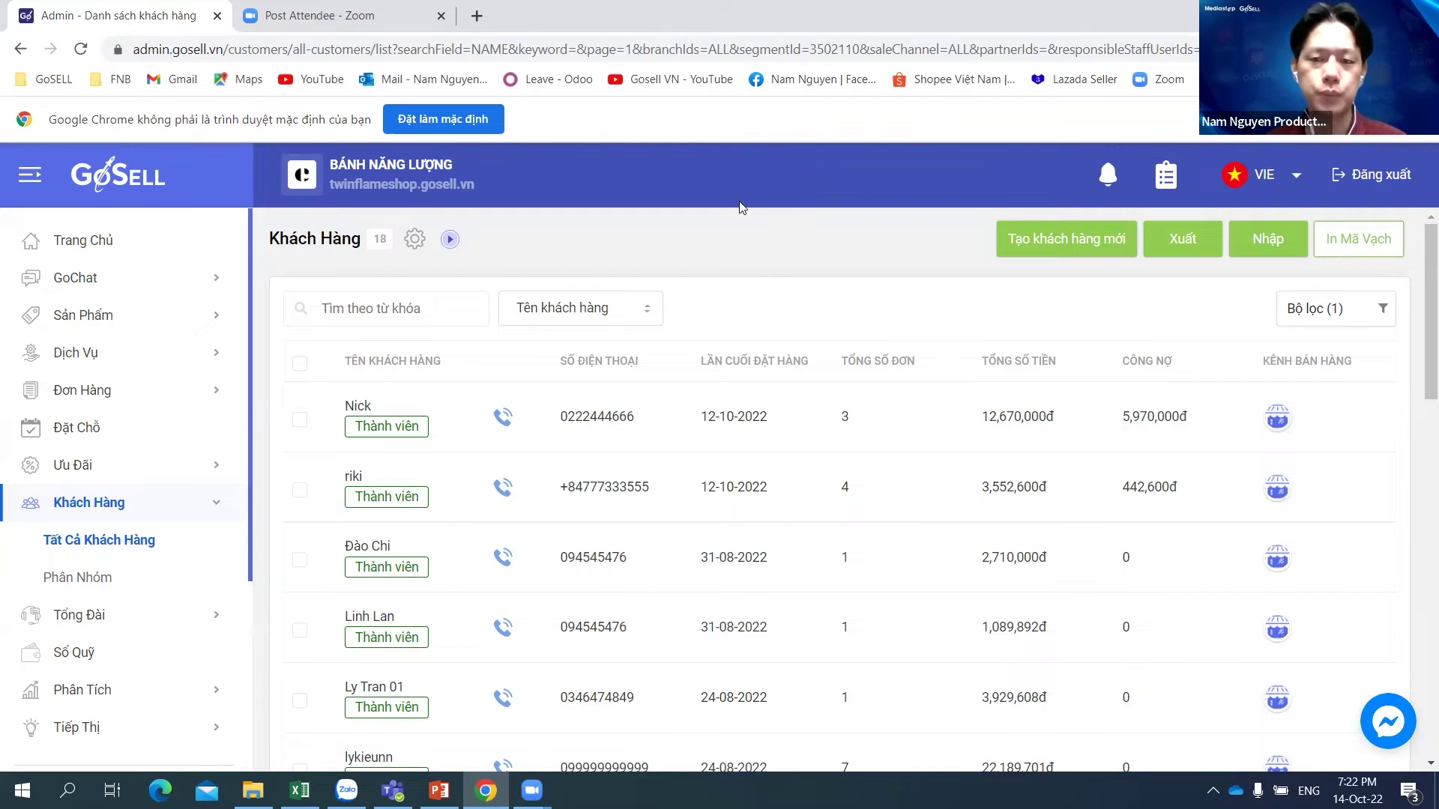
Step: Reset to all customers, check the filter's group list without choosing, then go to Phân Nhóm
left_click(135, 549)
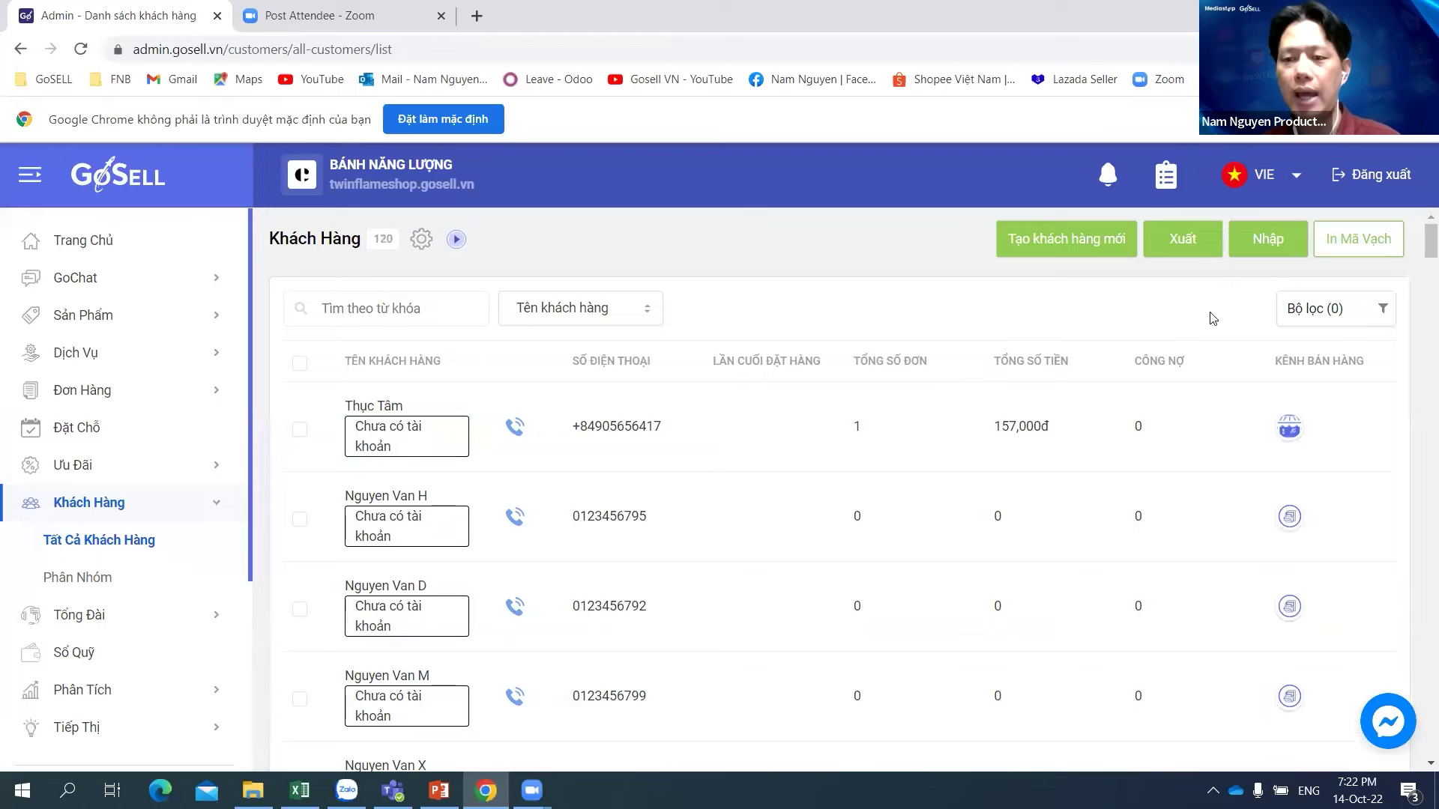
left_click(1319, 315)
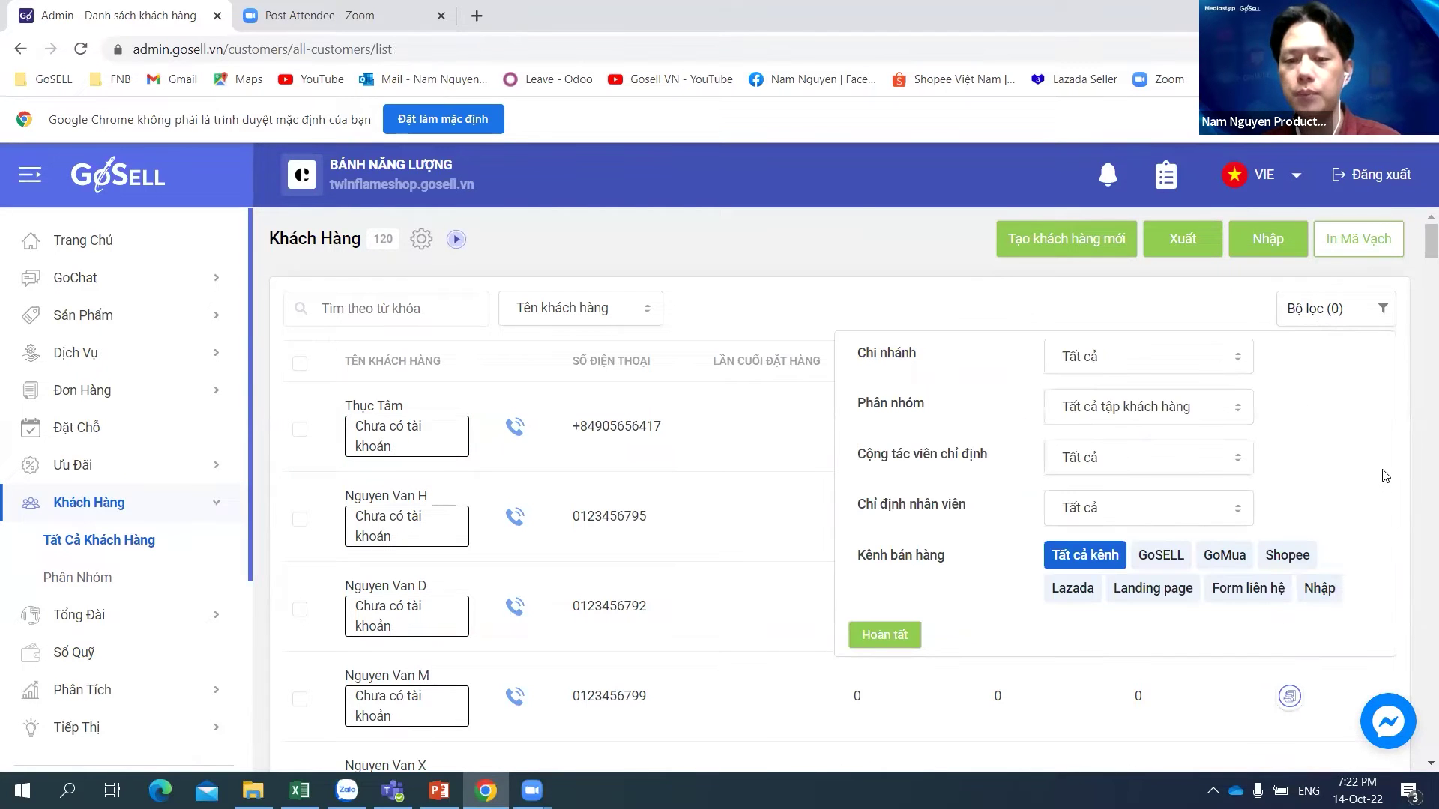
scroll(1354, 453, "down", 1)
scroll(1337, 341, "up", 1)
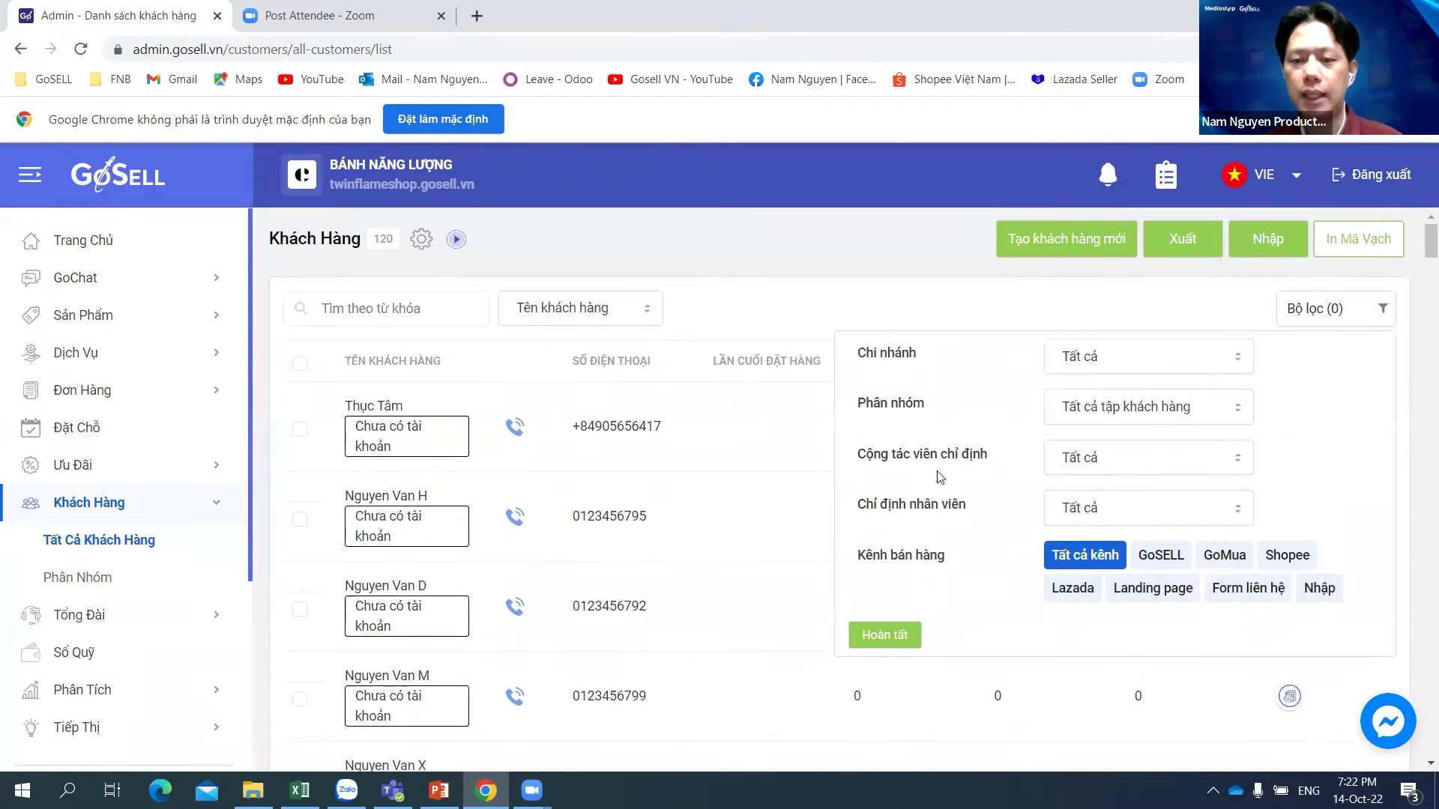
left_click(1152, 413)
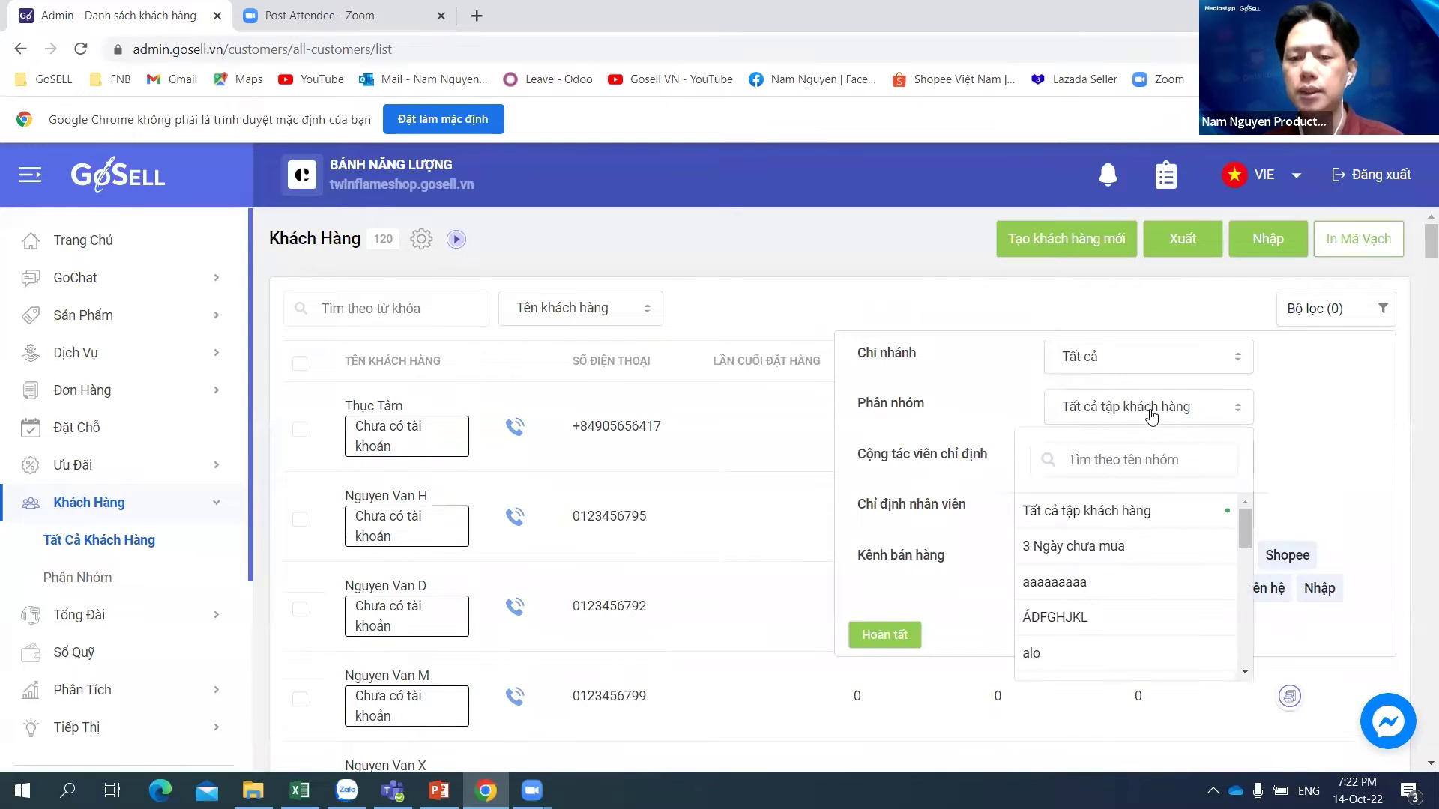
left_click(900, 193)
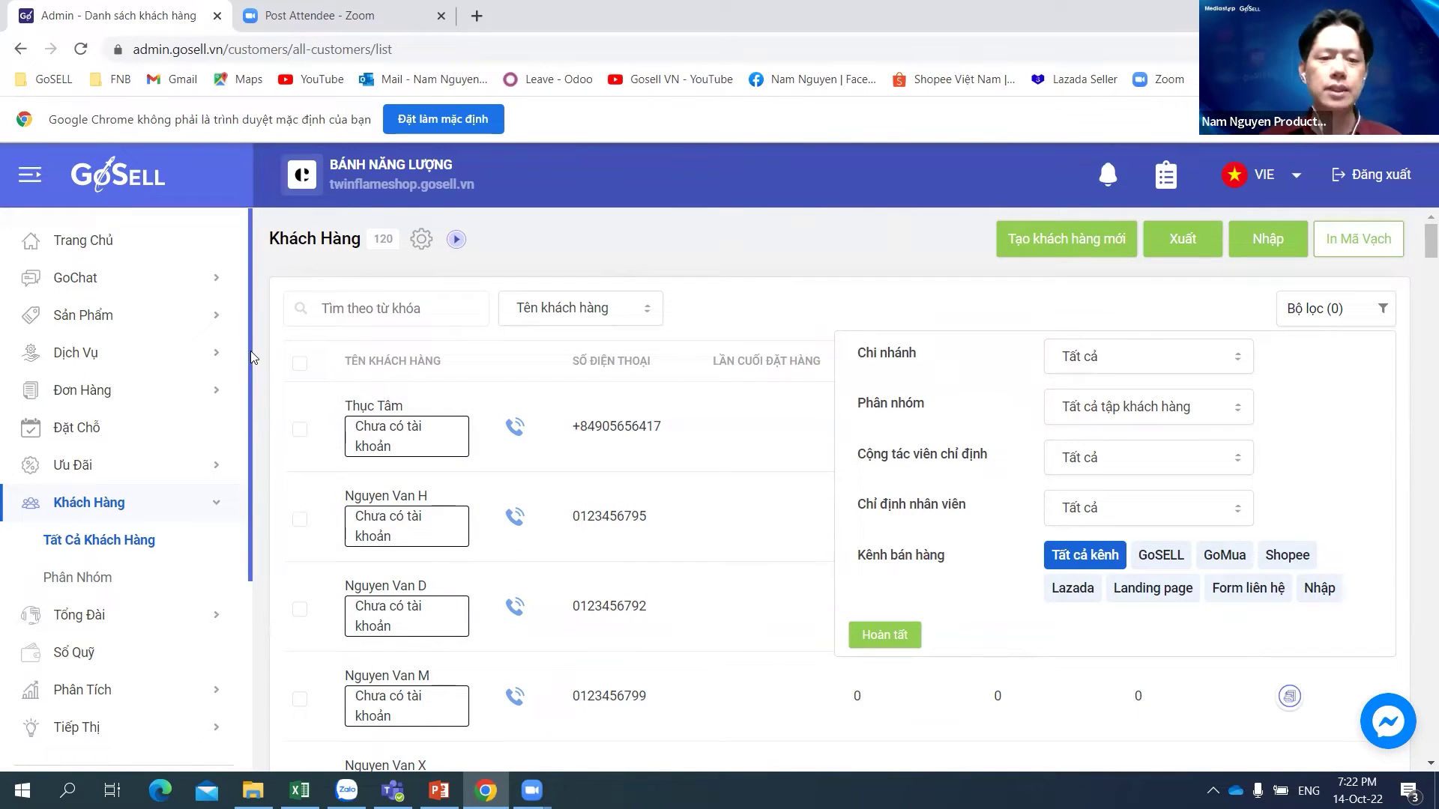
left_click_drag(250, 356, 255, 416)
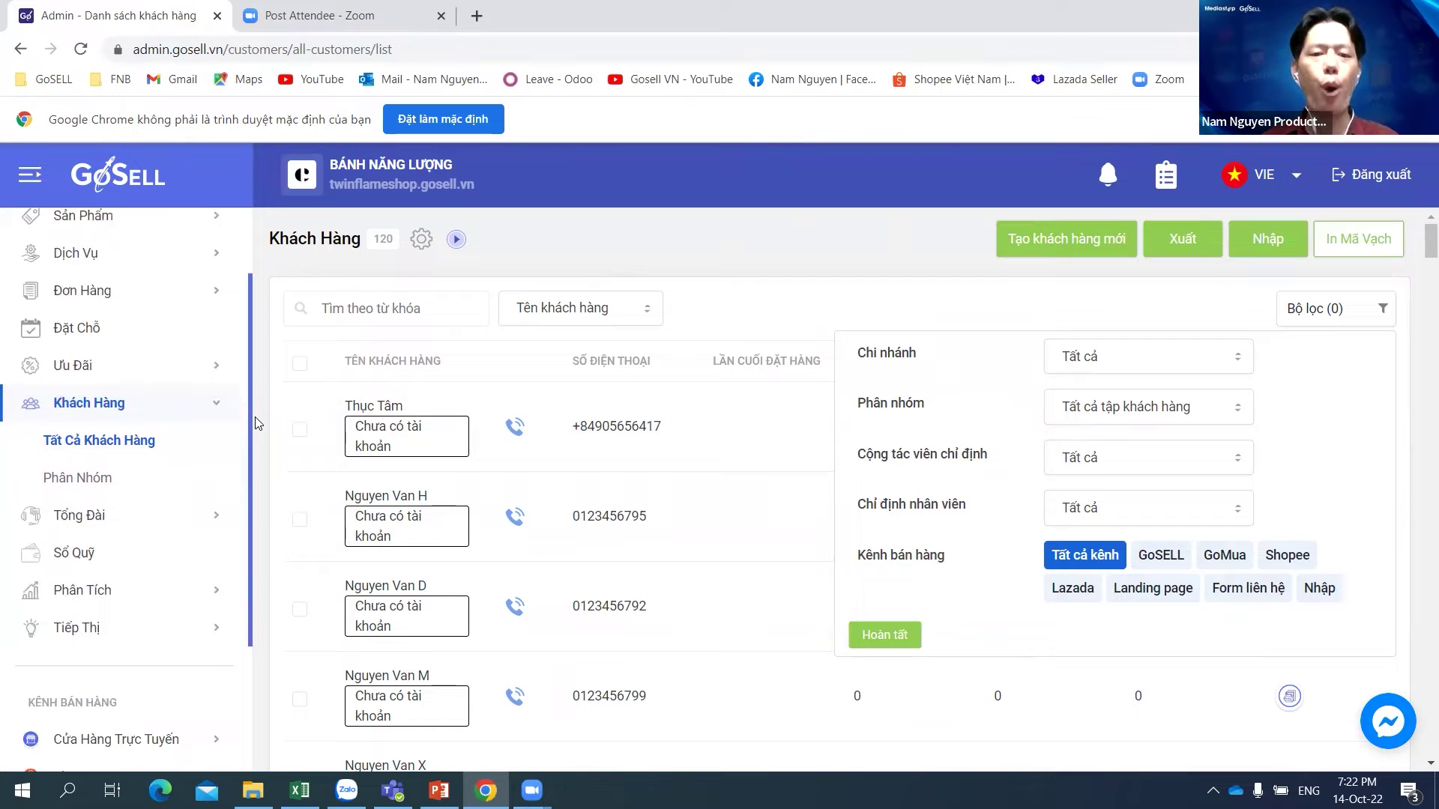
left_click(78, 478)
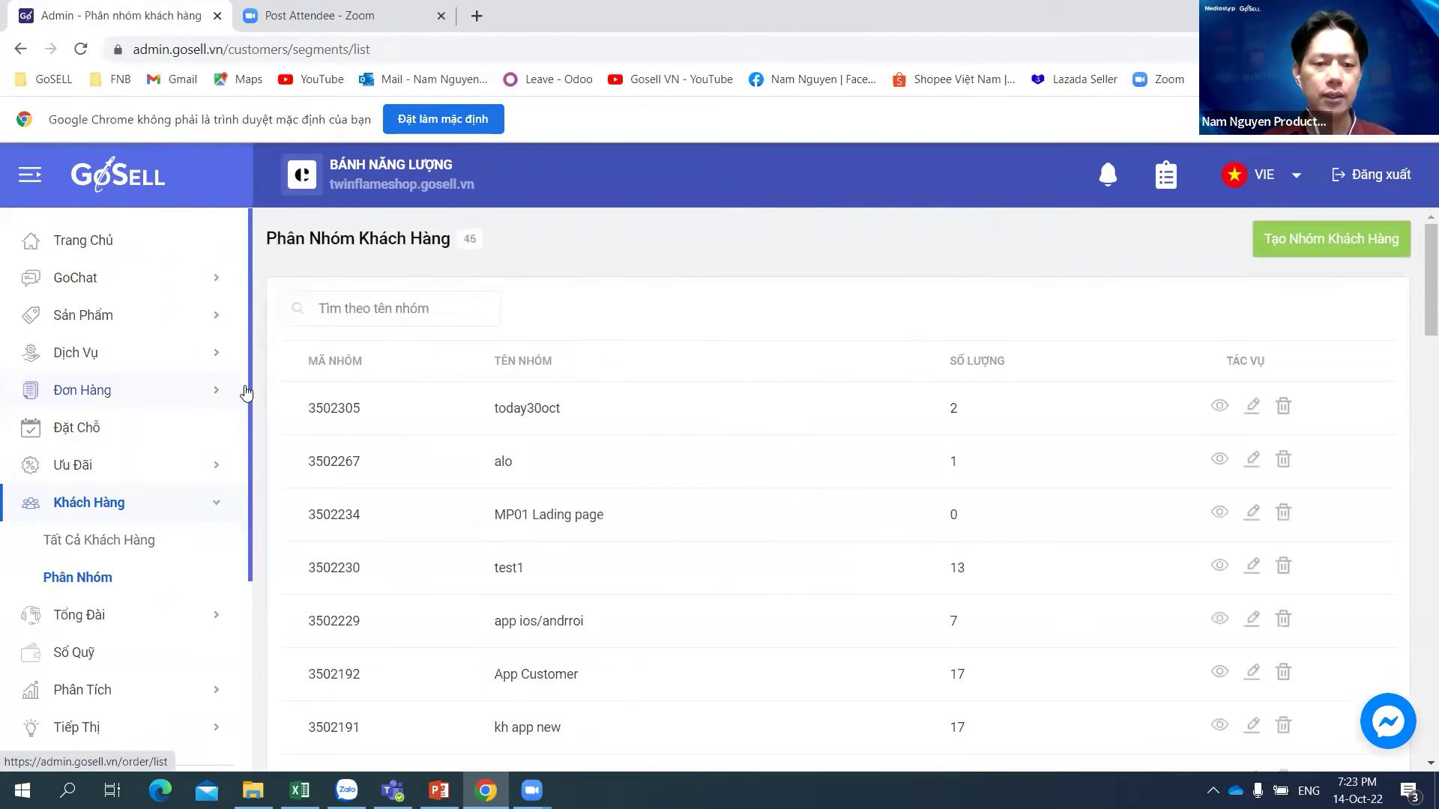
scroll(253, 369, "down", 2)
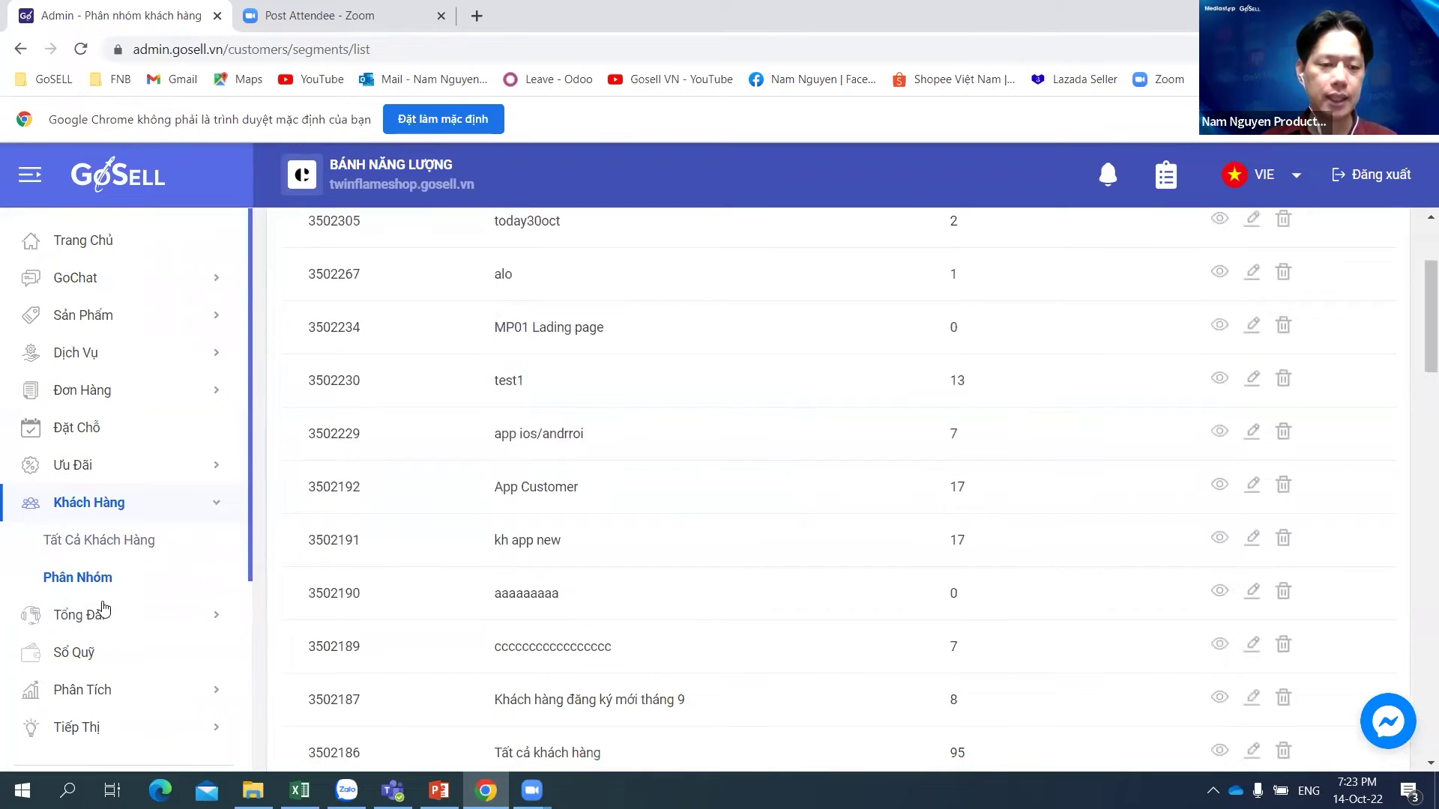
left_click(84, 581)
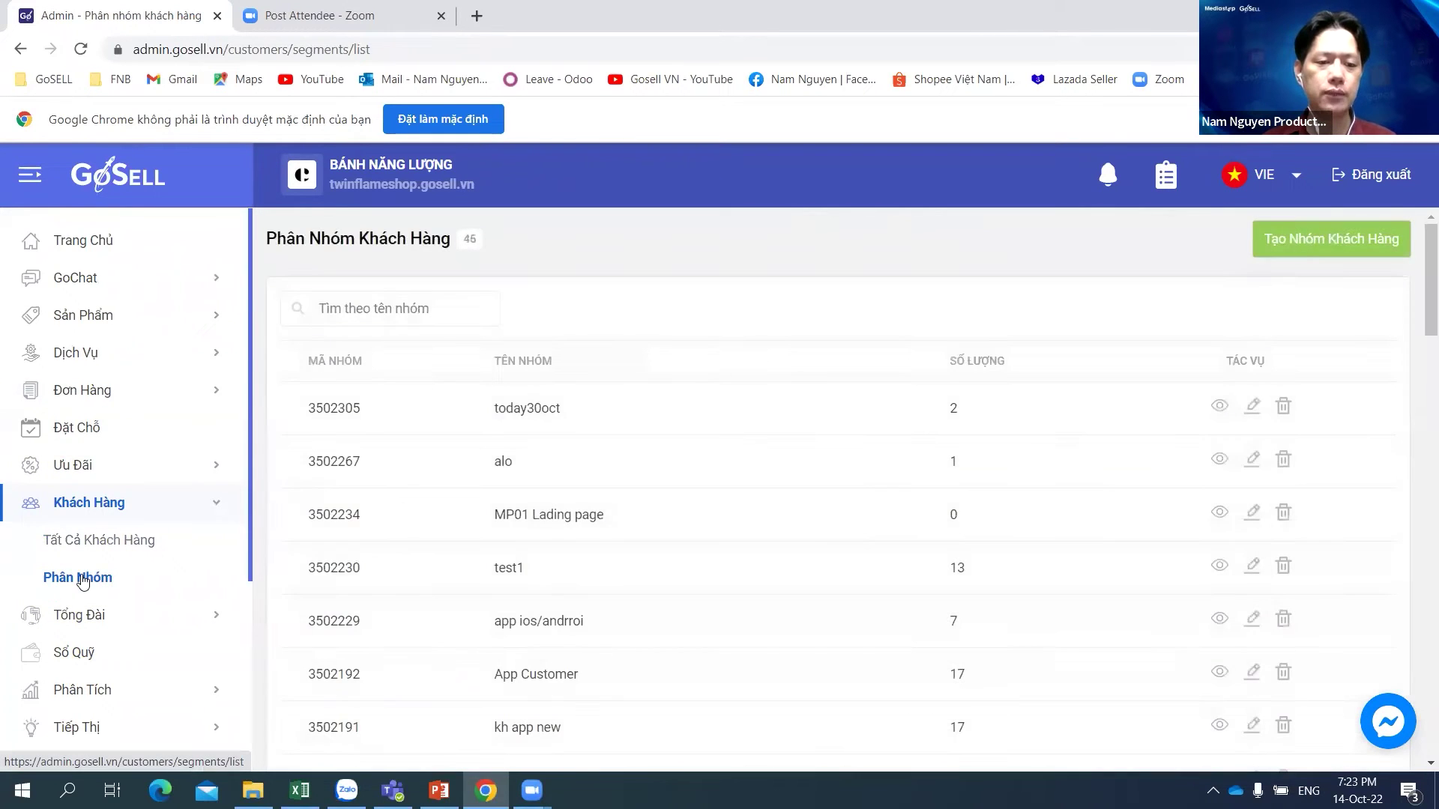
left_click(84, 580)
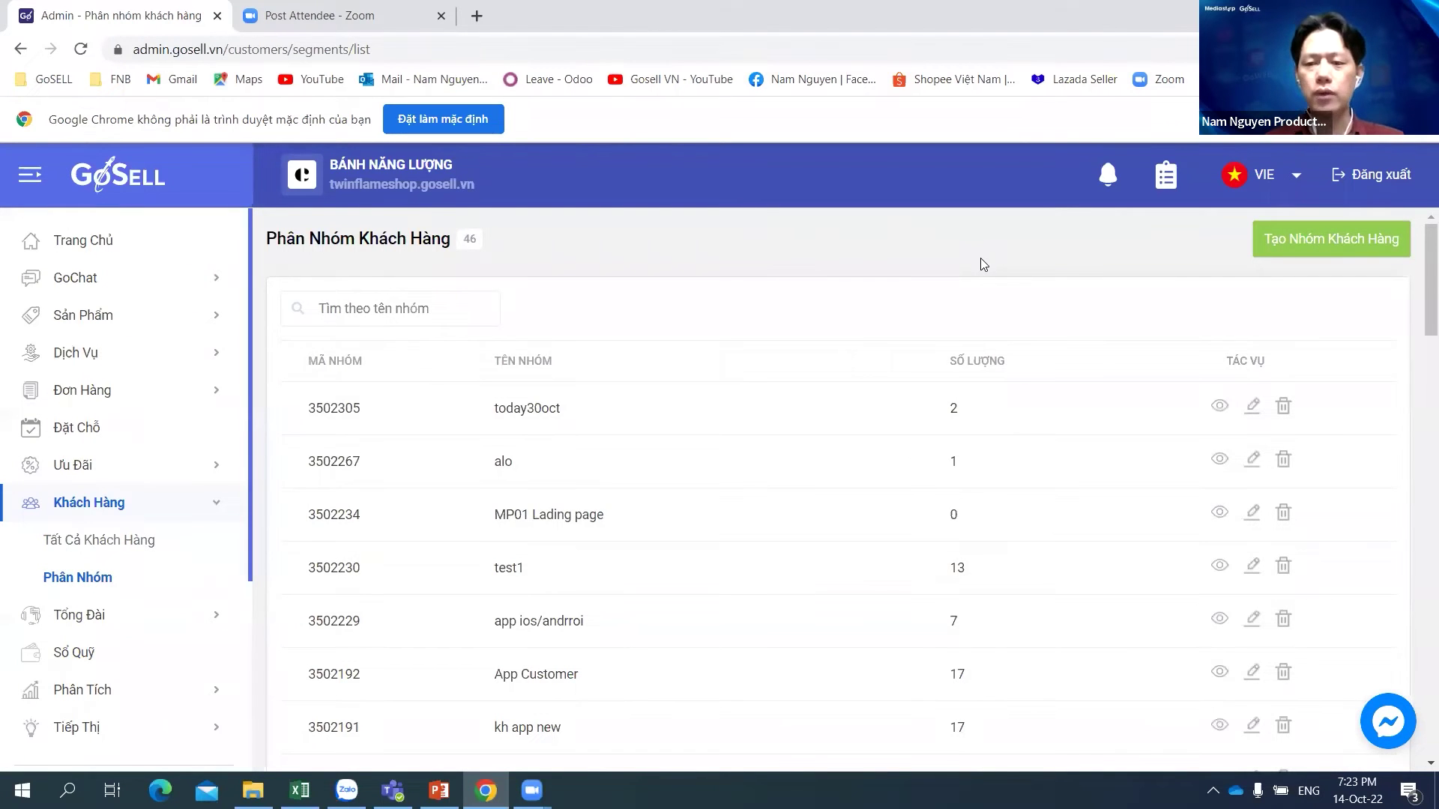
scroll(393, 572, "down", 1)
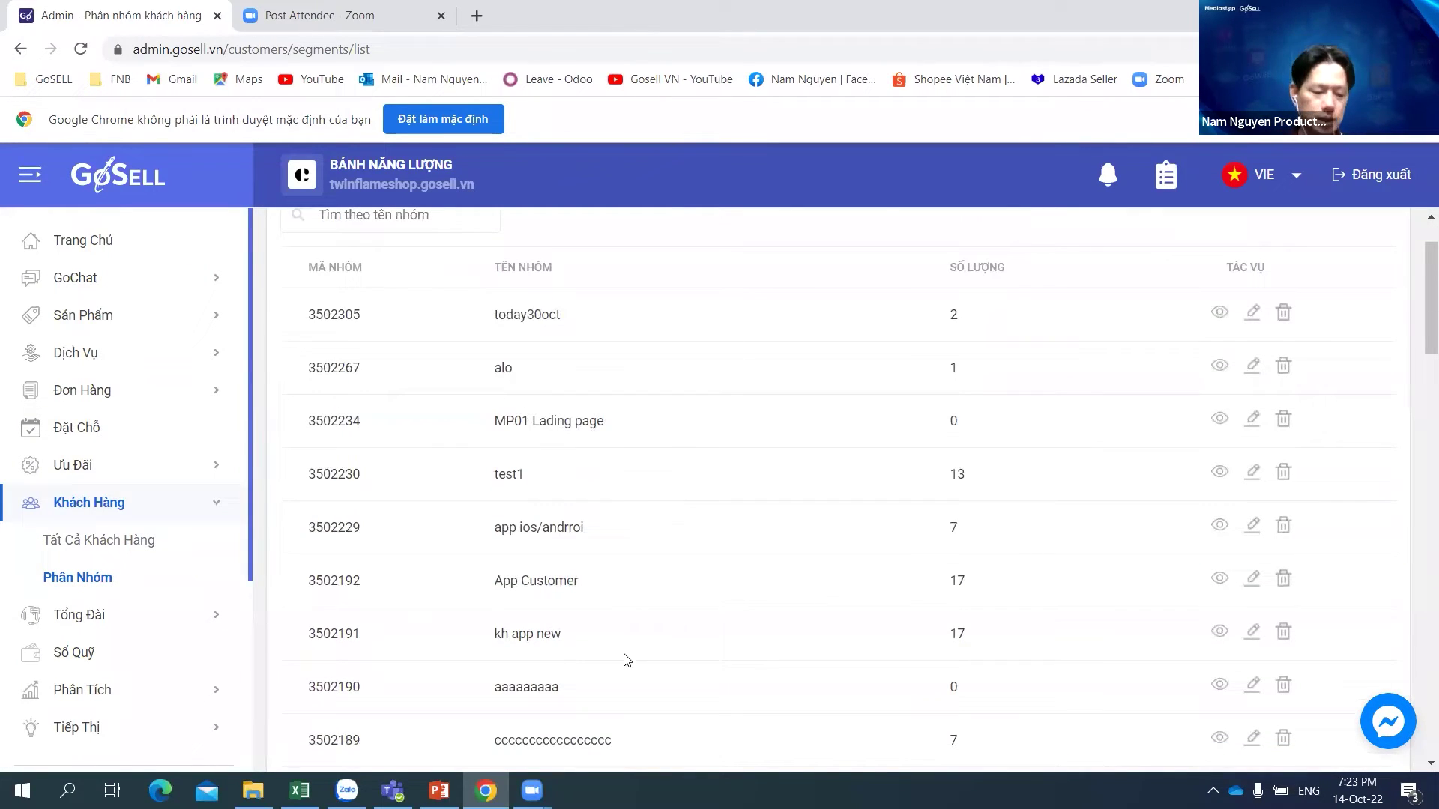
scroll(667, 443, "up", 1)
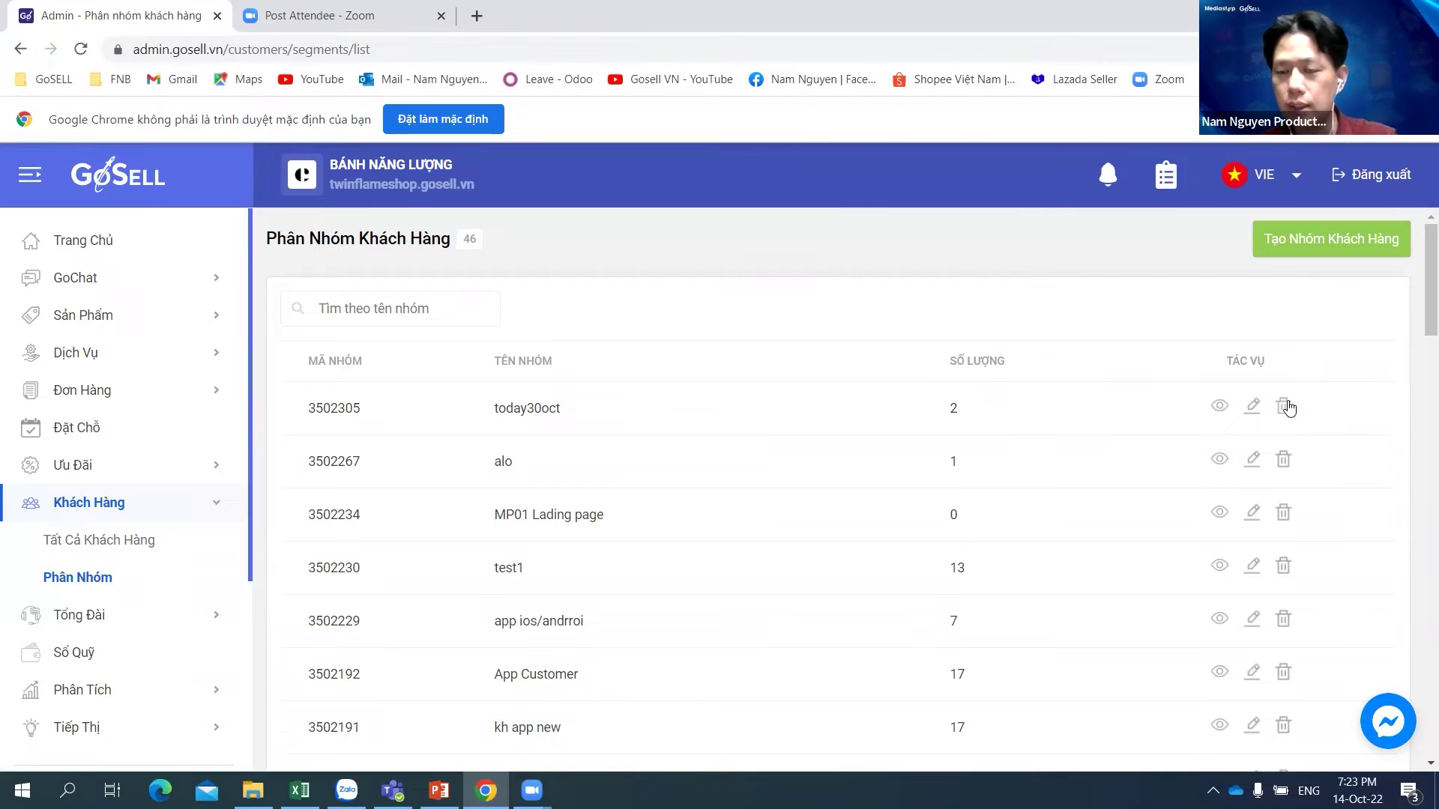
left_click(1221, 410)
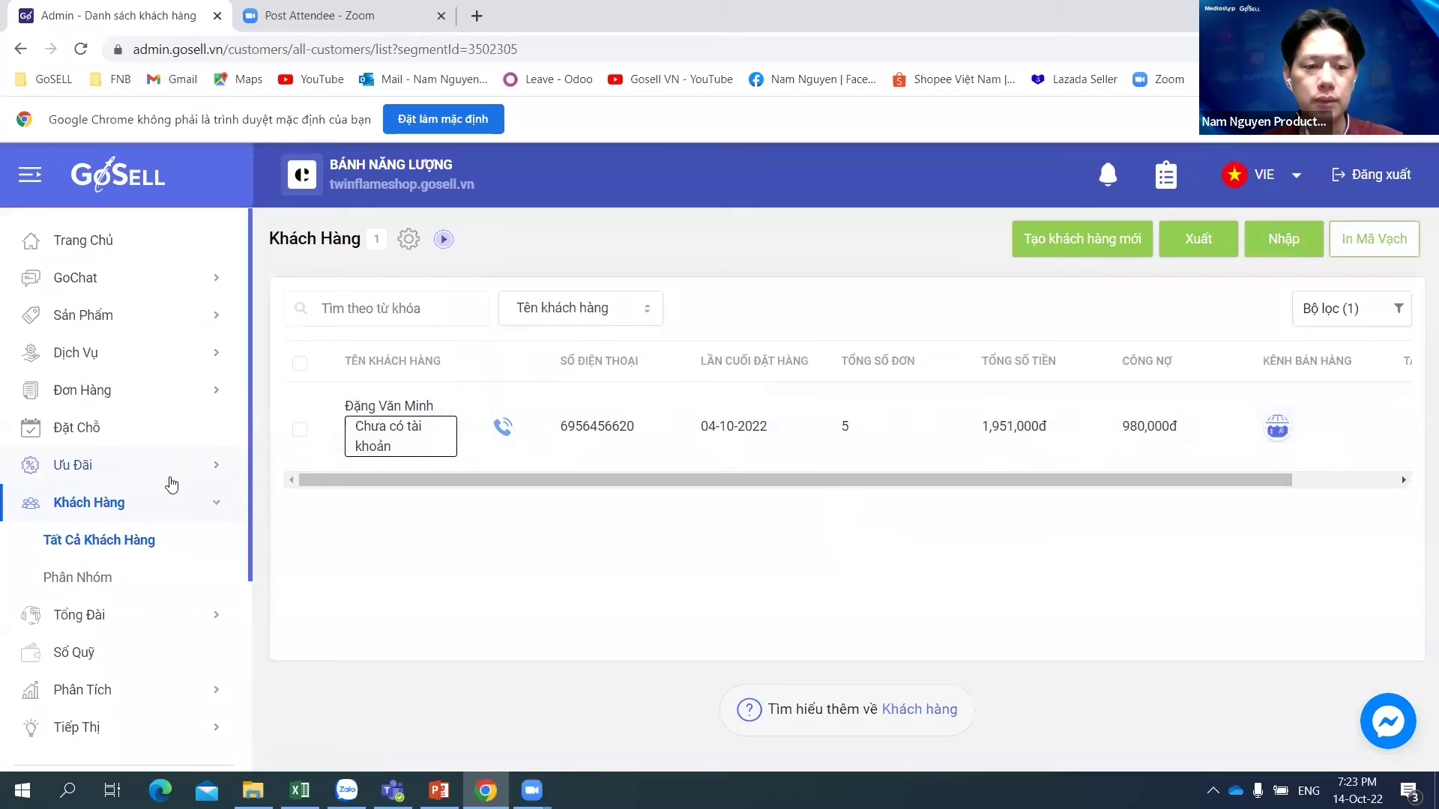
left_click(90, 578)
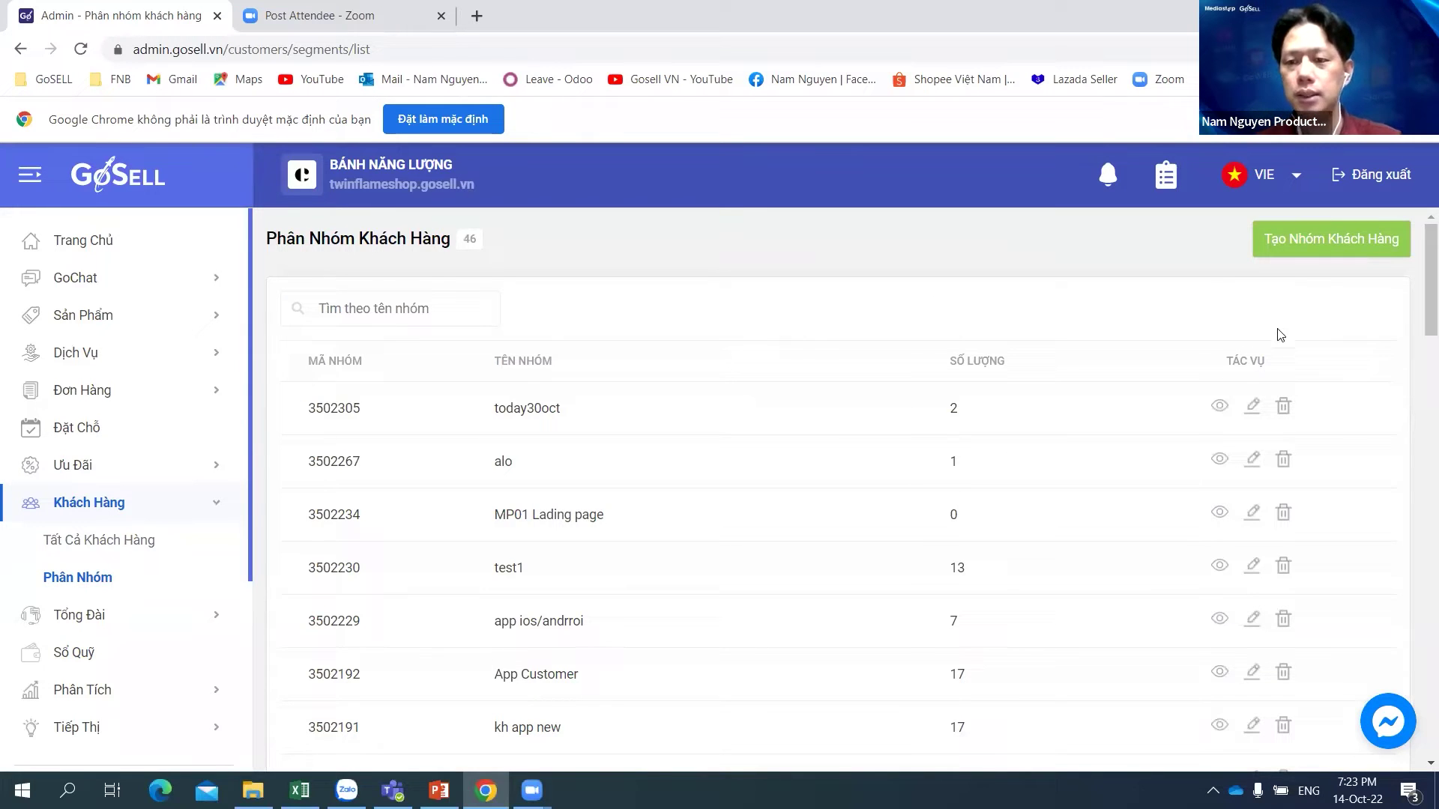
Step: Create a customer group named '!4 OCt TEST' that matches any one condition
left_click(1323, 240)
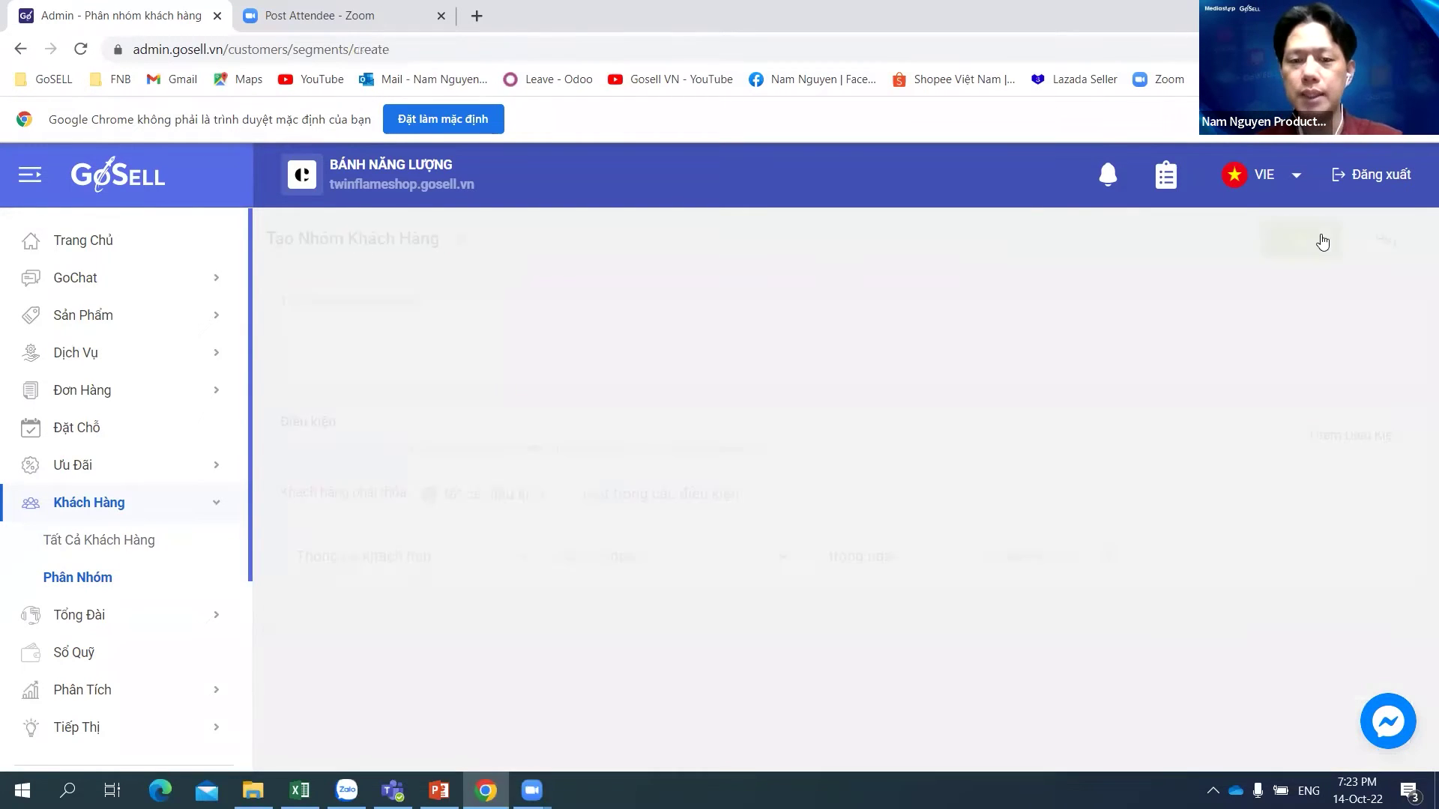
left_click(438, 324)
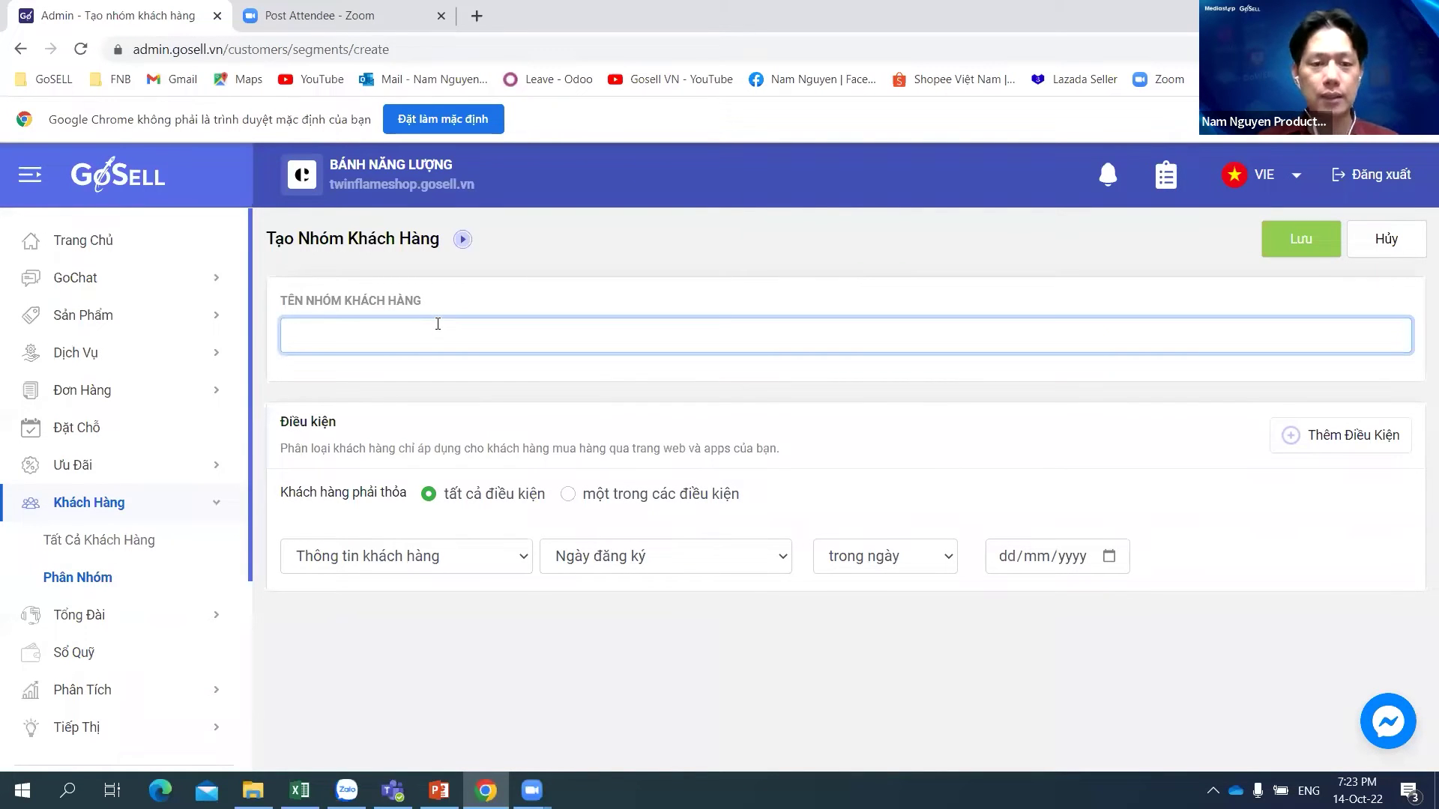
type("!")
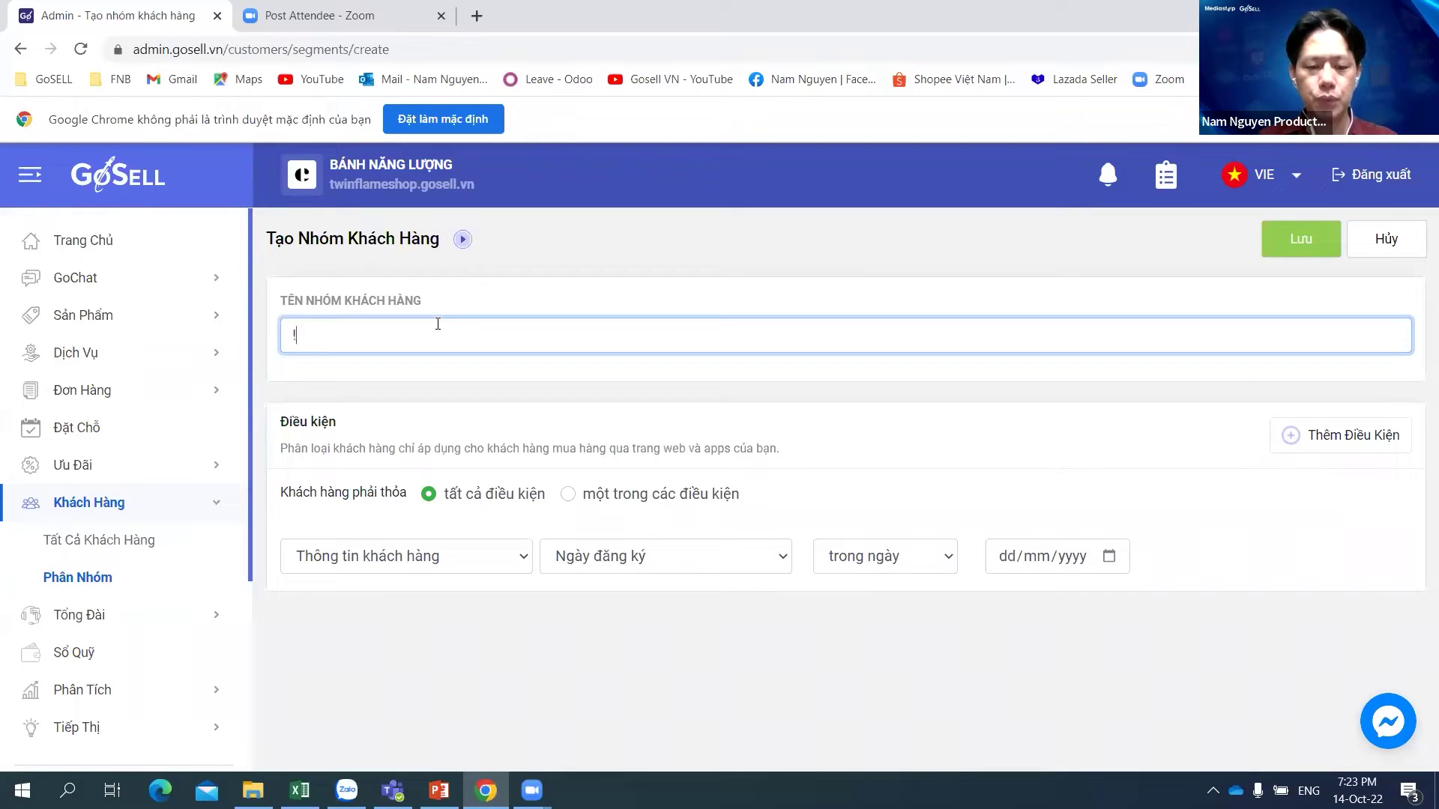
type("4 OCt ")
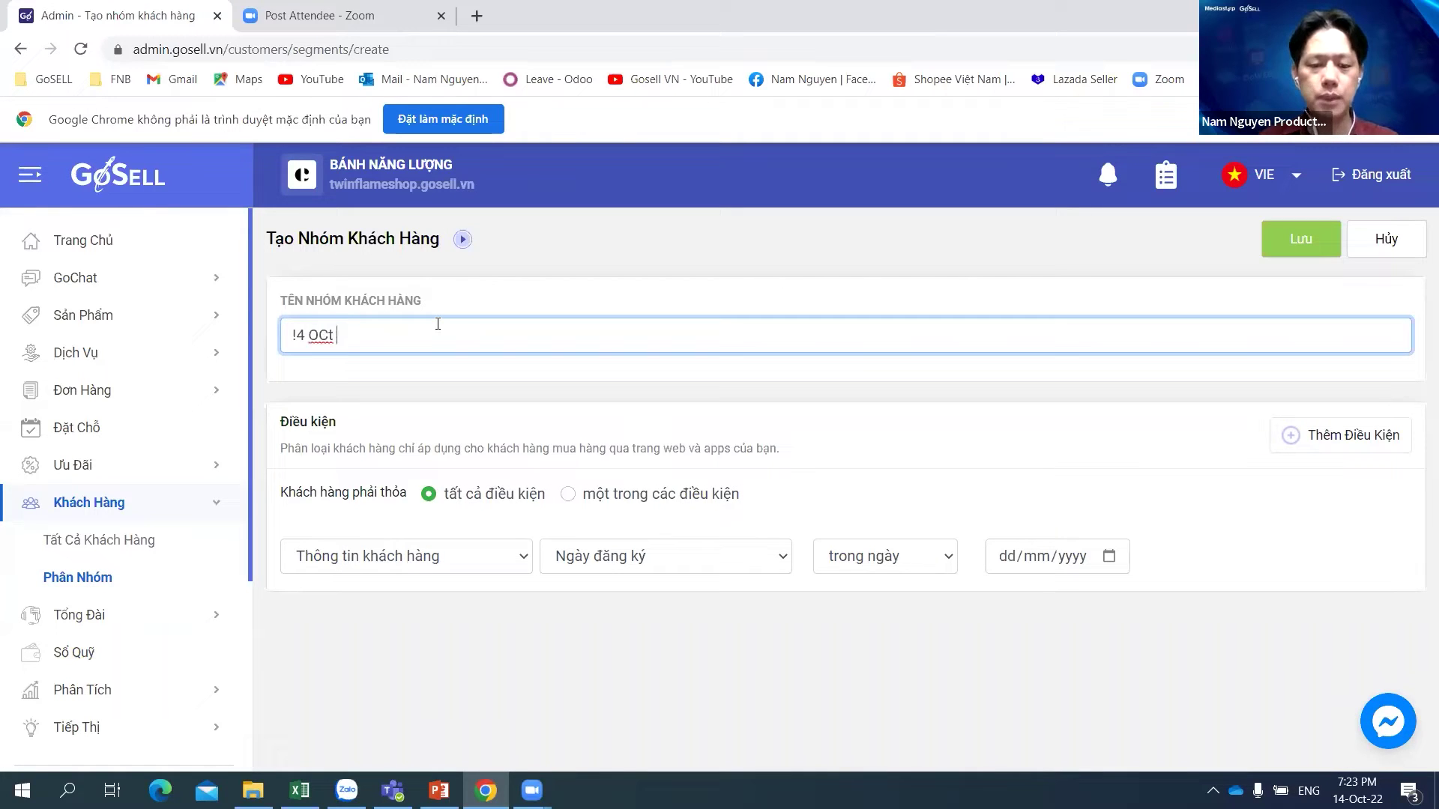
type("TEST")
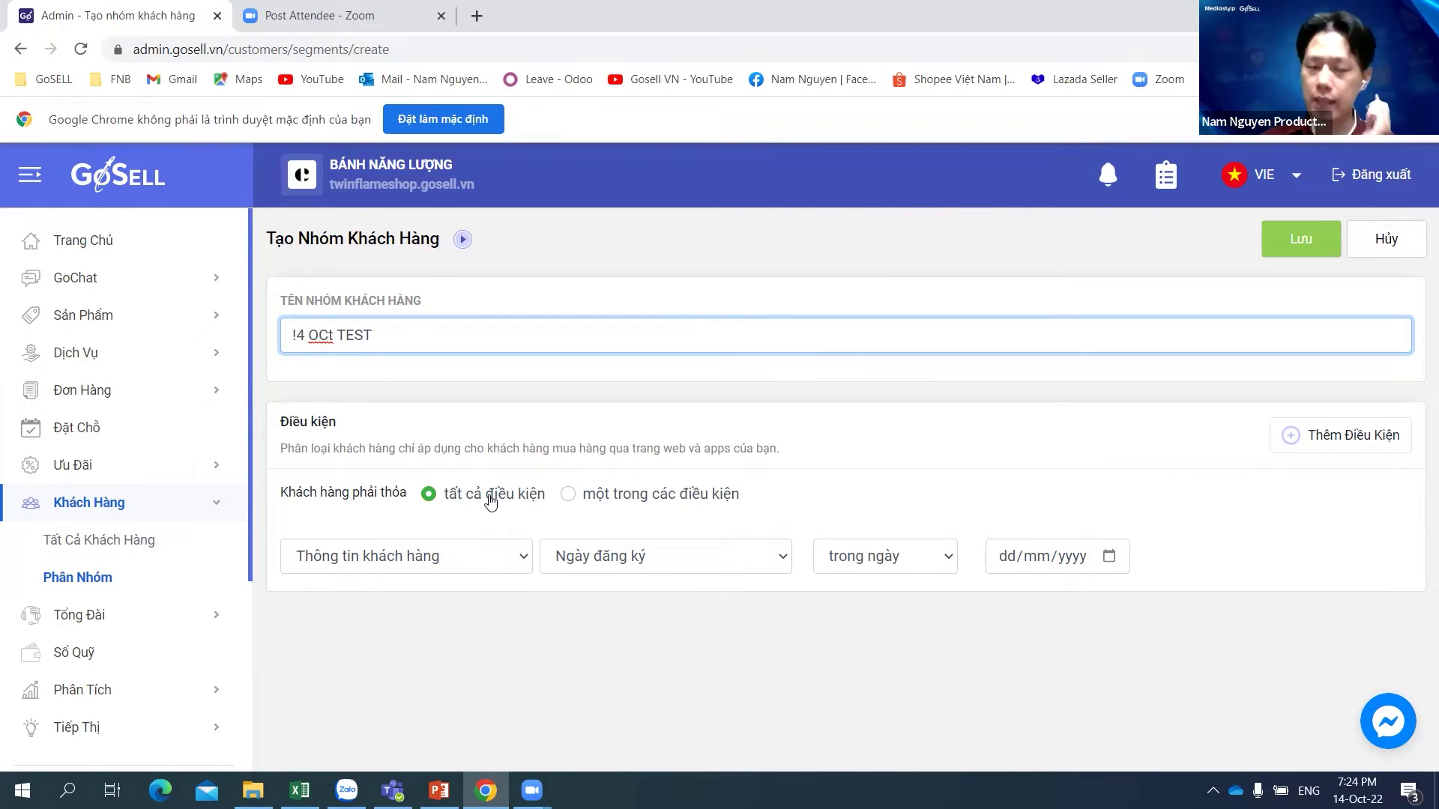
left_click(567, 498)
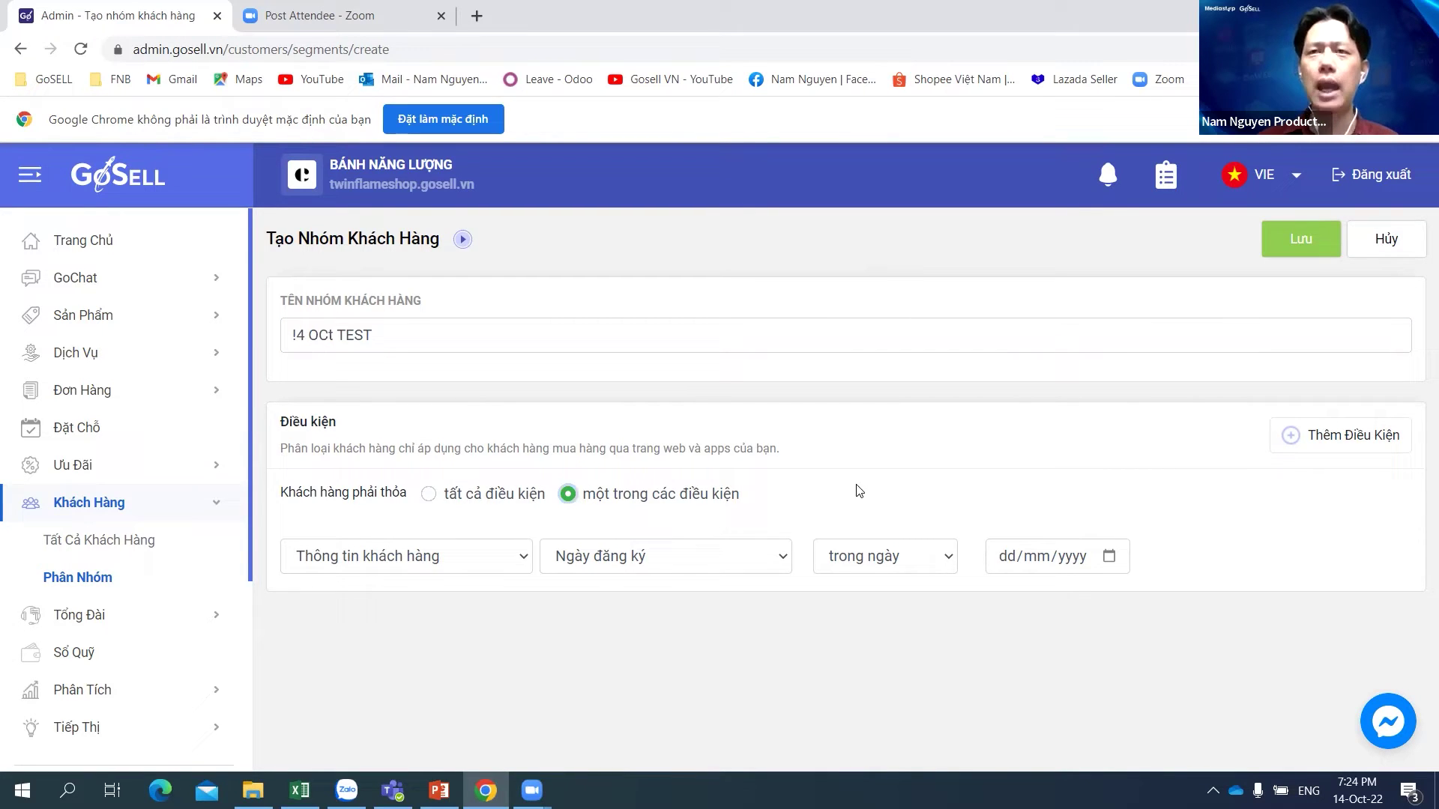
left_click(427, 496)
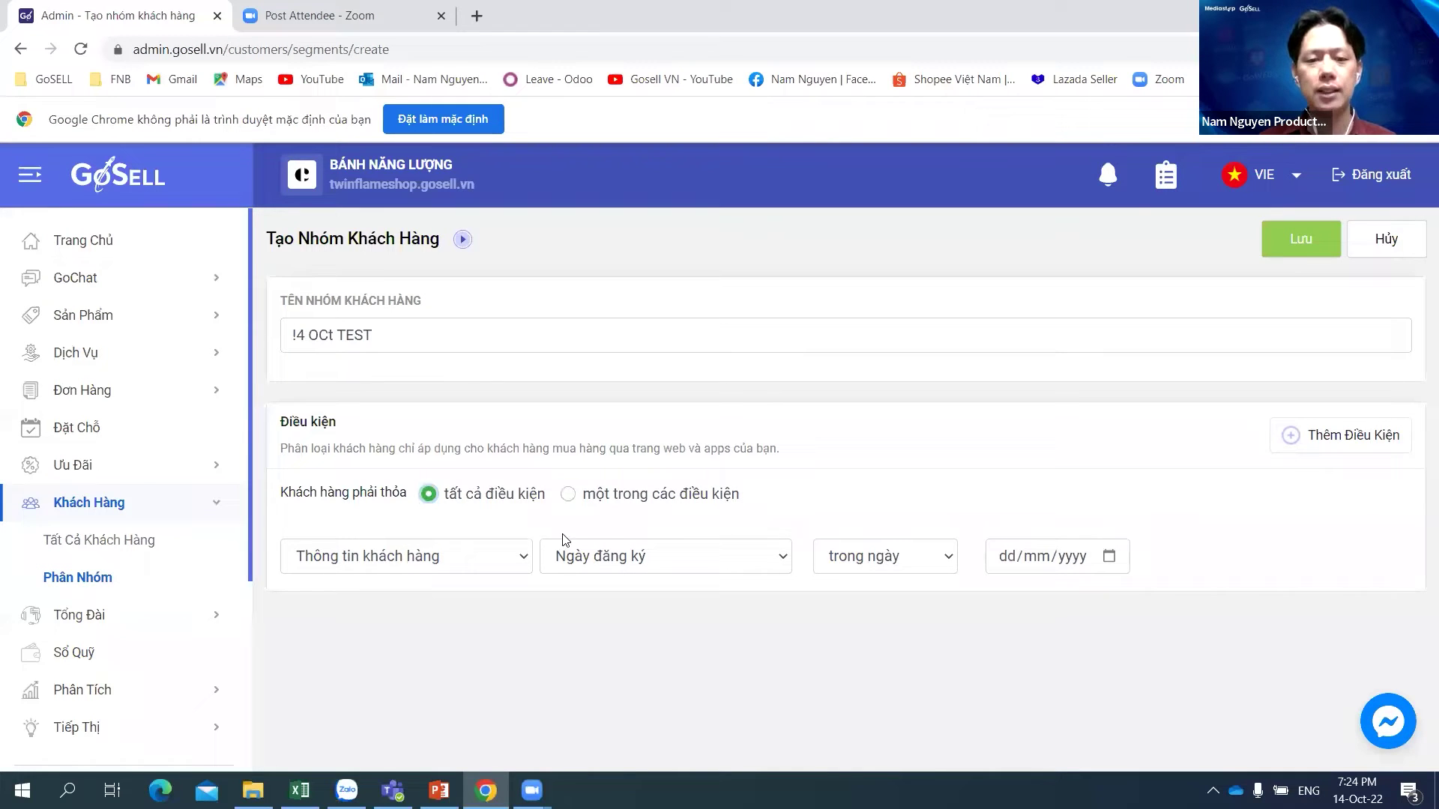
left_click(566, 500)
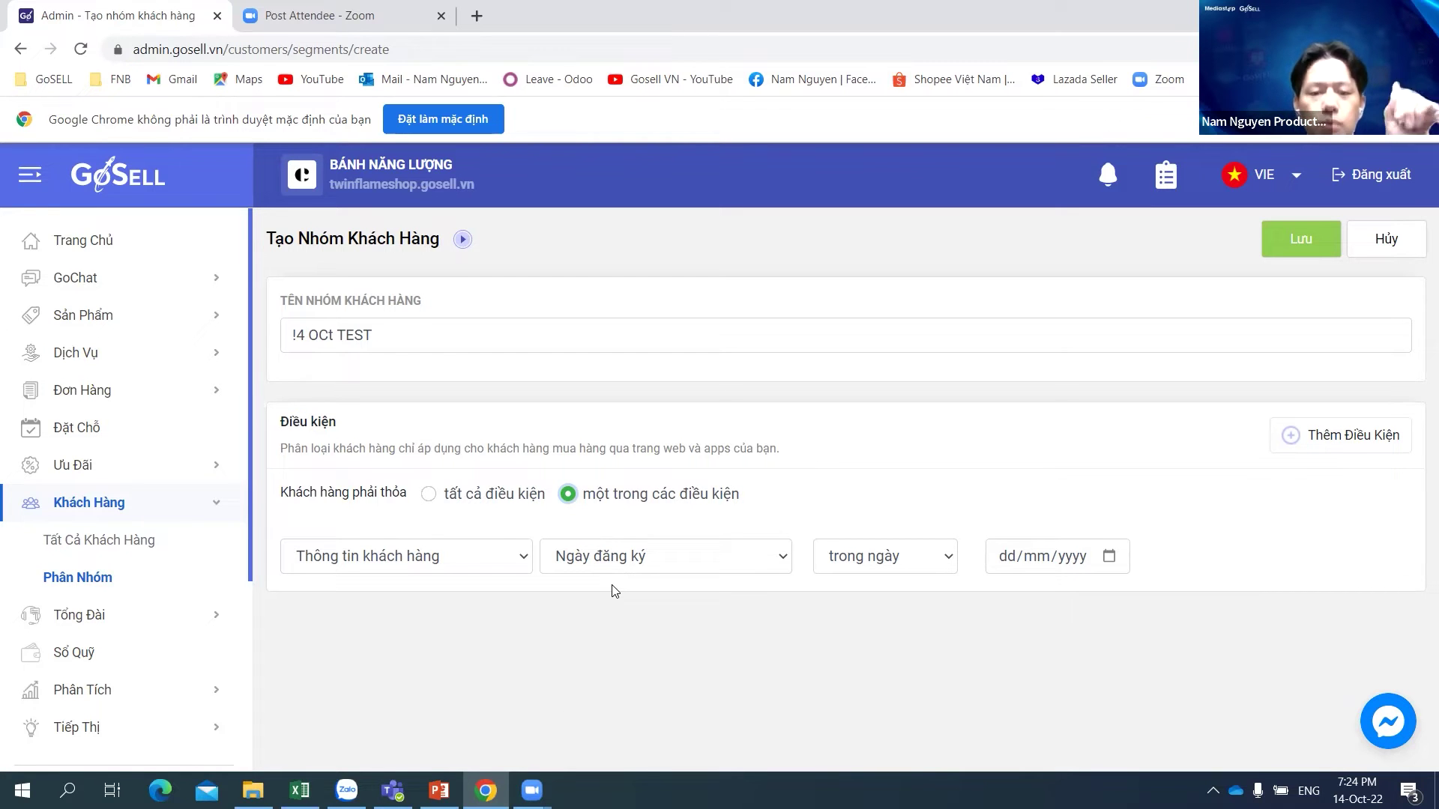
Step: Add a second condition row and set the first to Ứng dụng đã cài đặt bằng Không có
left_click(1351, 437)
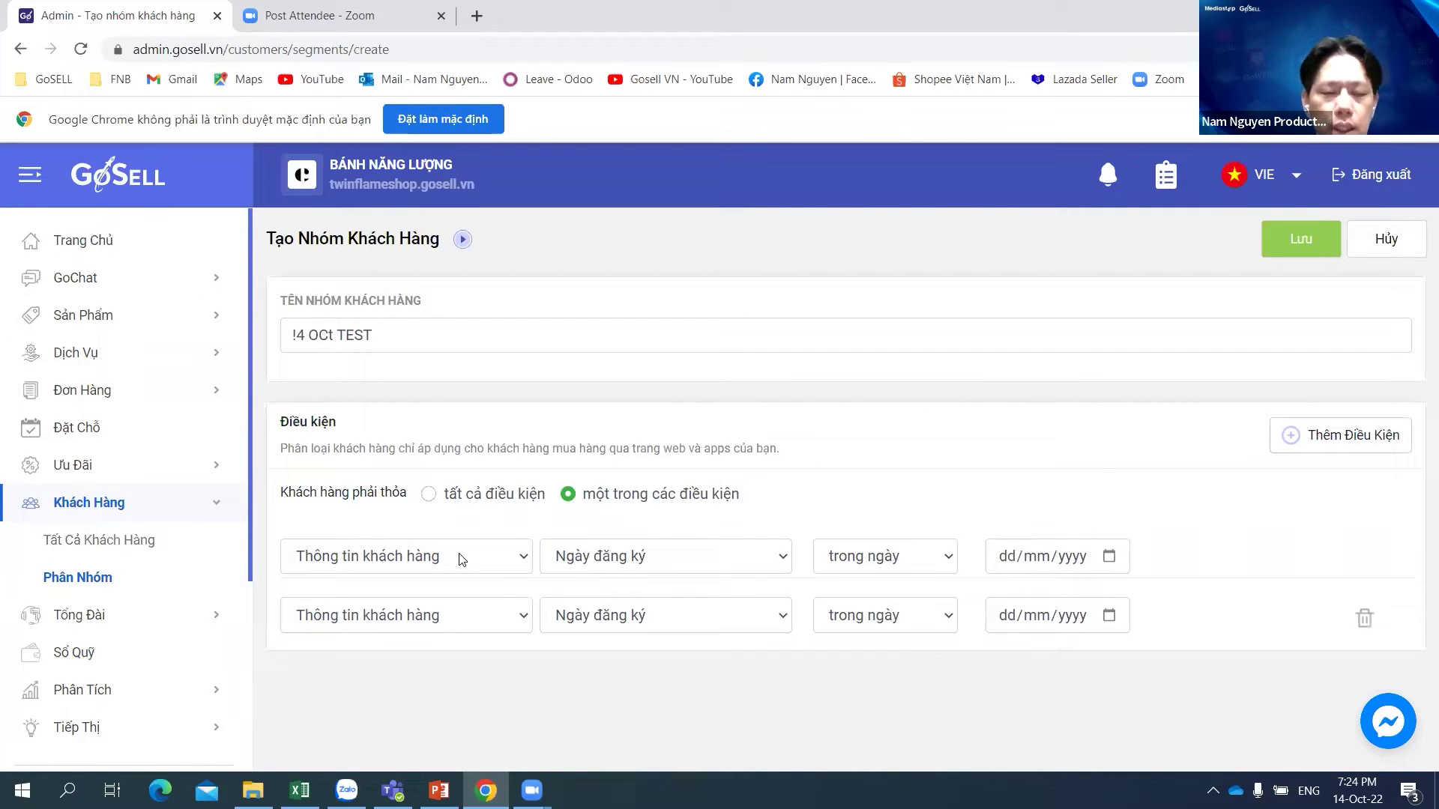
left_click(462, 560)
left_click(430, 584)
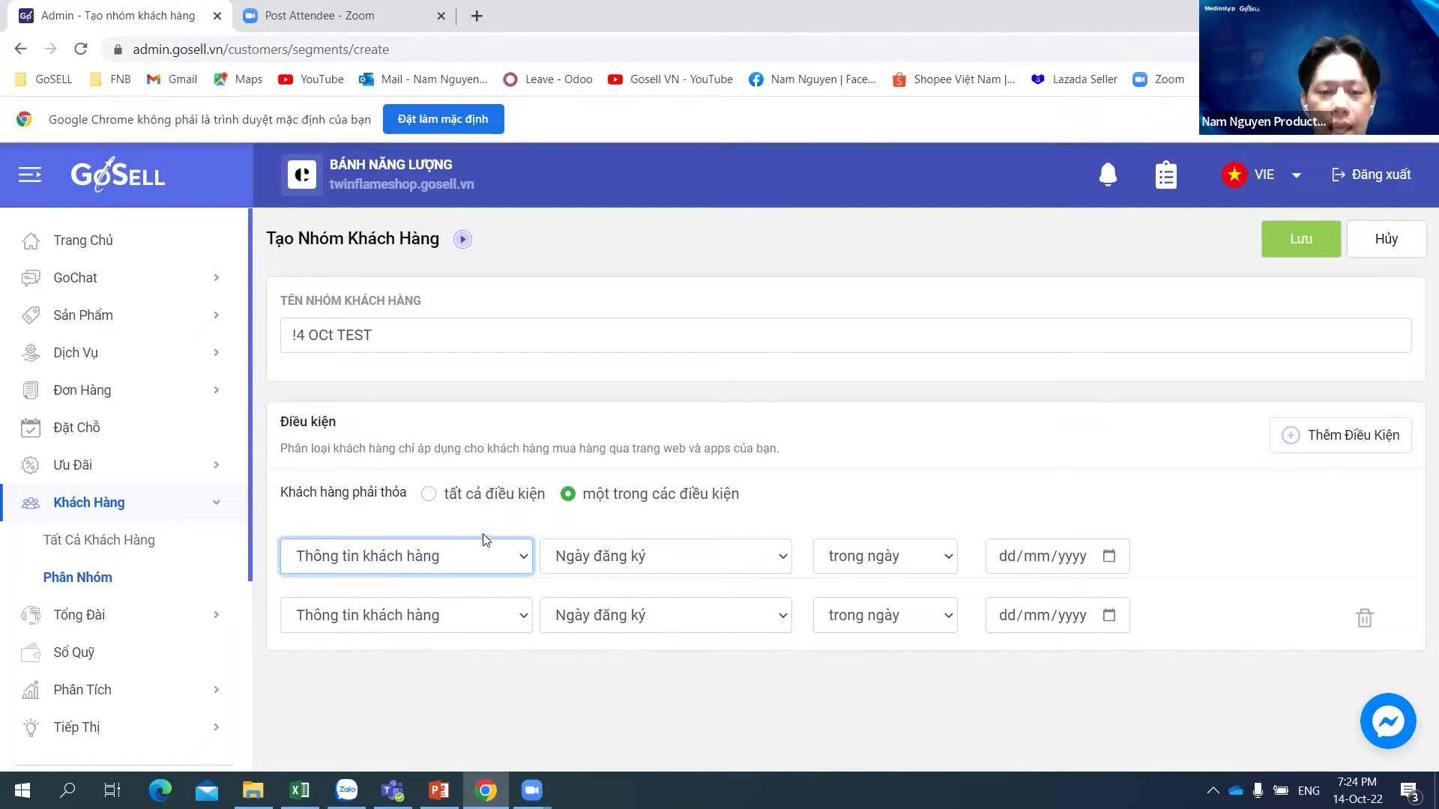
left_click(728, 568)
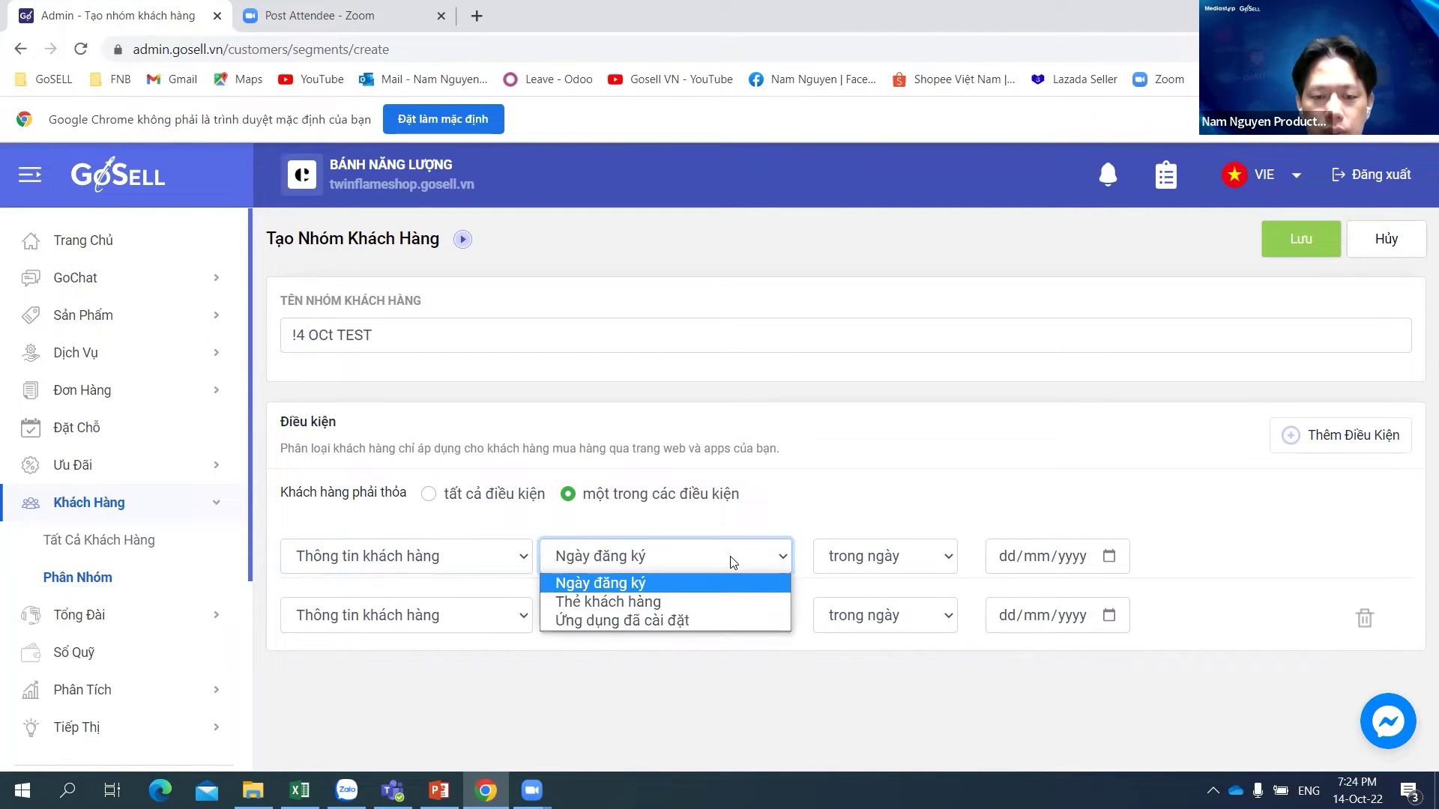
left_click(649, 602)
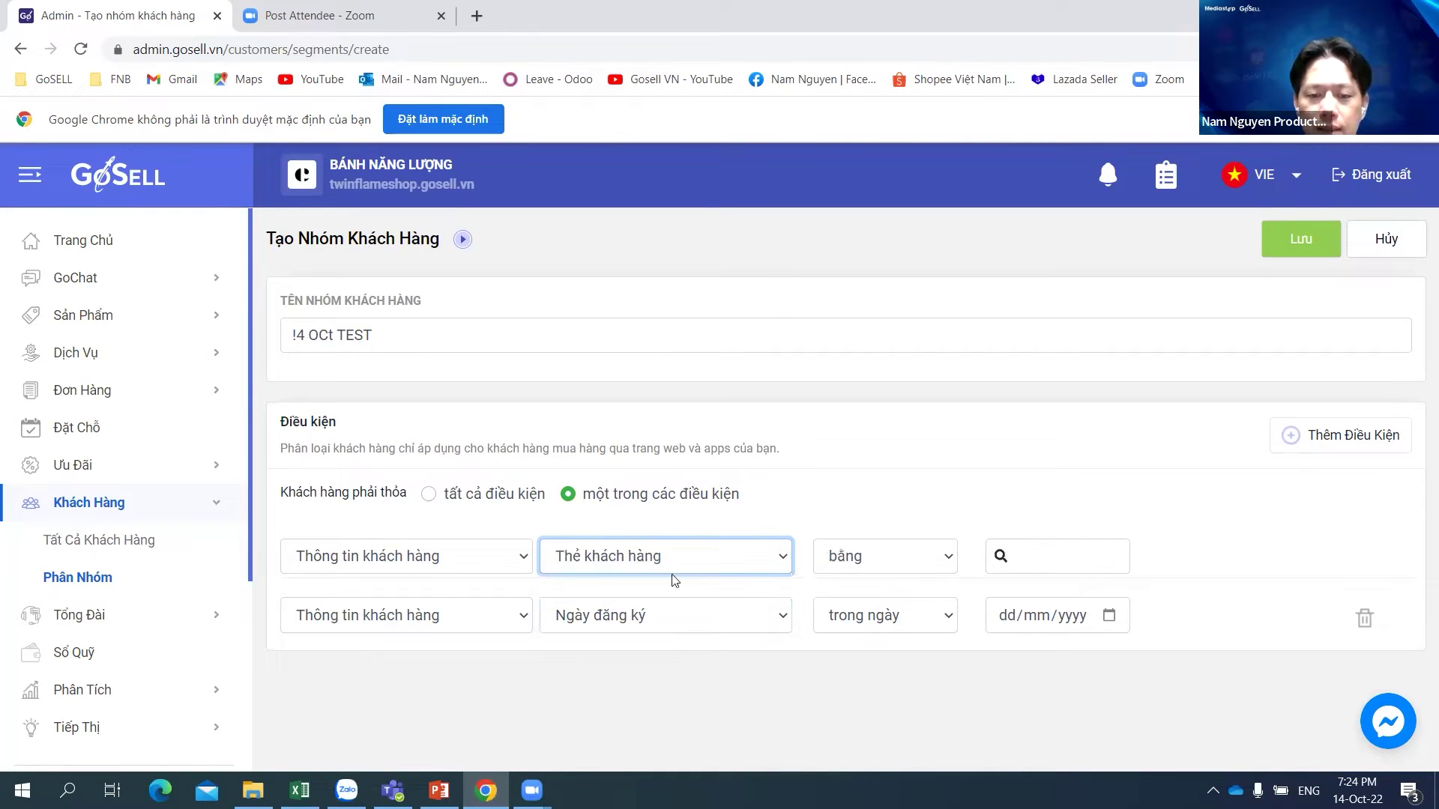
left_click(698, 557)
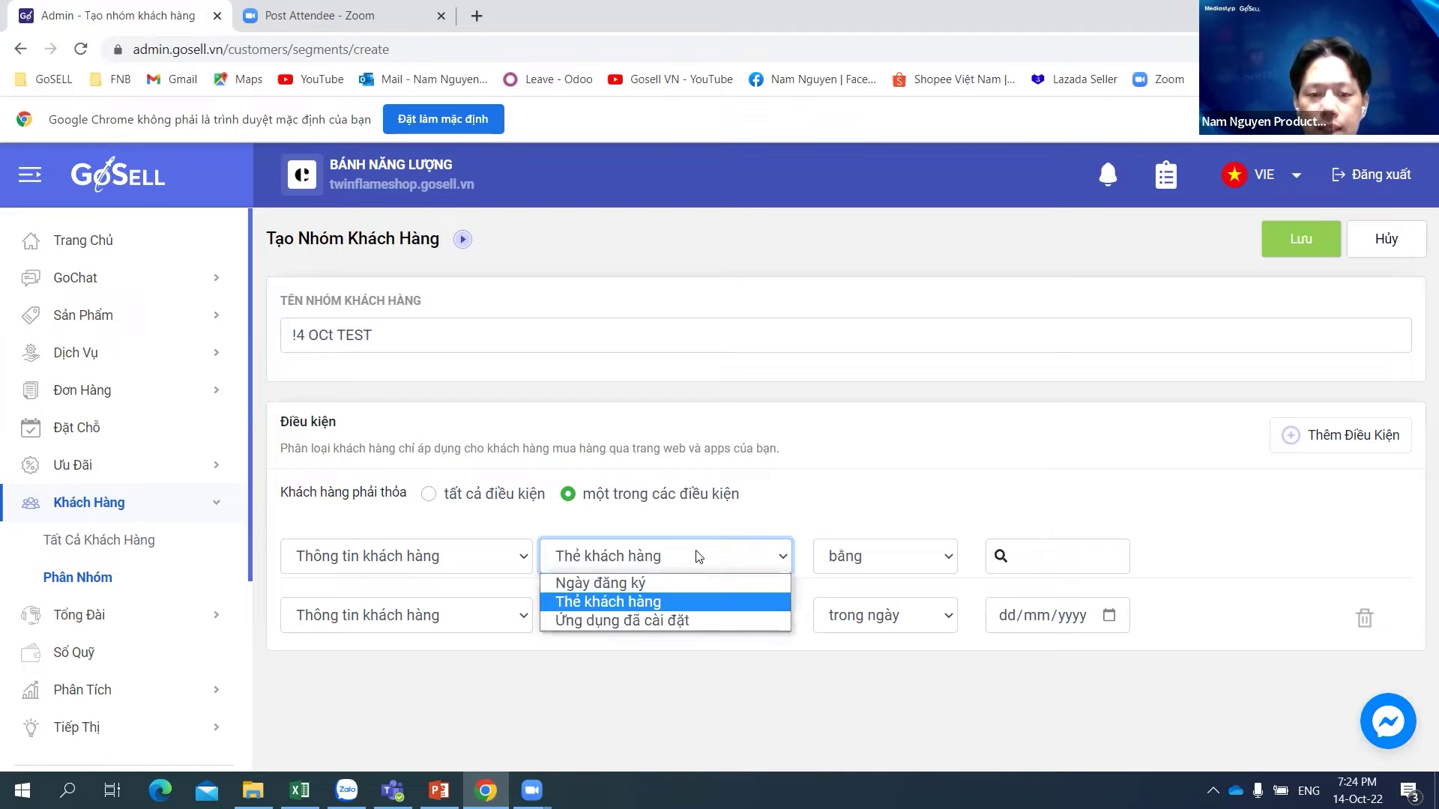
left_click(664, 622)
left_click(908, 552)
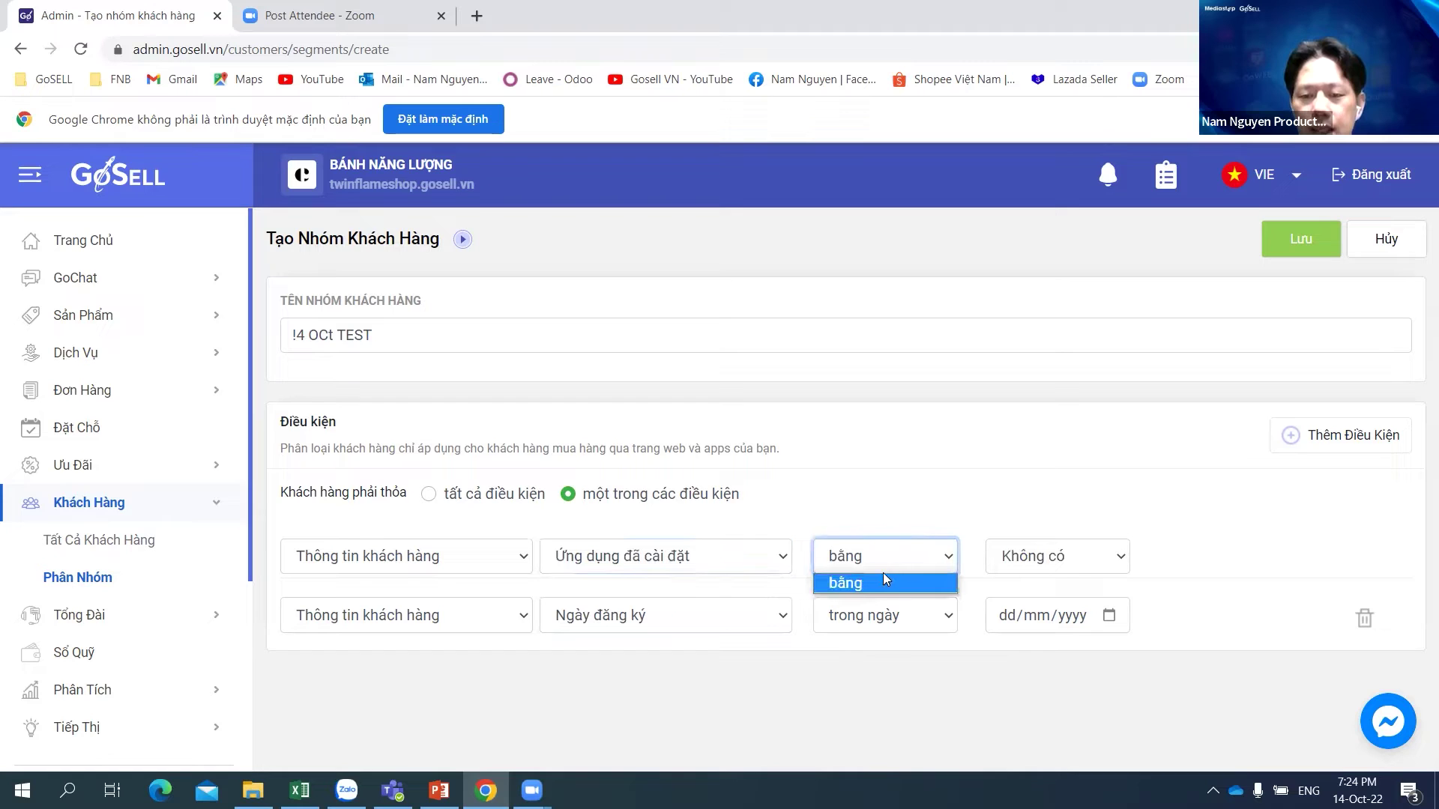
left_click(897, 559)
left_click(1051, 555)
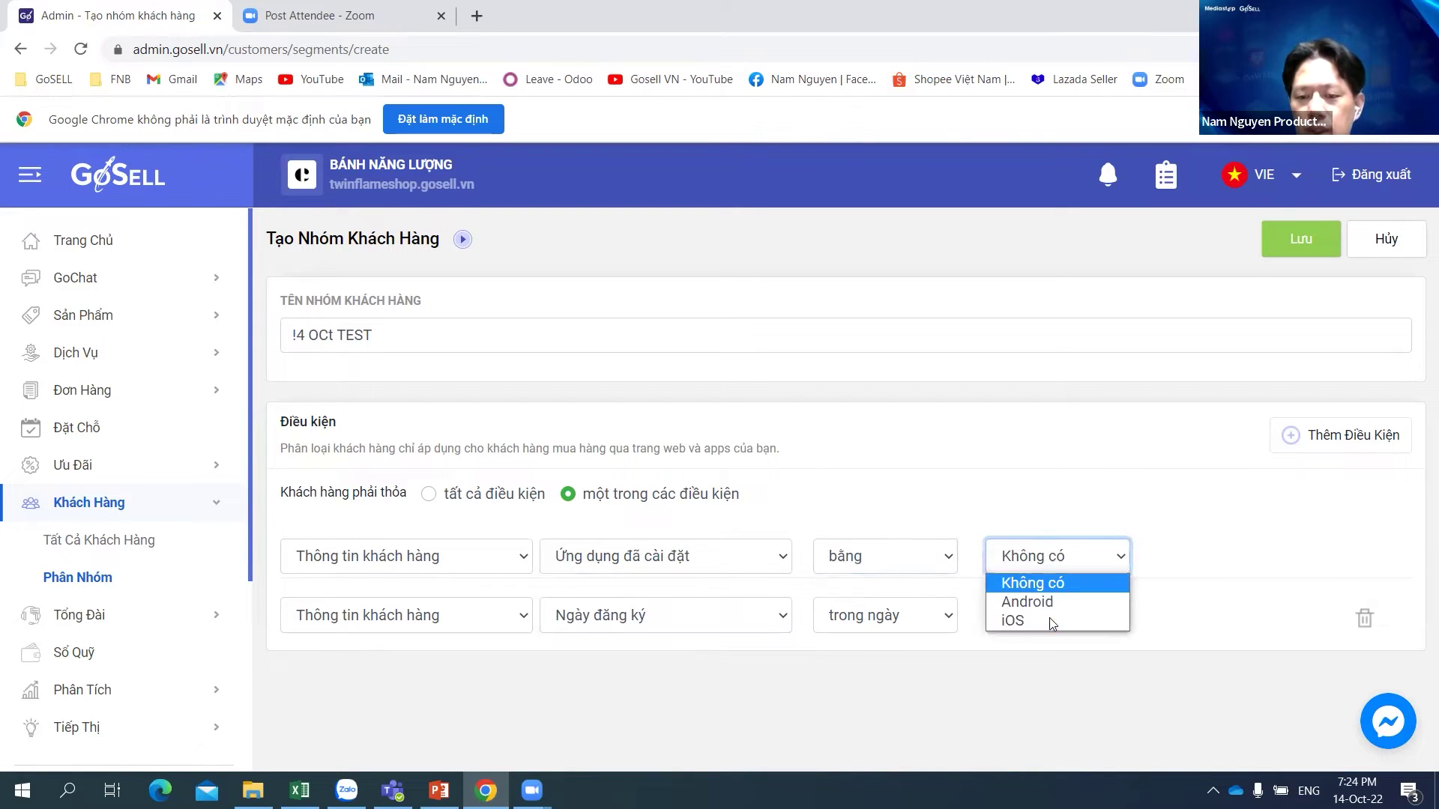
left_click(1104, 492)
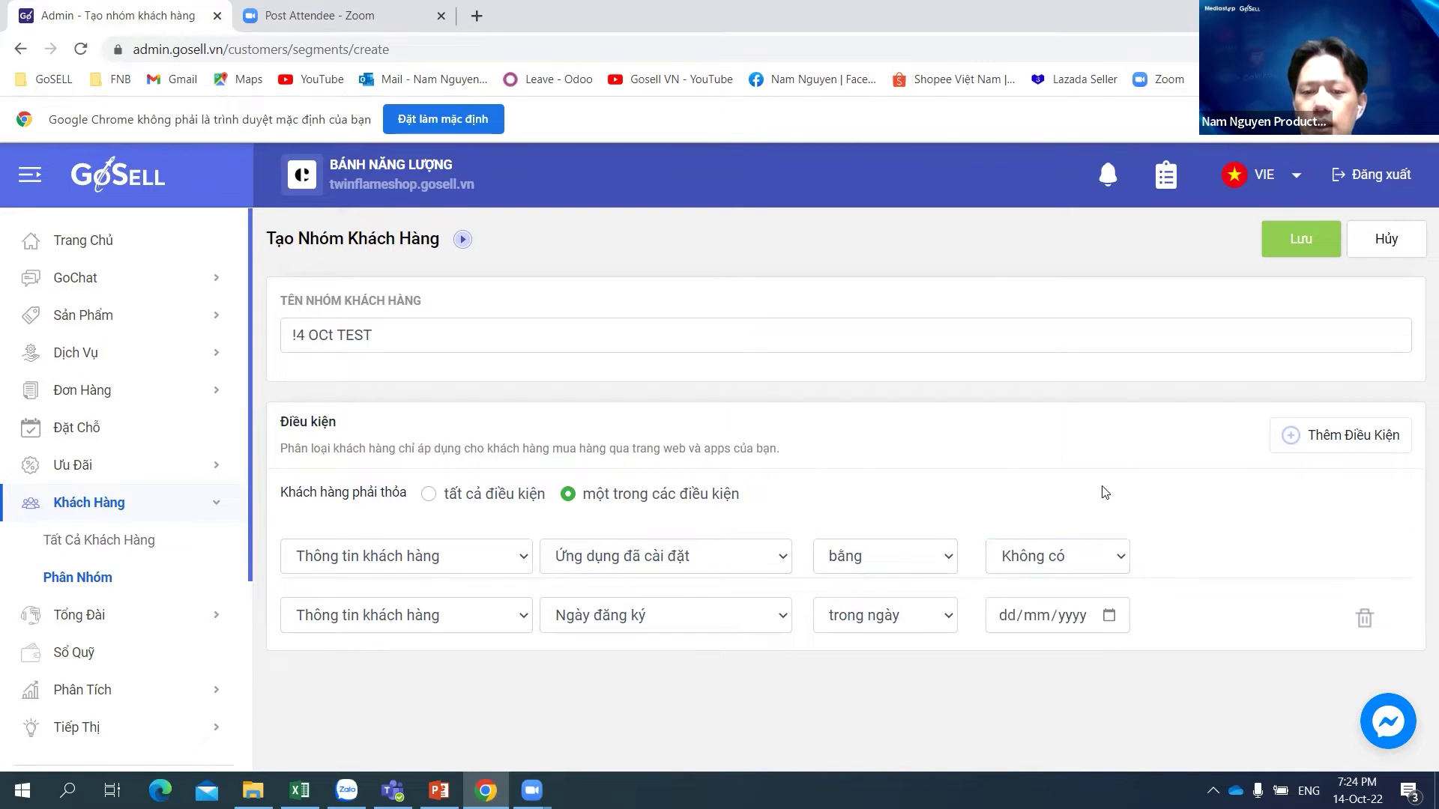
left_click(718, 552)
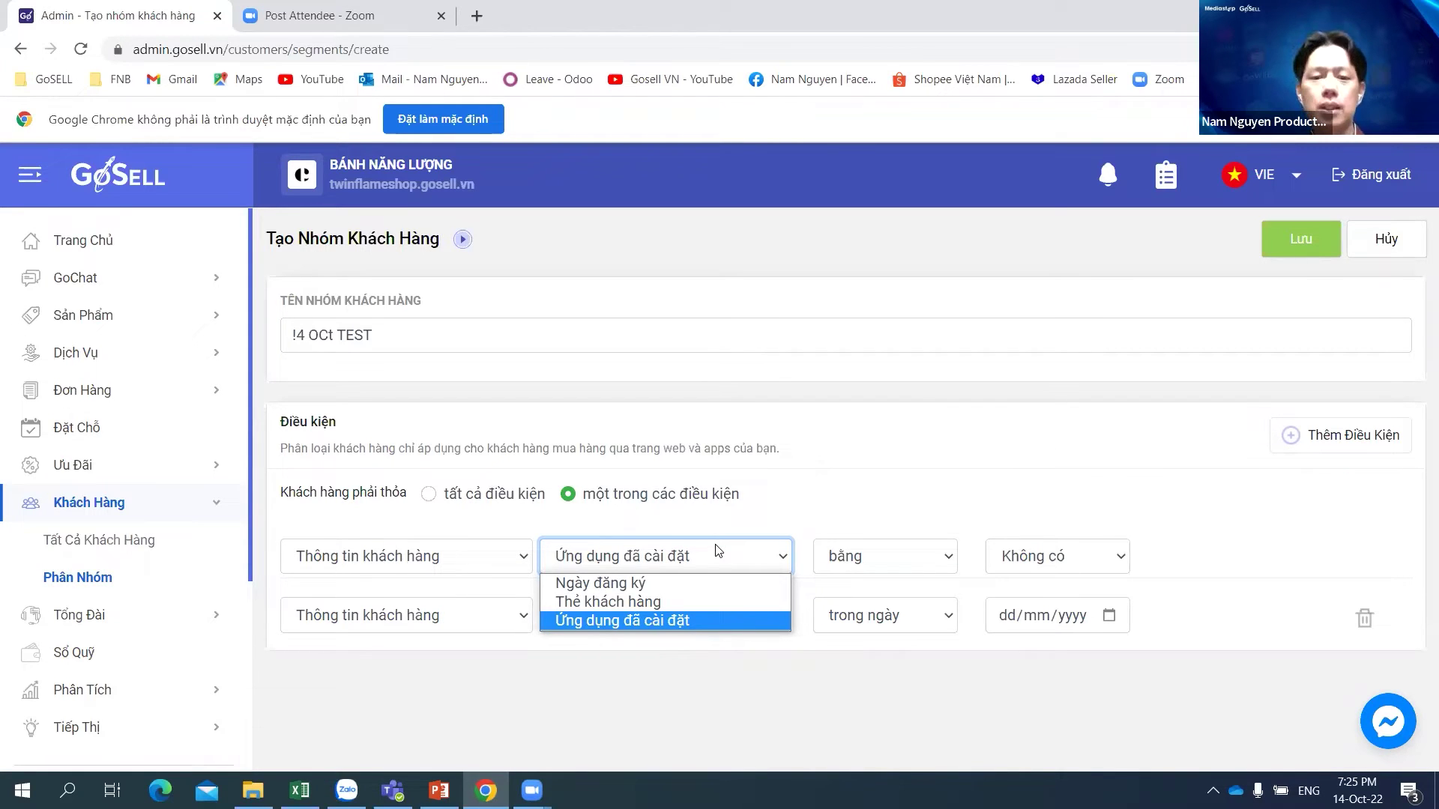
left_click(1004, 442)
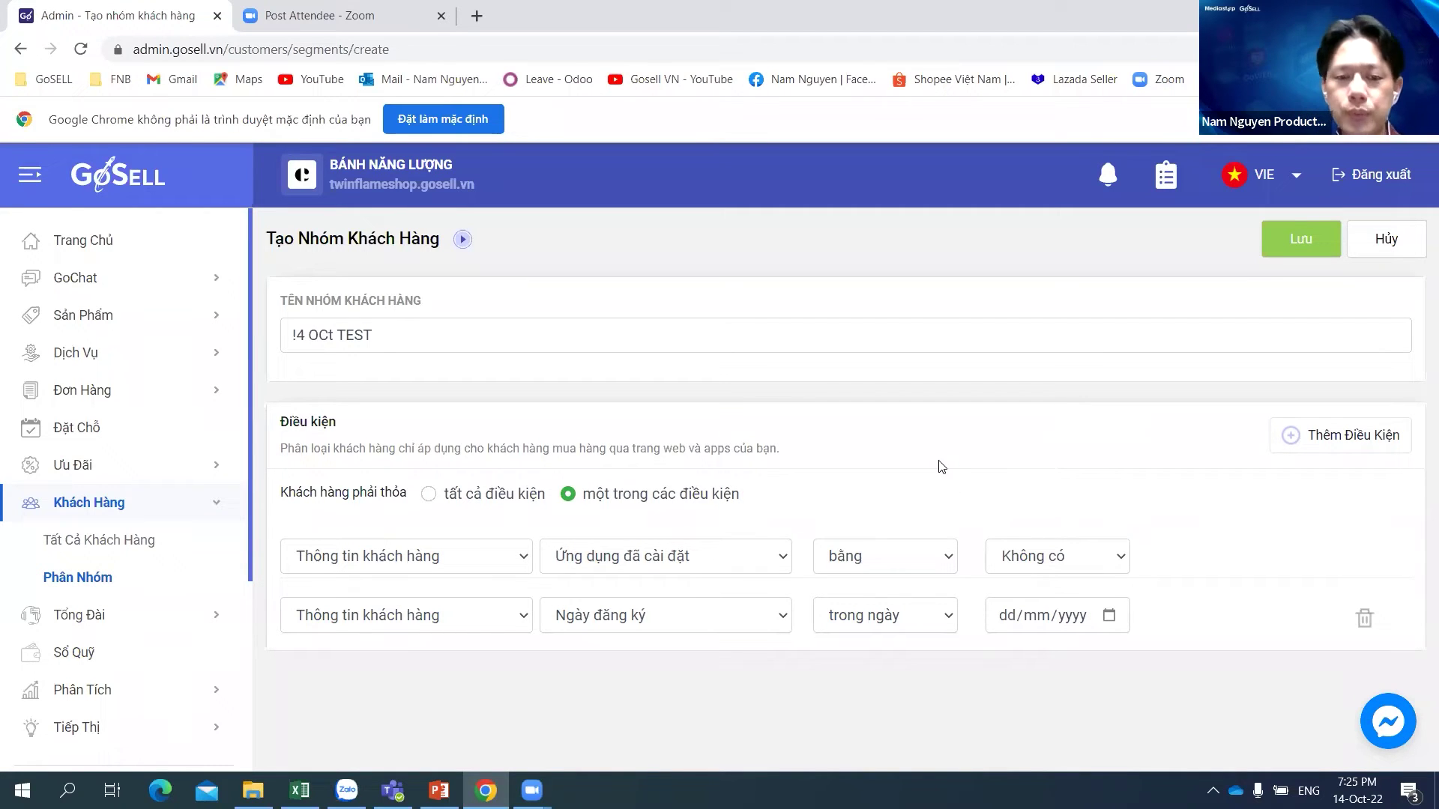
Step: Switch the first condition to Thông tin đơn hàng, trying delivery-location and order-count attributes
left_click(473, 563)
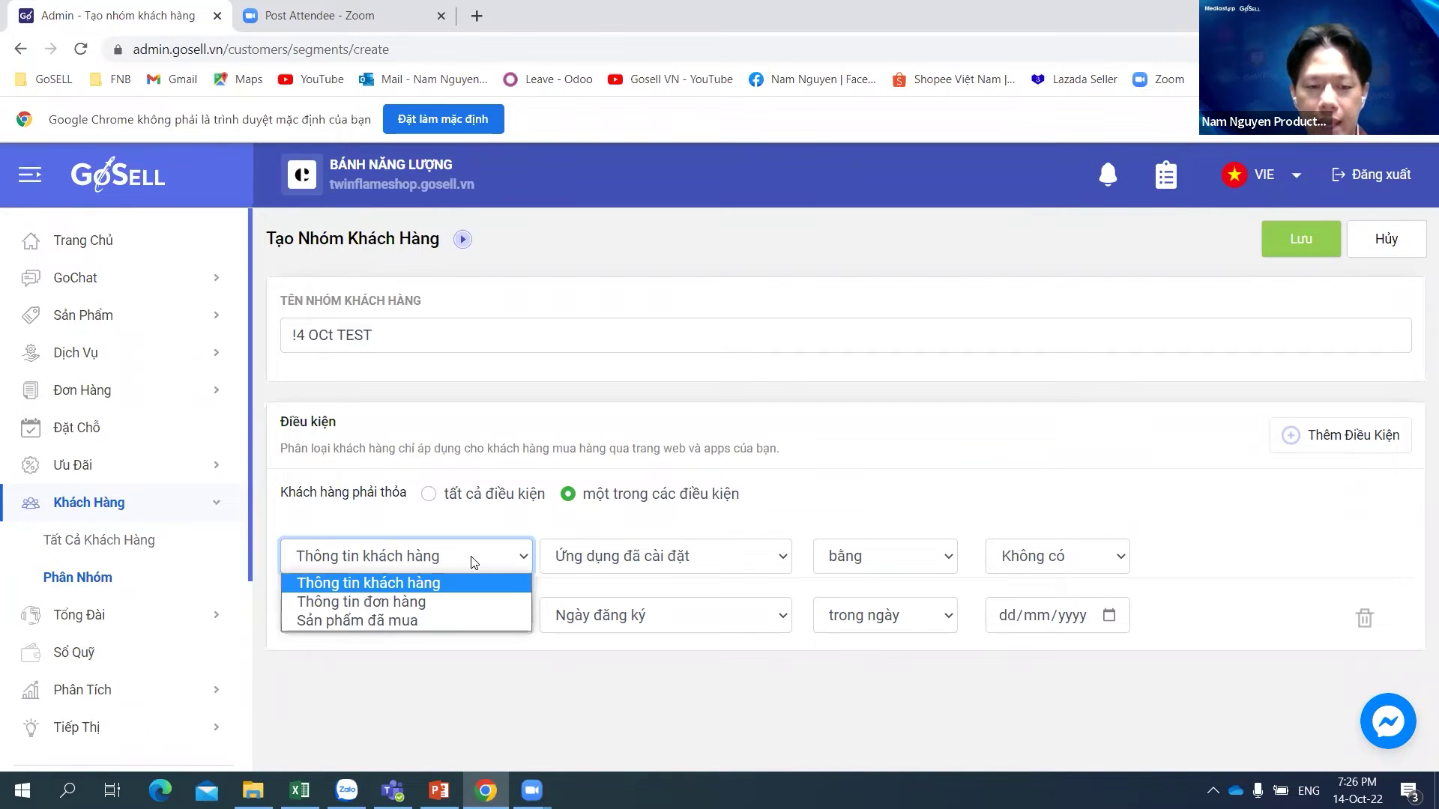
left_click(422, 604)
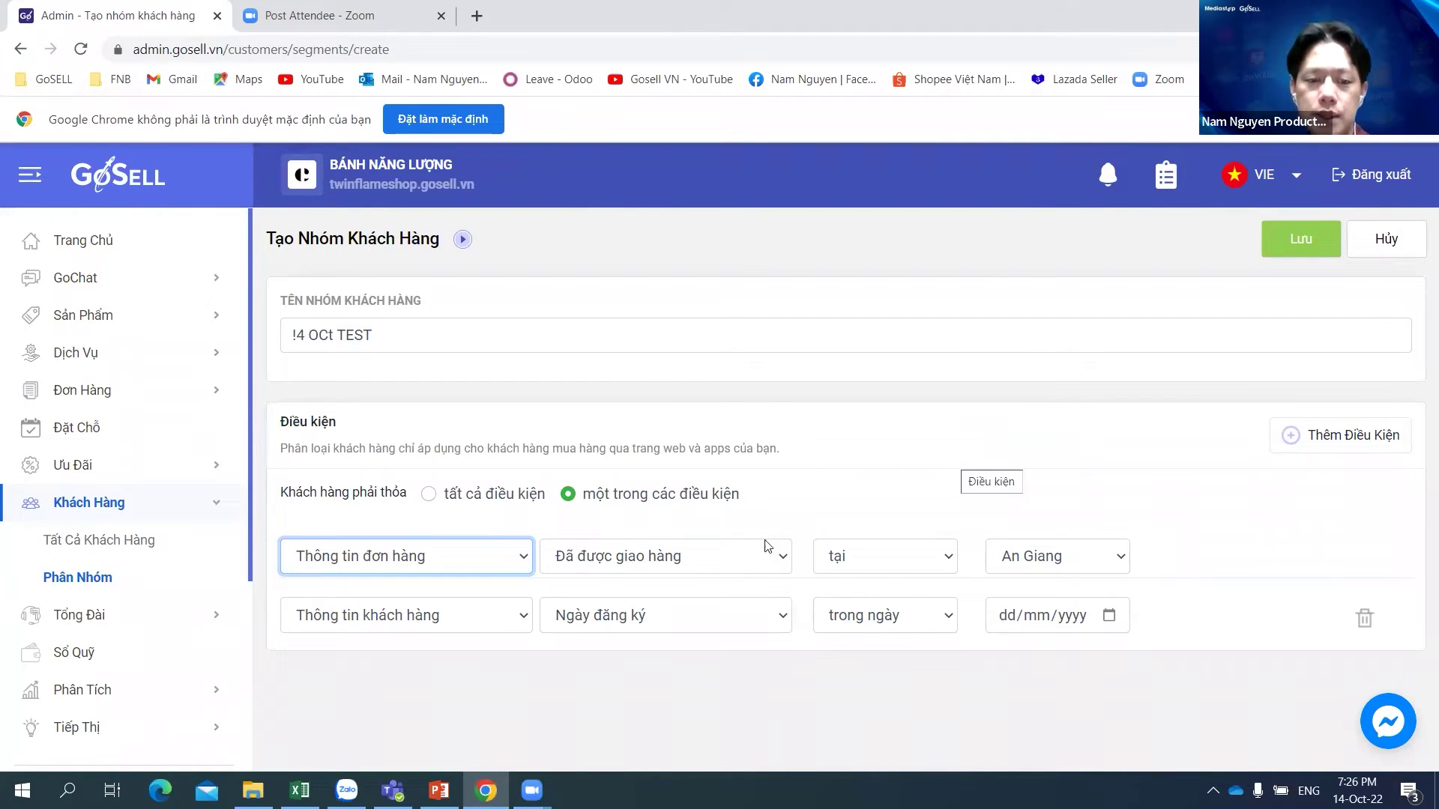
left_click(715, 563)
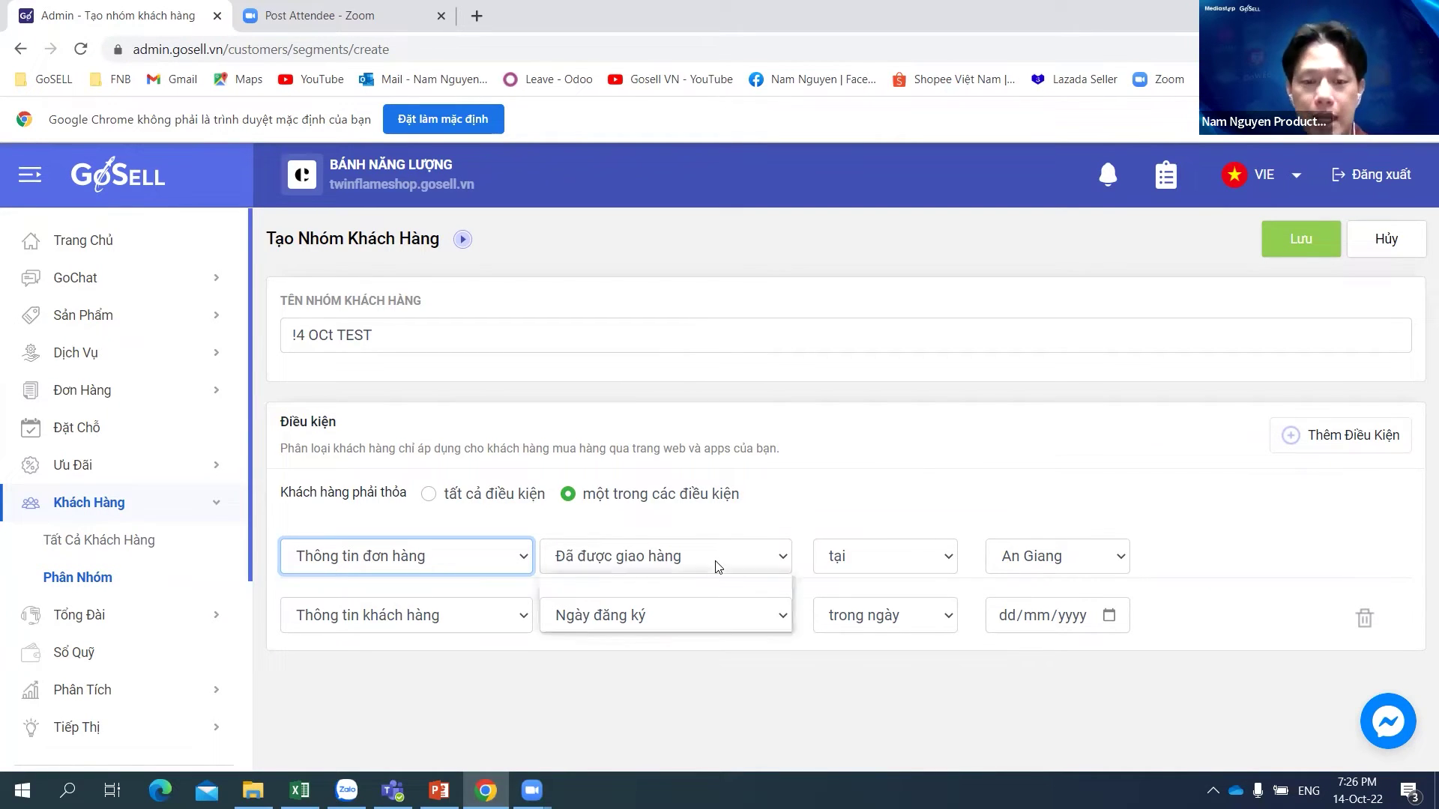
left_click(665, 556)
left_click(667, 556)
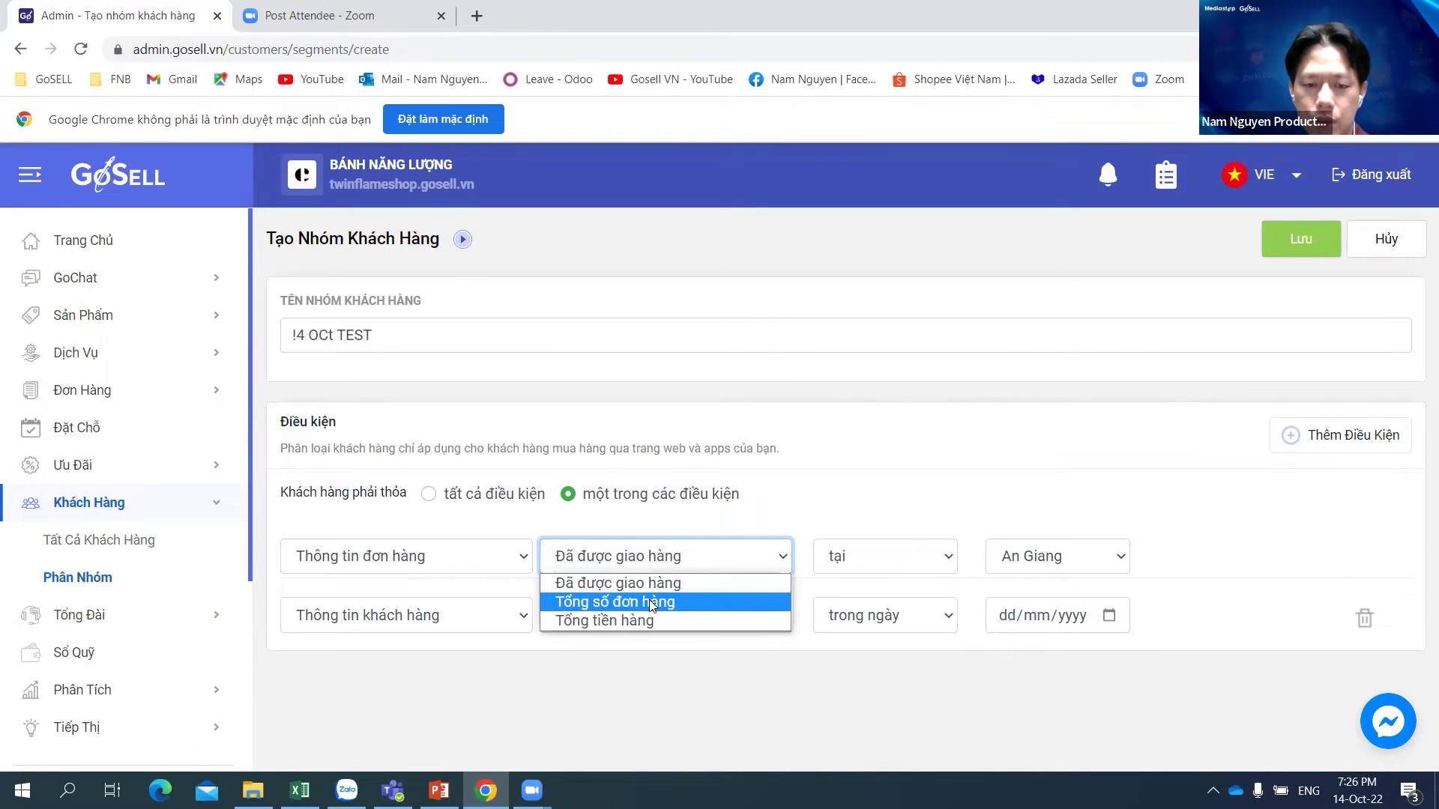
left_click(870, 556)
left_click(892, 555)
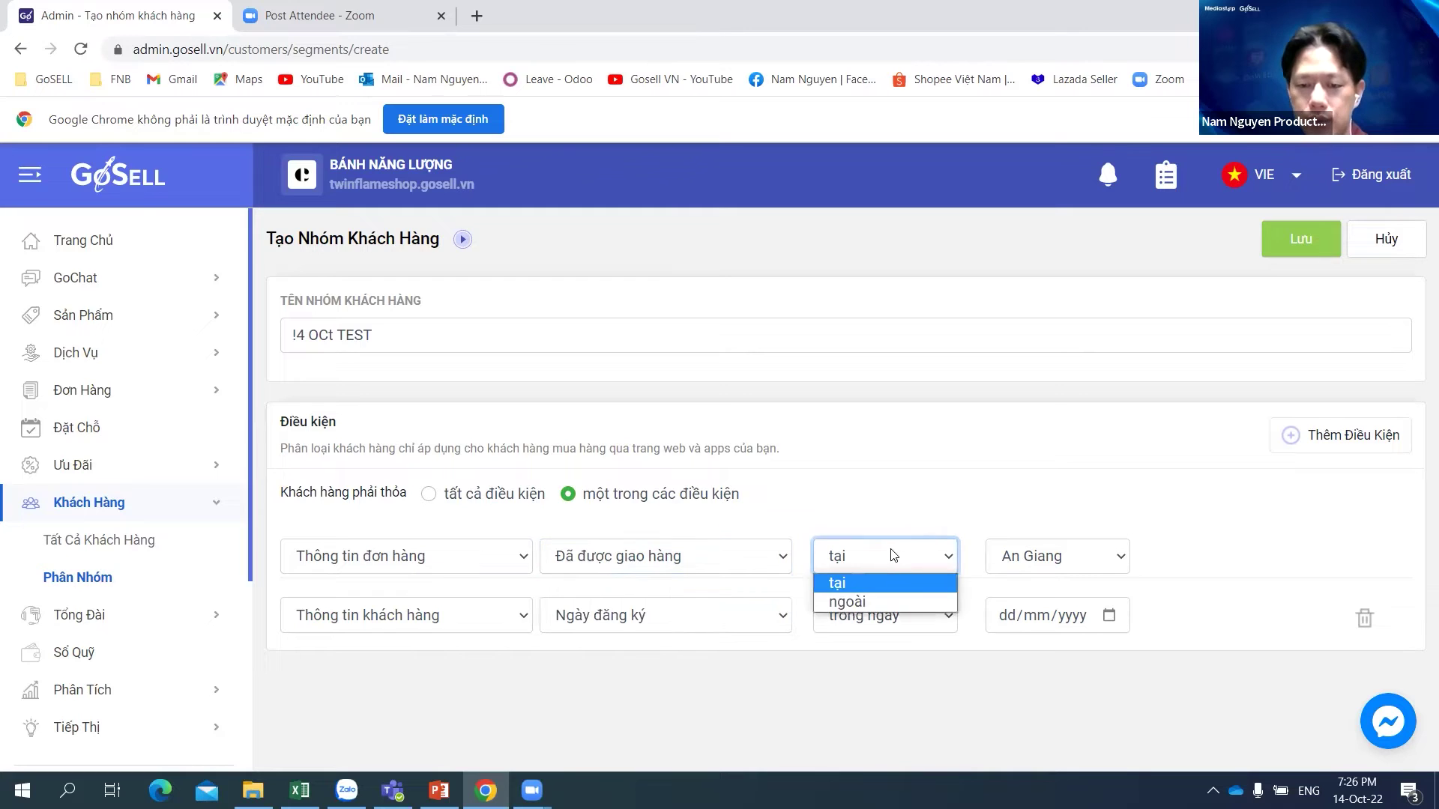
left_click(846, 602)
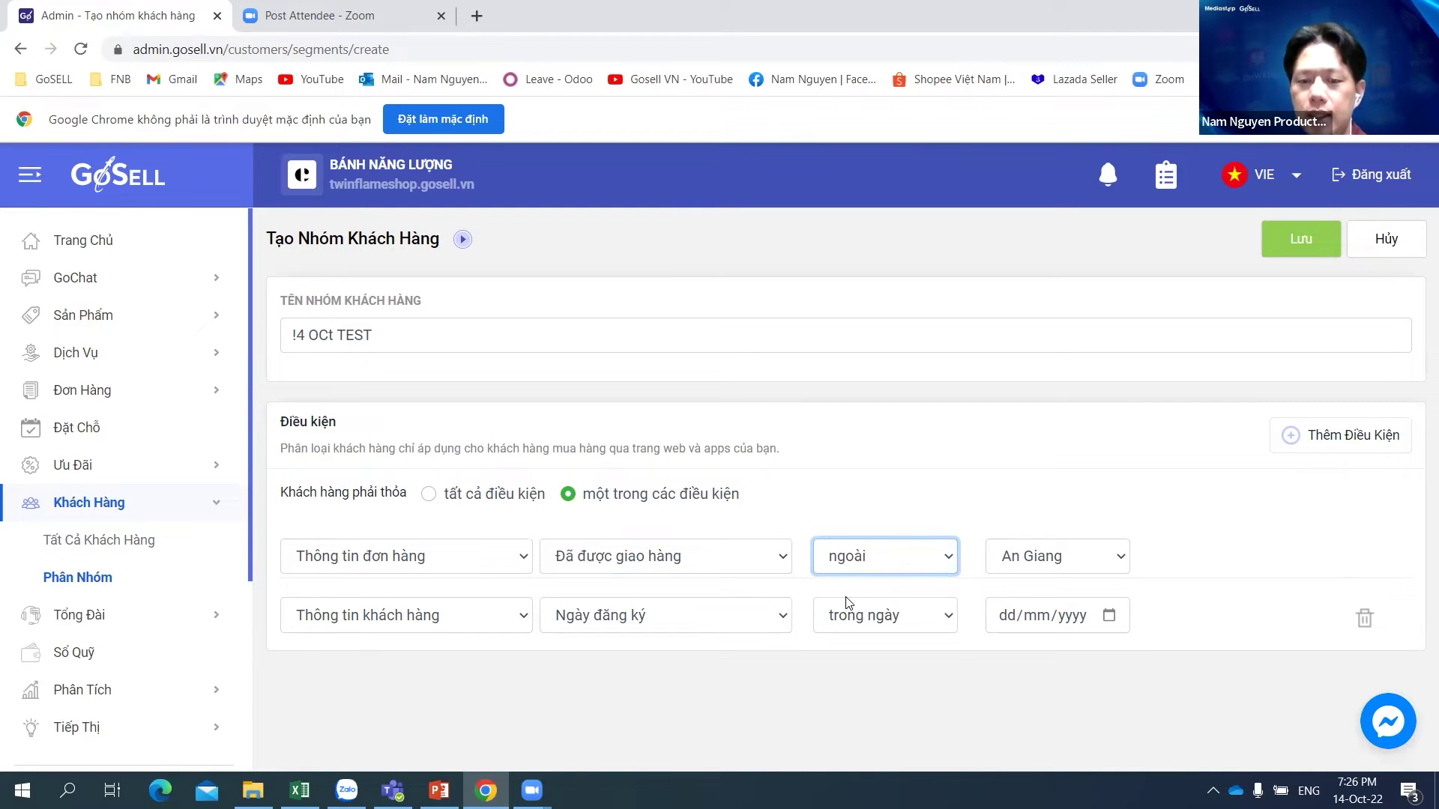
left_click(746, 563)
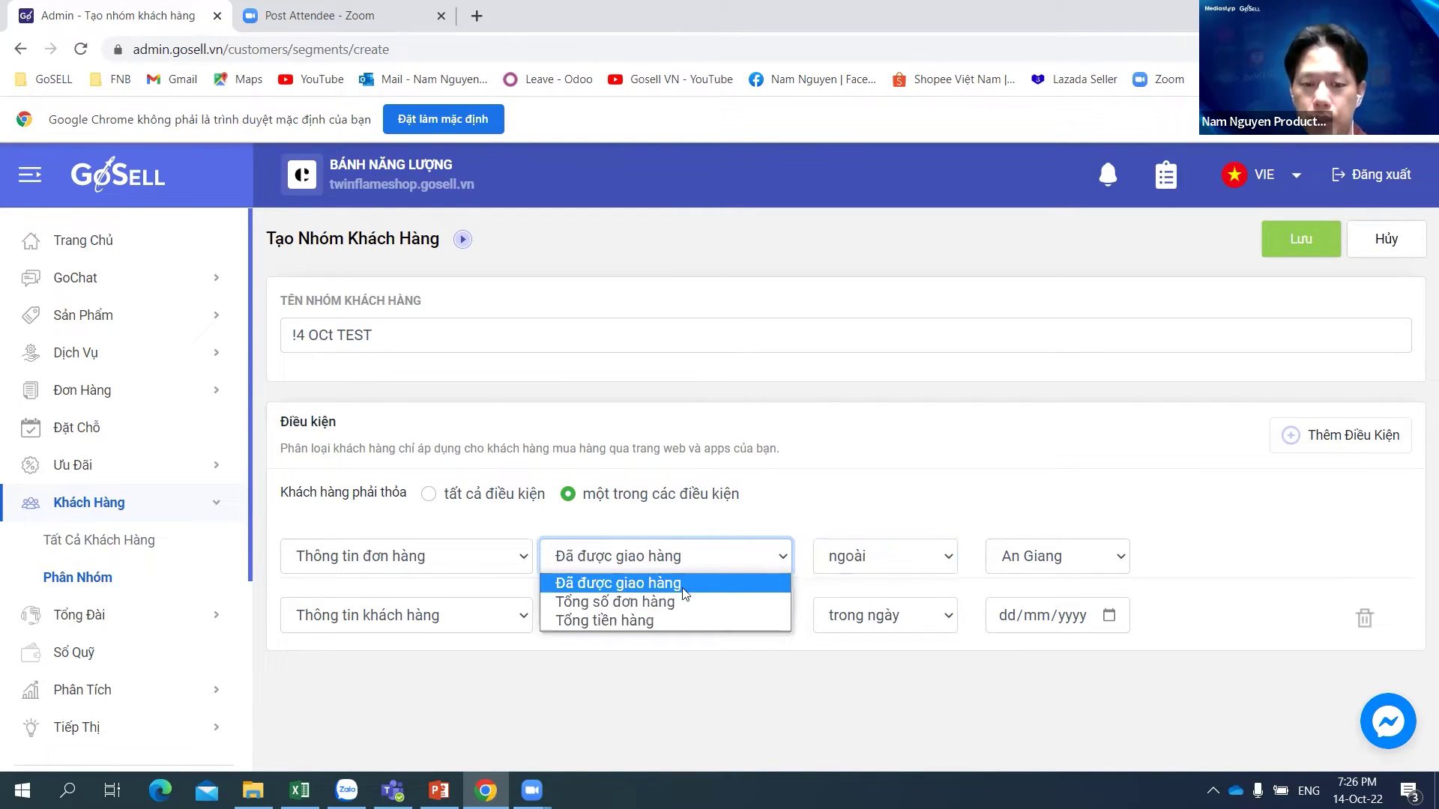
left_click(650, 607)
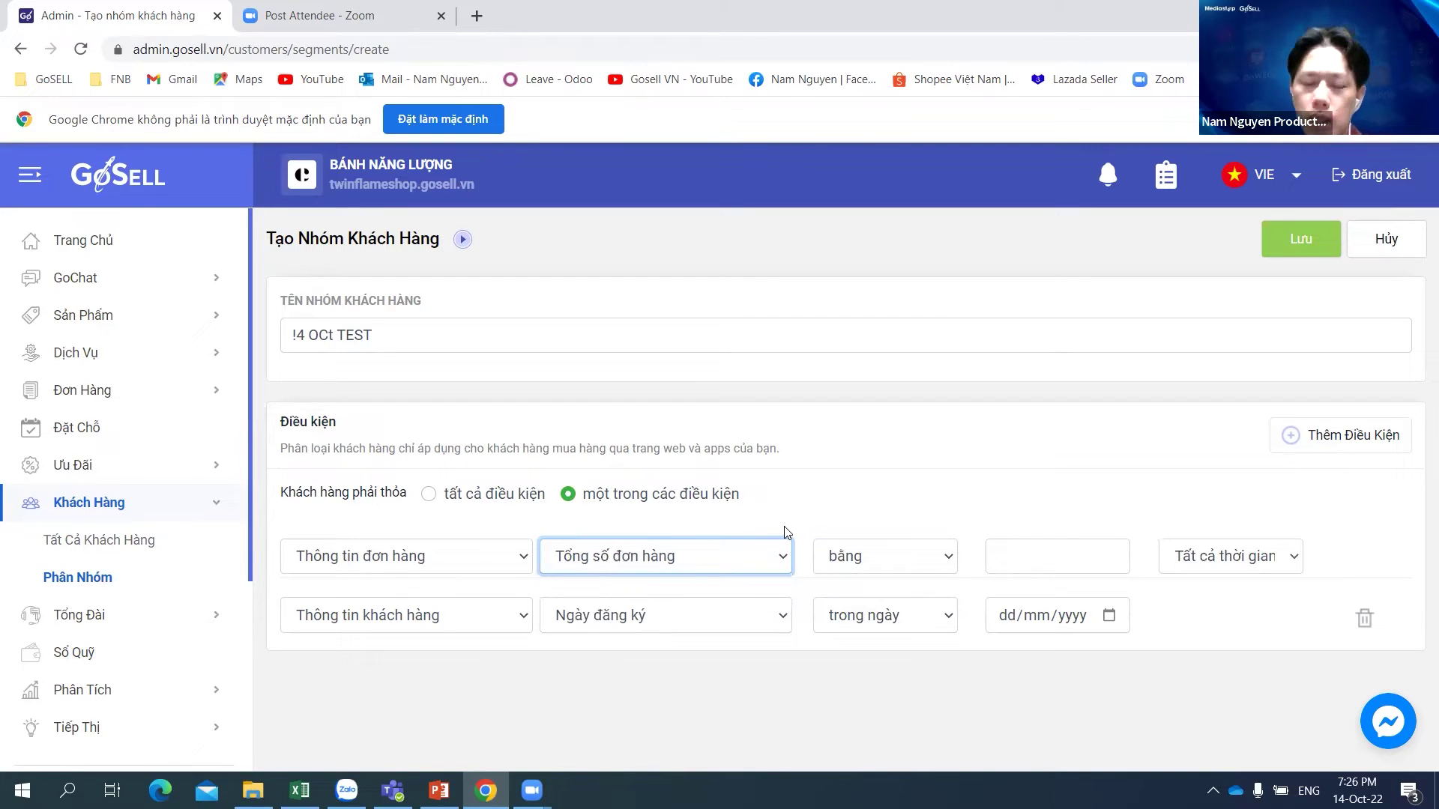
Step: Set the order condition to Tổng tiền hàng over Tất cả thời gian
left_click(728, 551)
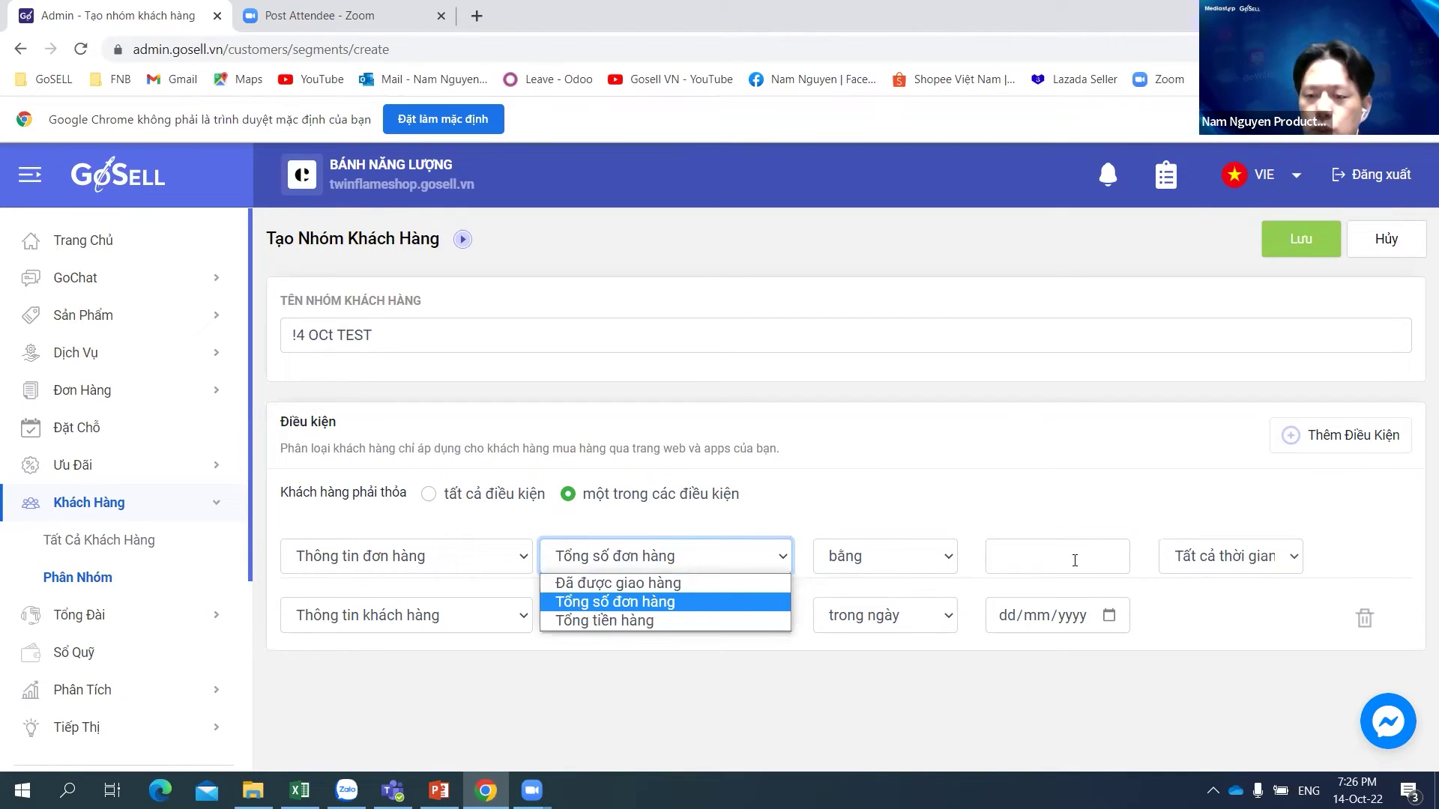
left_click(1120, 556)
left_click(1273, 561)
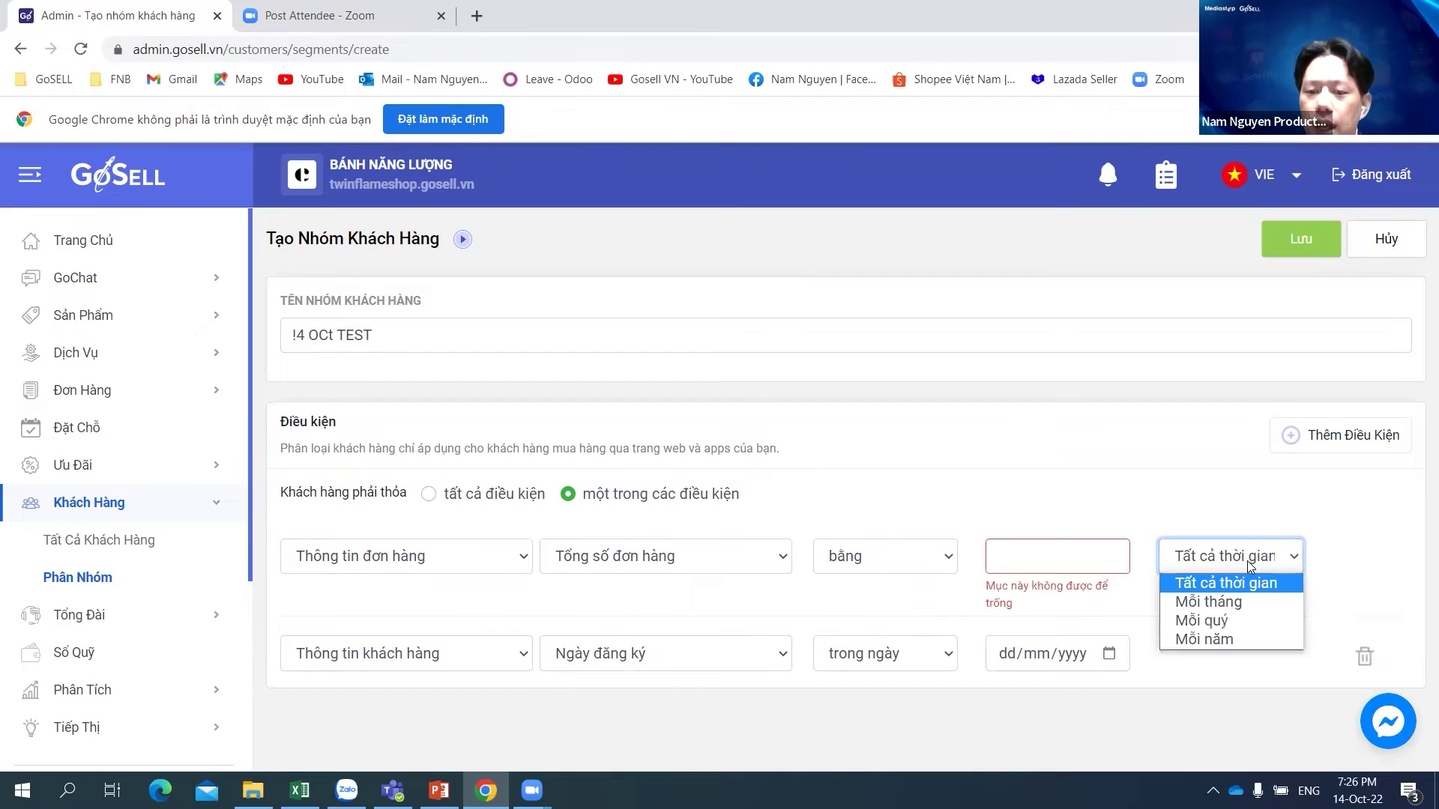
left_click(1248, 561)
left_click(1063, 560)
left_click(707, 559)
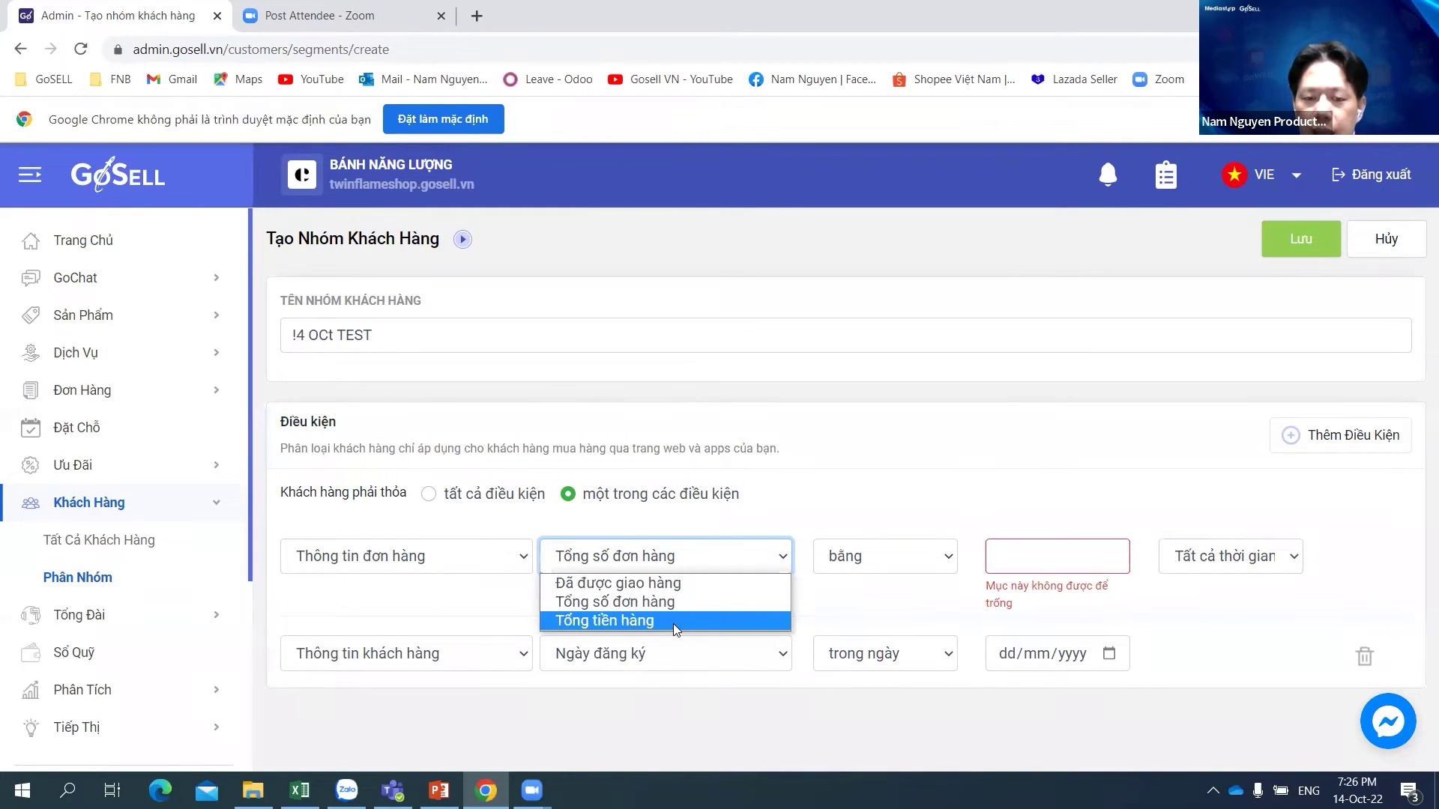
left_click(673, 623)
left_click(740, 563)
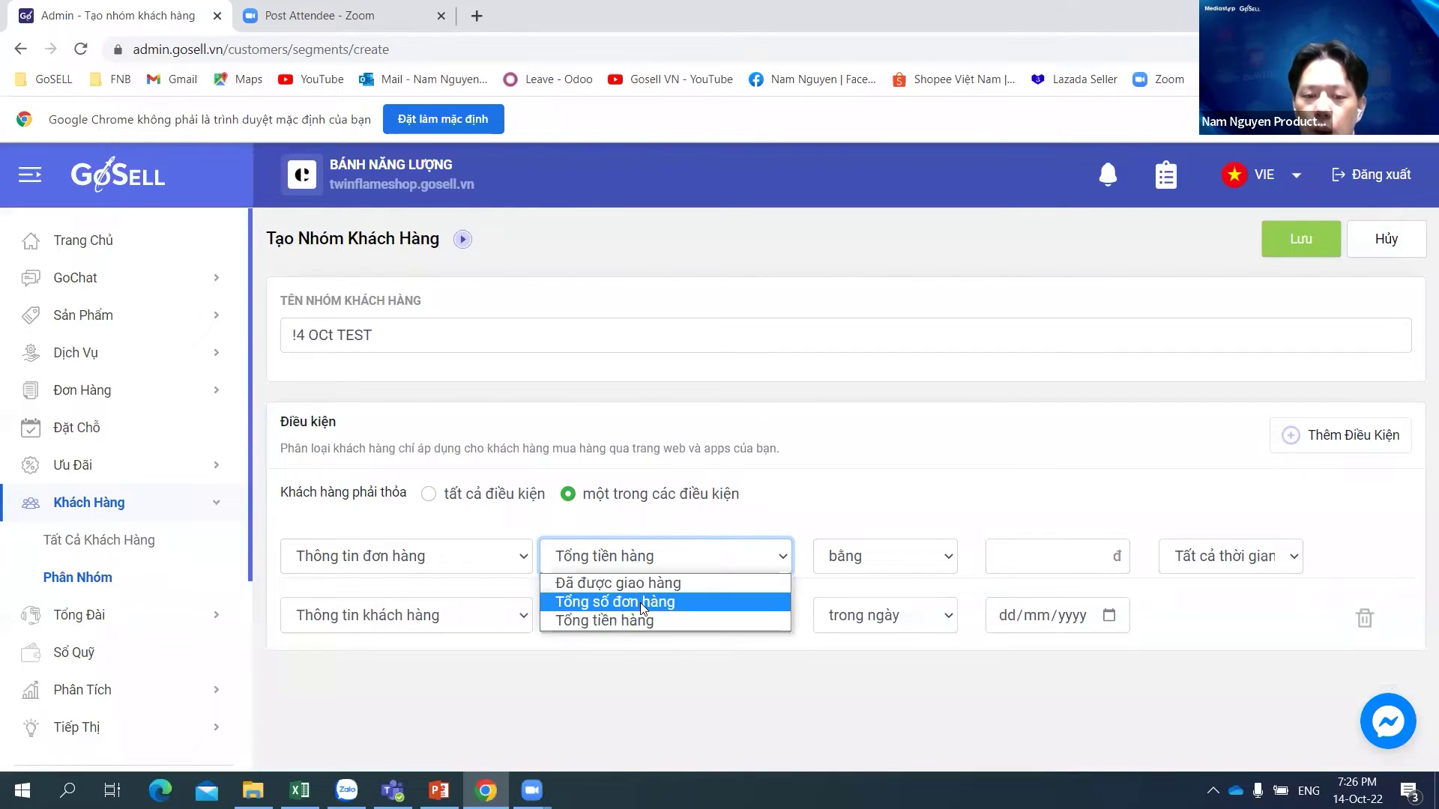
left_click(628, 625)
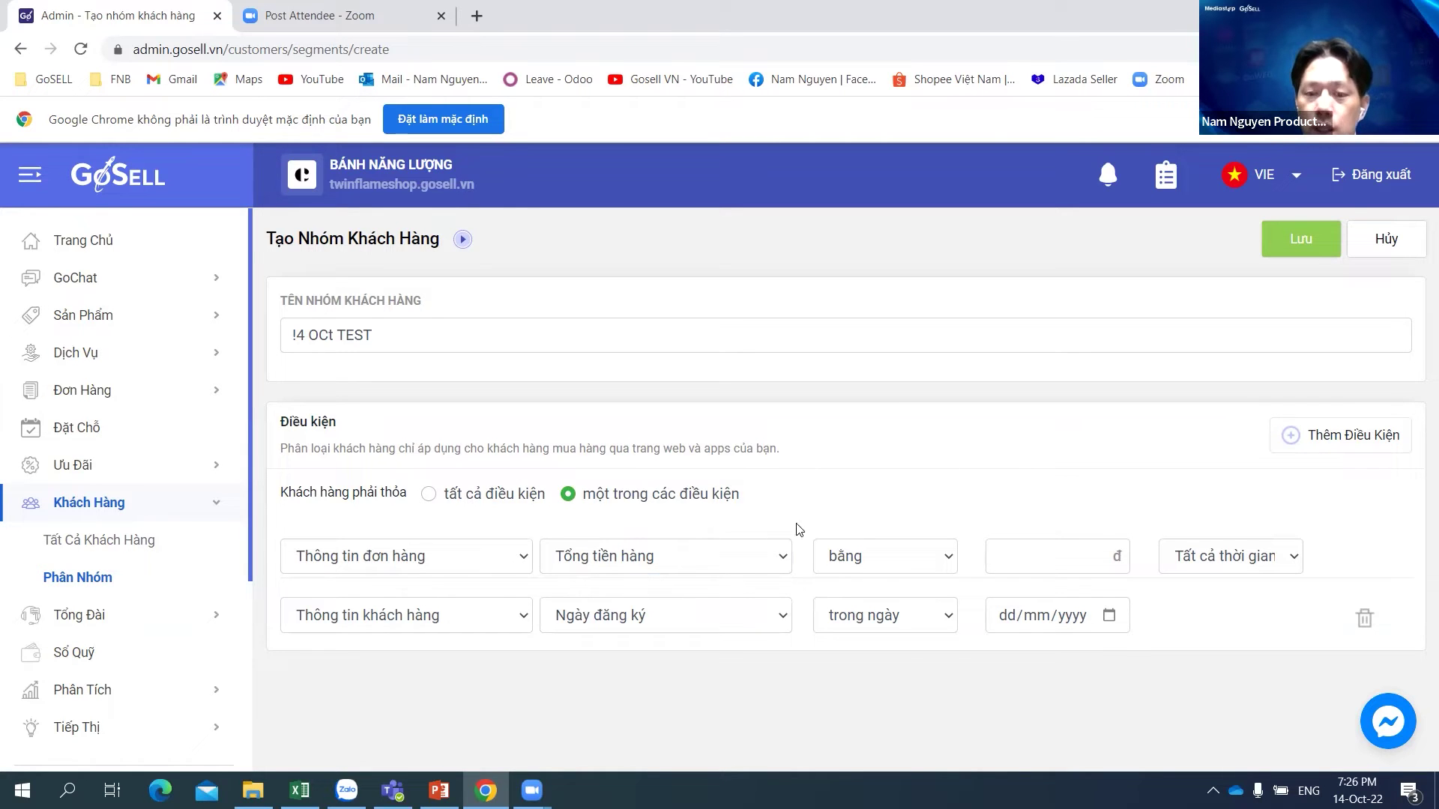
left_click(466, 559)
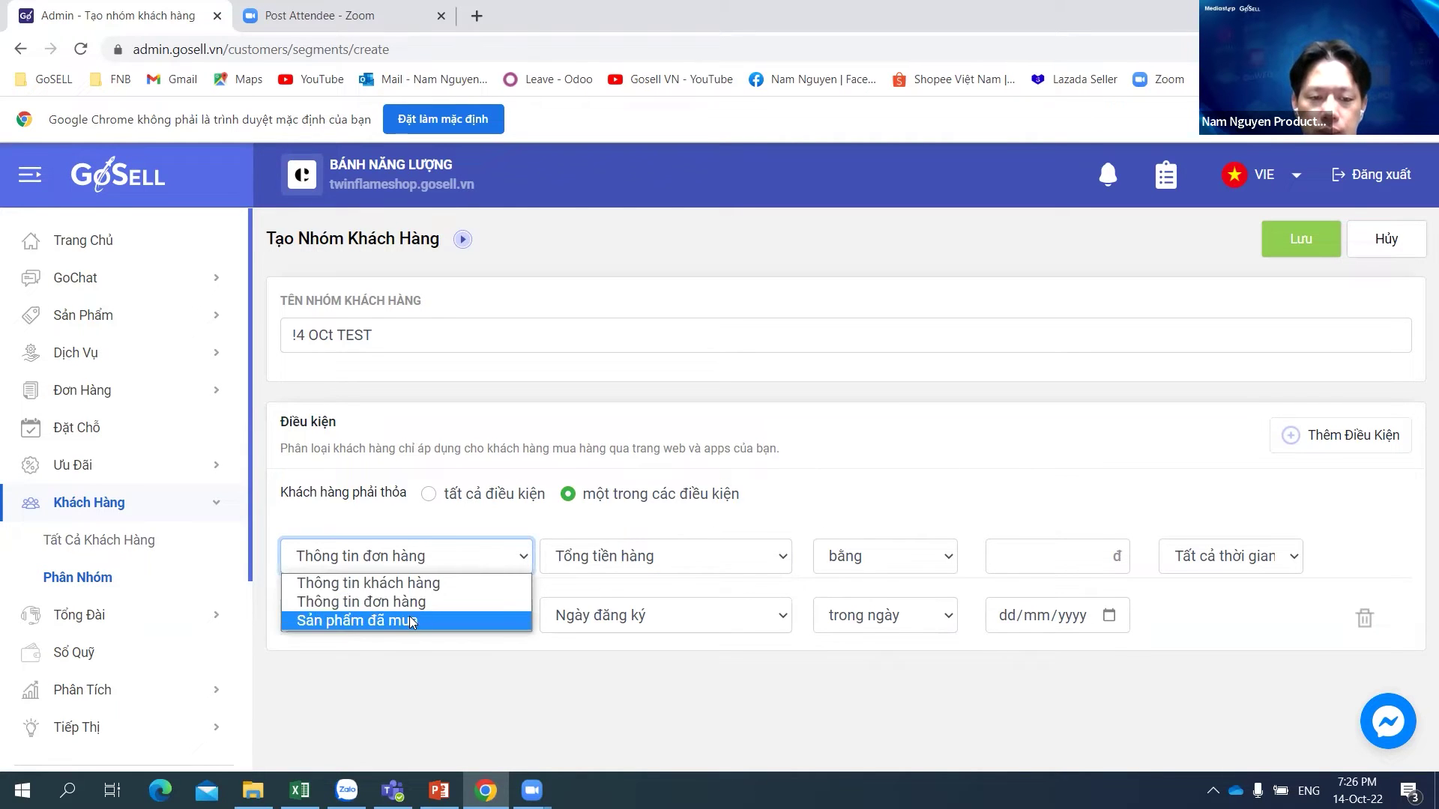
Step: Base the first condition on Sản phẩm đã mua and bring up its product picker
left_click(400, 620)
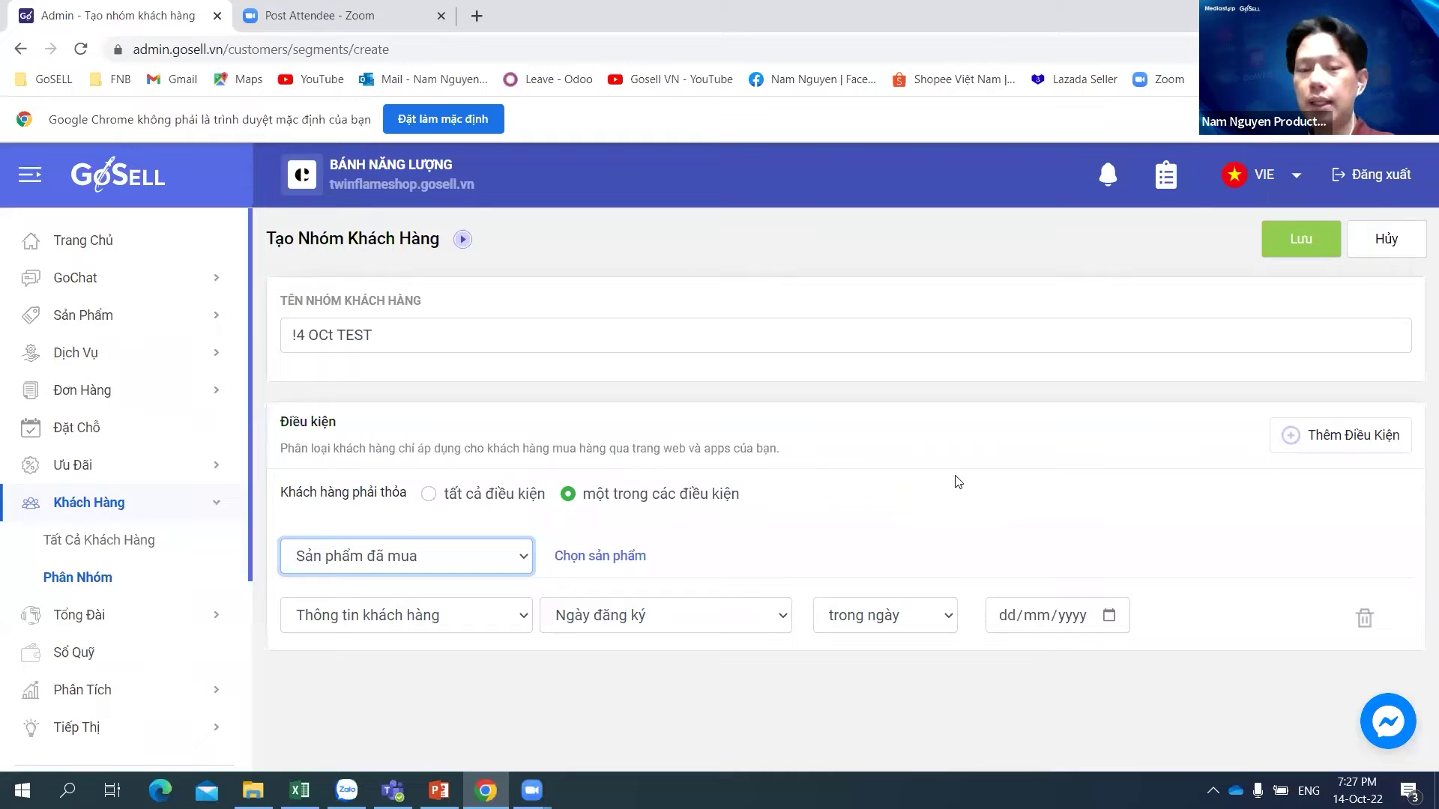
left_click(618, 558)
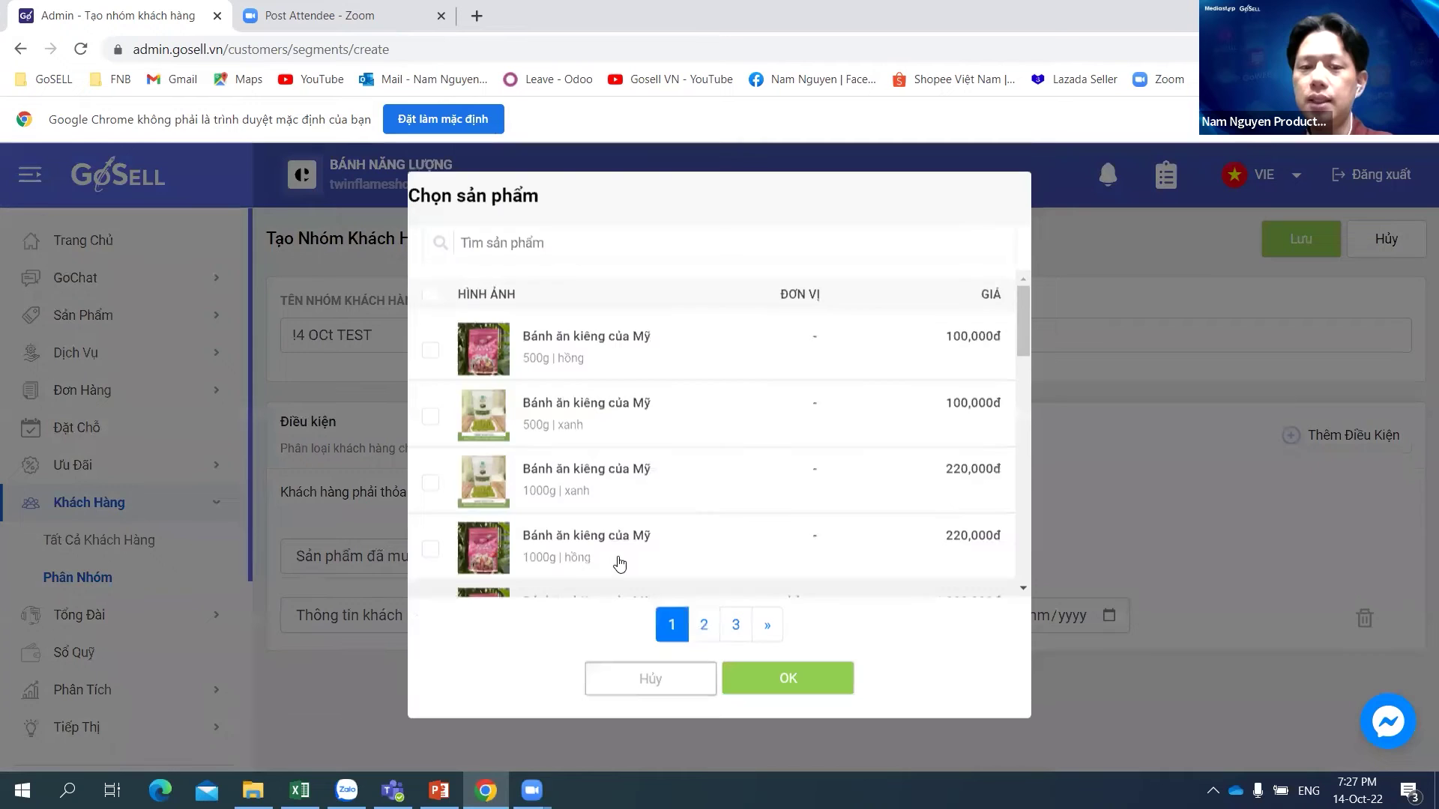
Step: Select the 500g pink Bánh ăn kiêng của Mỹ as the condition's only product
left_click(587, 360)
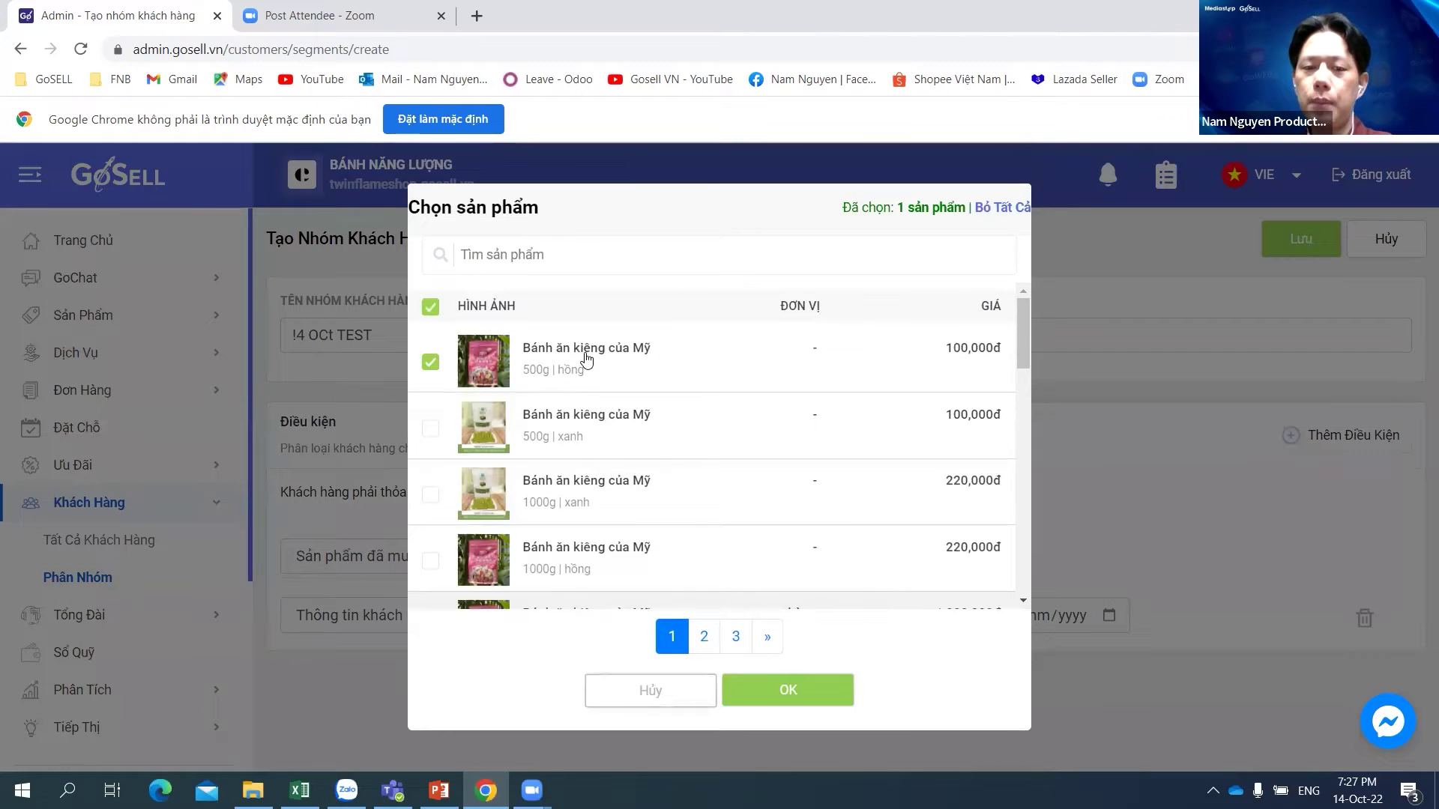
left_click(808, 688)
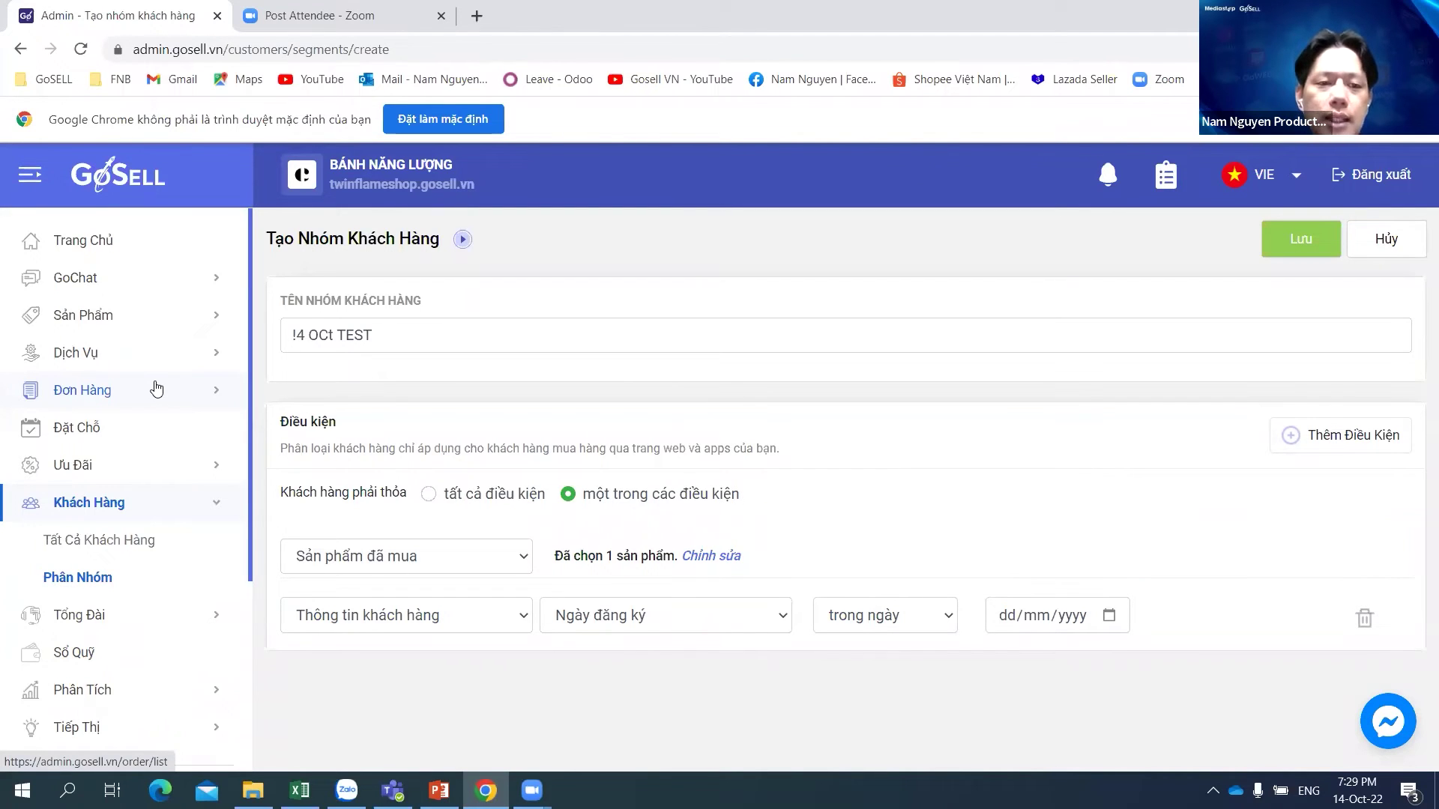
Step: Discard the unsaved group form via GoChat > Facebook, then go to Tiếp Thị marketing
left_click(96, 279)
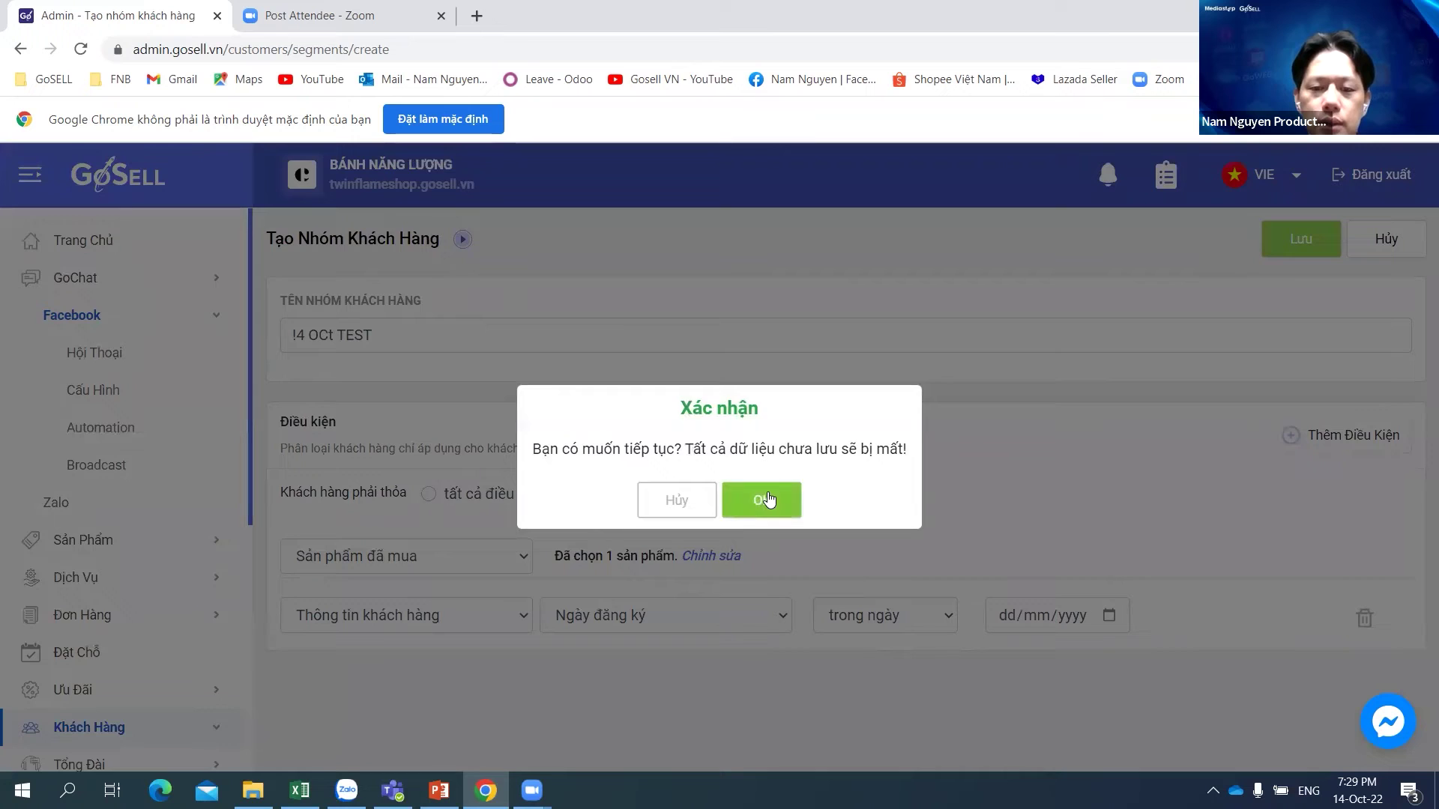
left_click(757, 498)
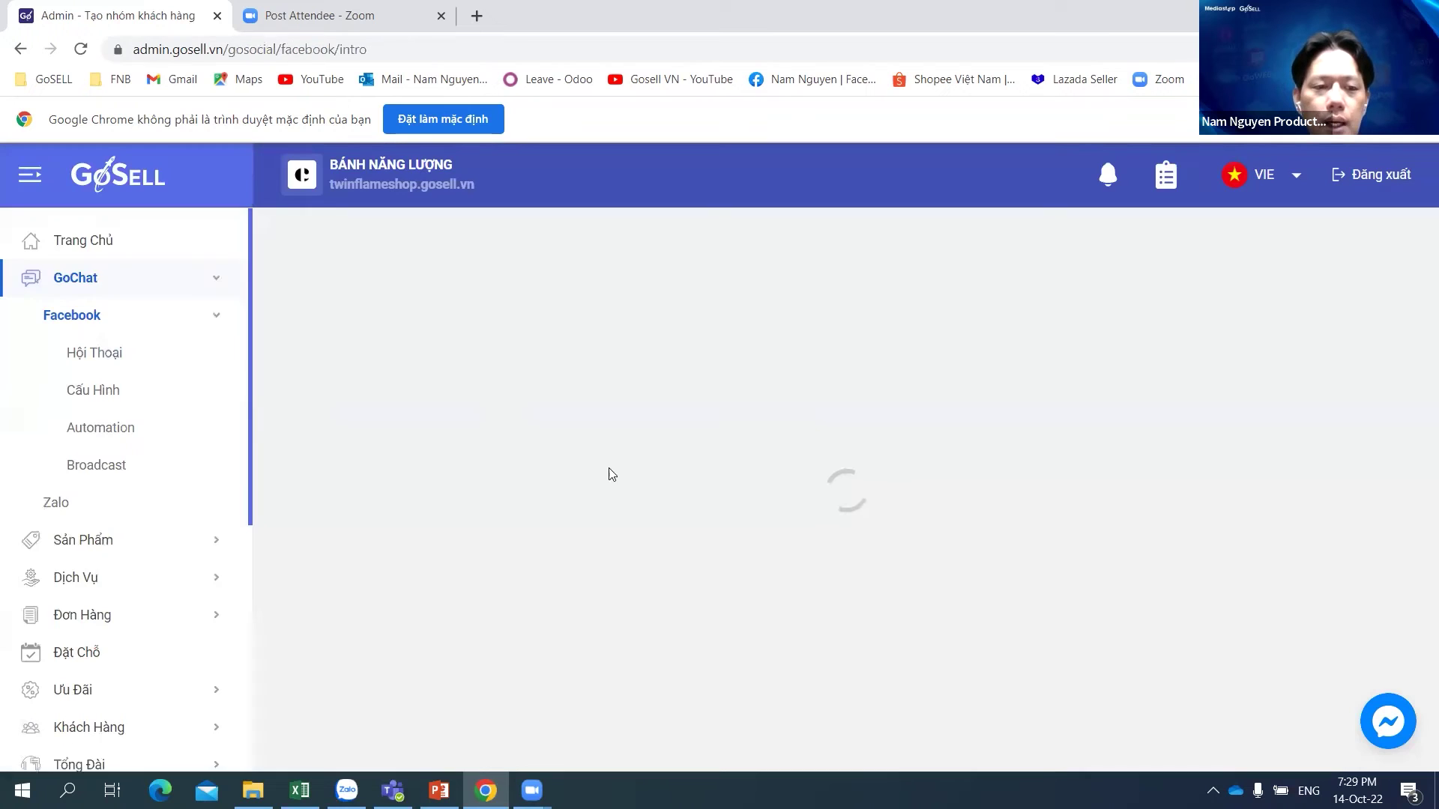
scroll(173, 459, "down", 6)
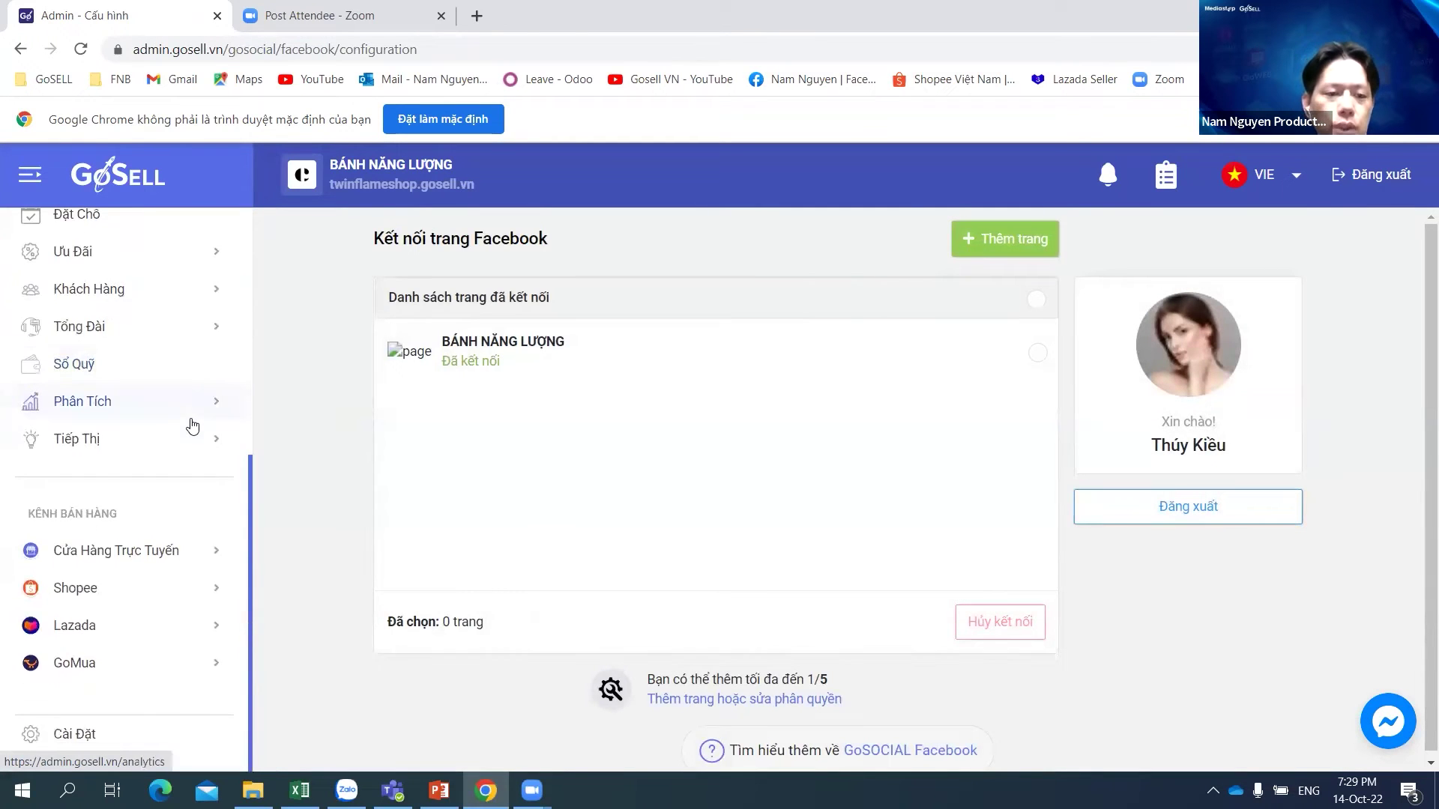
left_click(97, 440)
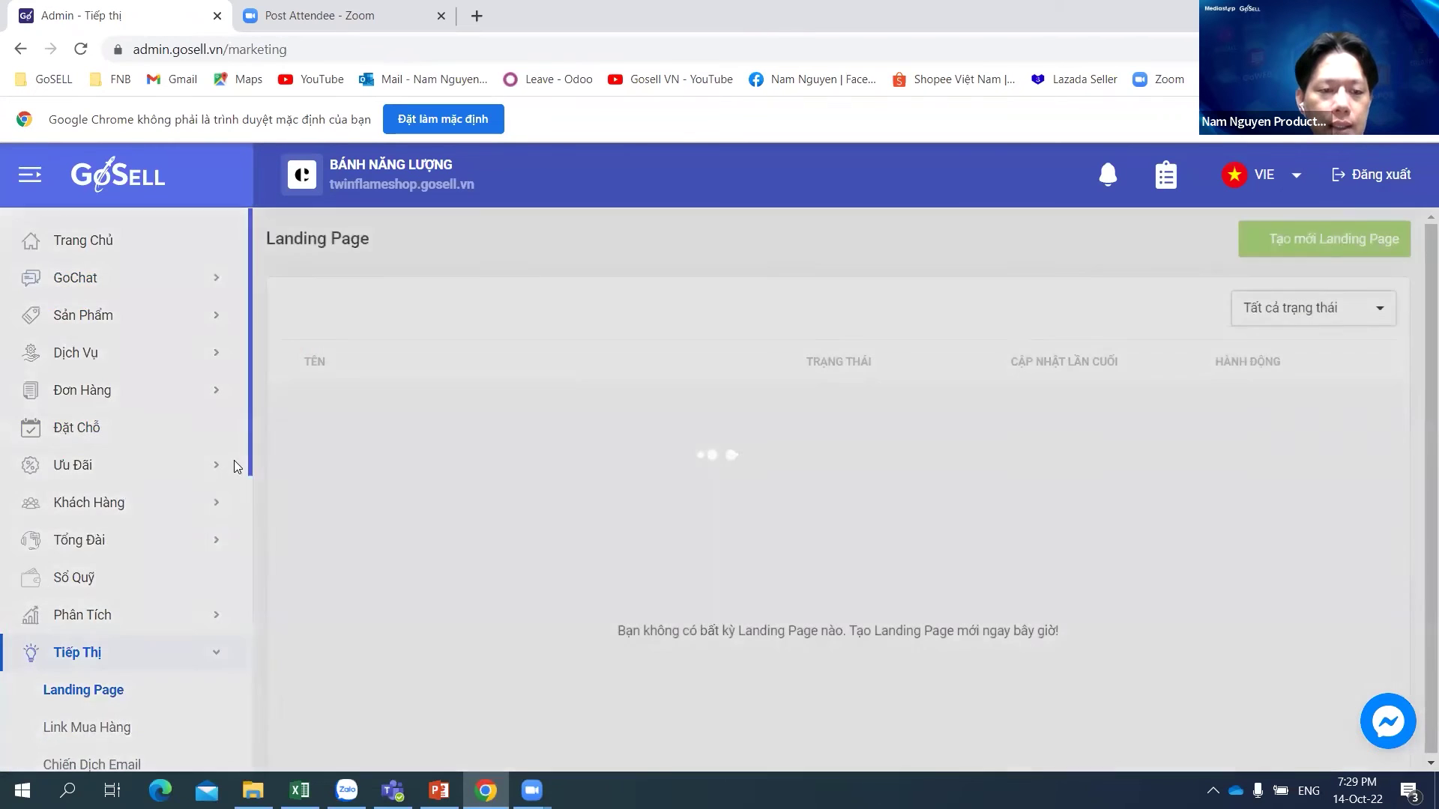
Step: Open the email campaign list and start a new email campaign
scroll(228, 553, "down", 4)
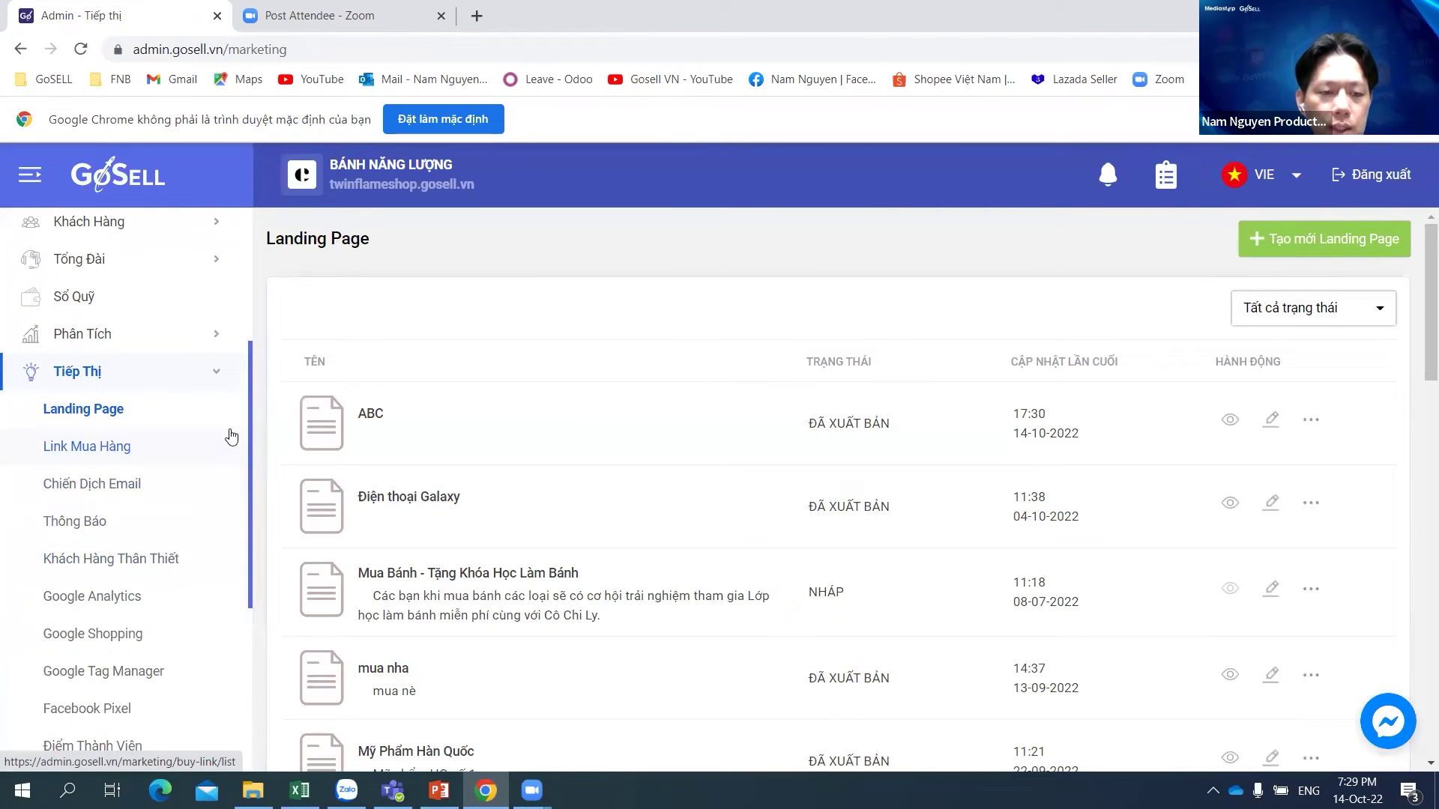
left_click(128, 491)
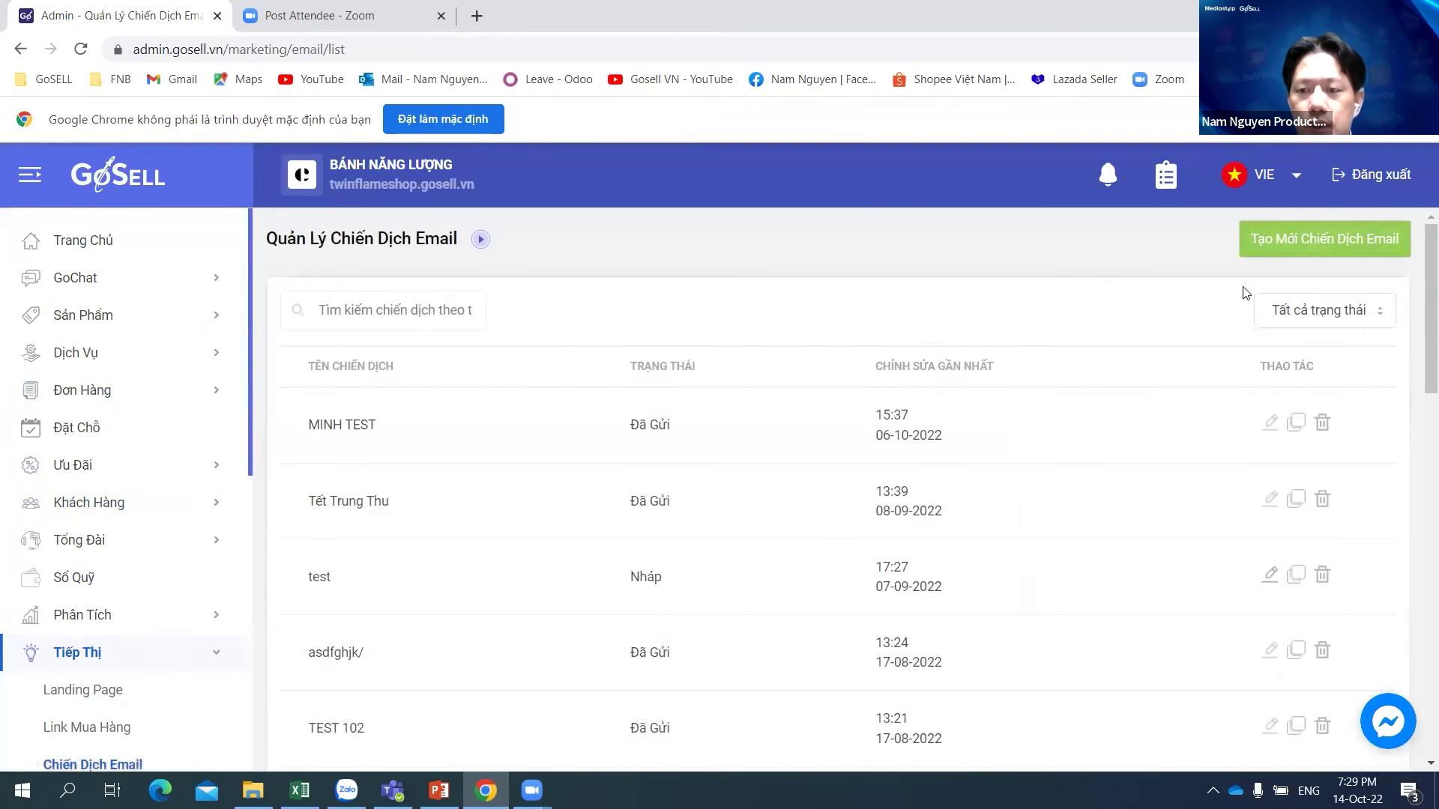
scroll(131, 675, "down", 1)
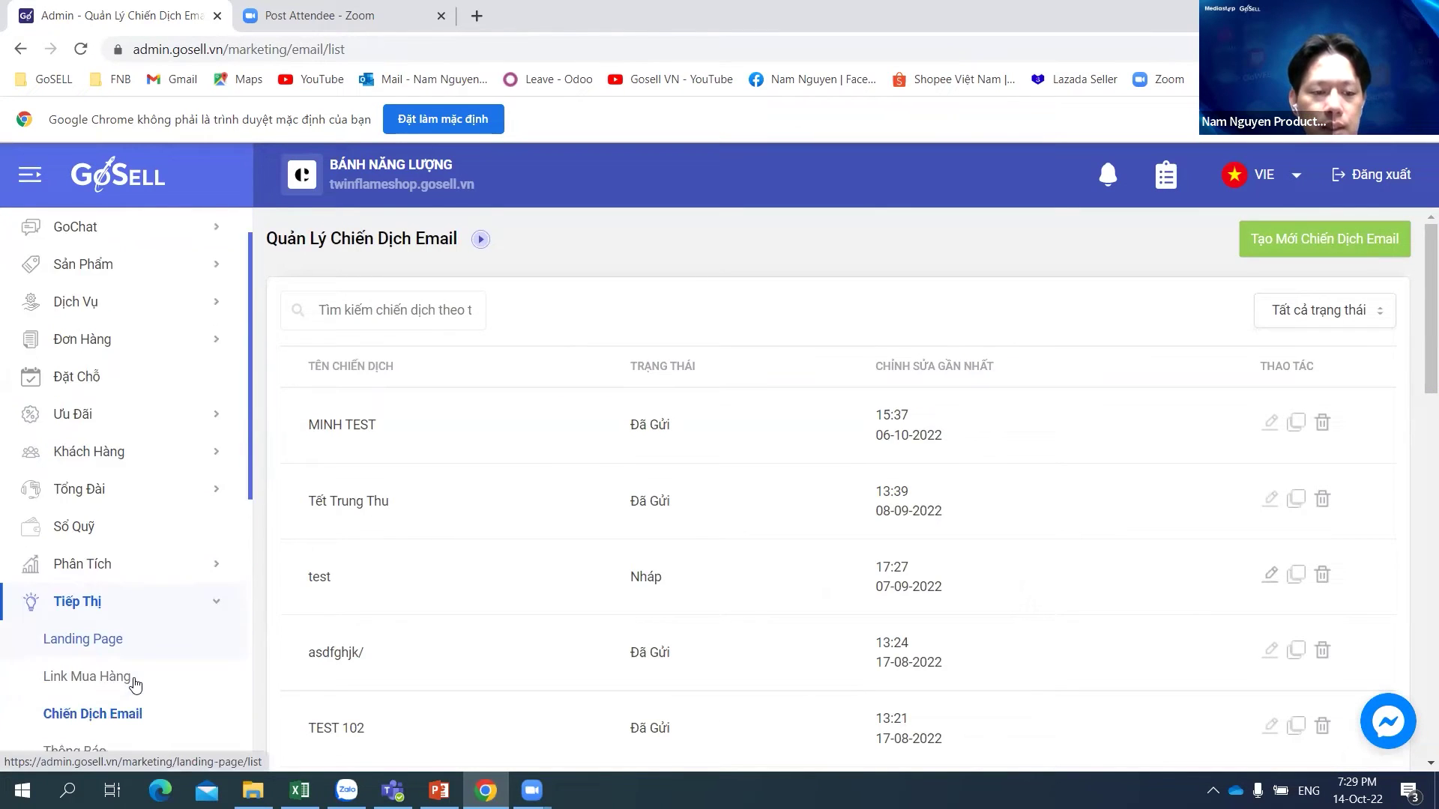
scroll(120, 637, "down", 3)
left_click(107, 578)
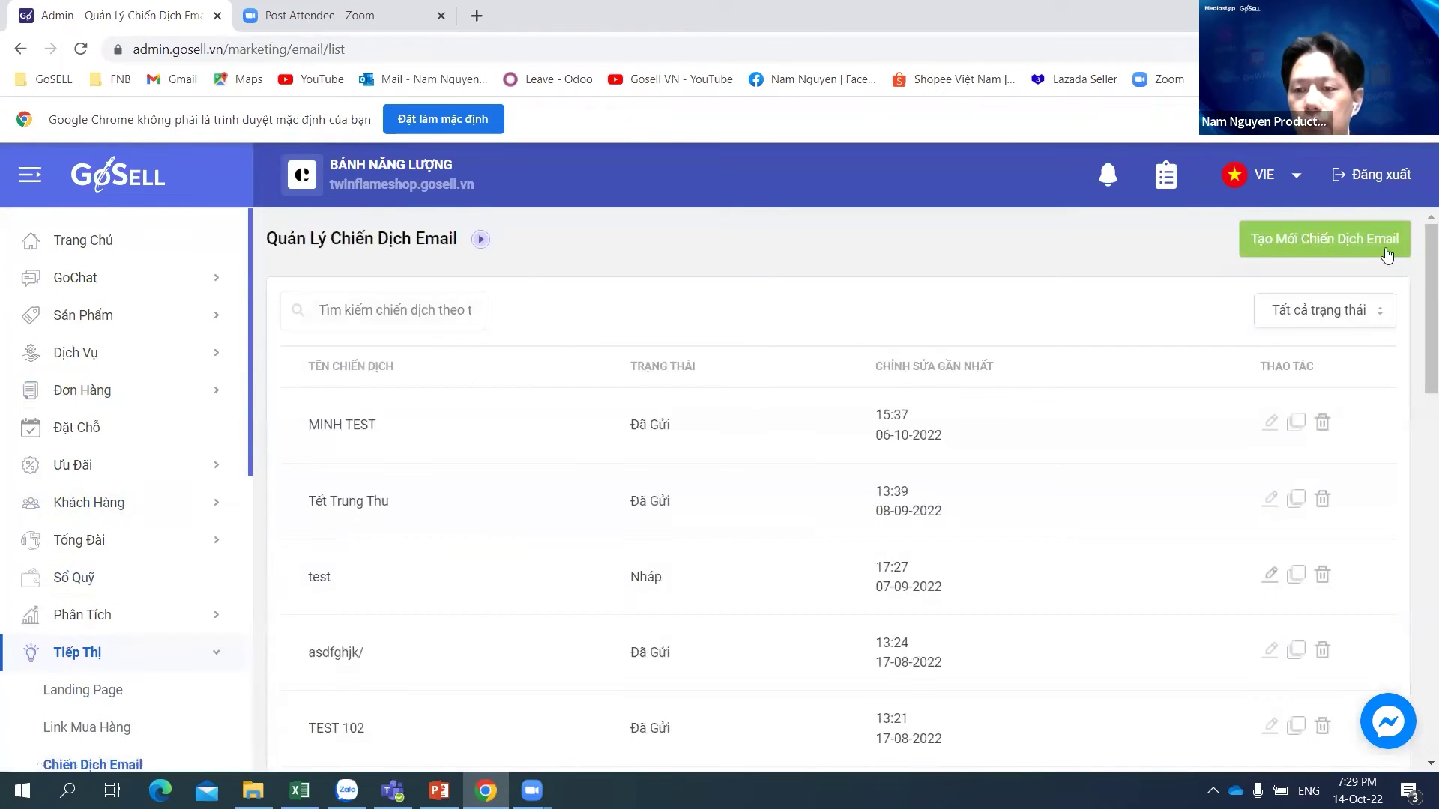
left_click(1318, 240)
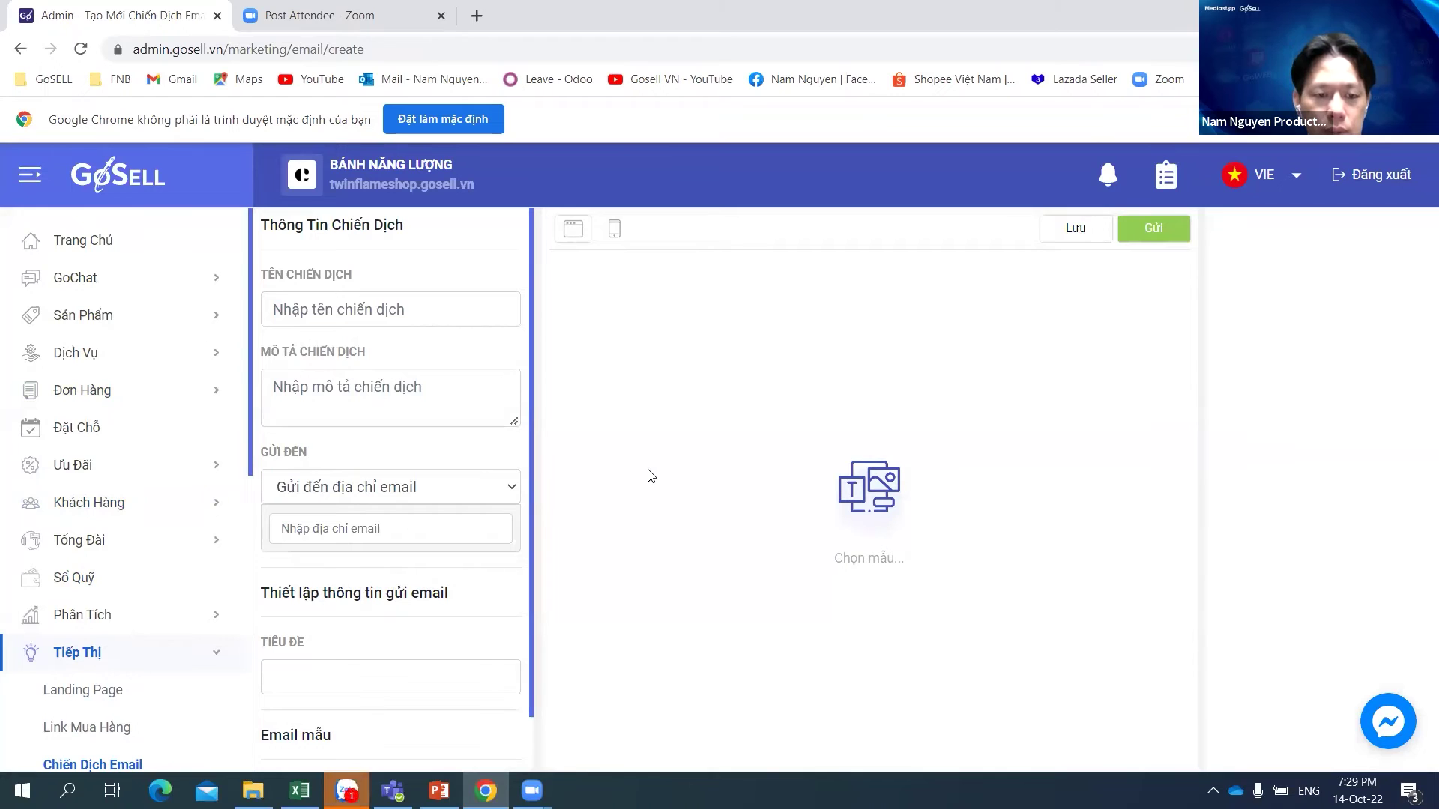
Step: Set Gửi đến to 'Gửi đến nhóm khách hàng' and bring up the '0 nhóm' group picker
left_click(444, 492)
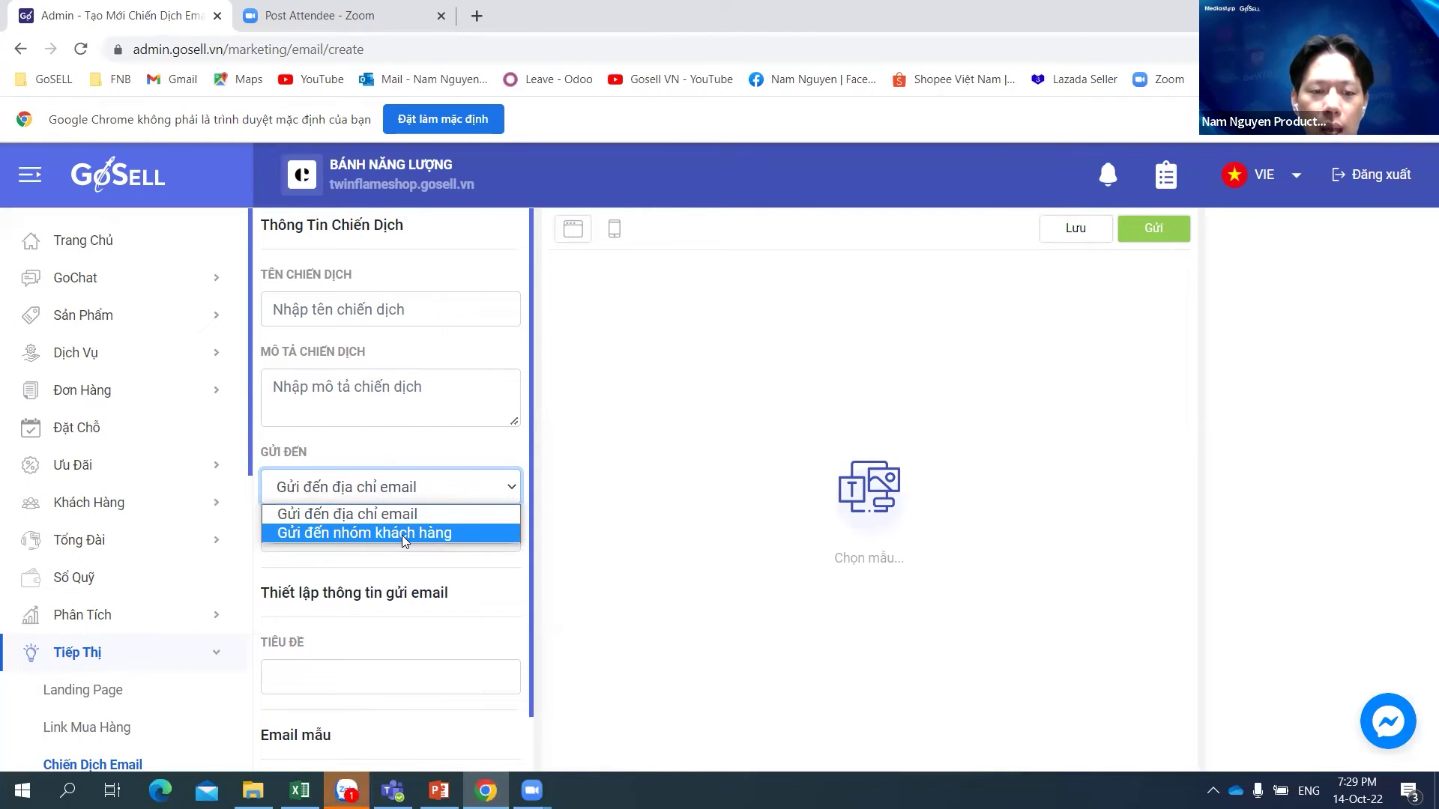
left_click(401, 535)
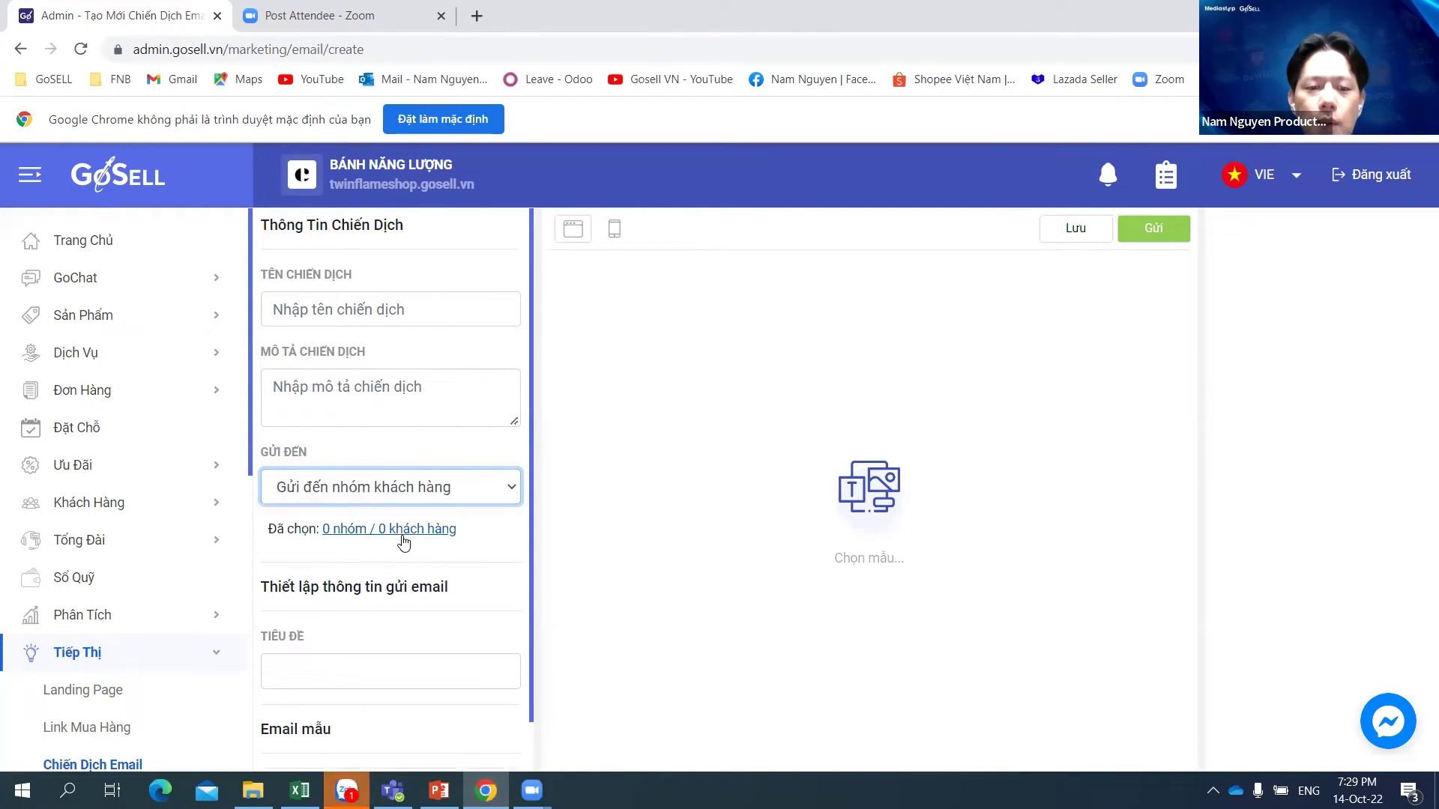
left_click(447, 498)
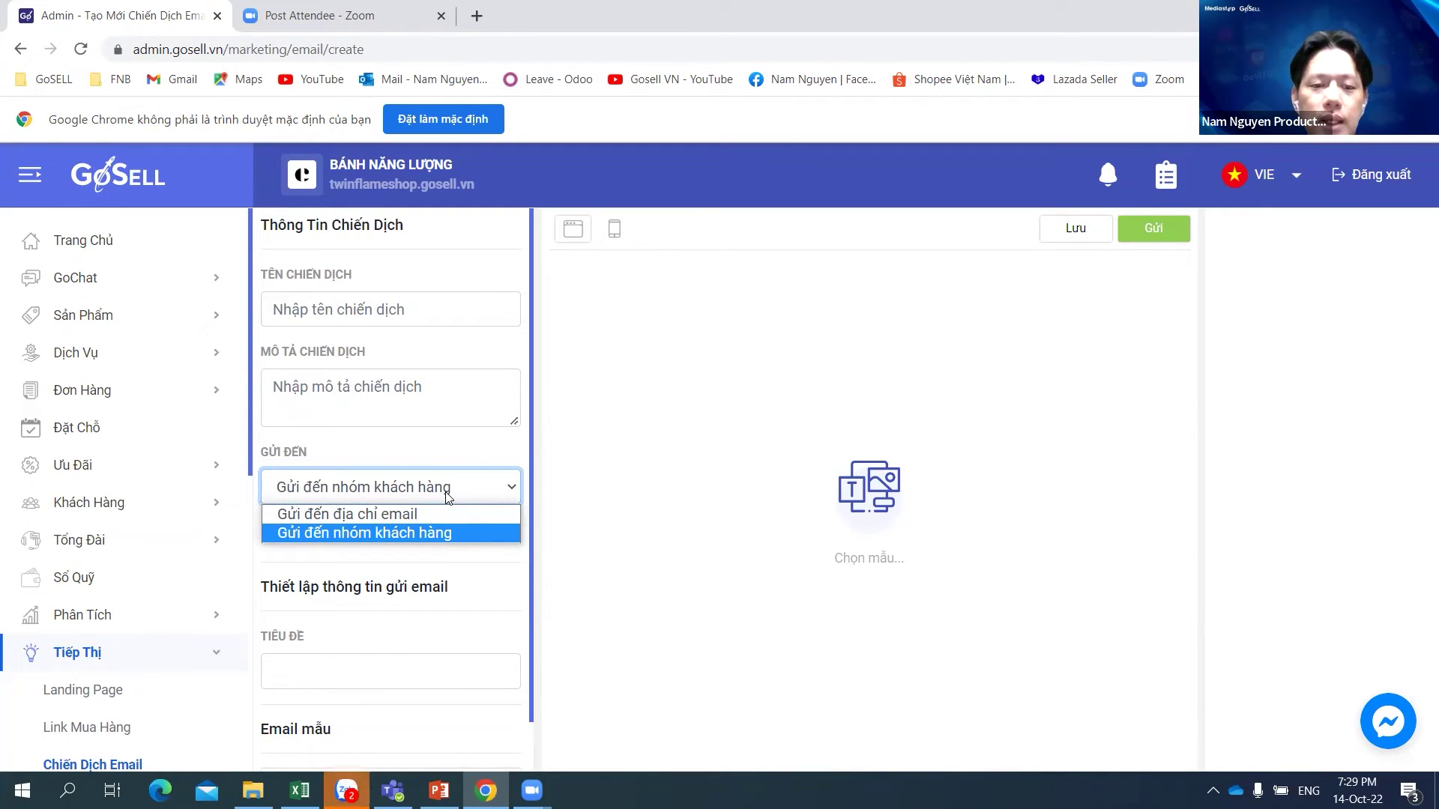
left_click(419, 533)
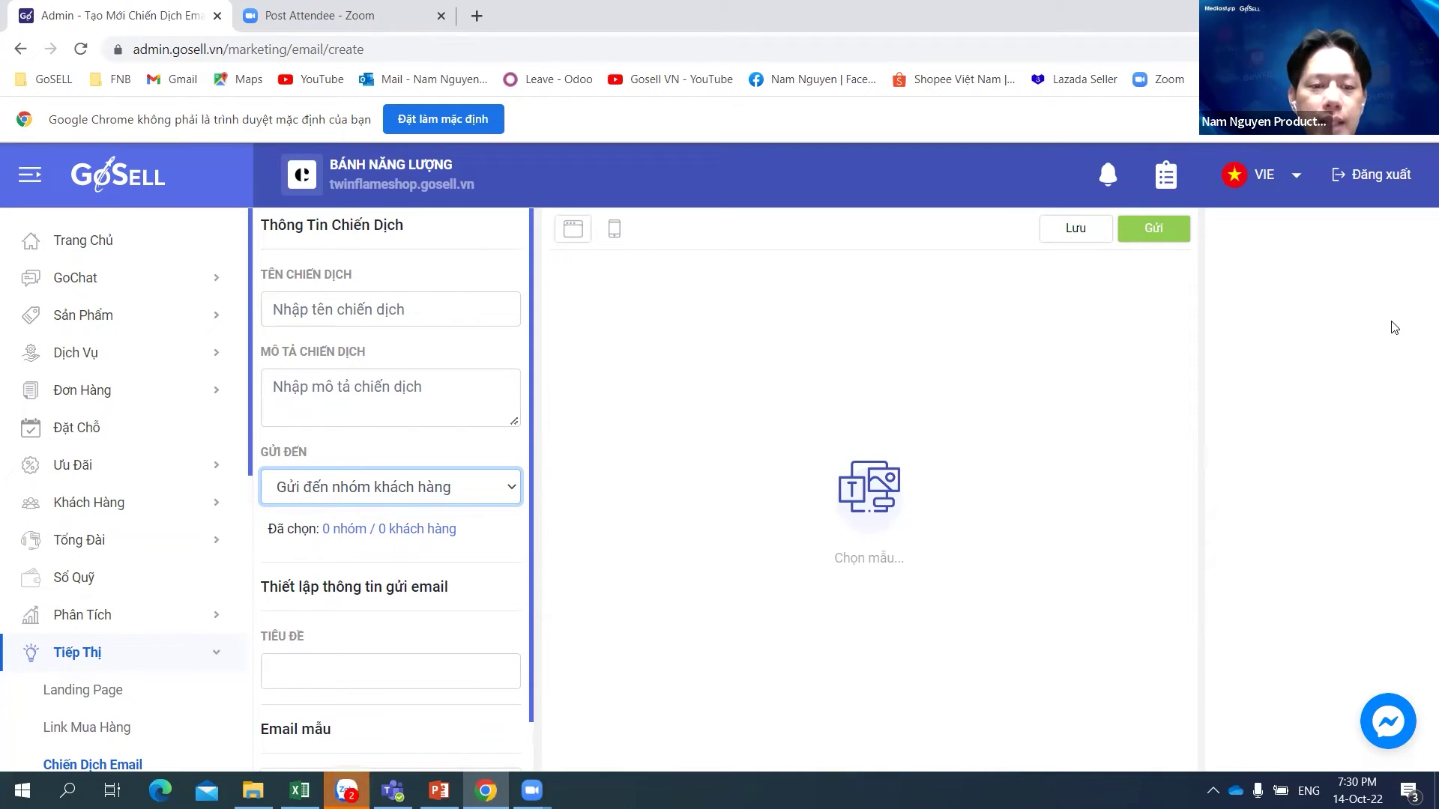
left_click(345, 529)
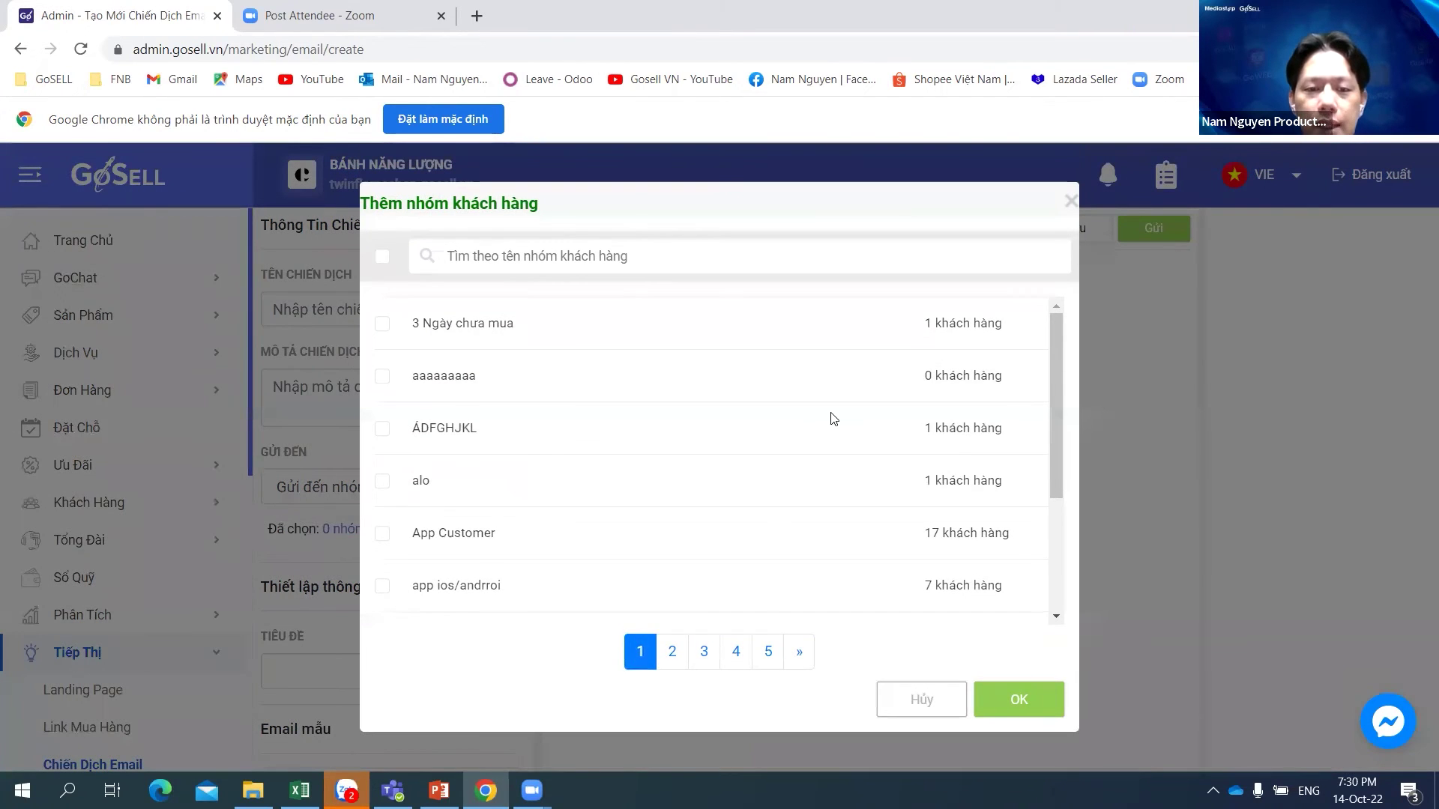
Step: Tick the 'đặc biệt' customer group in the picker and confirm it as recipients
scroll(770, 440, "down", 3)
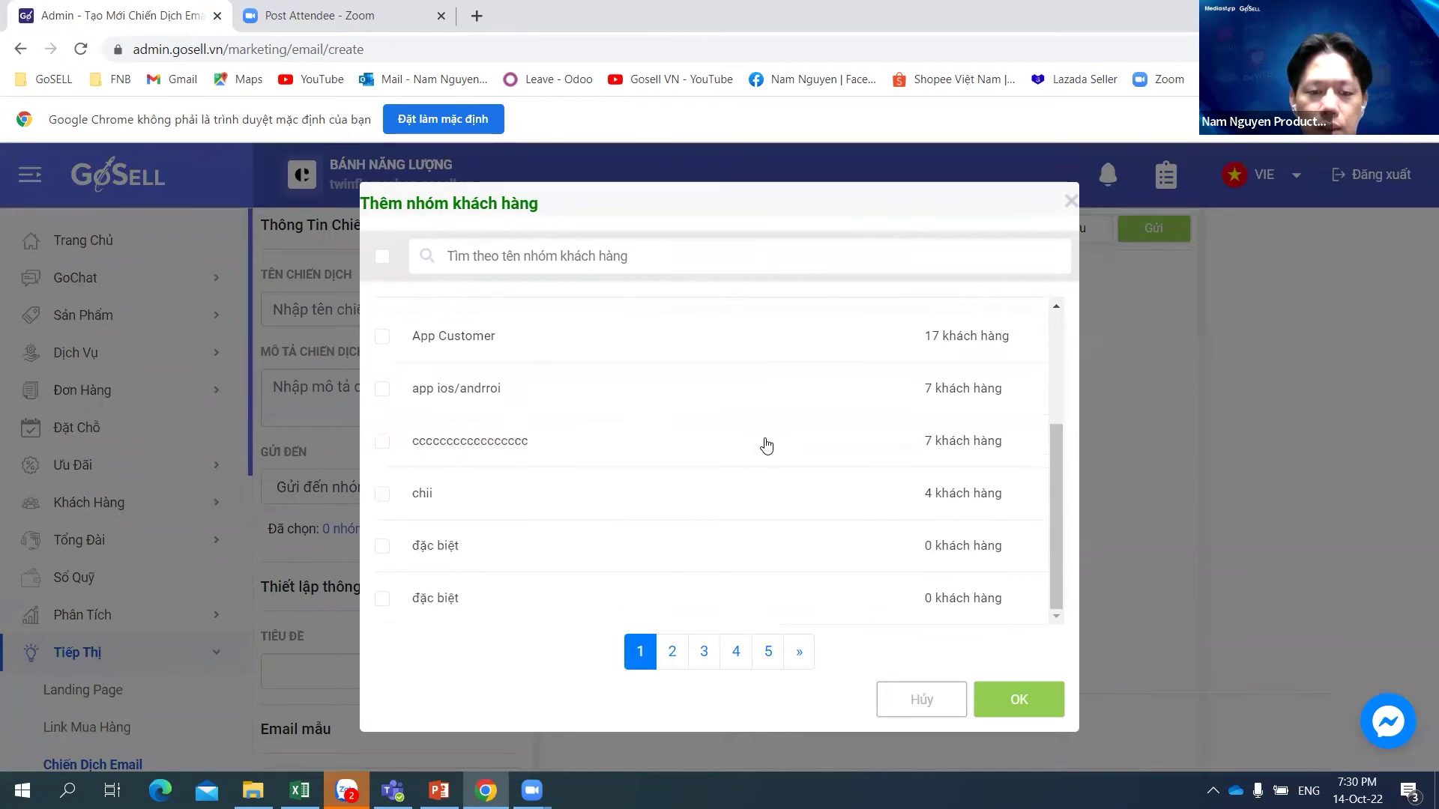
left_click(383, 548)
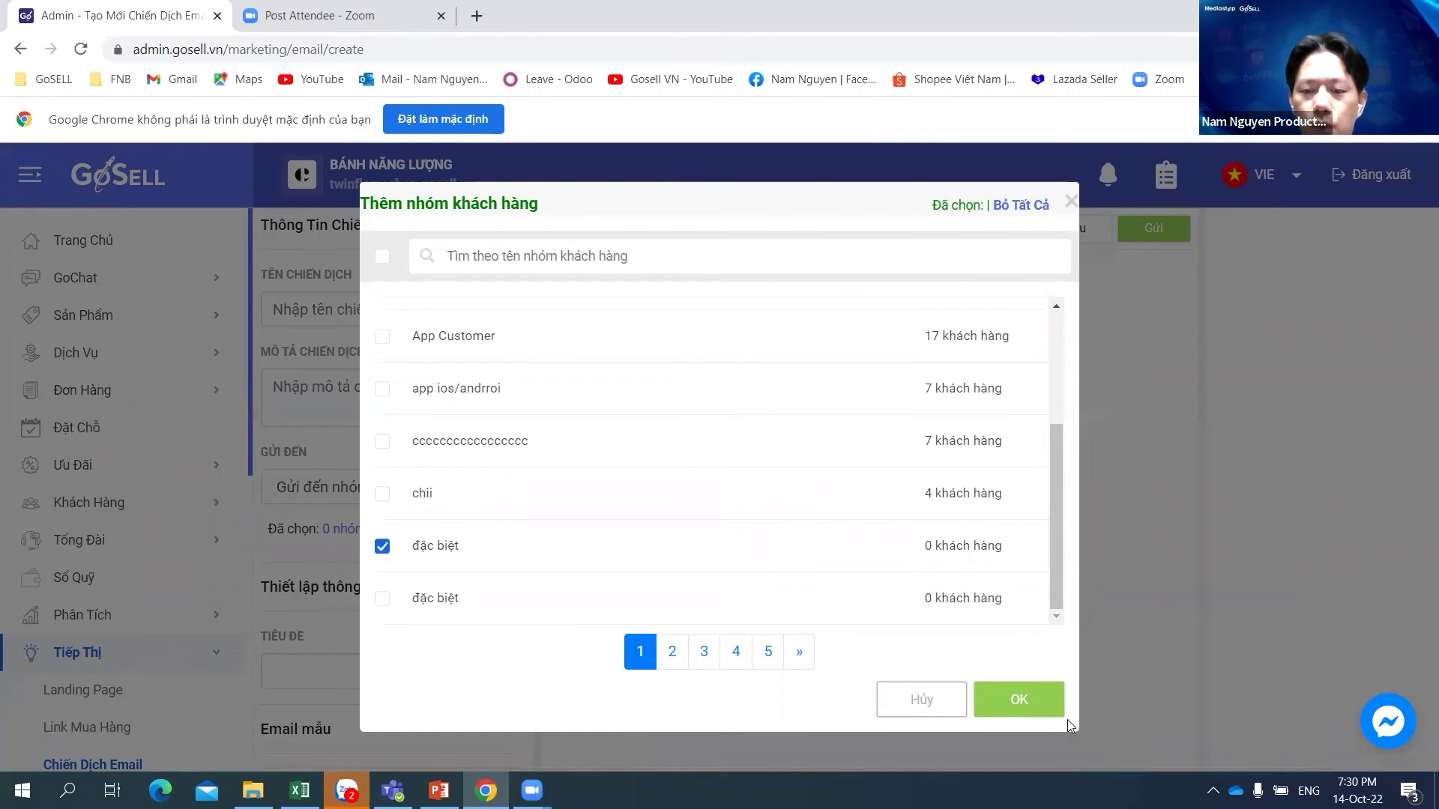
left_click(1041, 708)
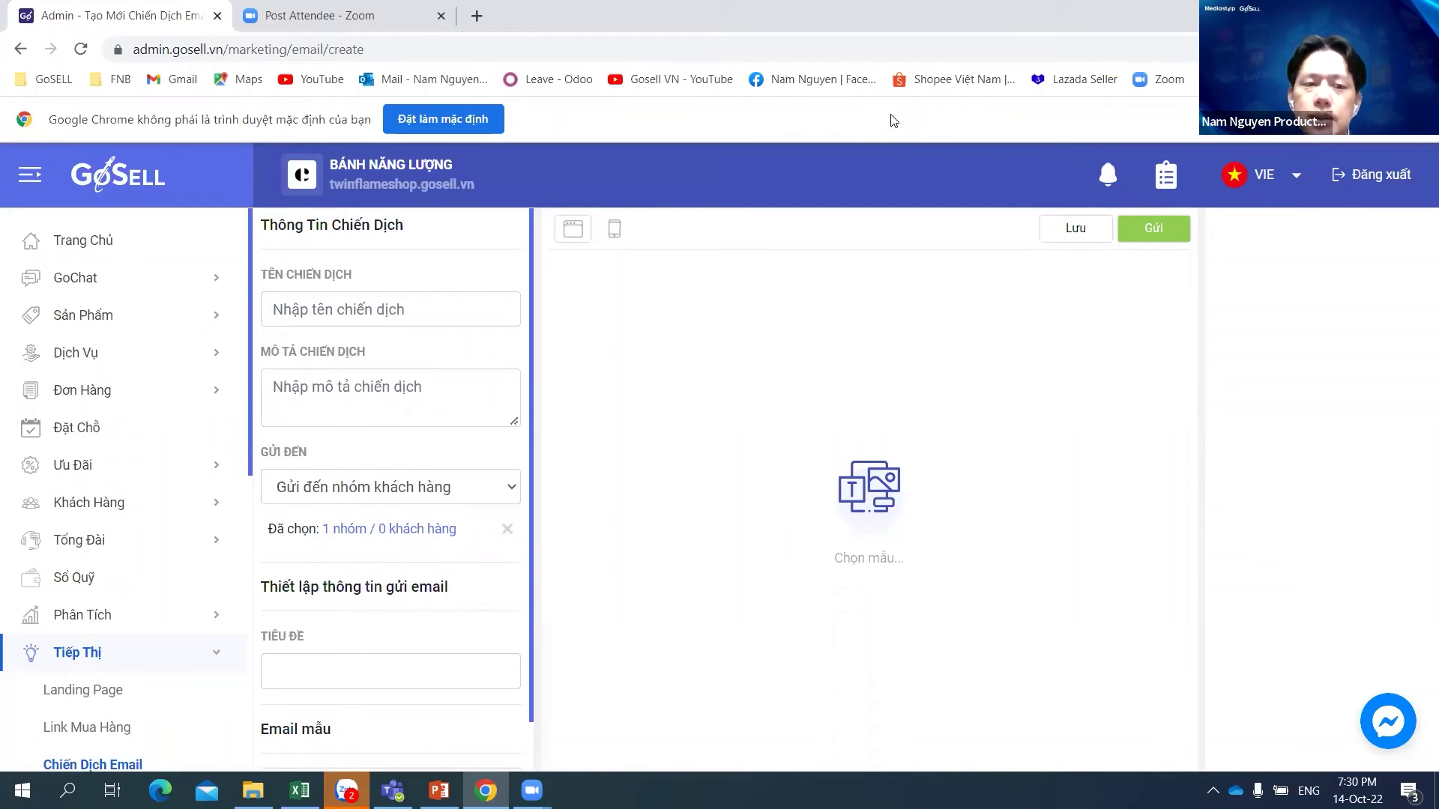
Step: Go from Trang Chủ to GoChat > Facebook > Broadcast (Gửi tin hàng loạt)
left_click(93, 245)
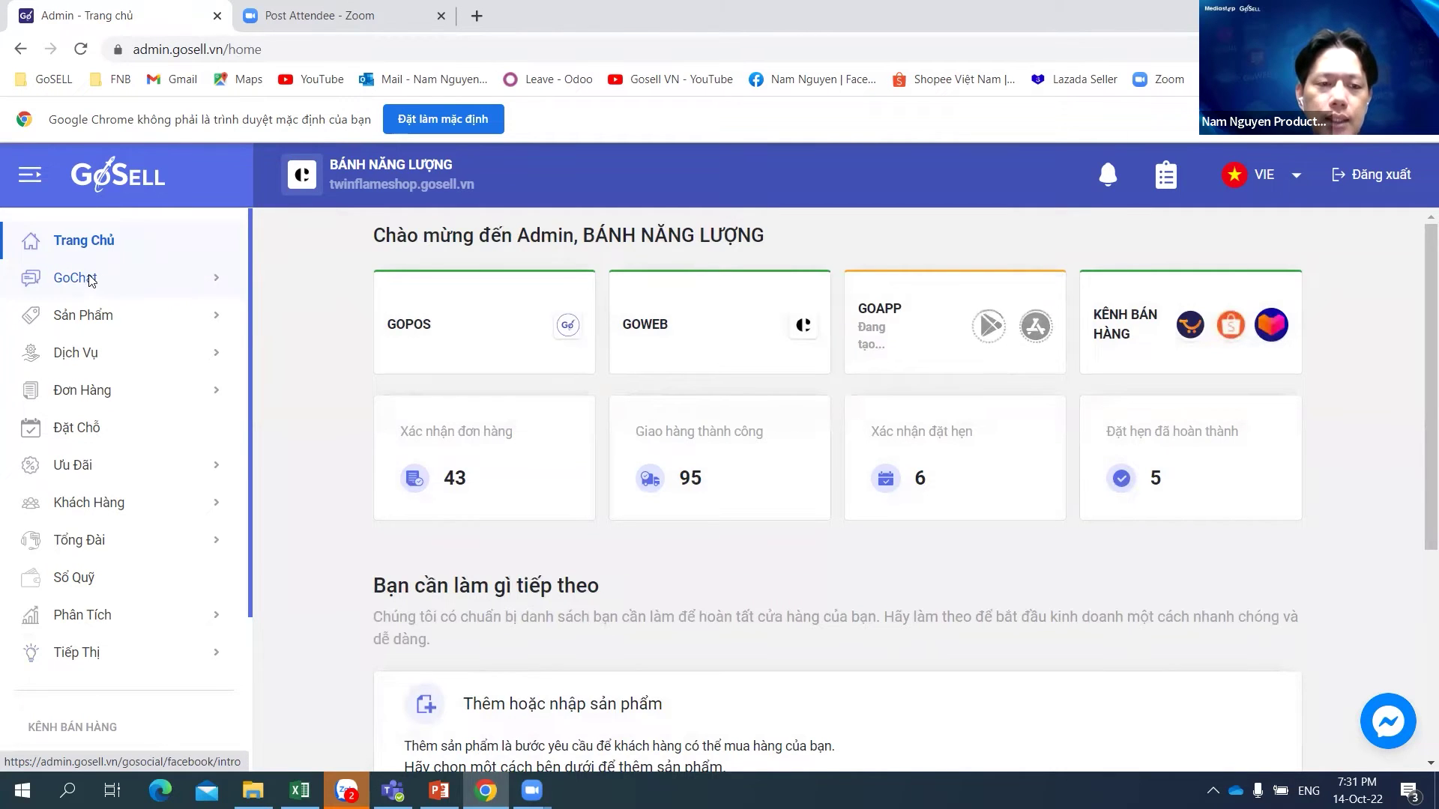
left_click(89, 279)
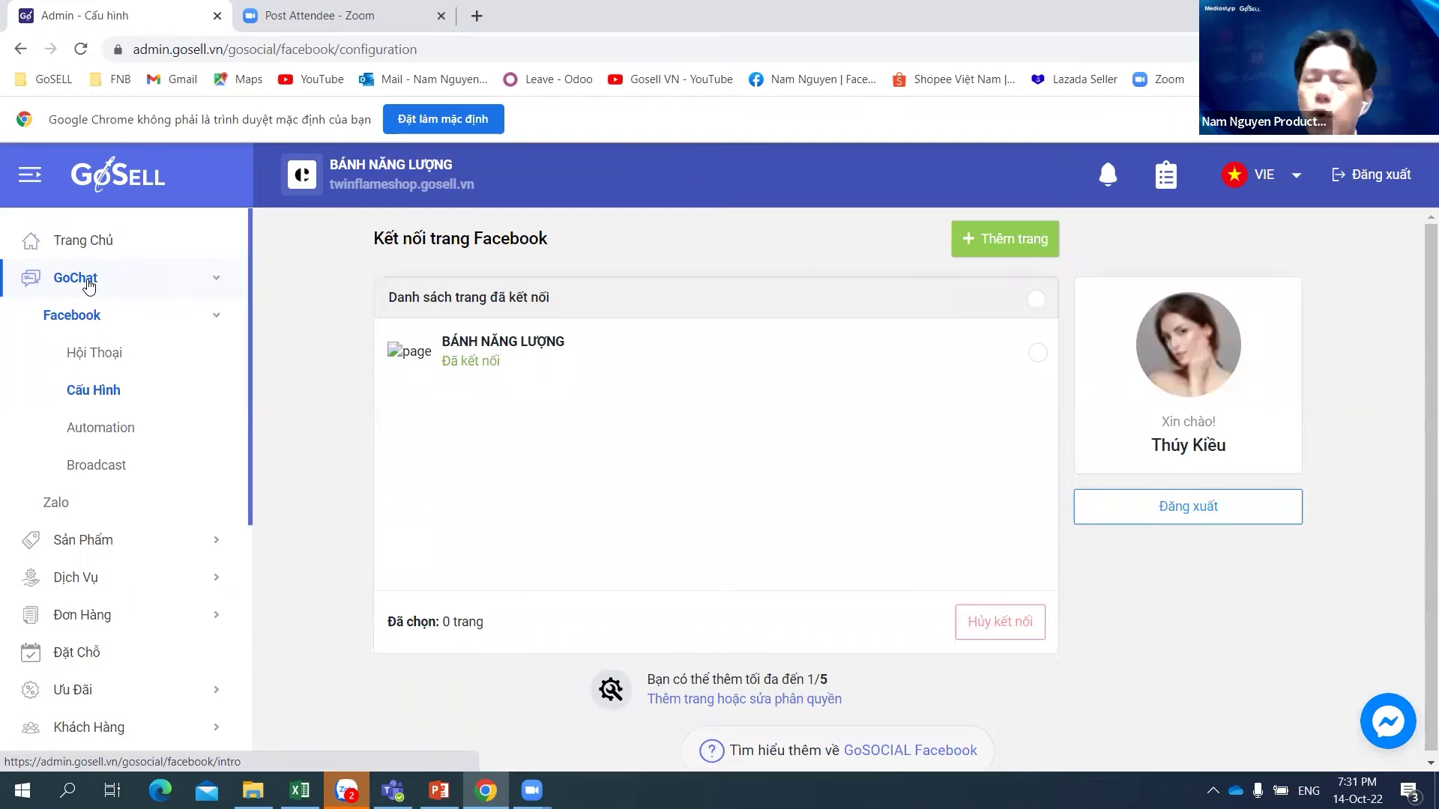
left_click(108, 466)
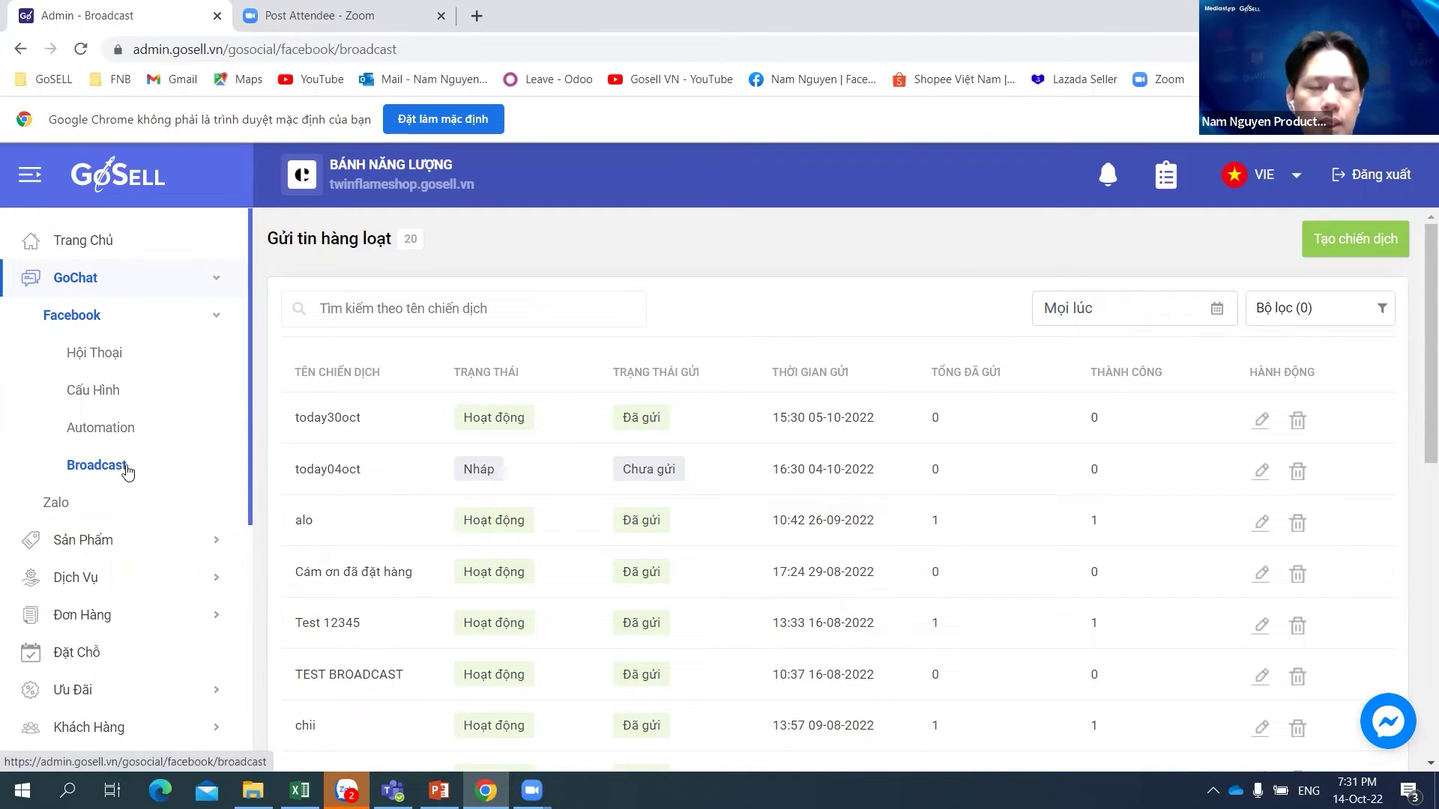
Step: Browse Facebook Automation and Broadcast, then open the Hội Thoại conversations inbox
left_click(118, 431)
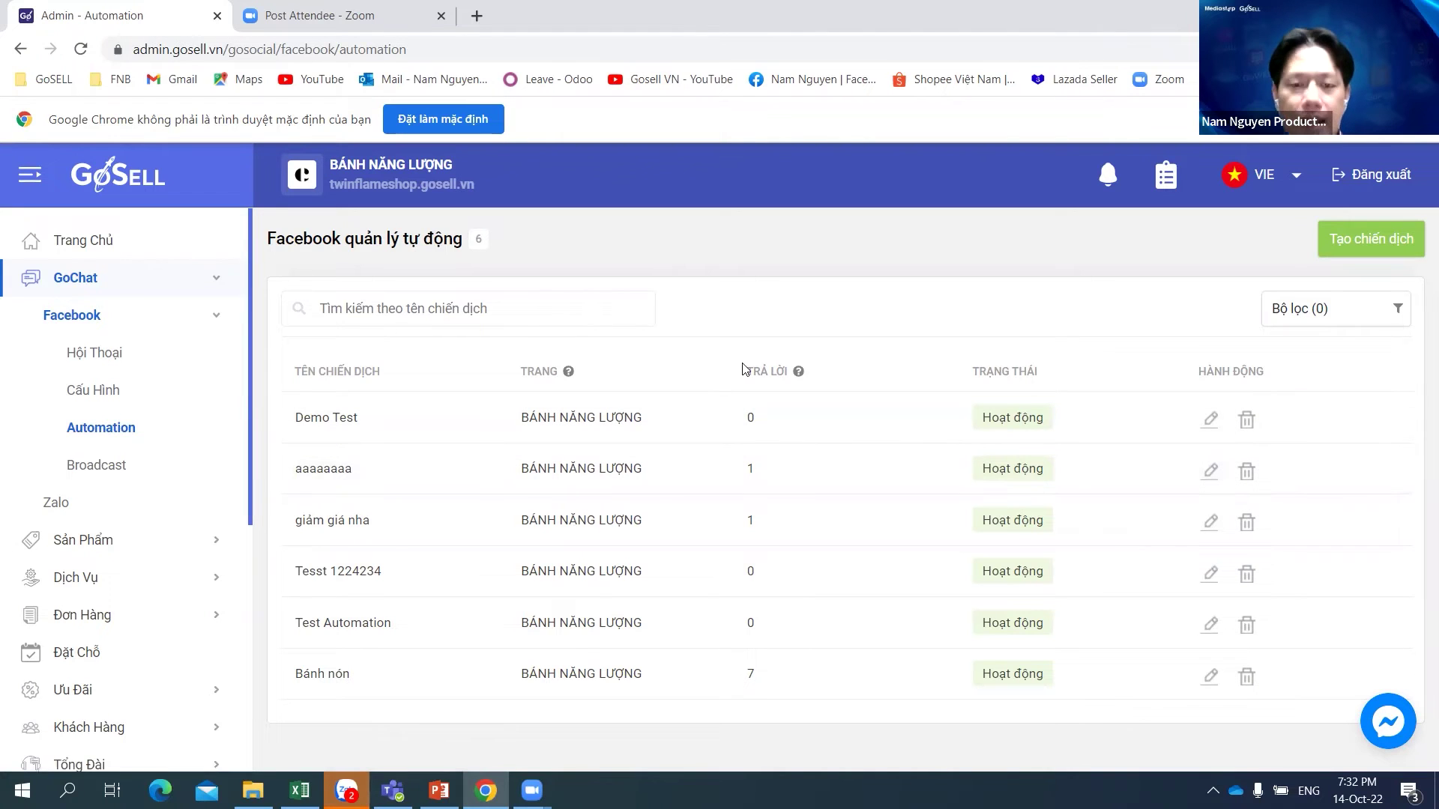
left_click(107, 466)
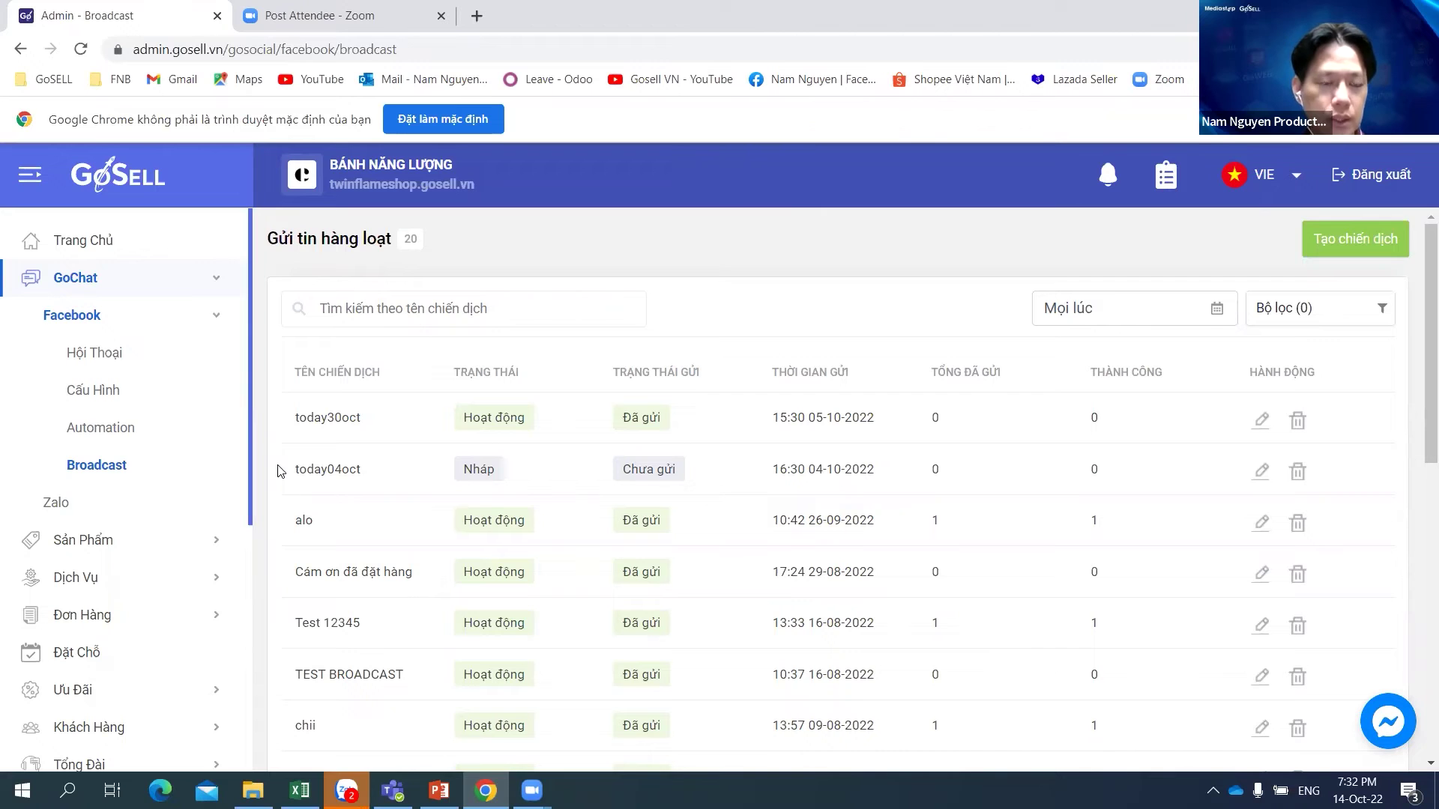
left_click(123, 355)
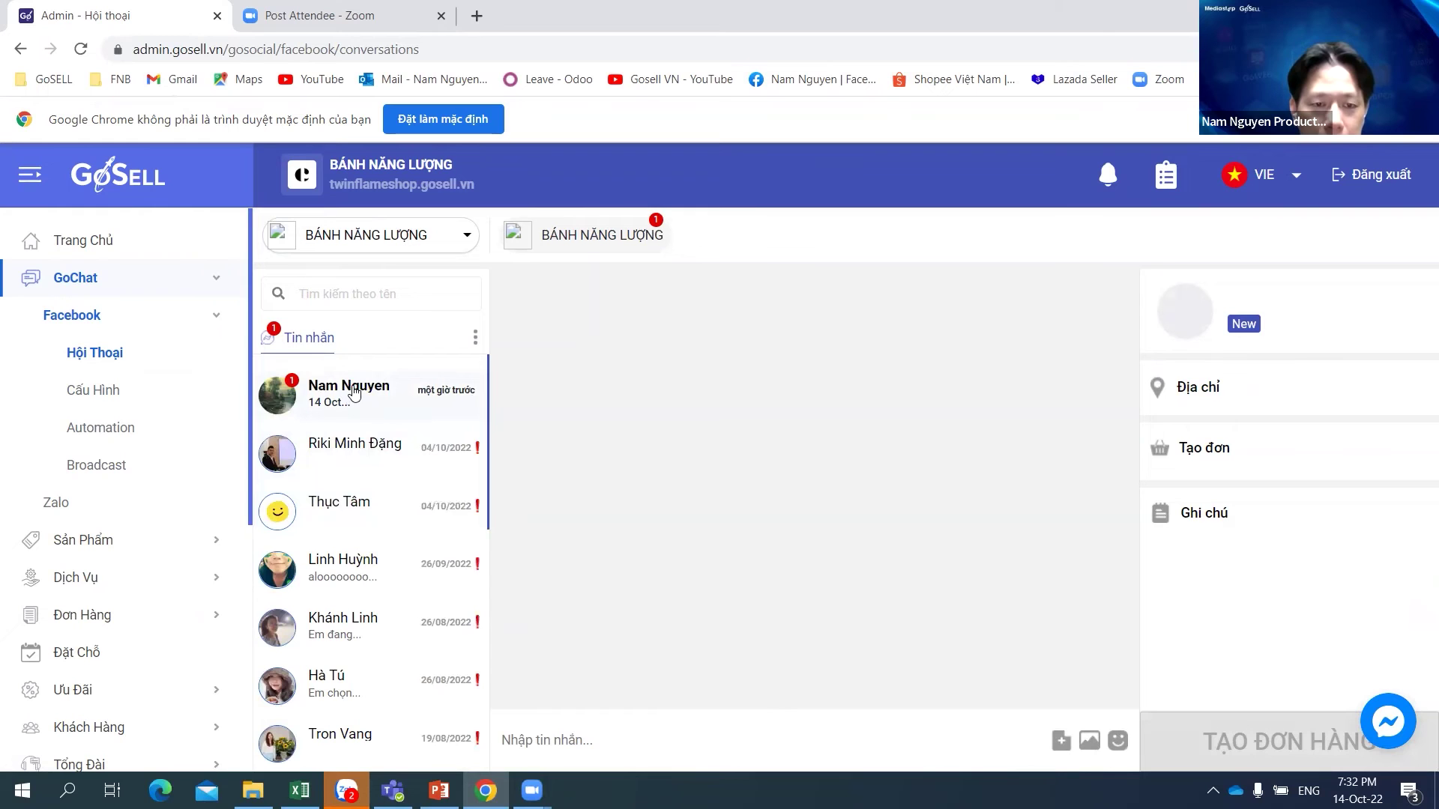
Step: Send 'Xin chào' in the newest conversation and open the customer's info for editing
left_click(355, 389)
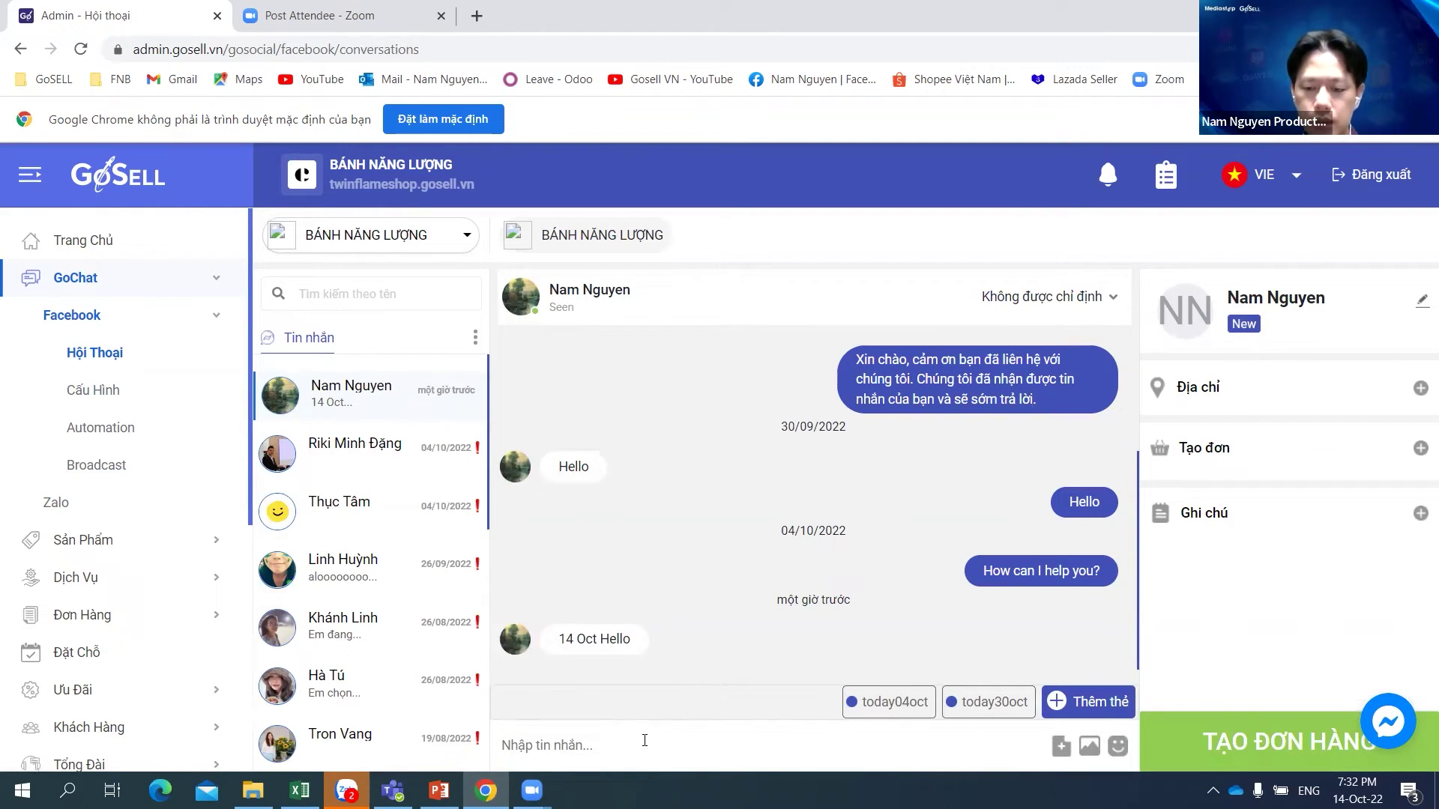
type("Xin cha")
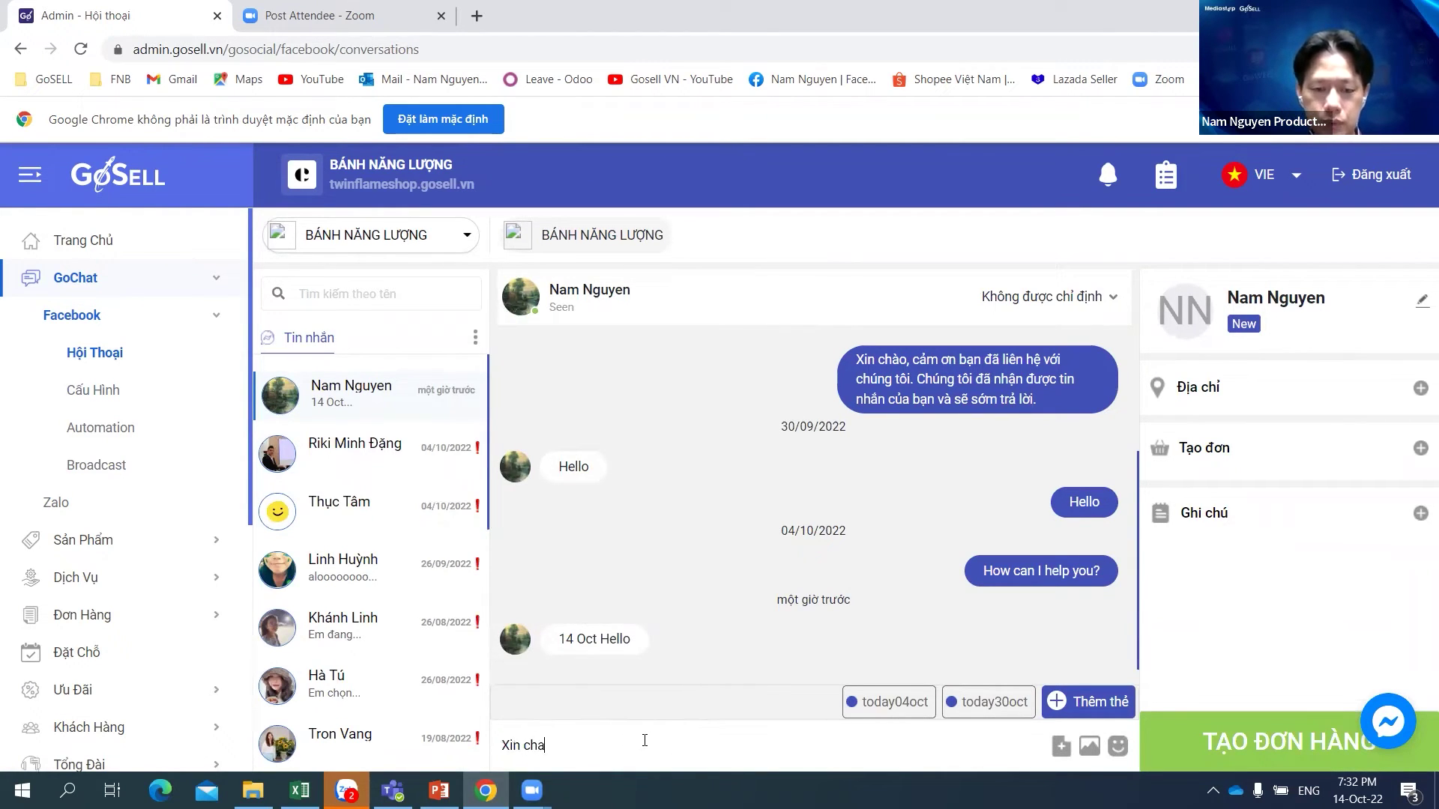
key("Return")
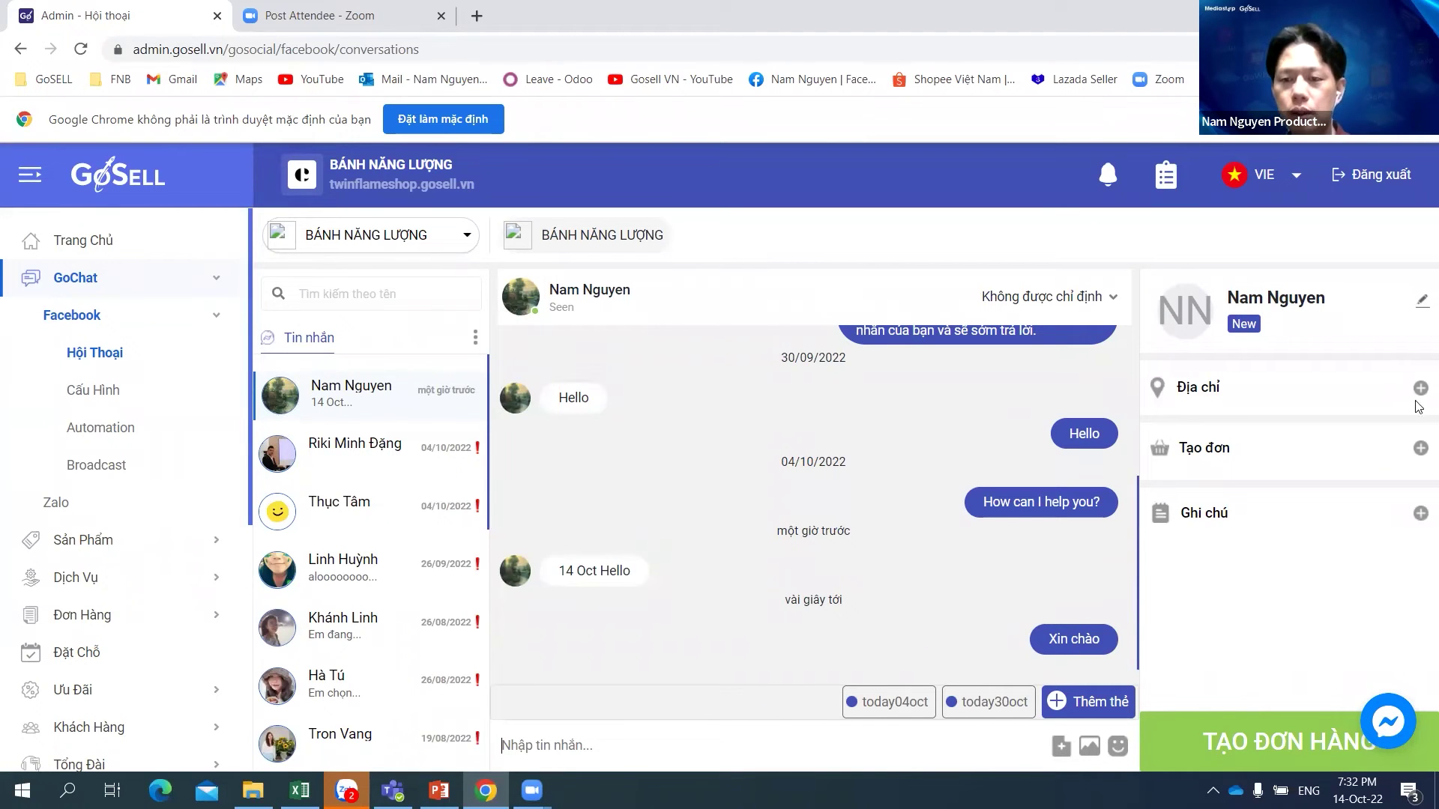
left_click(1420, 304)
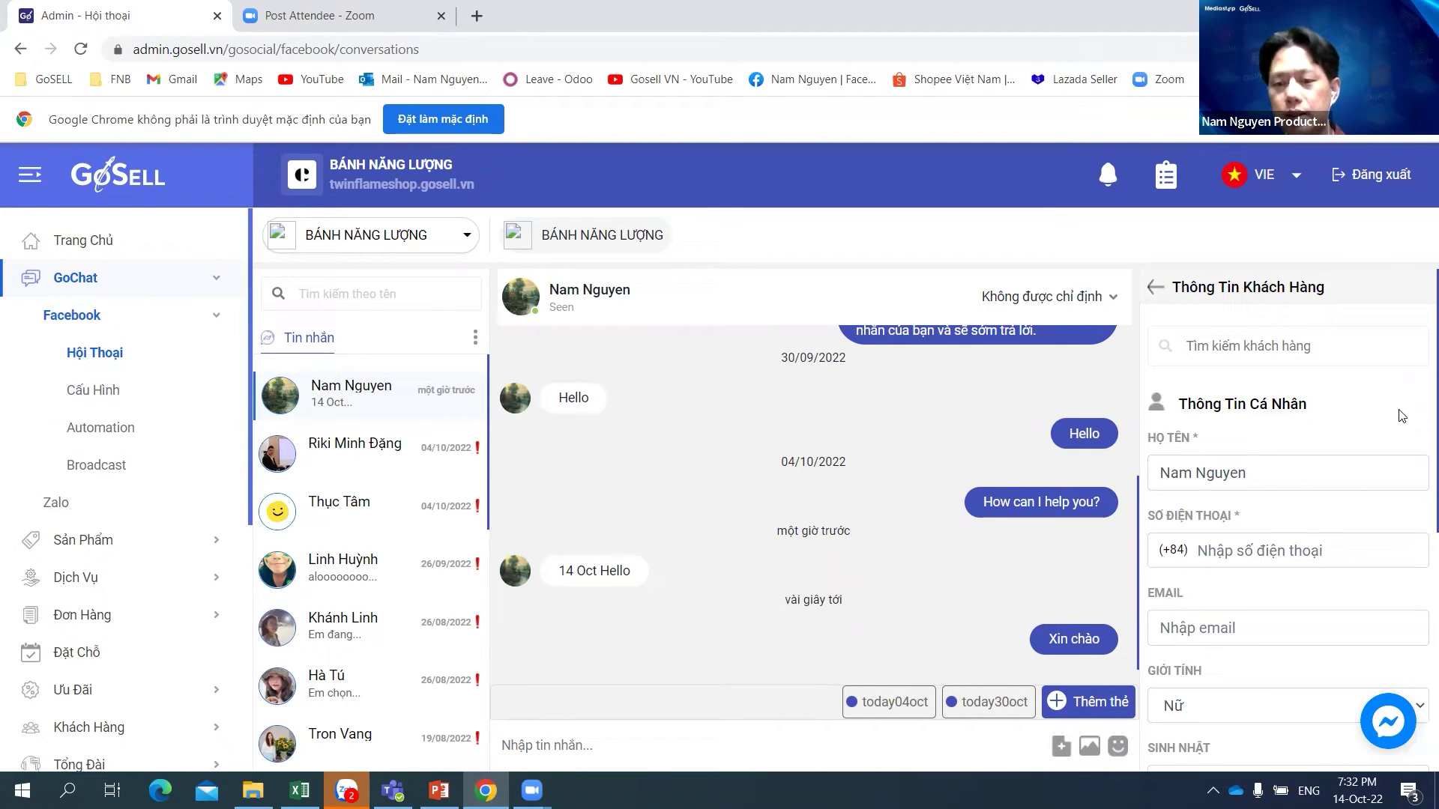
Step: Replace the customer's full name and enter their phone number and email
left_click(1280, 467)
key("ctrl+a")
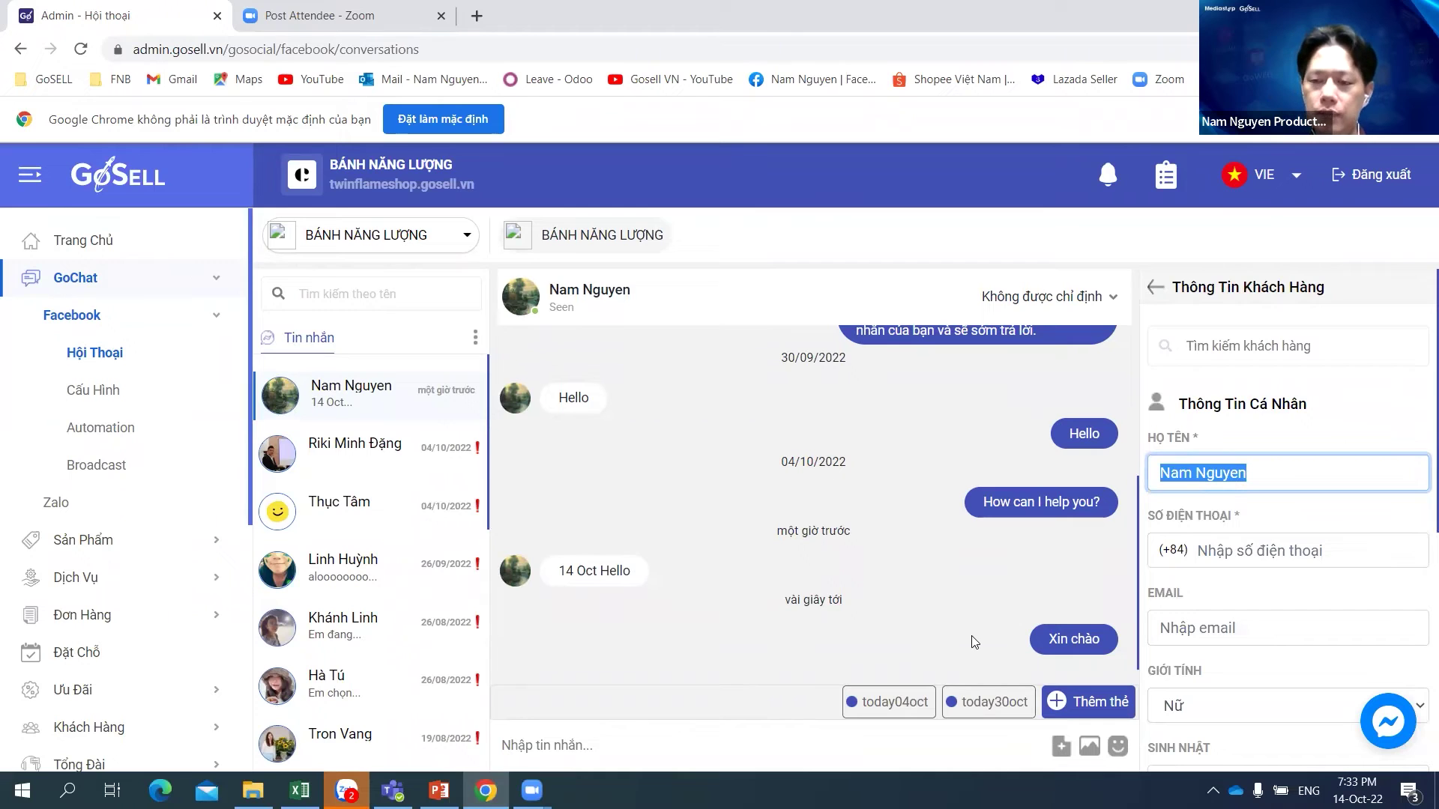
type("Nguye")
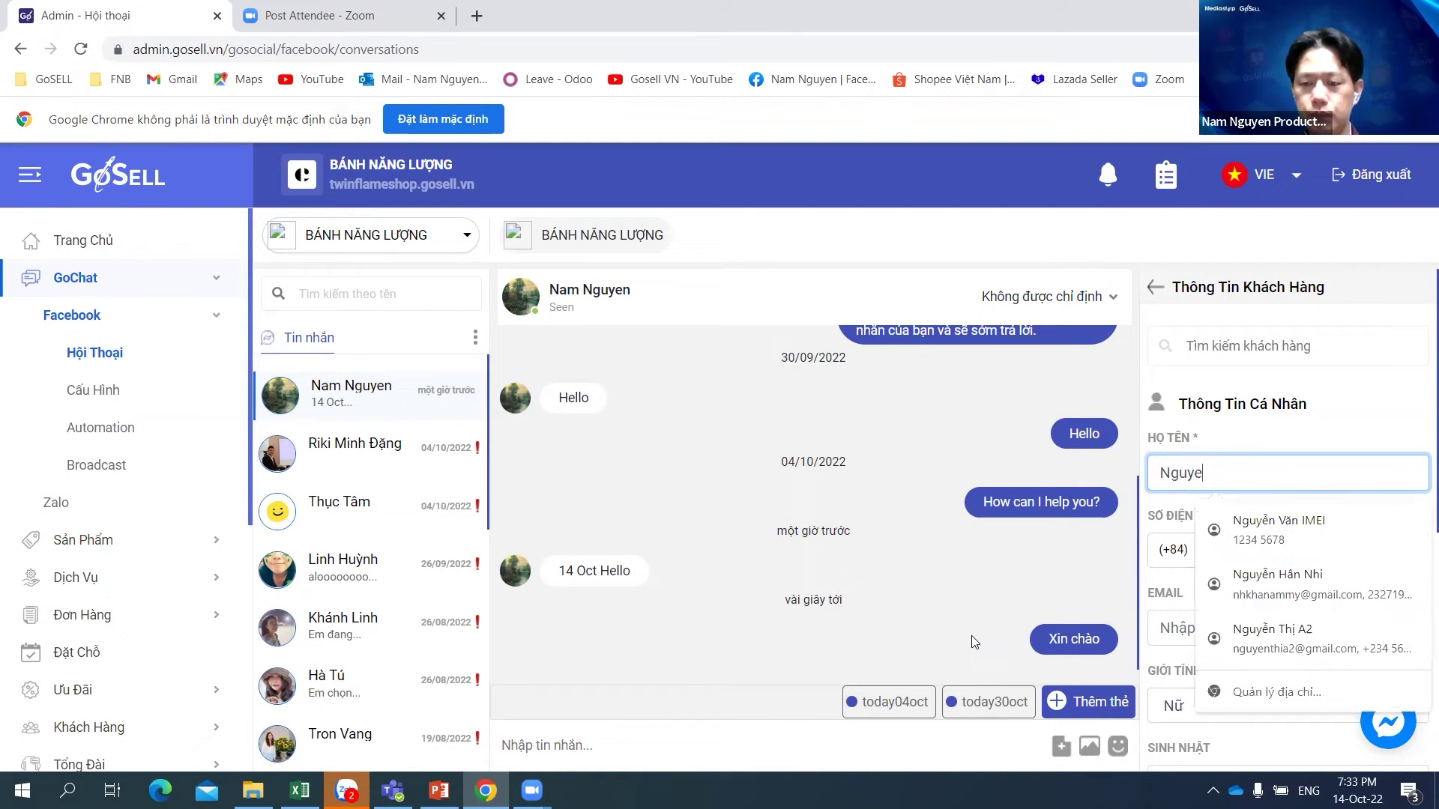
type("e")
type("n Văn")
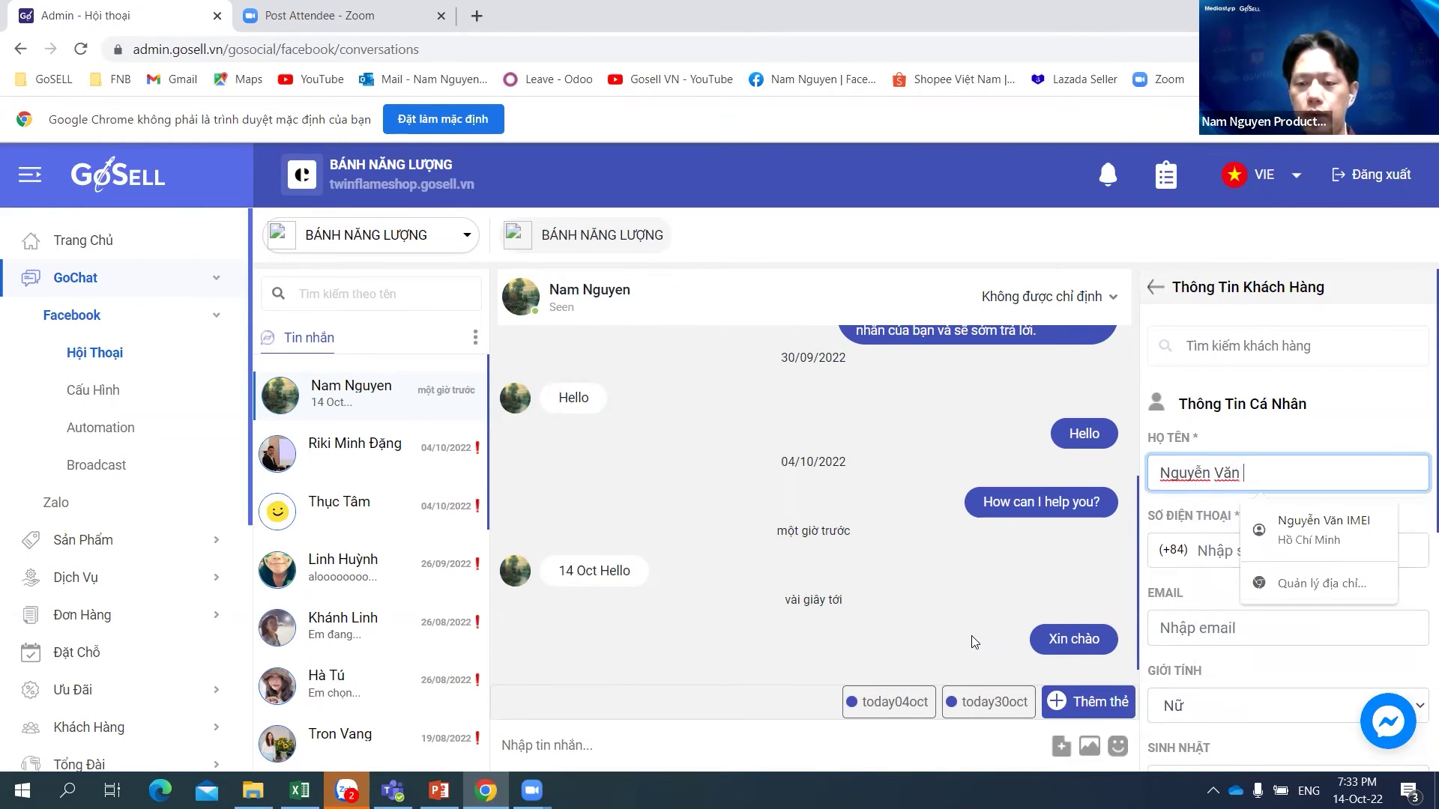
type(" A")
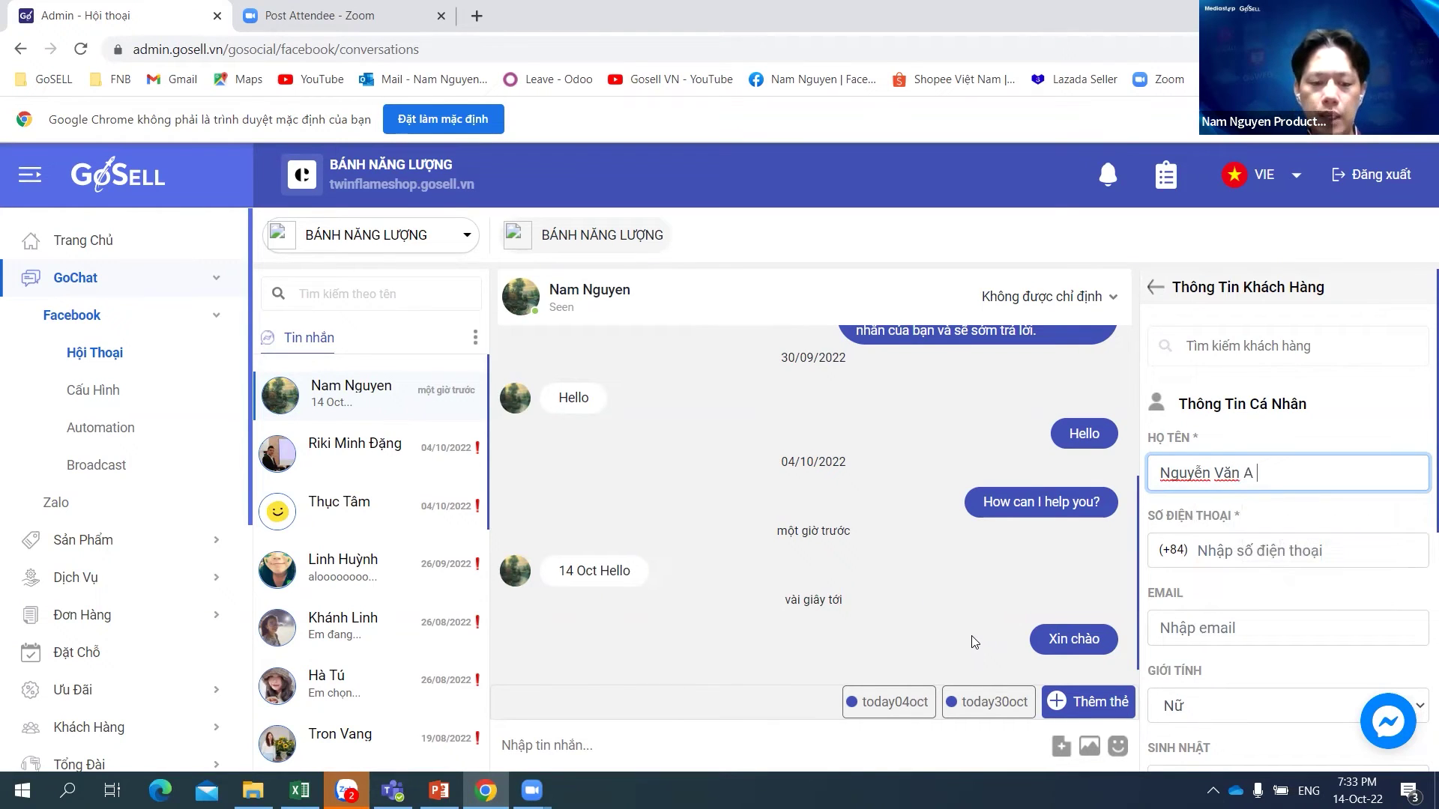
type(" 14 Oct")
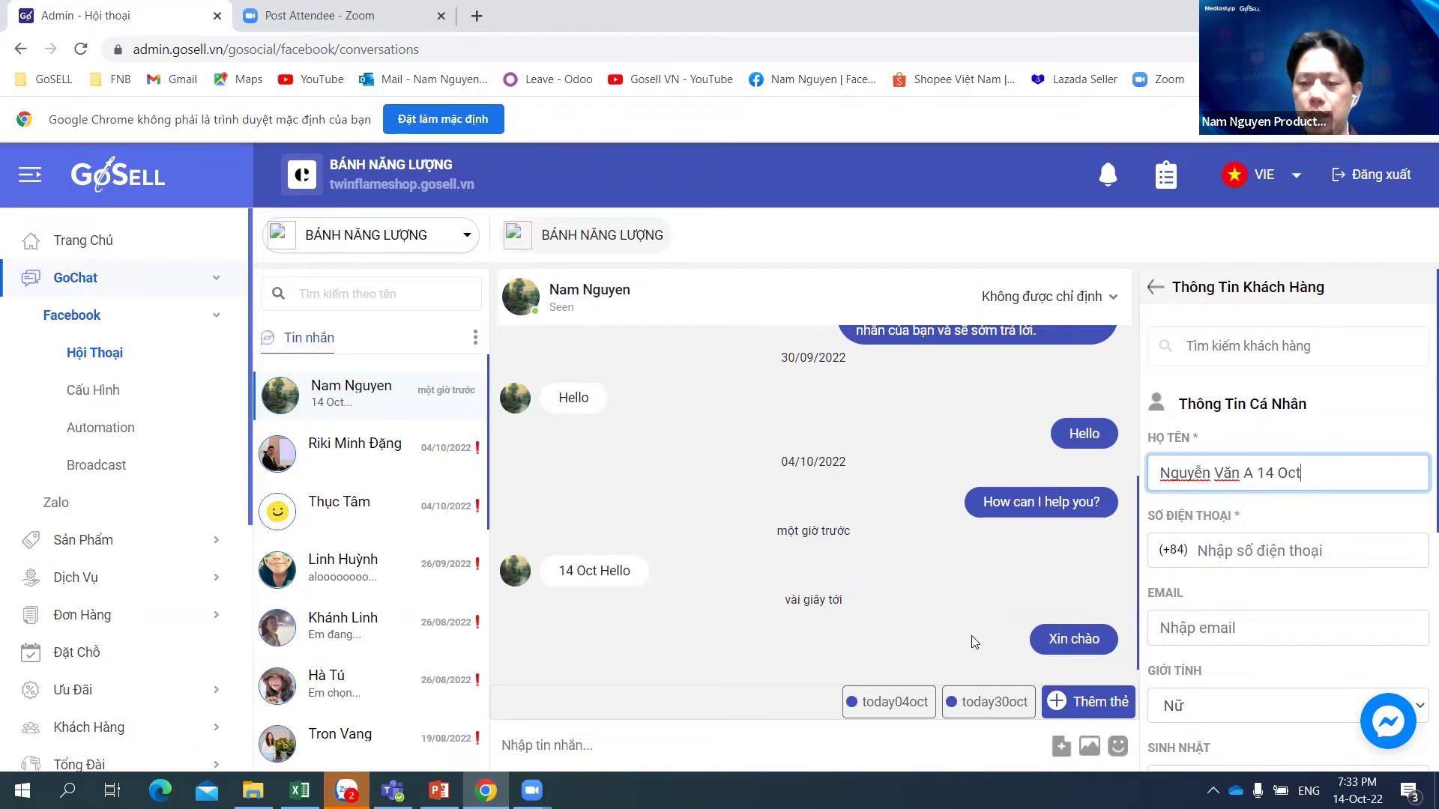
left_click(1334, 551)
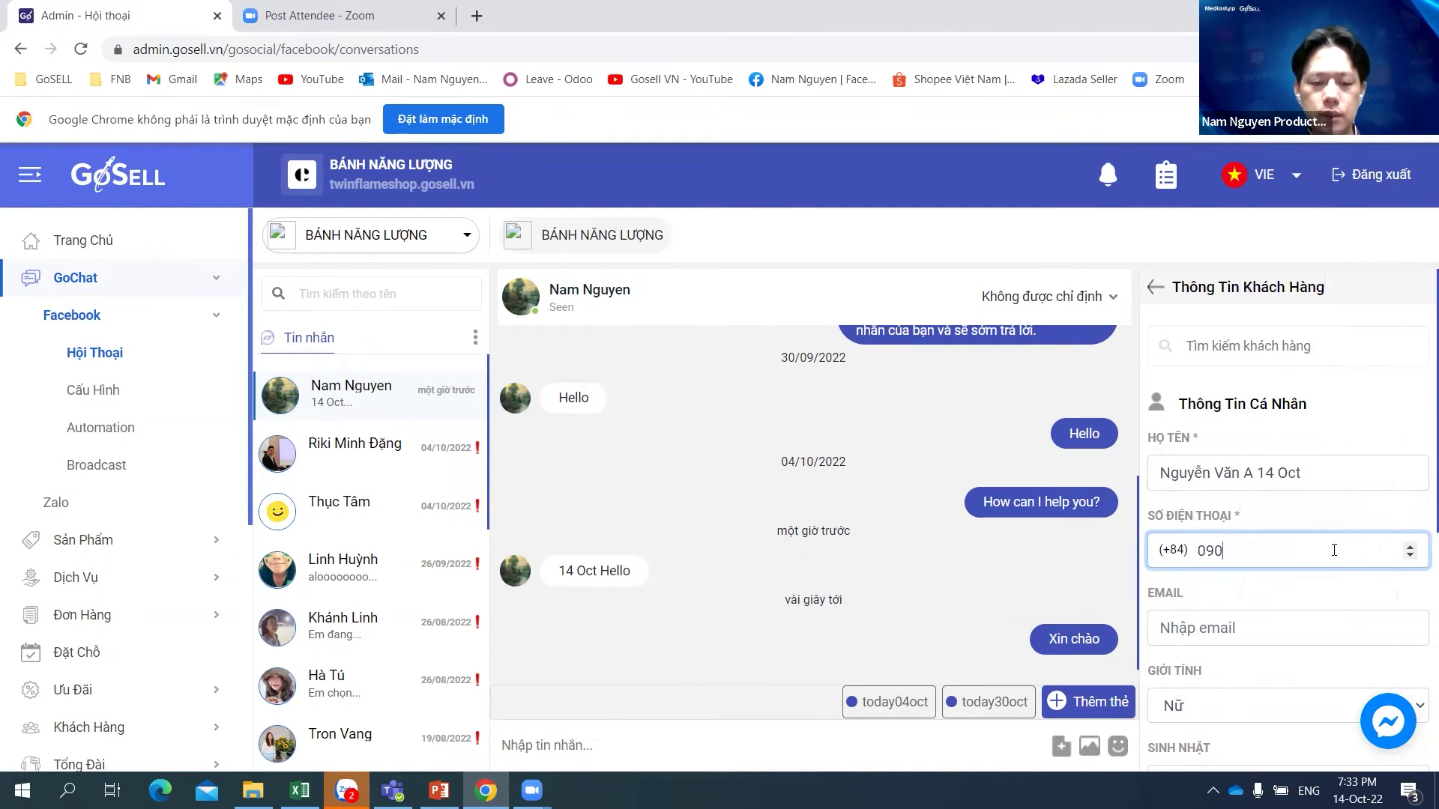
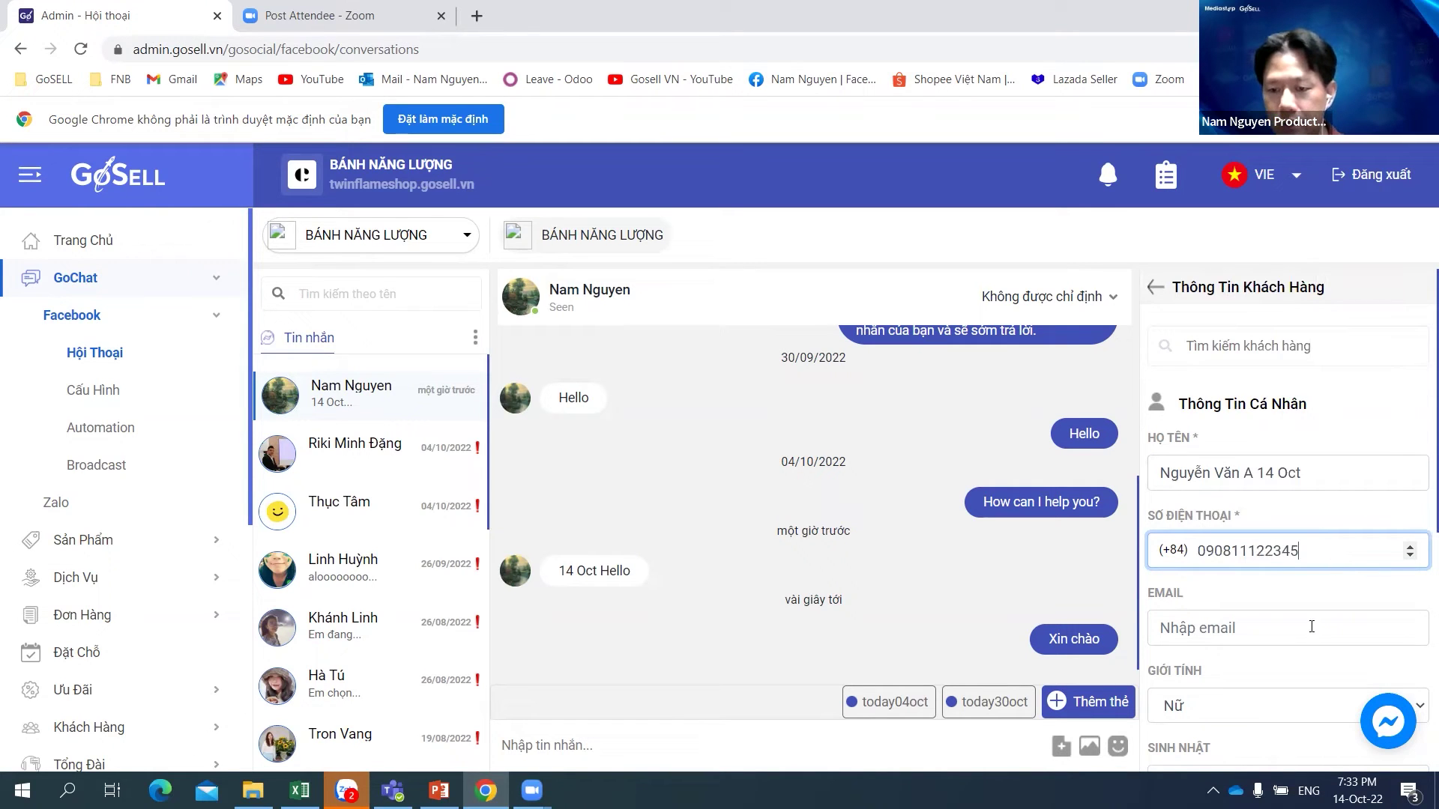
left_click(1286, 627)
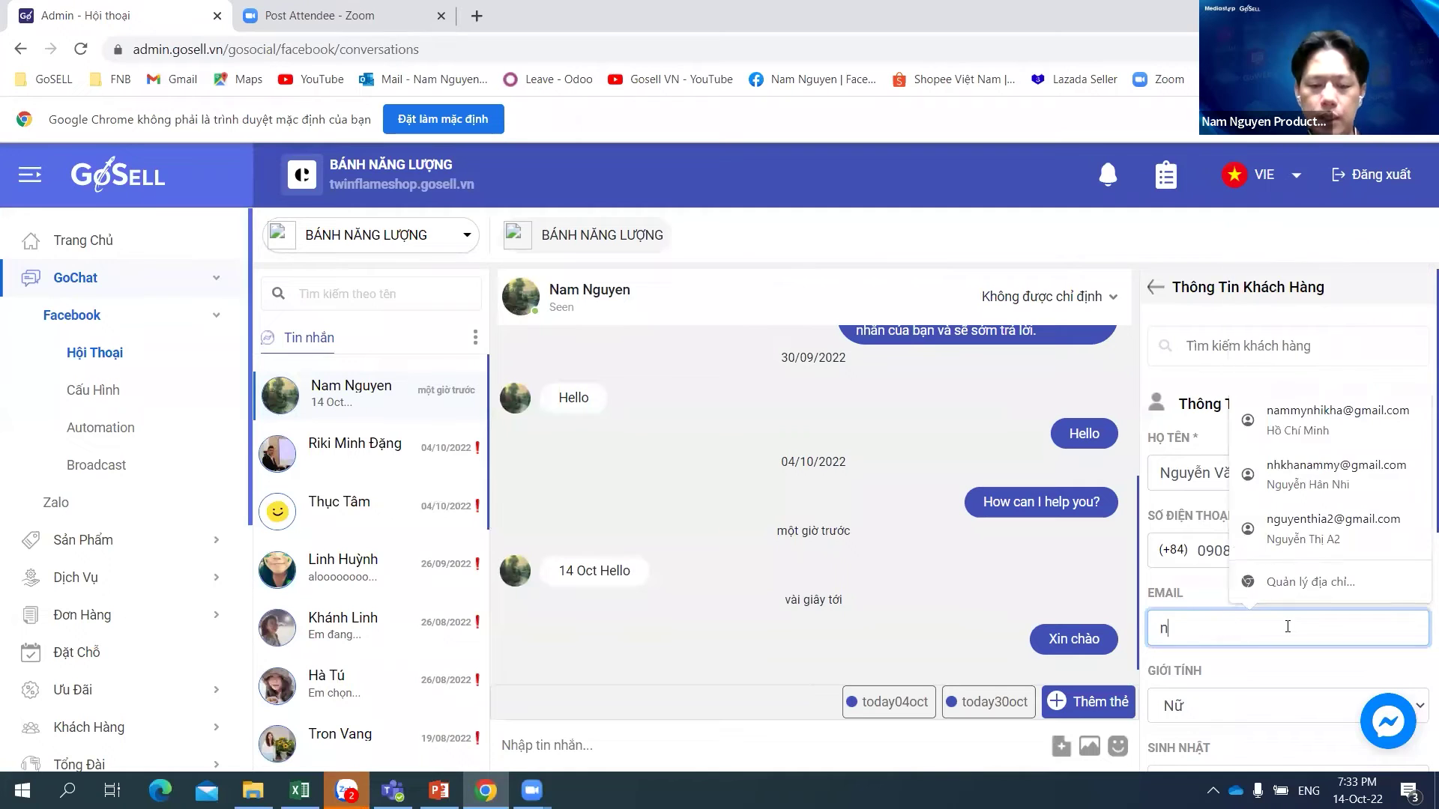
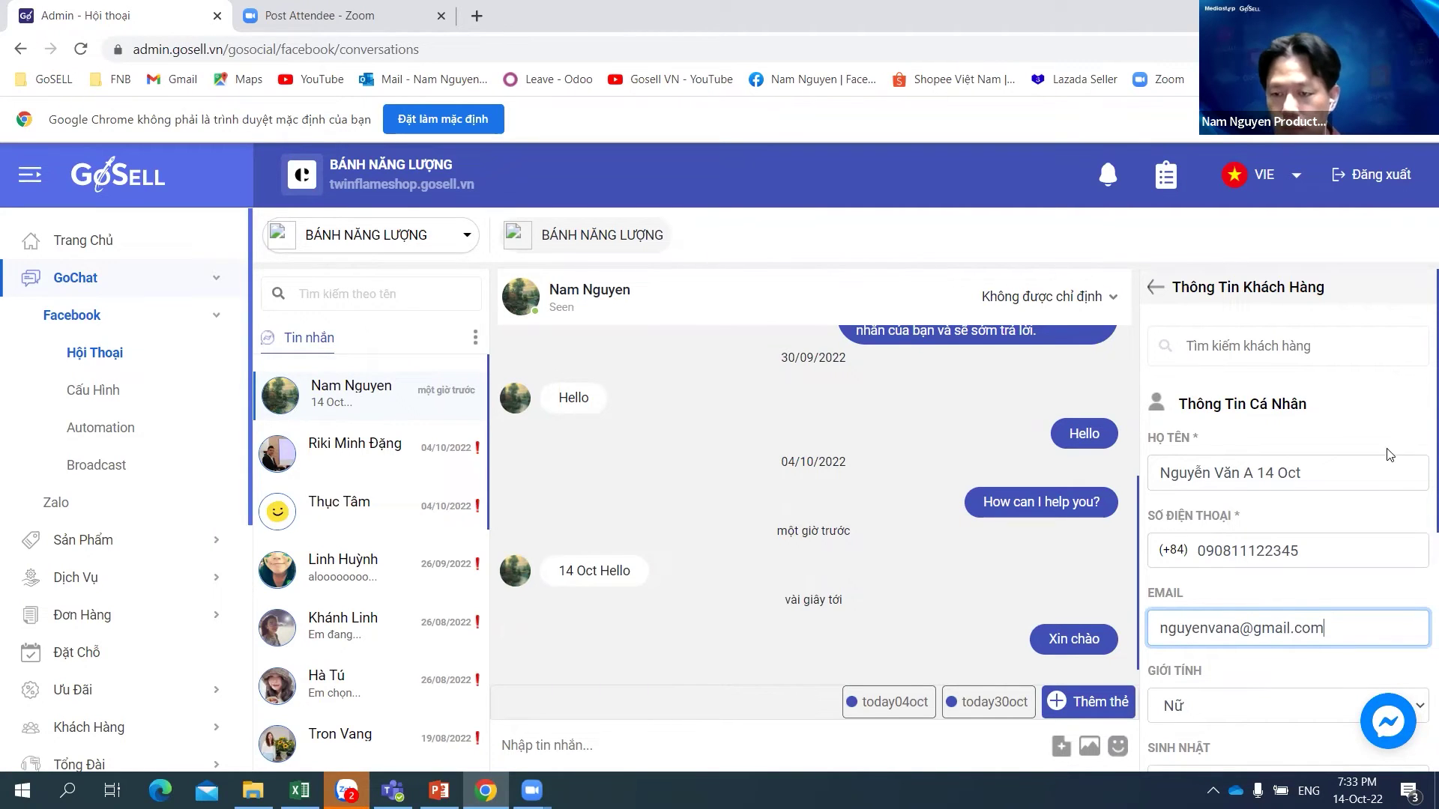
Step: Fill in the street address from autofill, then choose the matching district and ward
scroll(1400, 474, "down", 3)
scroll(1400, 474, "down", 2)
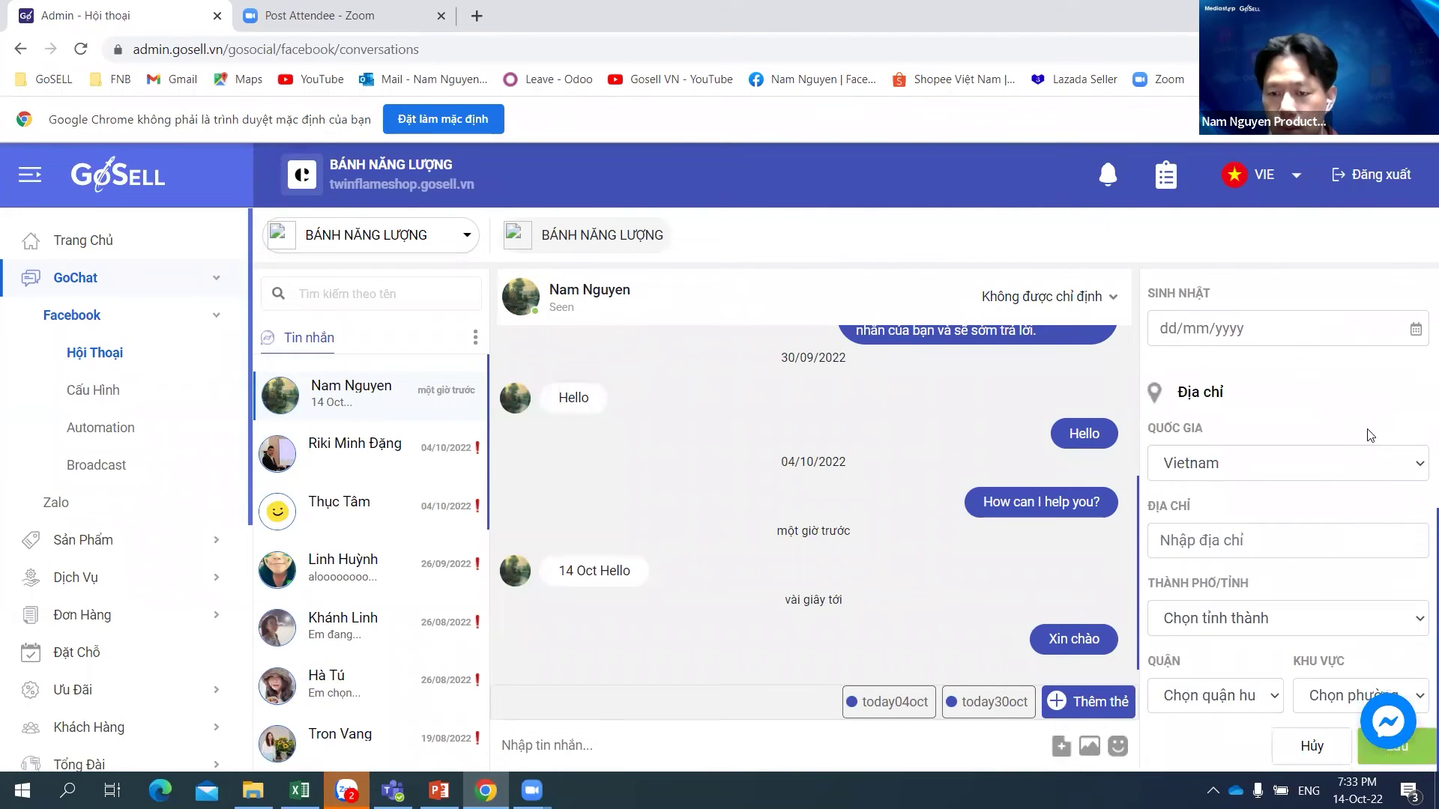
scroll(1372, 592, "up", 2)
scroll(1367, 555, "down", 2)
scroll(1283, 532, "up", 5)
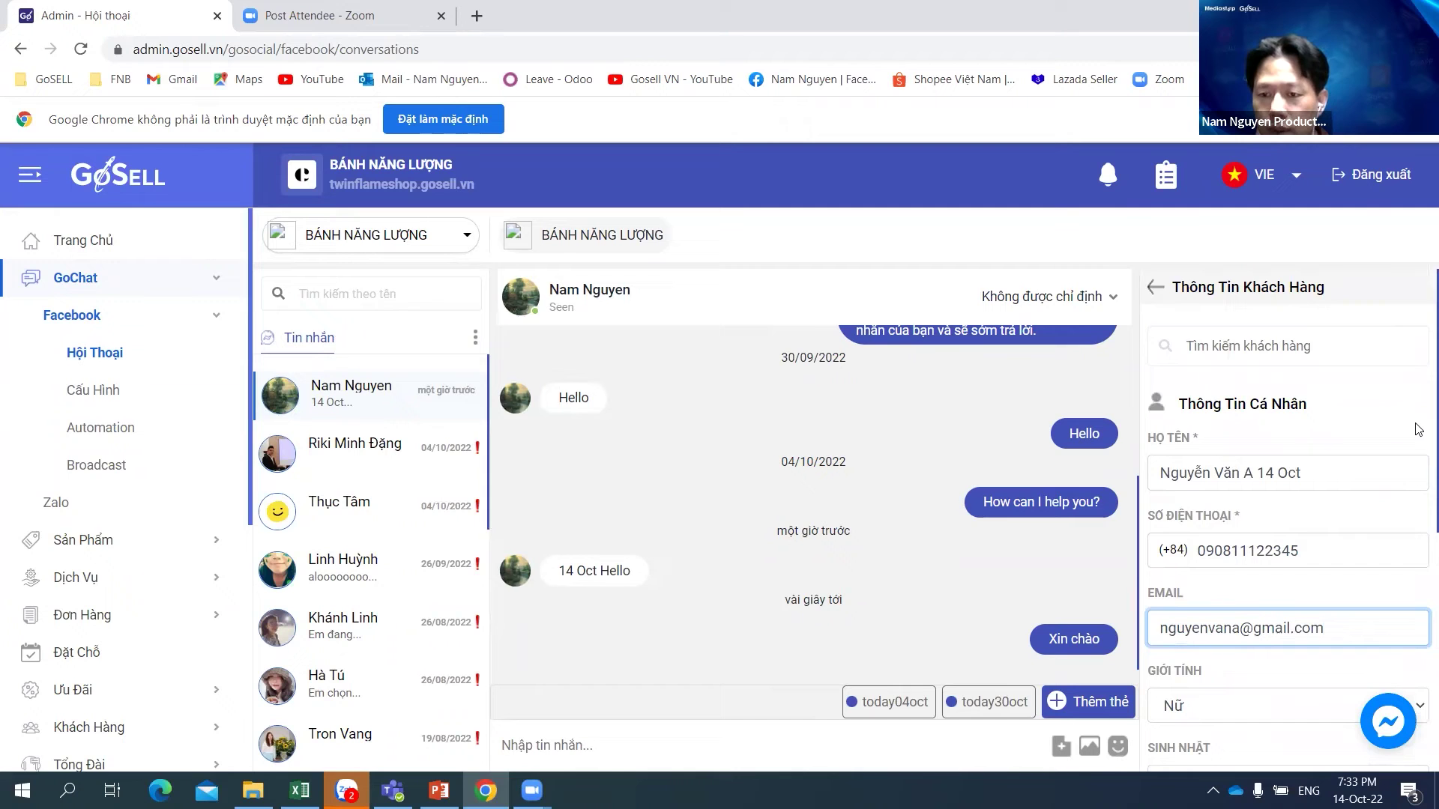
scroll(1389, 425, "down", 3)
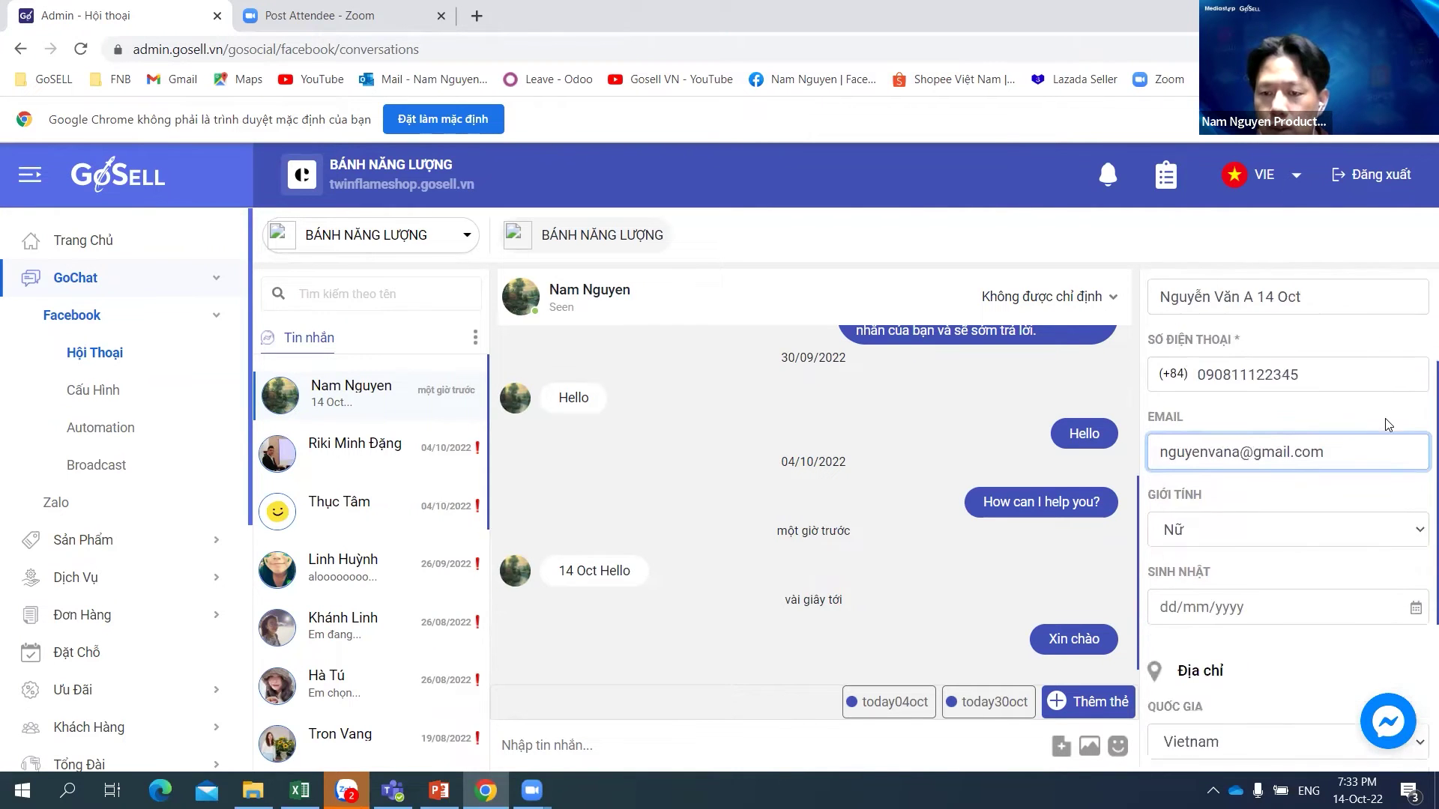
scroll(1397, 424, "down", 4)
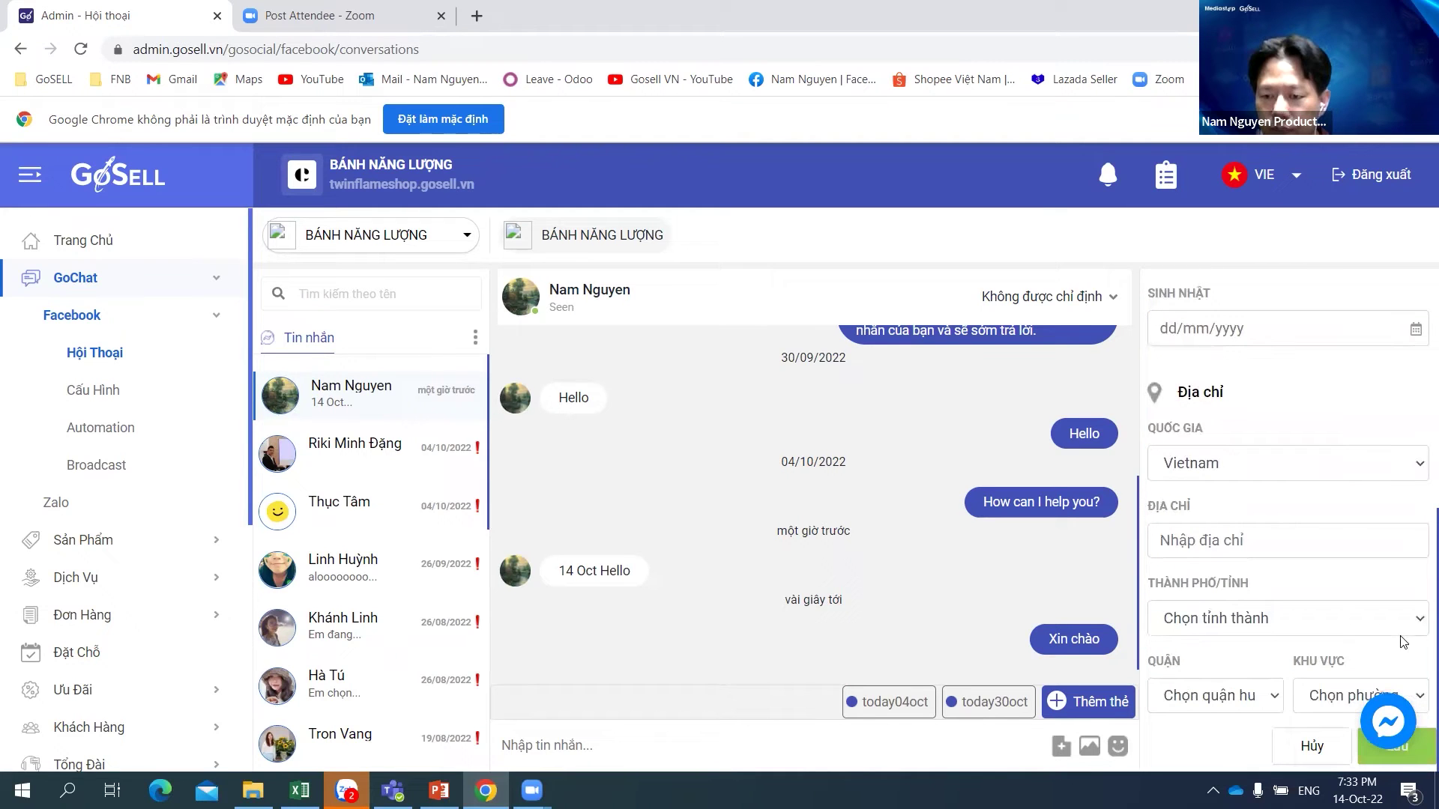
left_click(1272, 540)
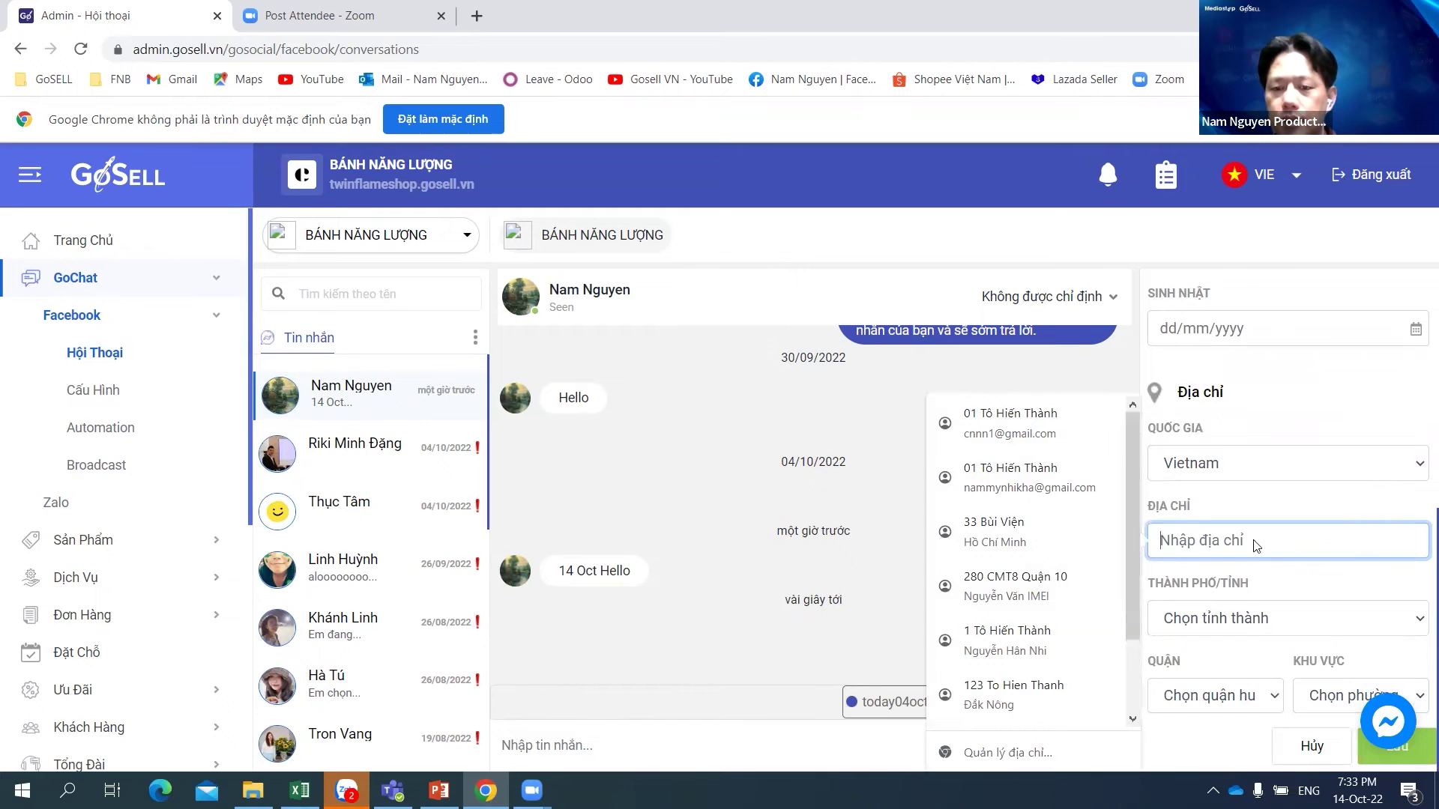
left_click(1004, 424)
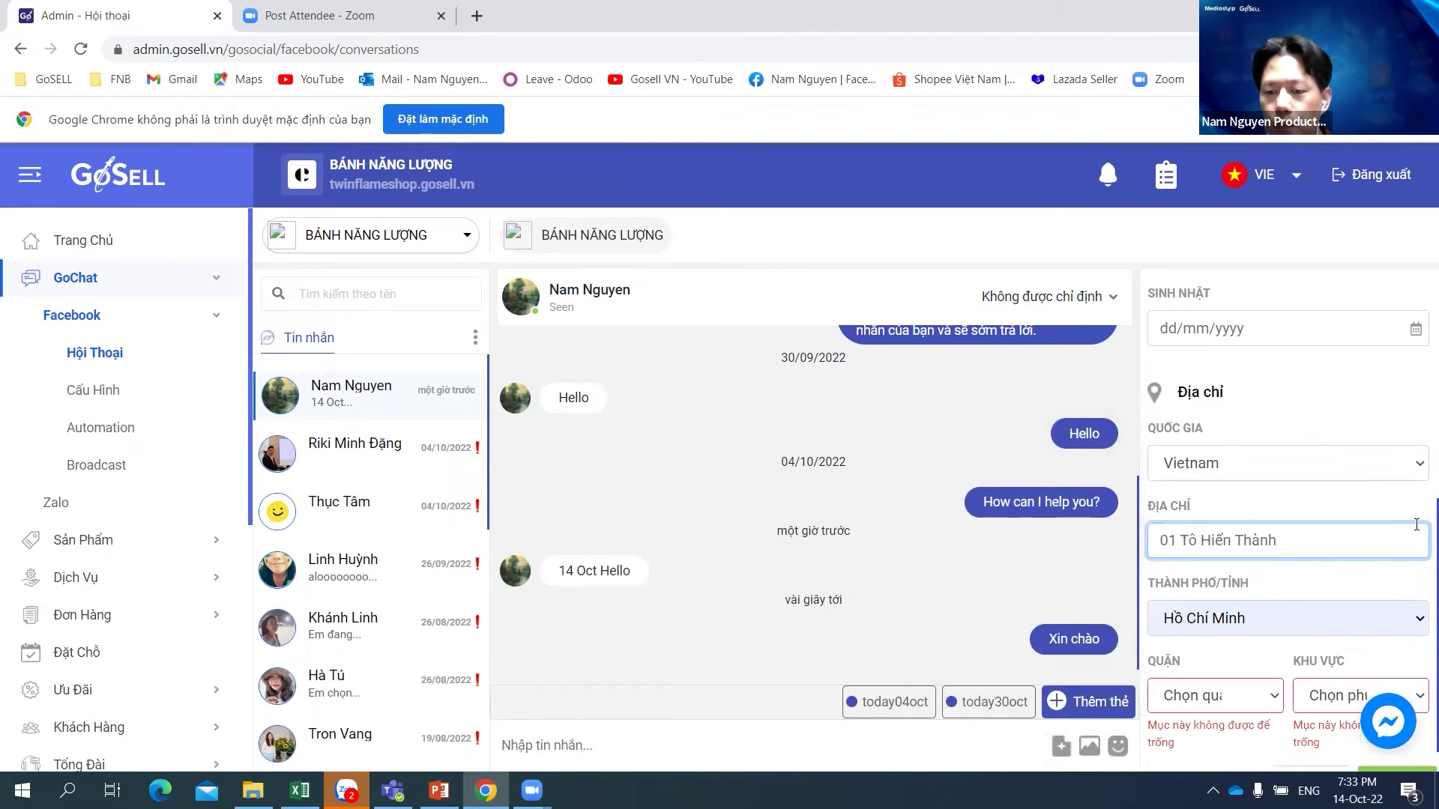
left_click(1250, 696)
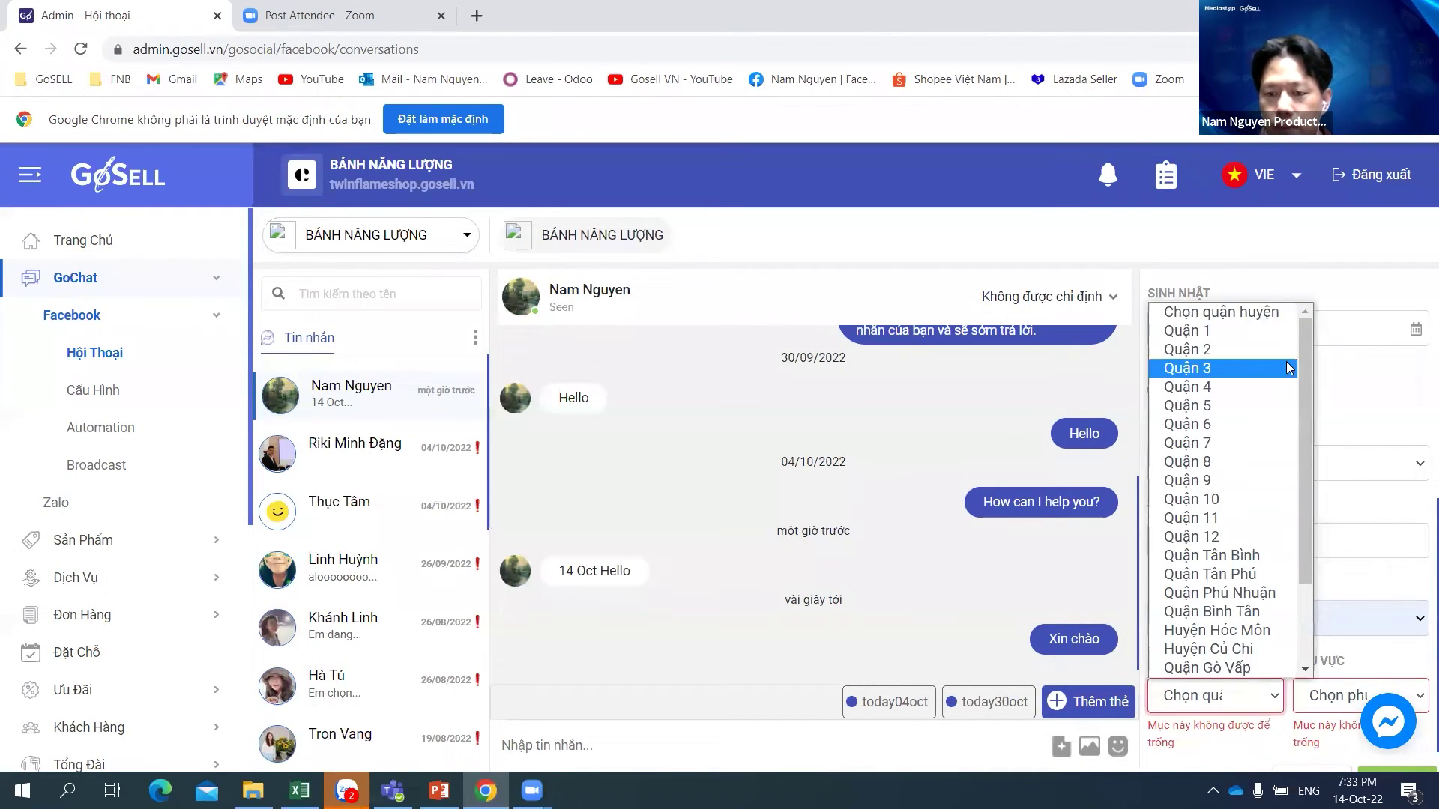
left_click(1288, 501)
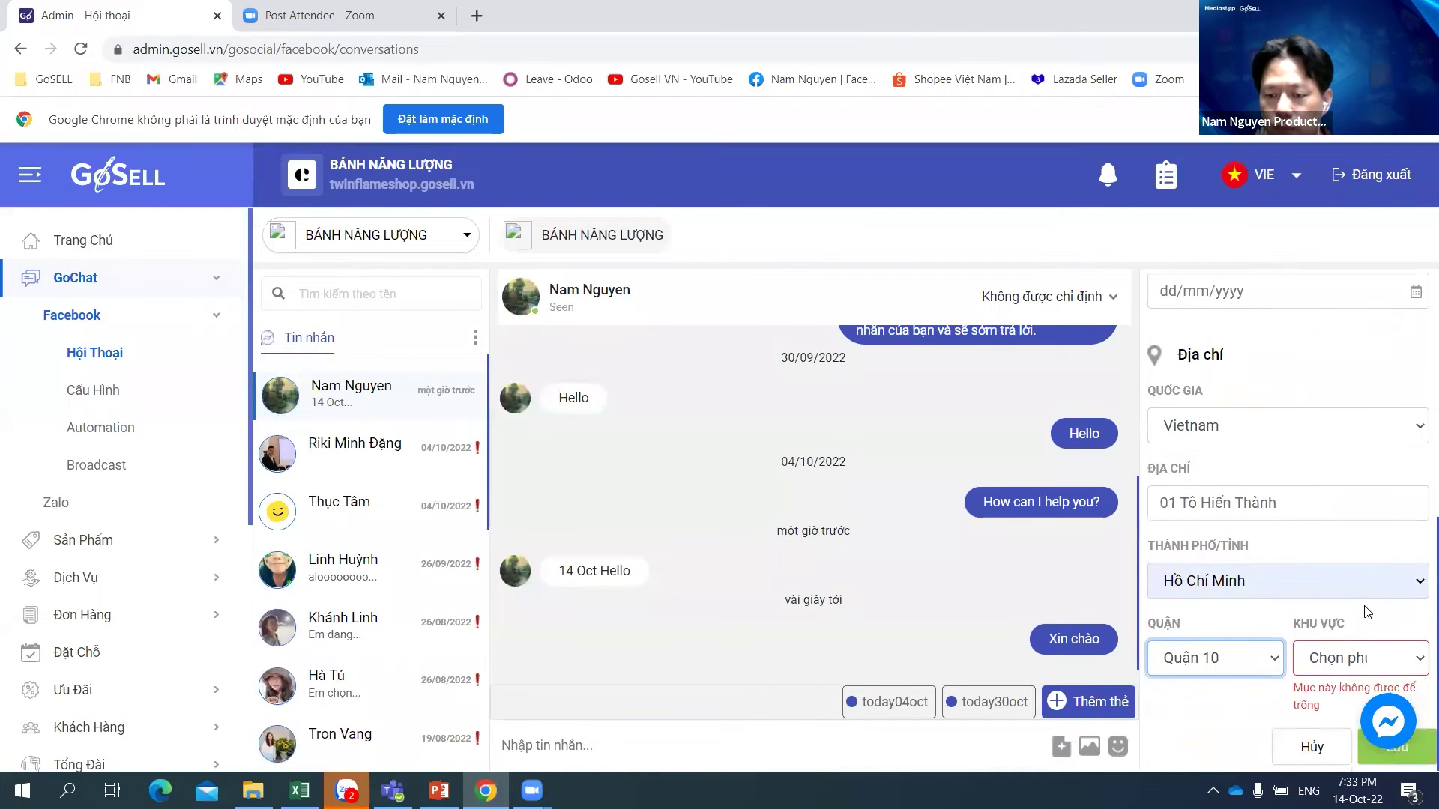
left_click(1364, 664)
left_click(1397, 388)
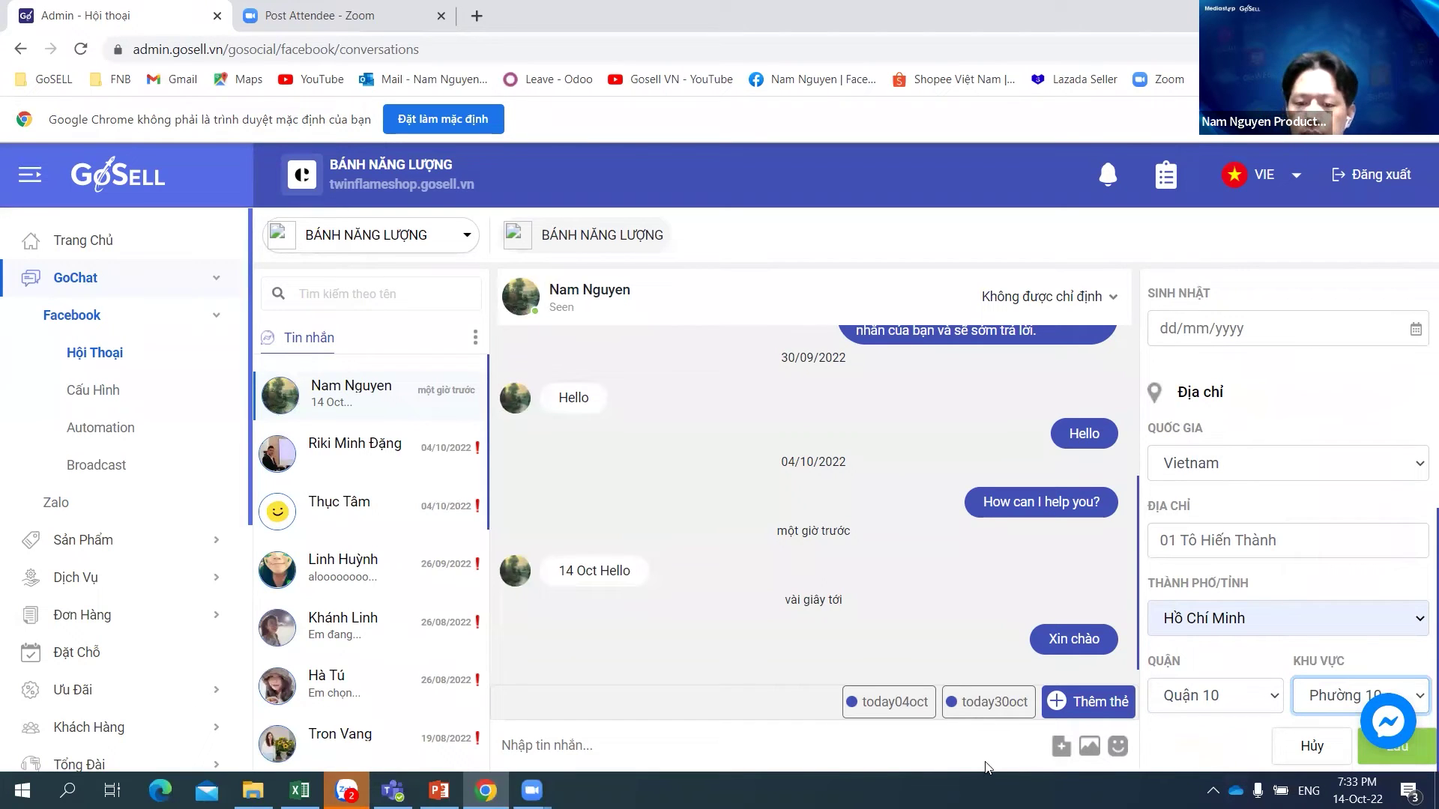
Step: Add the tag 14oct in the Quản lý thẻ tag manager and close it
left_click(1100, 709)
left_click(1100, 709)
left_click(1100, 709)
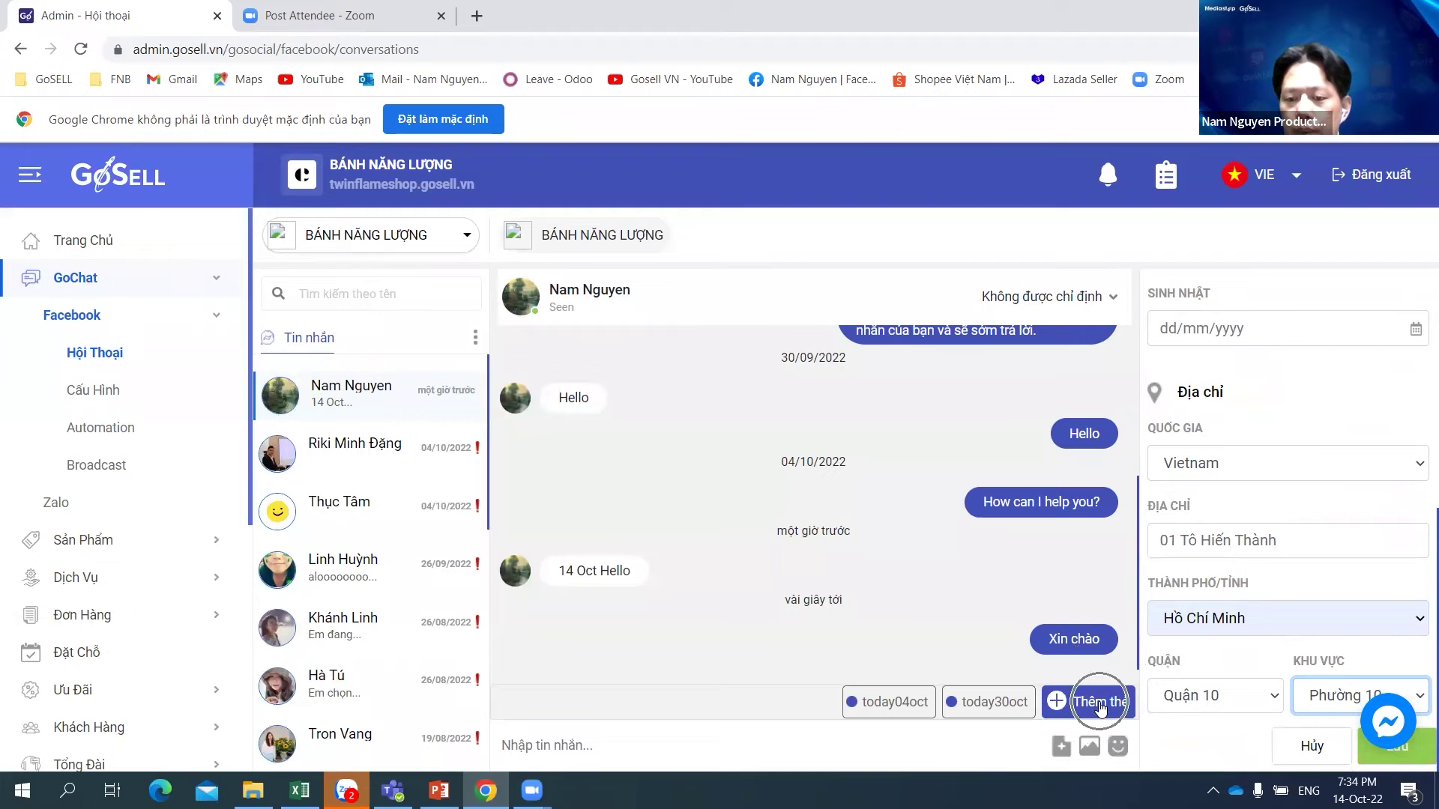
left_click(1100, 709)
left_click(1100, 709)
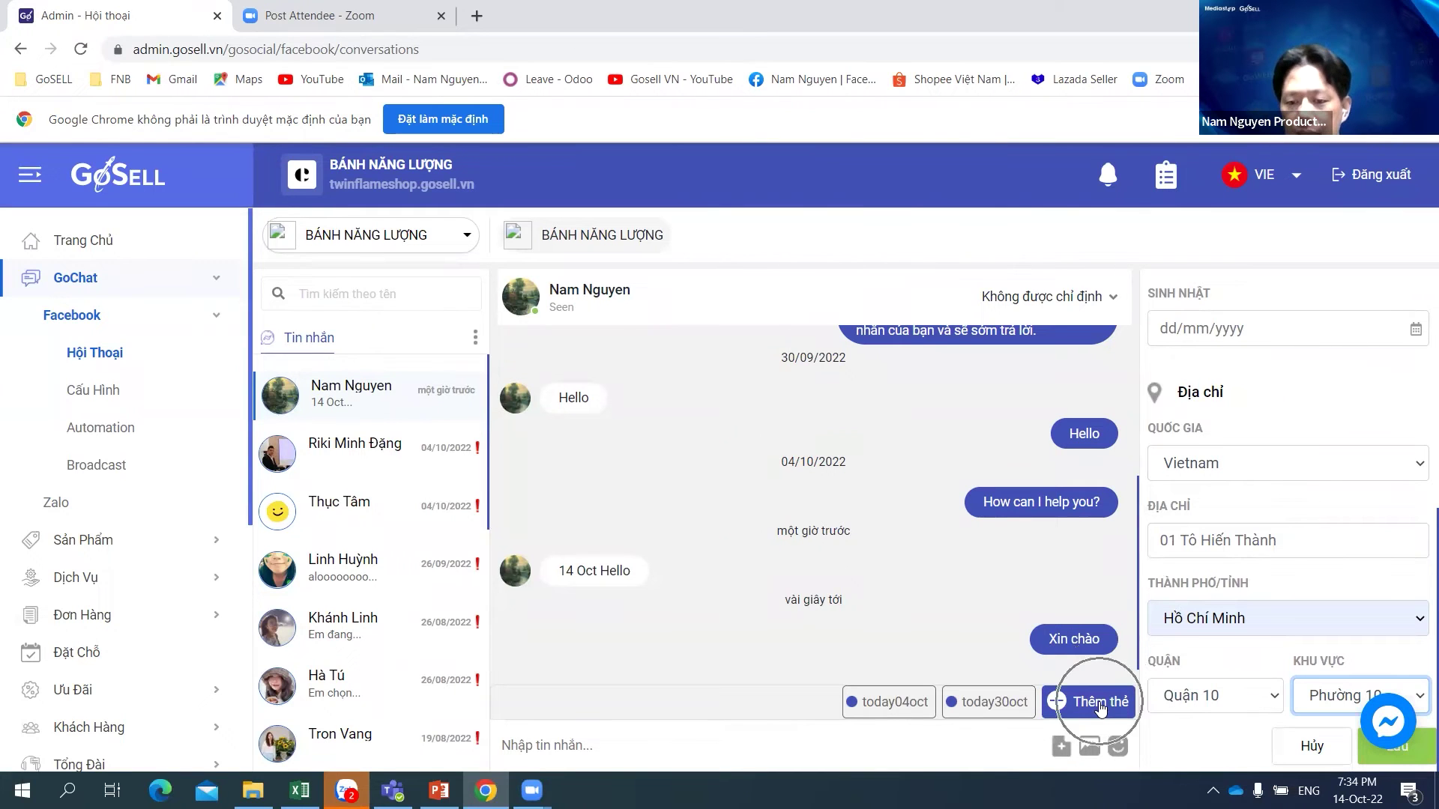
left_click(1099, 709)
left_click(1100, 709)
left_click(1100, 709)
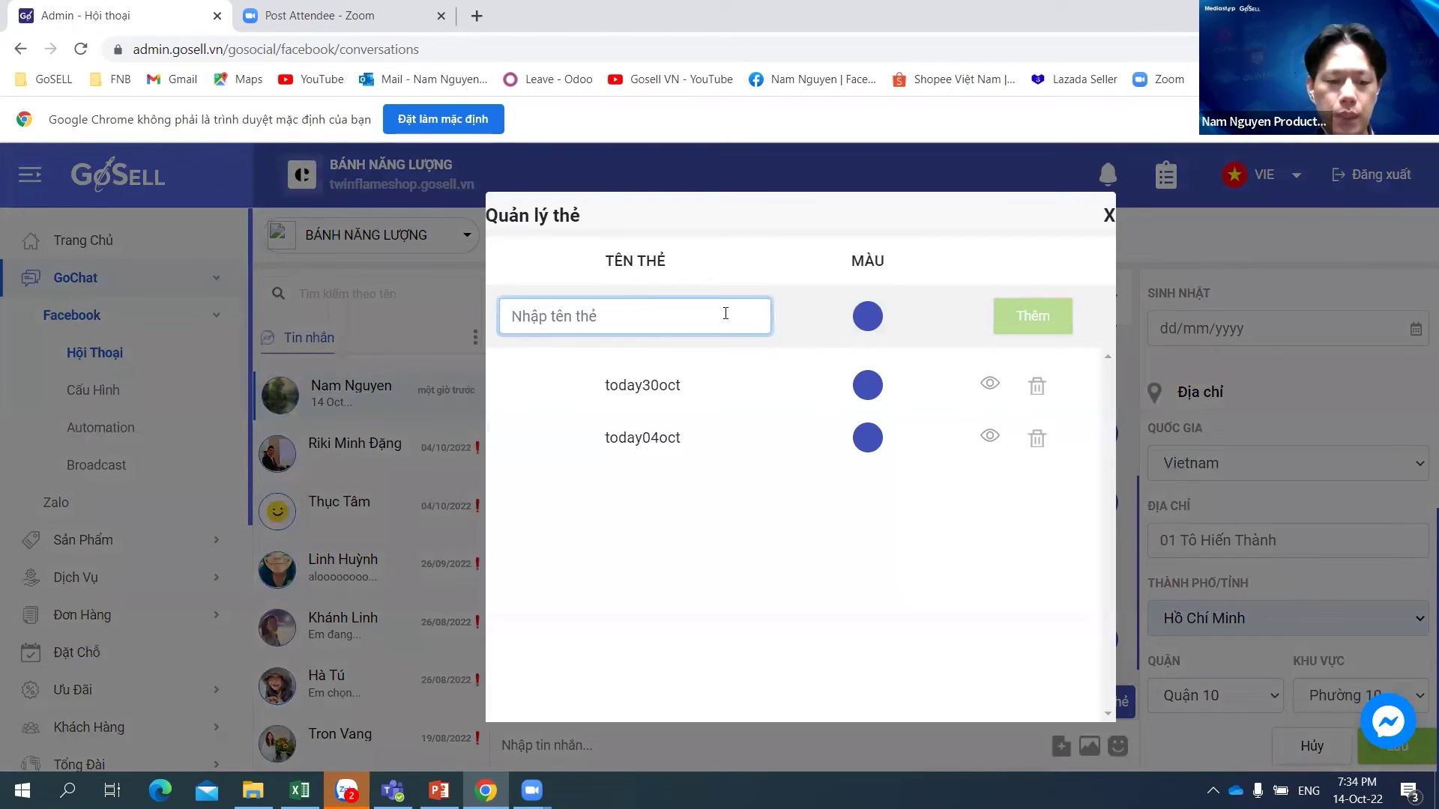
type("14")
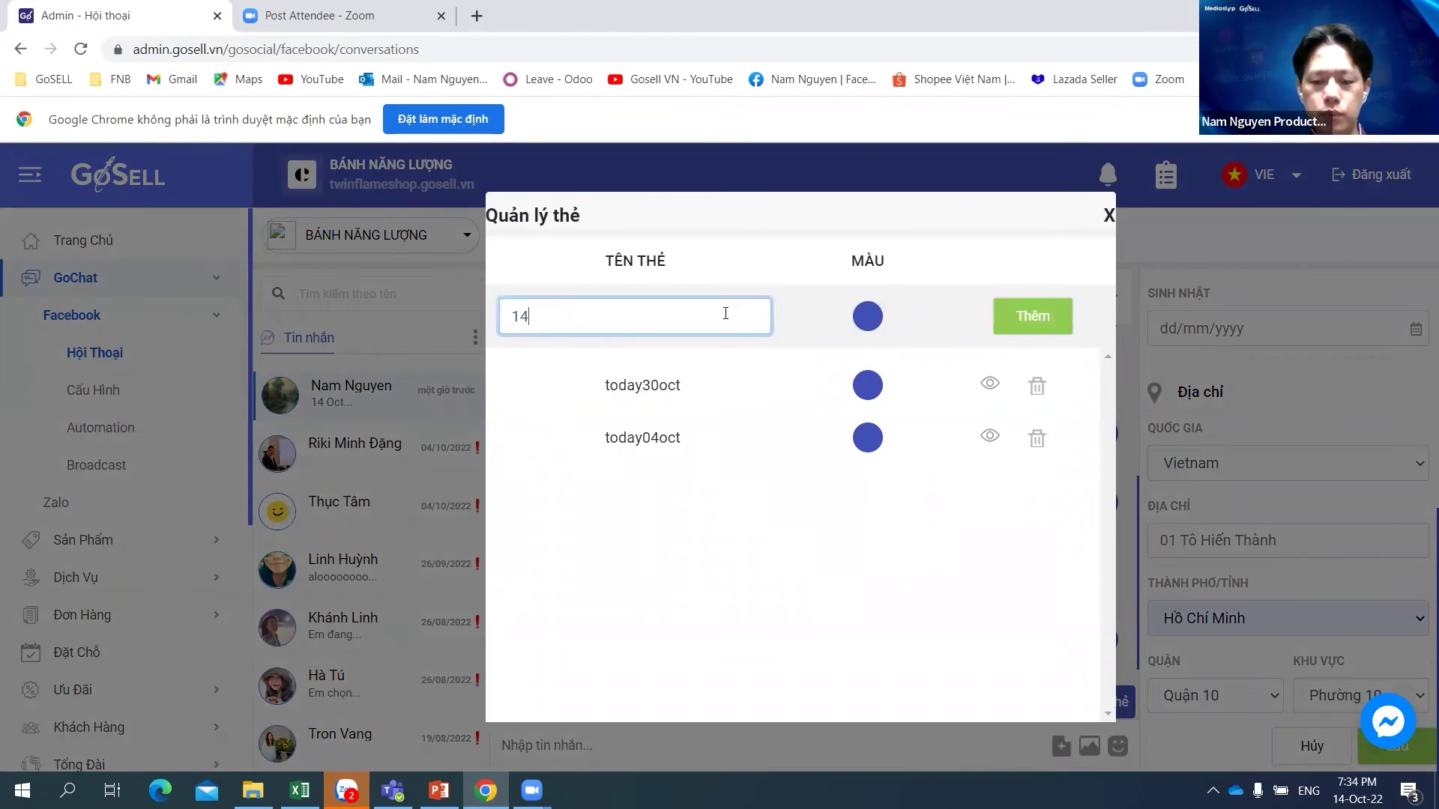
type("octy")
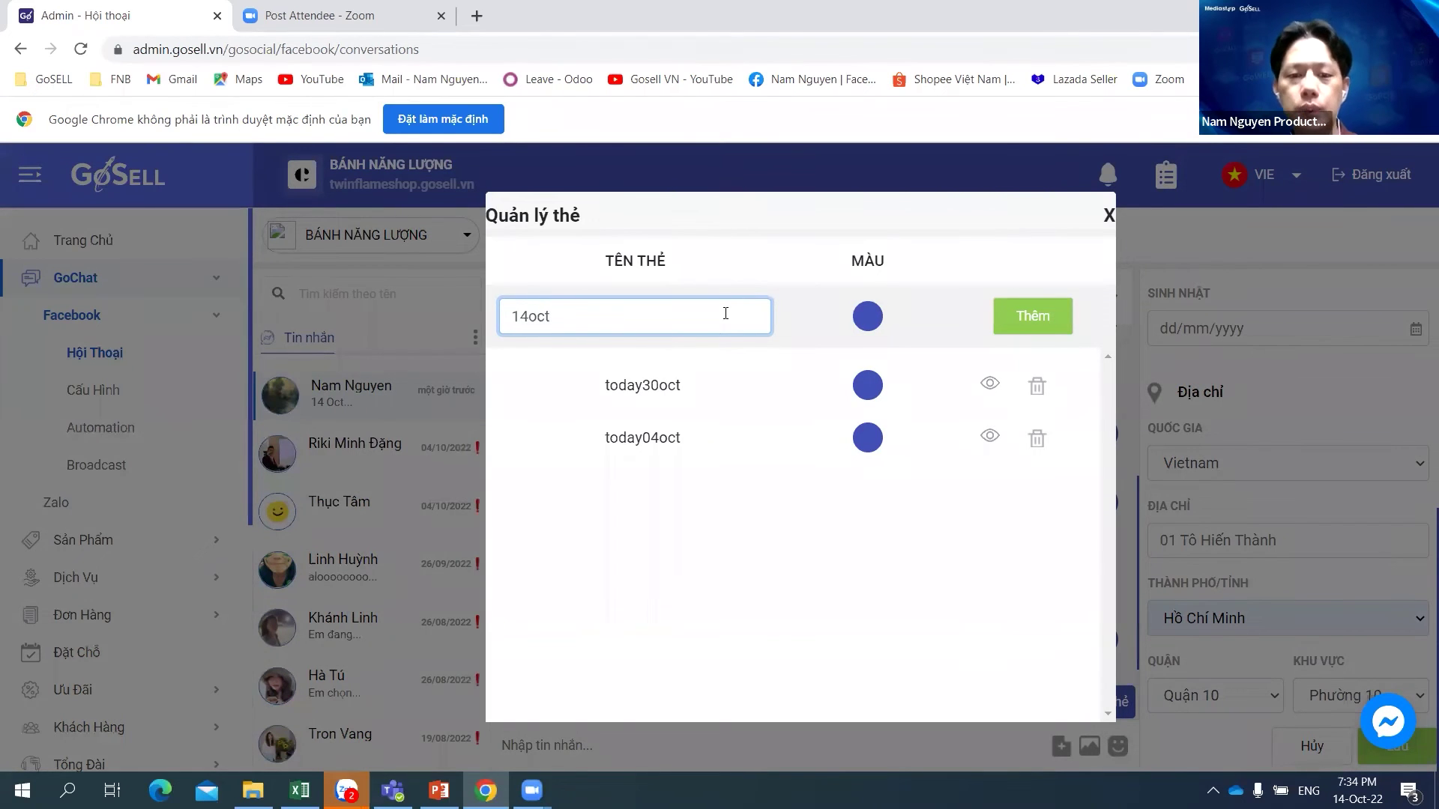
left_click(1036, 321)
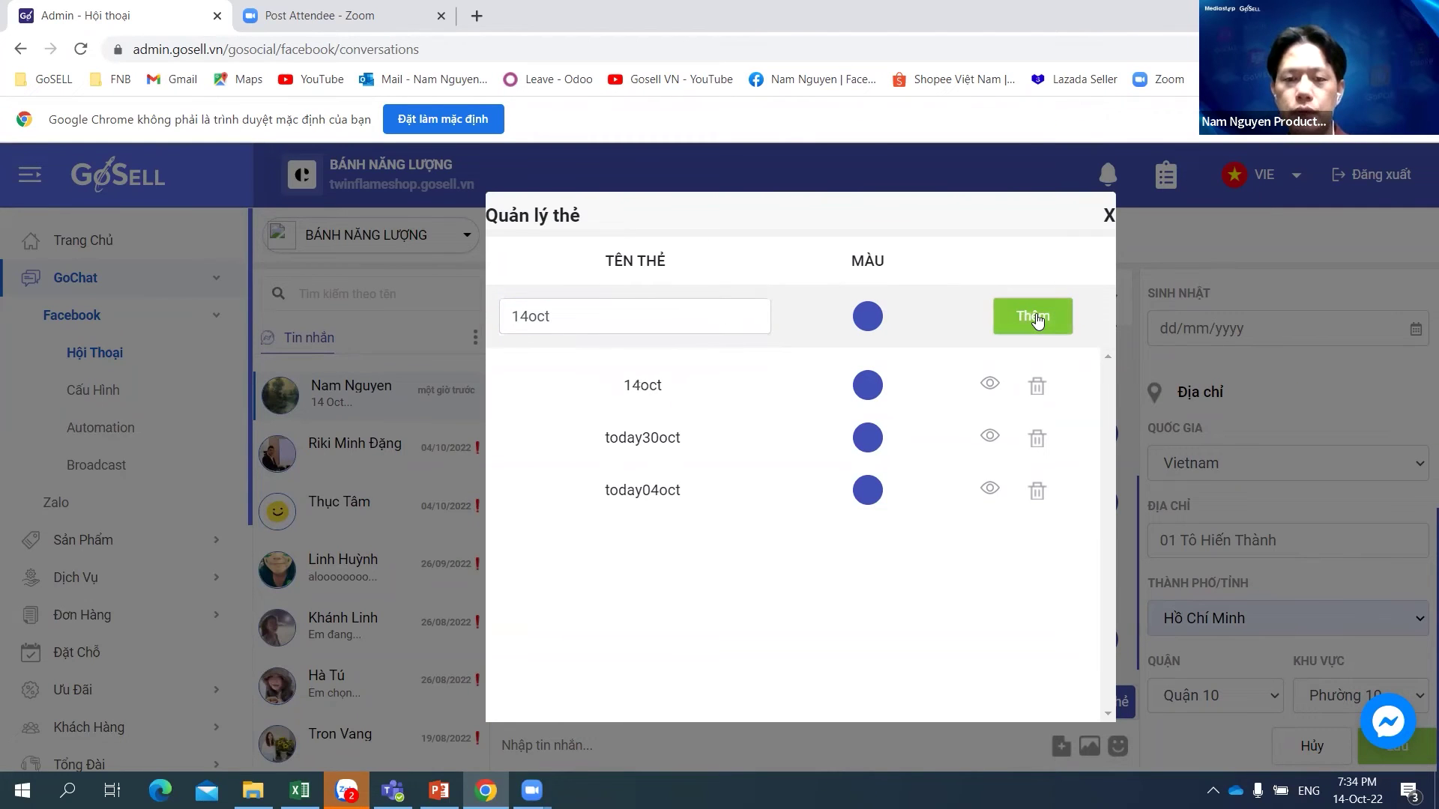
left_click(1108, 216)
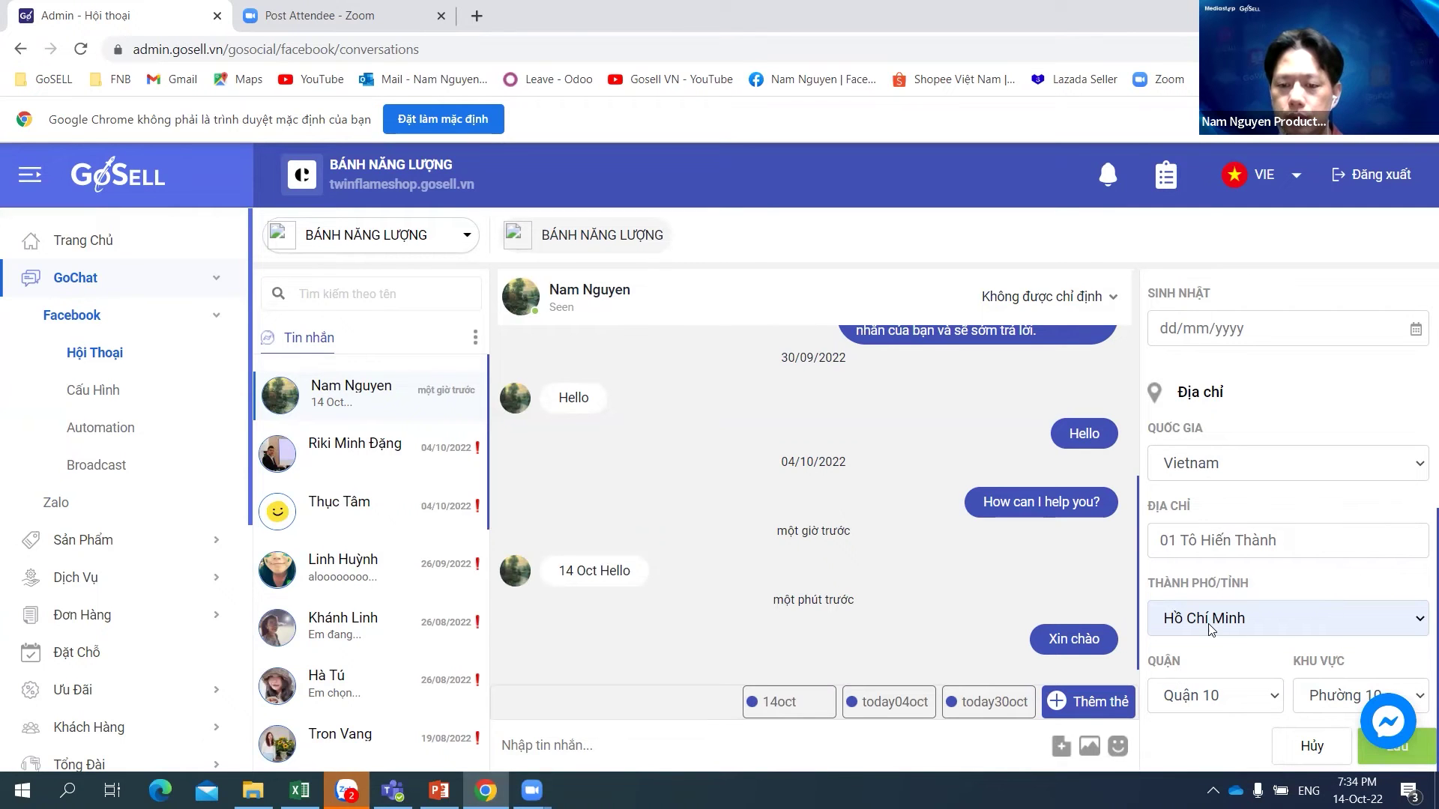
Step: Save the customer's updated details, accepting the browser's save-address prompt
left_click(1422, 758)
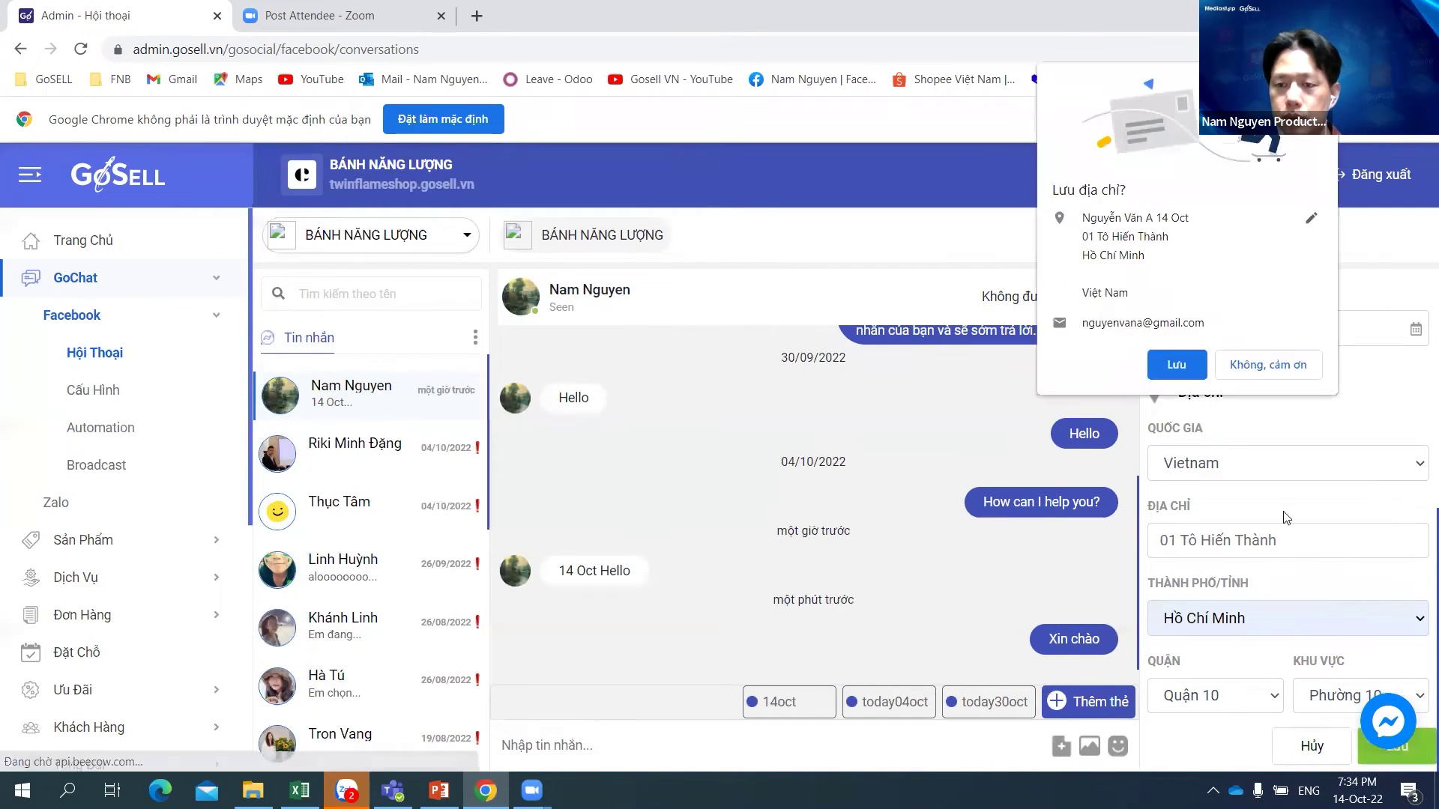
left_click(1178, 366)
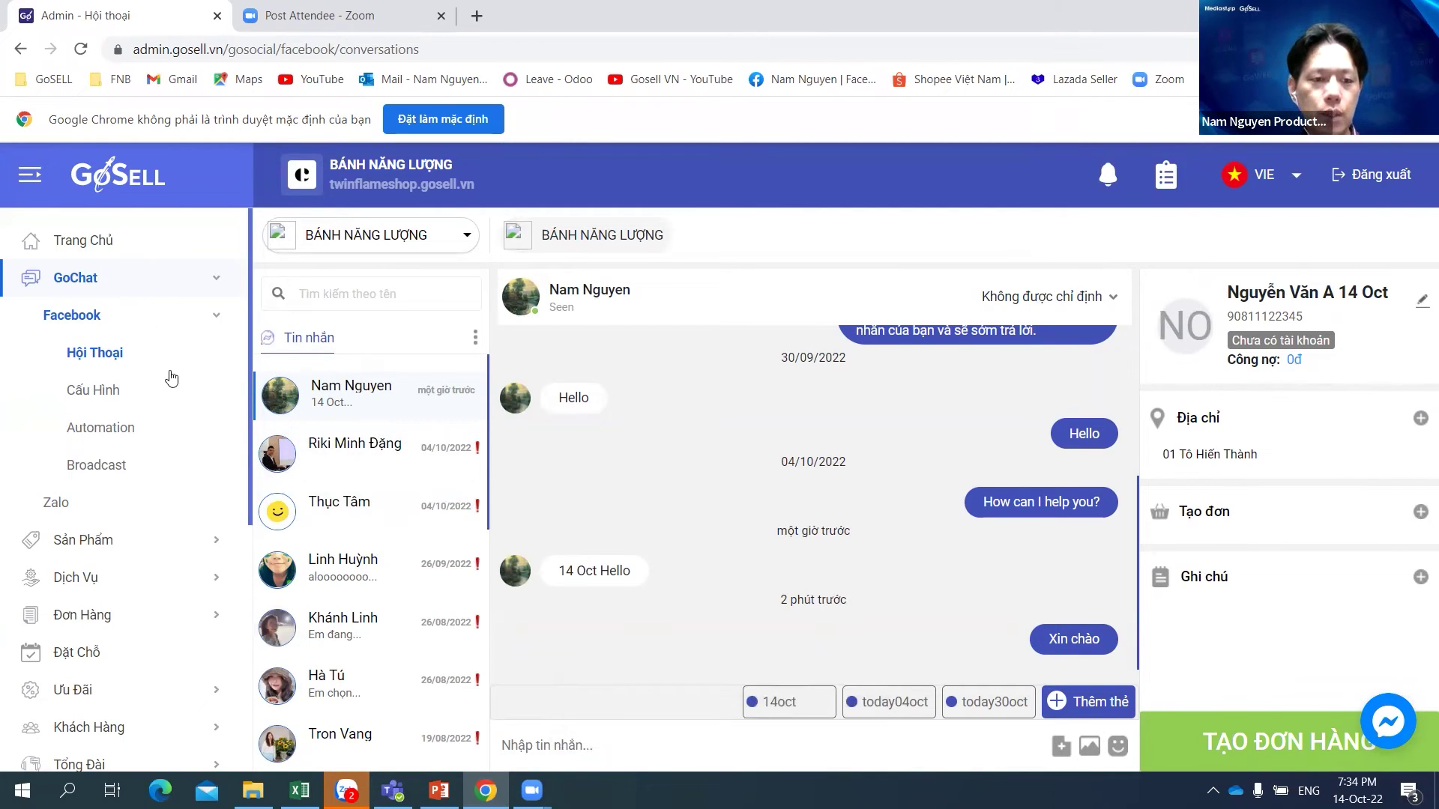
scroll(141, 652, "down", 1)
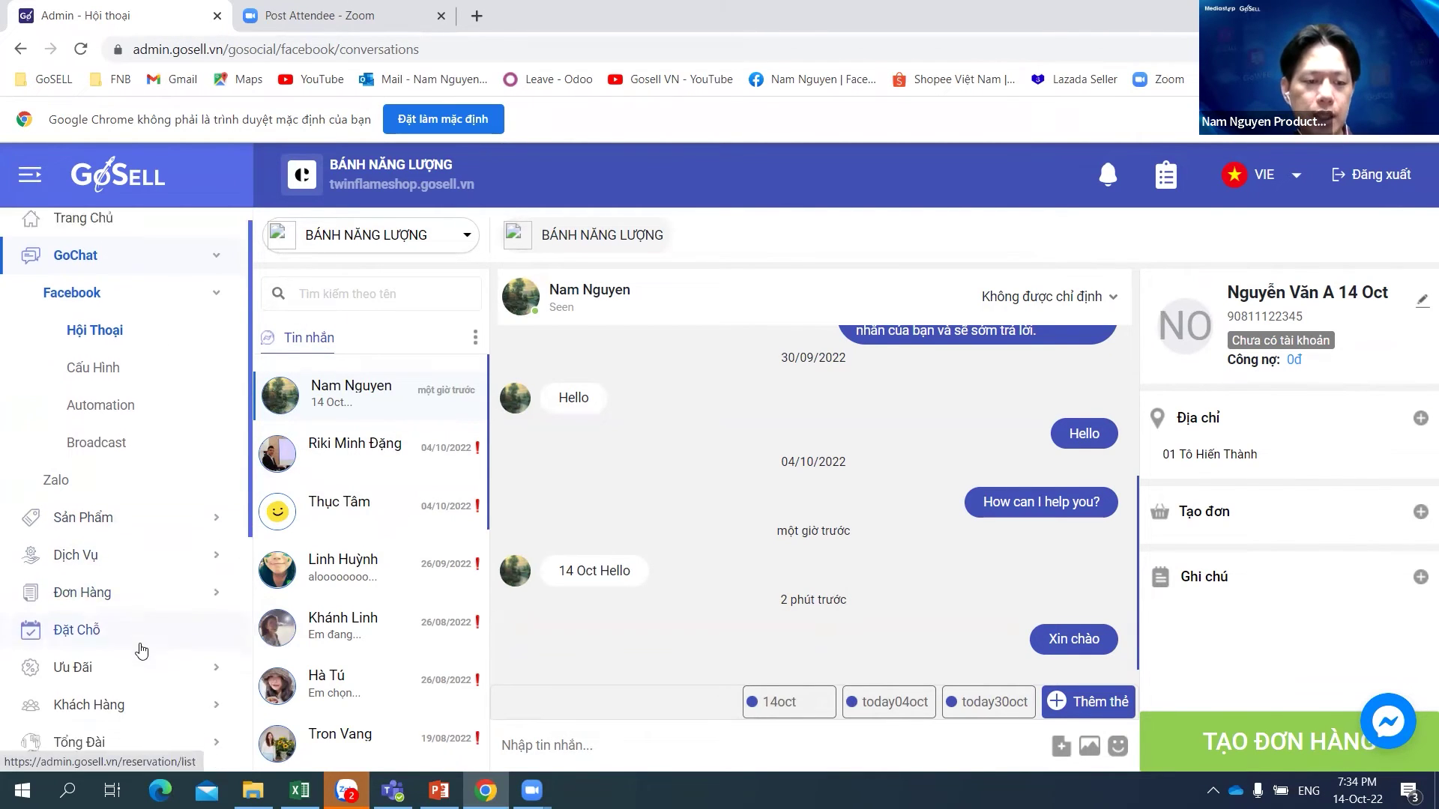
scroll(142, 651, "down", 2)
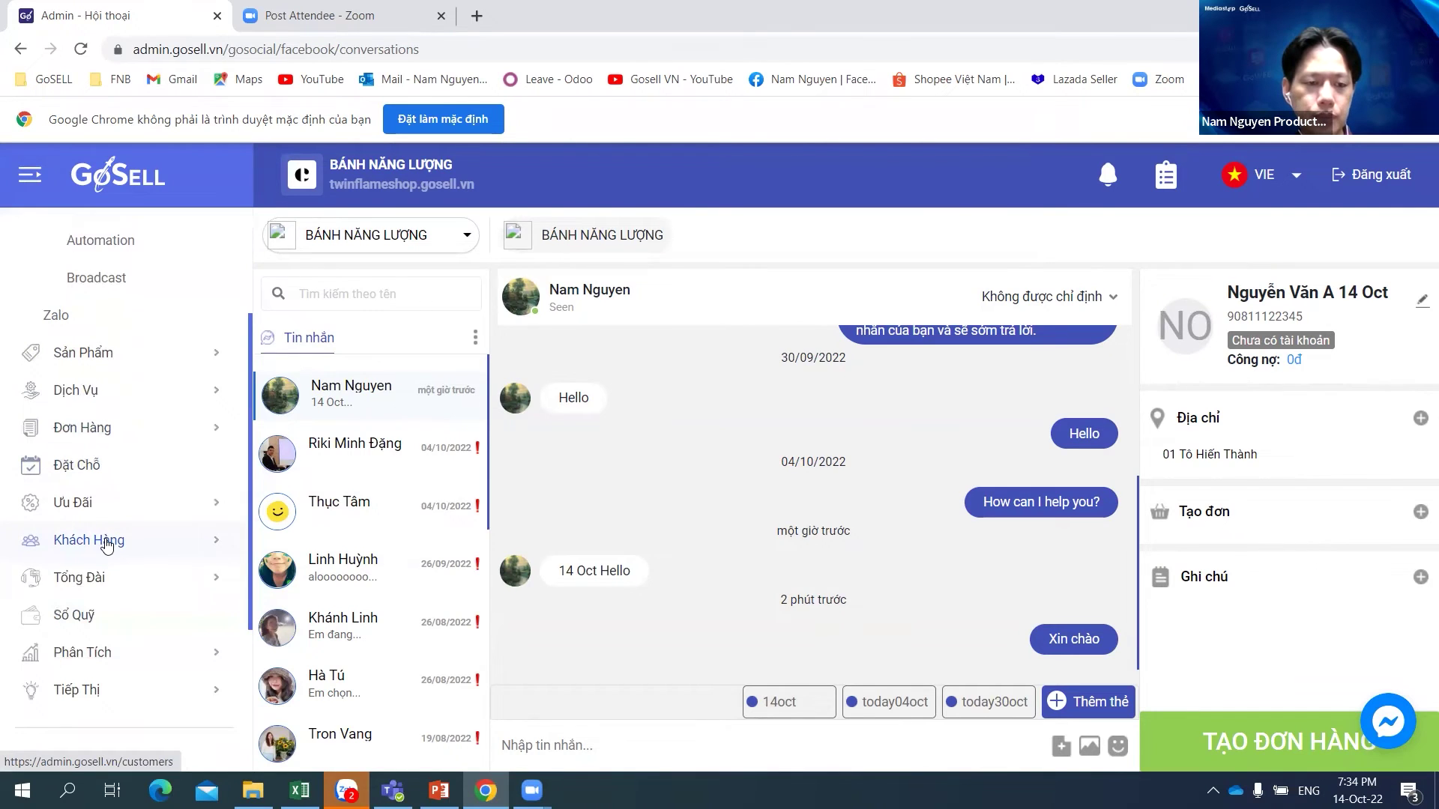
left_click(107, 543)
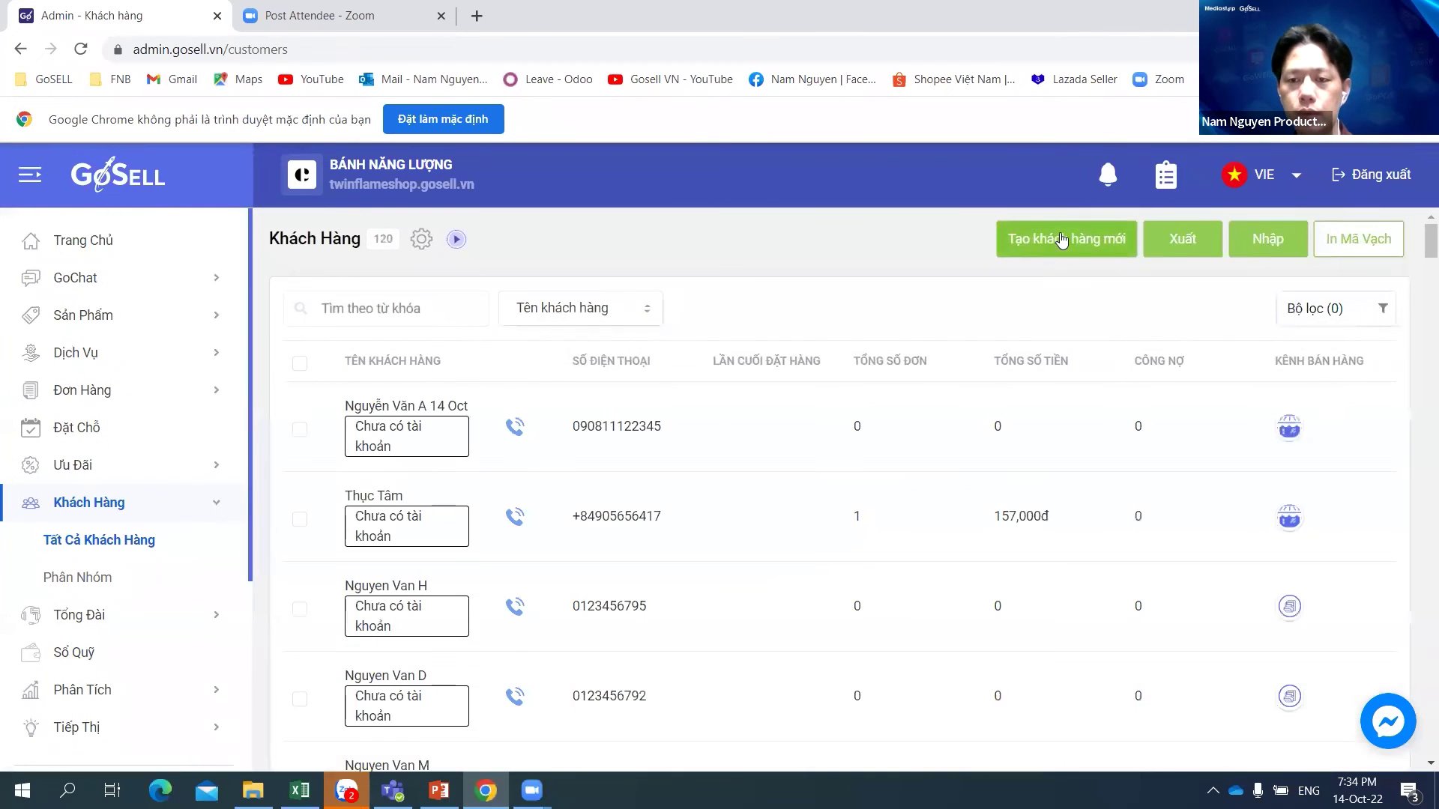
left_click(1073, 237)
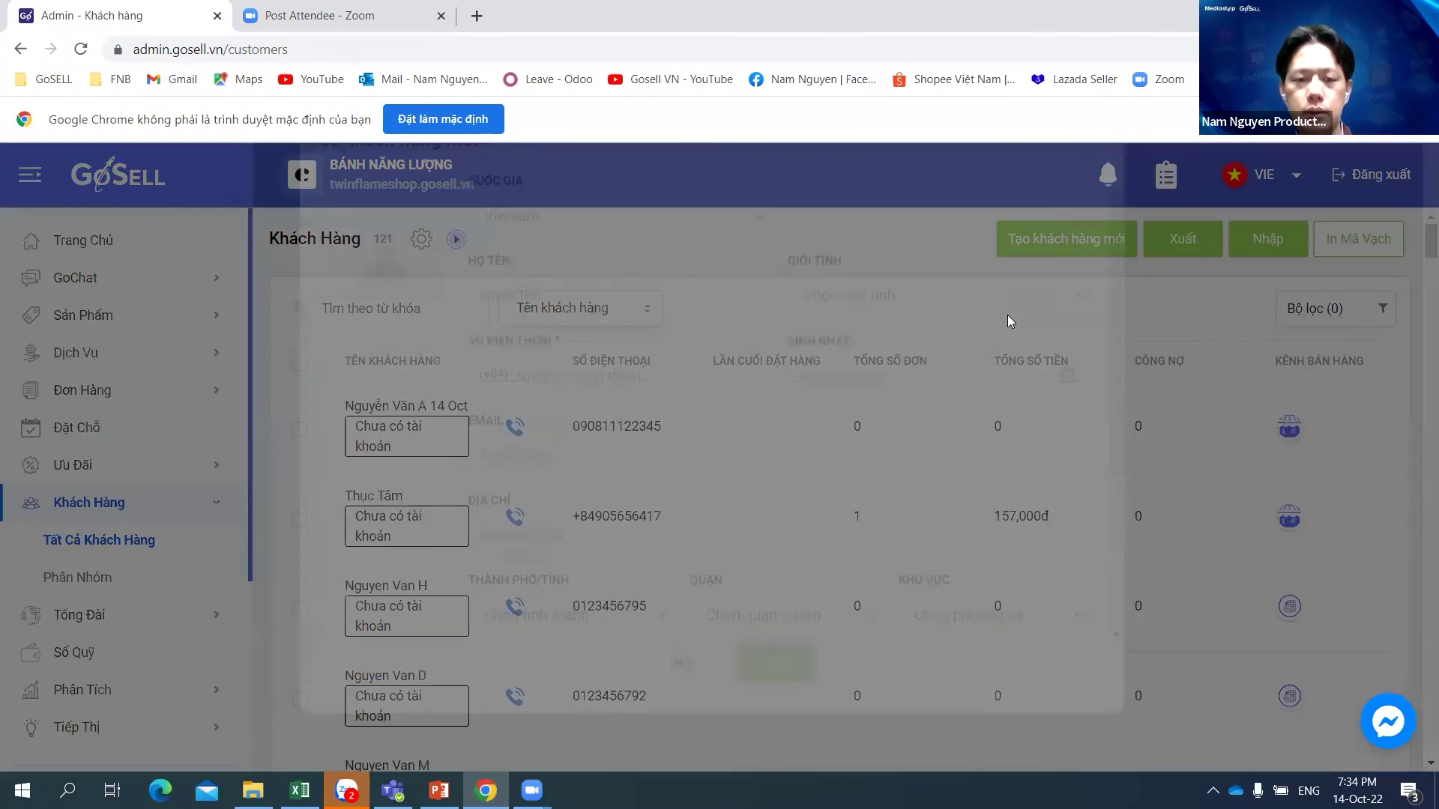
left_click(1108, 168)
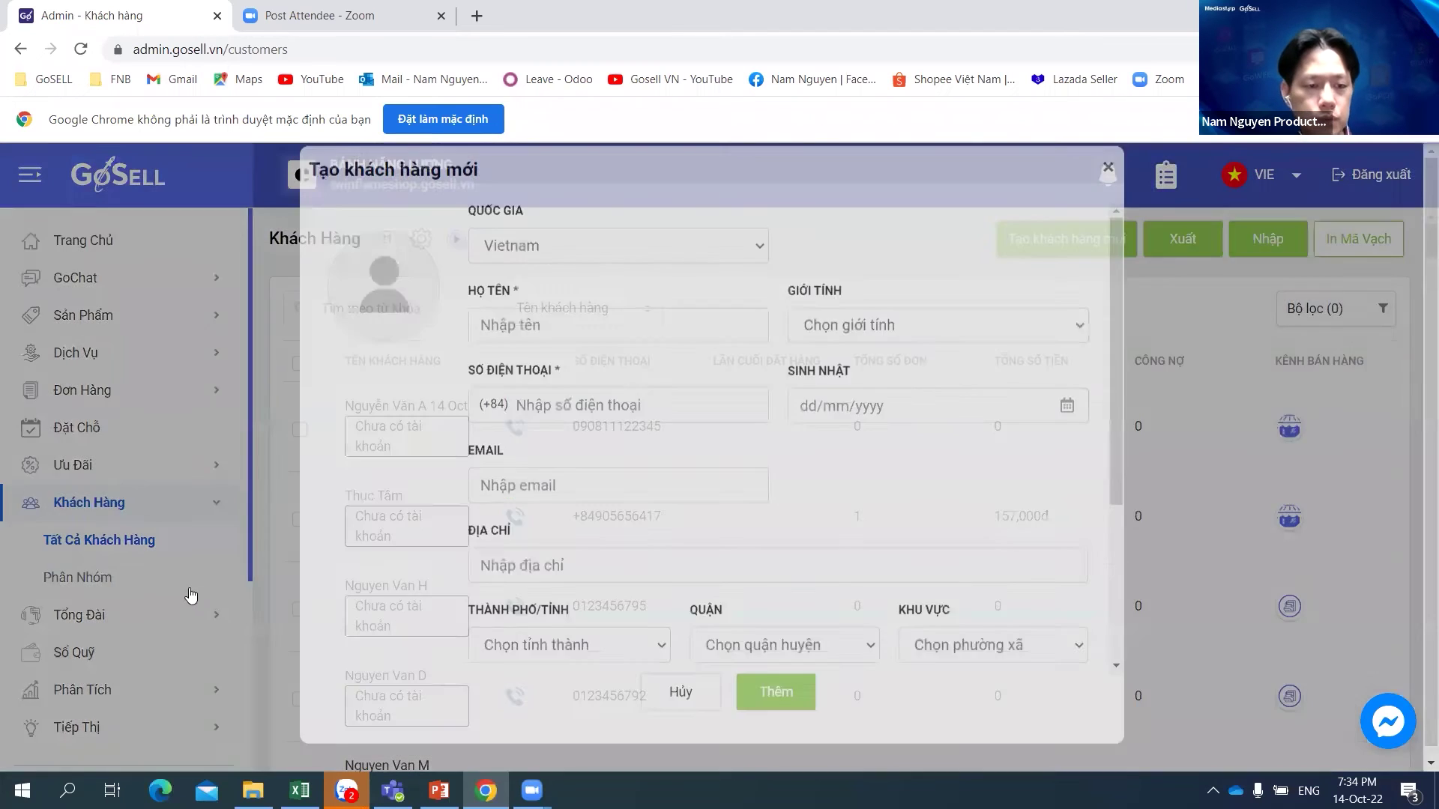
Step: Create a new customer group under Phân Nhóm and name it 14oct
left_click(131, 581)
left_click(1358, 240)
left_click(555, 335)
type("14oct")
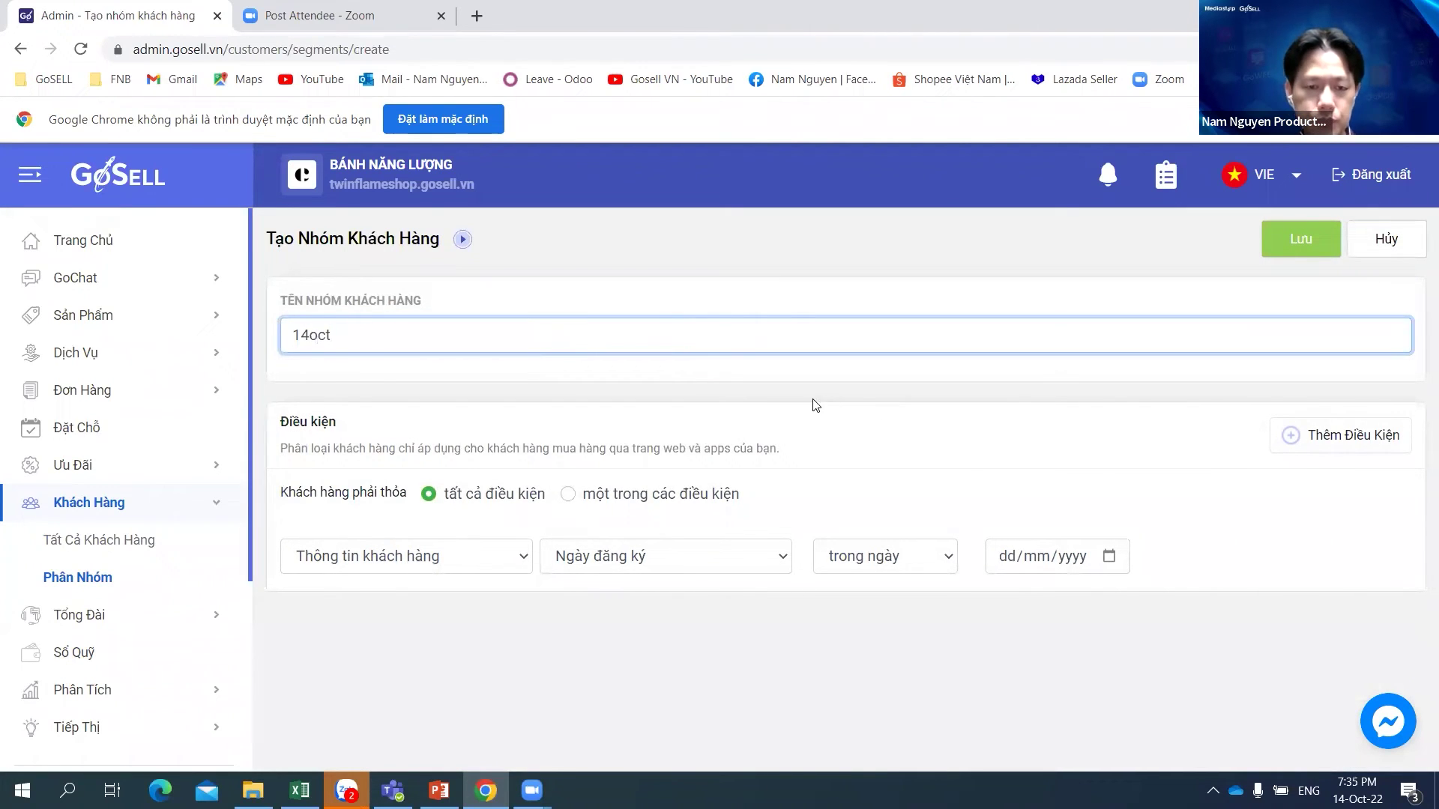
Step: Set the group's condition to customer info > customer tag equals 14oct, then save the 14oct group
left_click(502, 558)
left_click(502, 559)
left_click(708, 562)
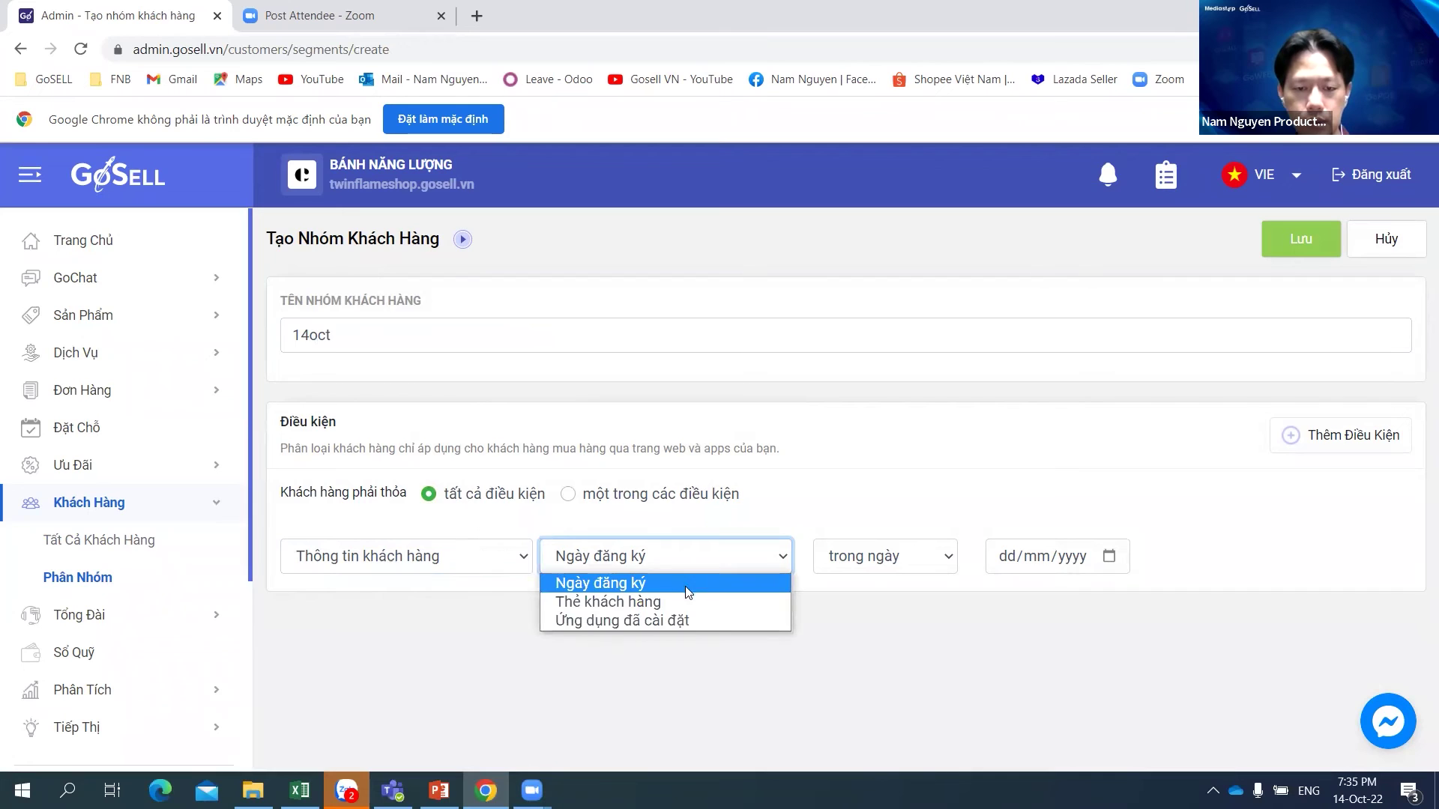
left_click(646, 602)
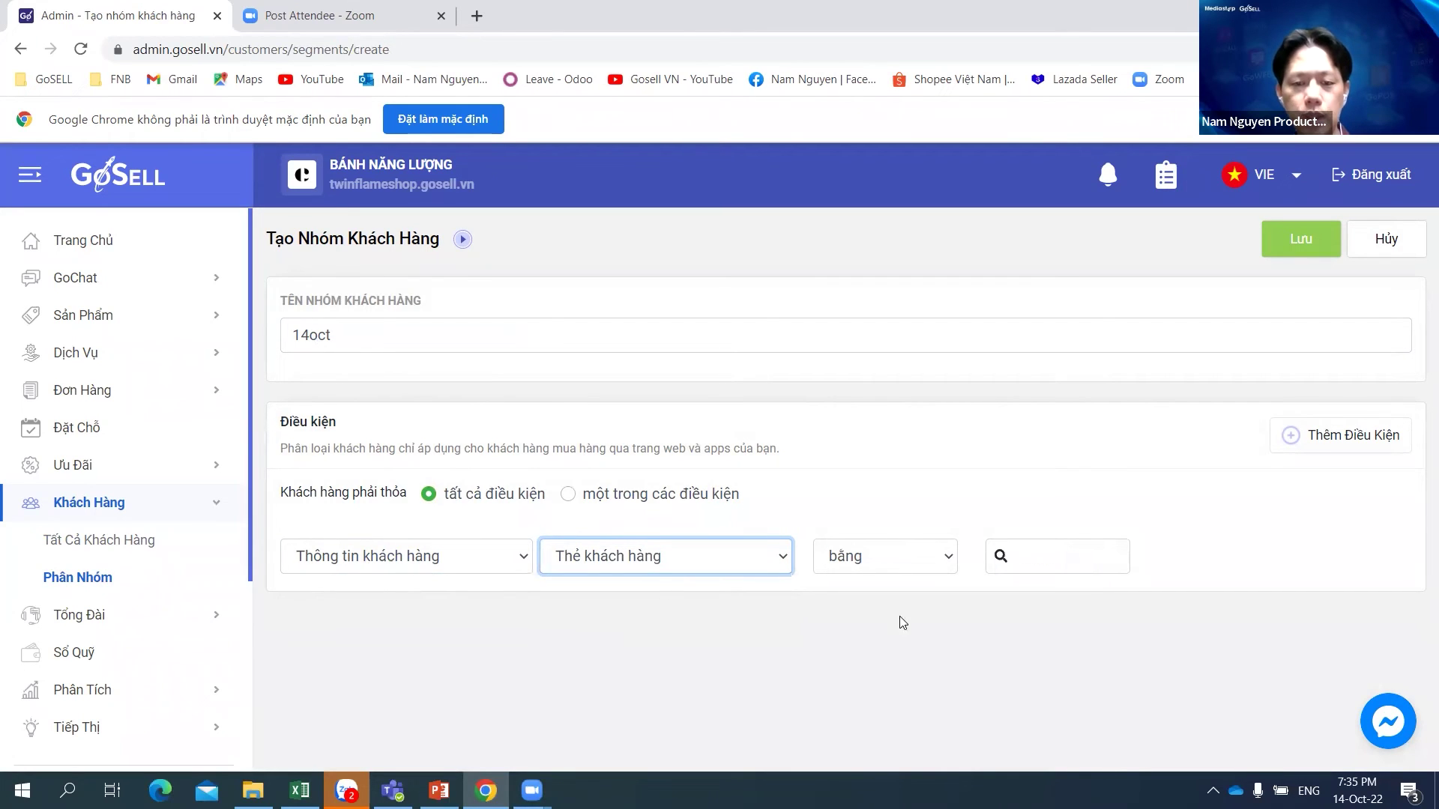
left_click(1087, 561)
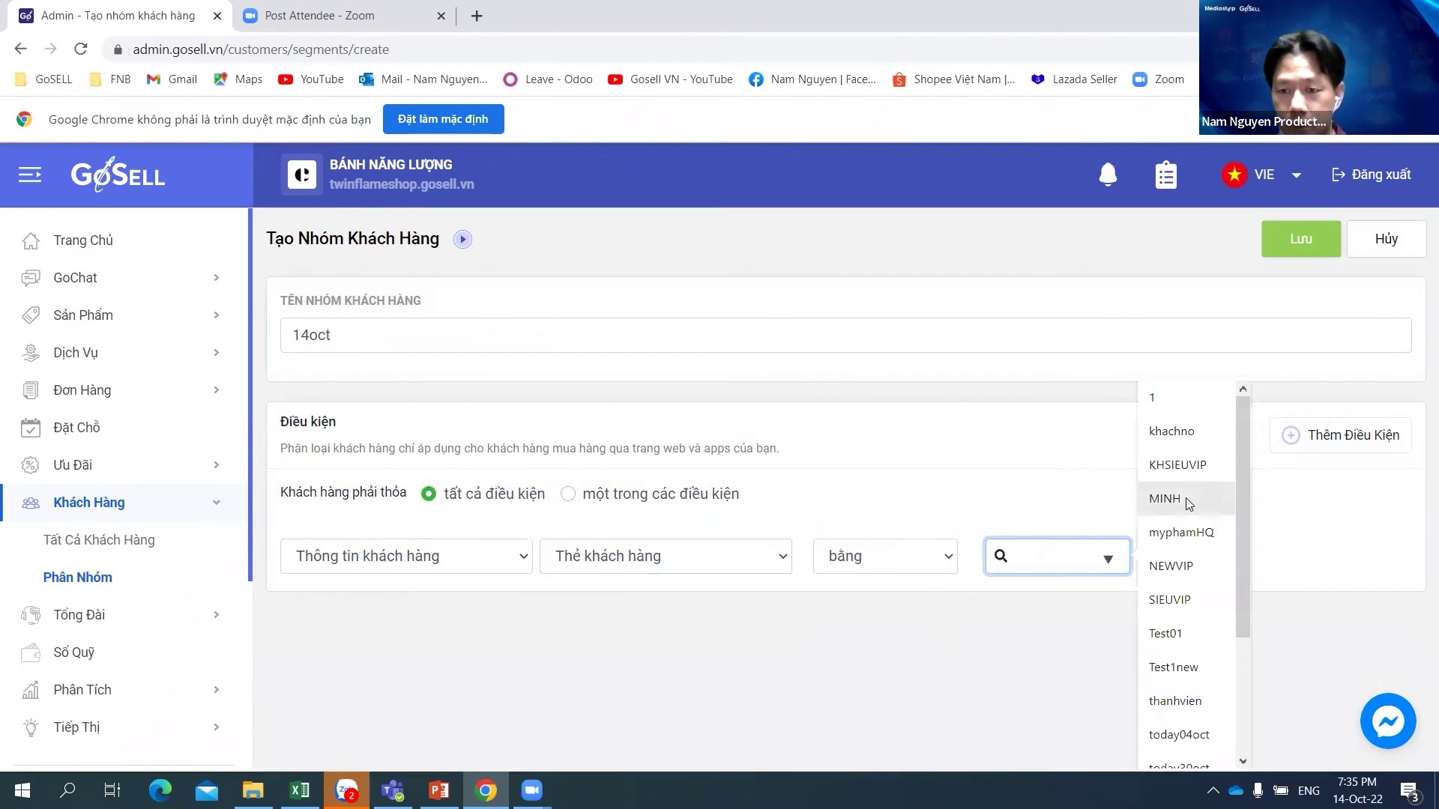
scroll(1239, 454, "down", 3)
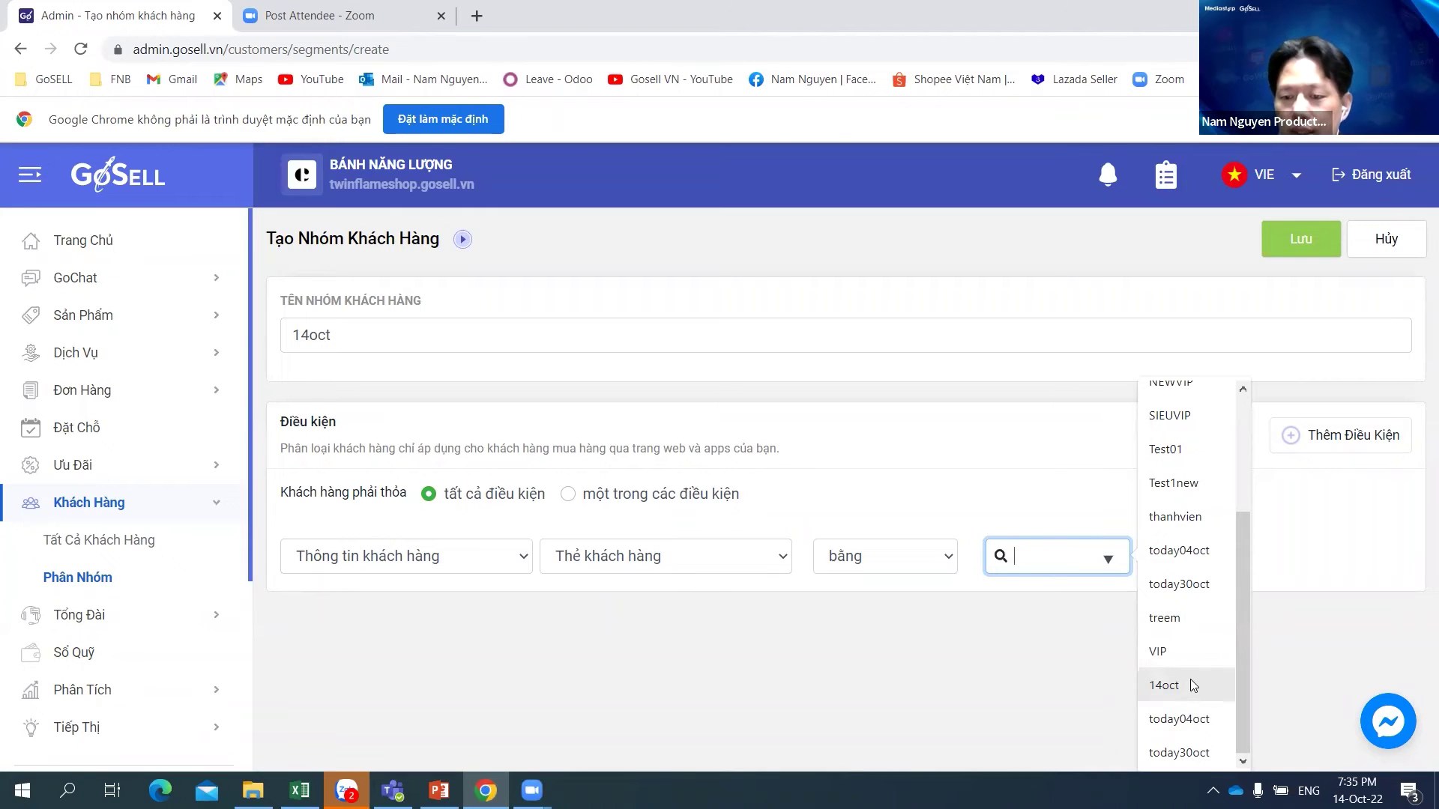
left_click(1184, 686)
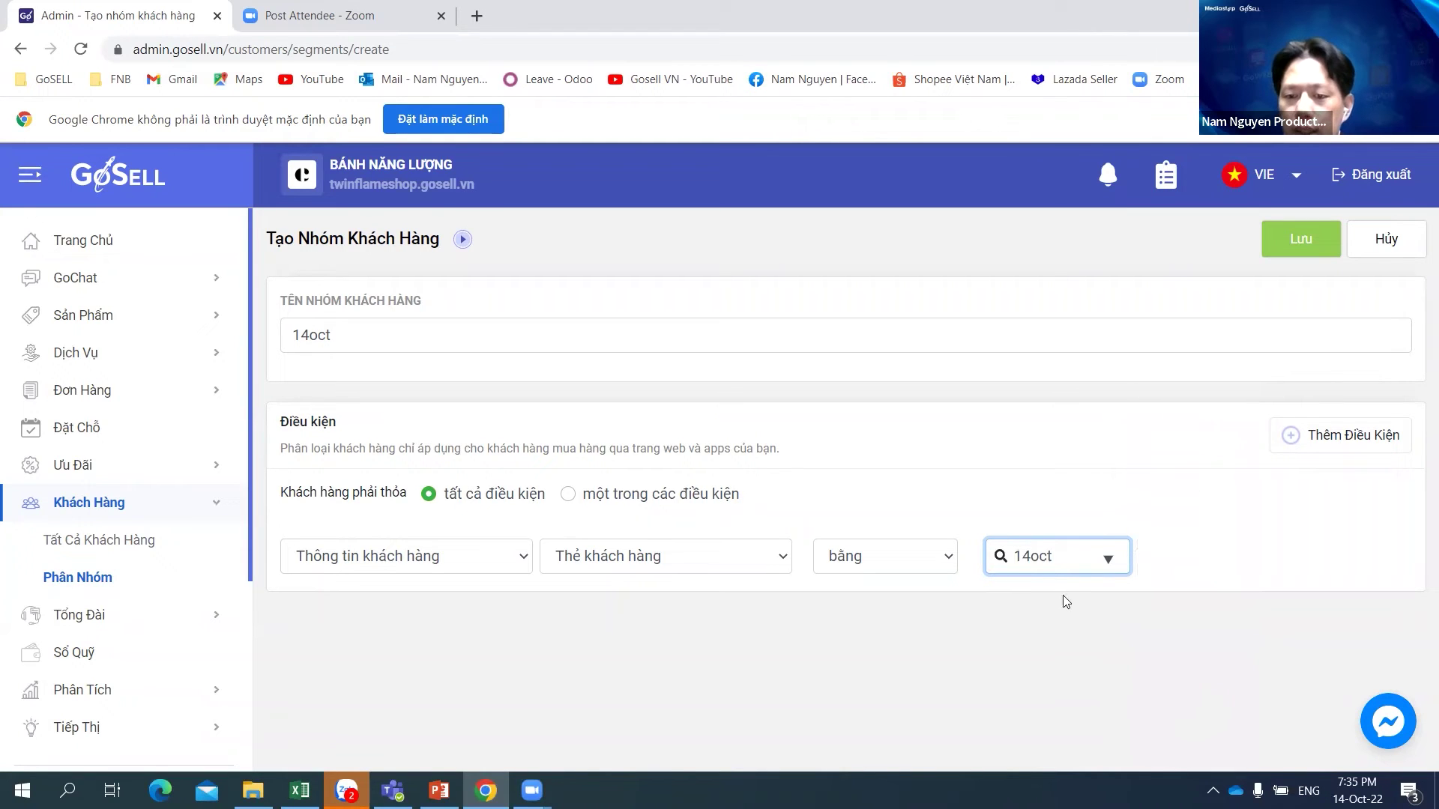
left_click(1282, 533)
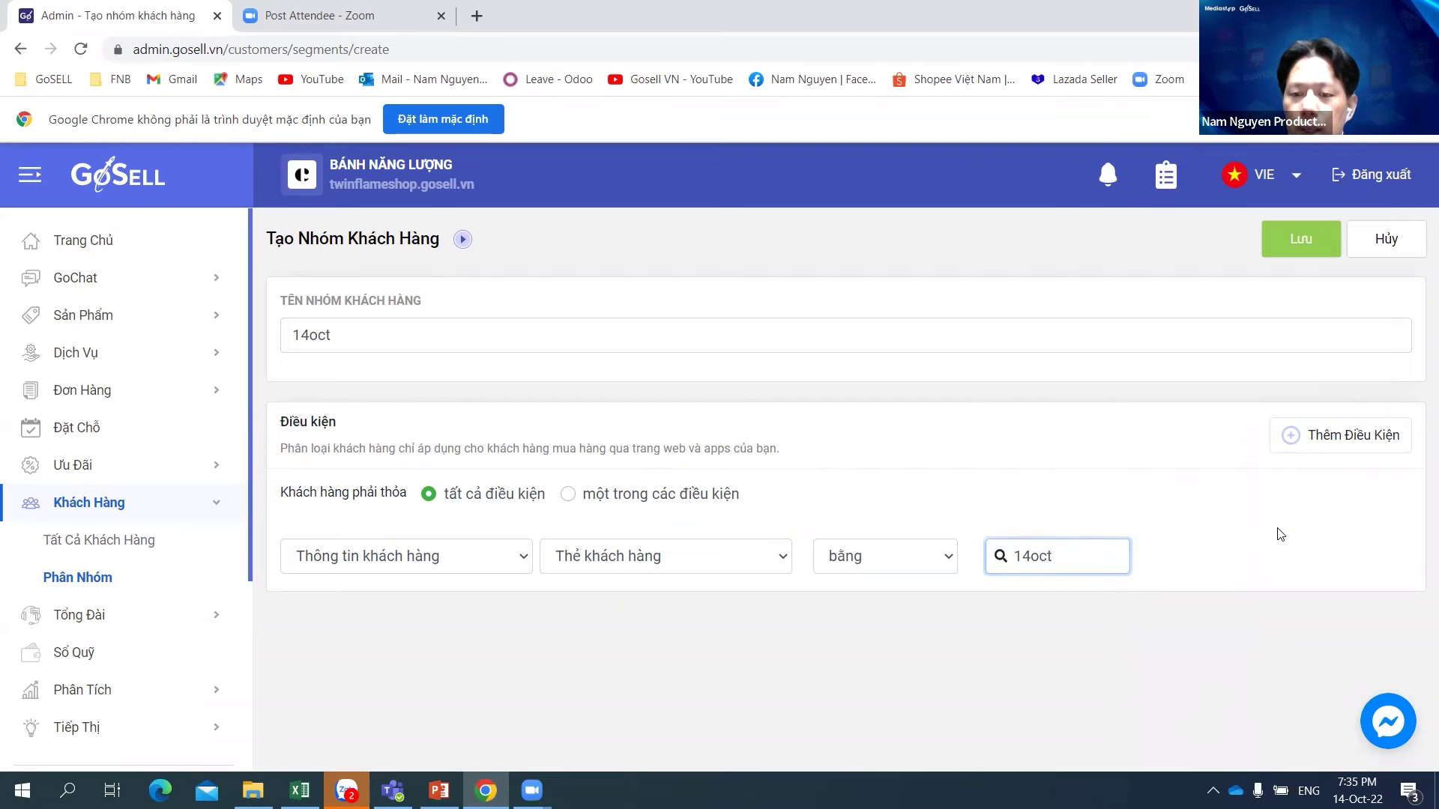
left_click(1299, 251)
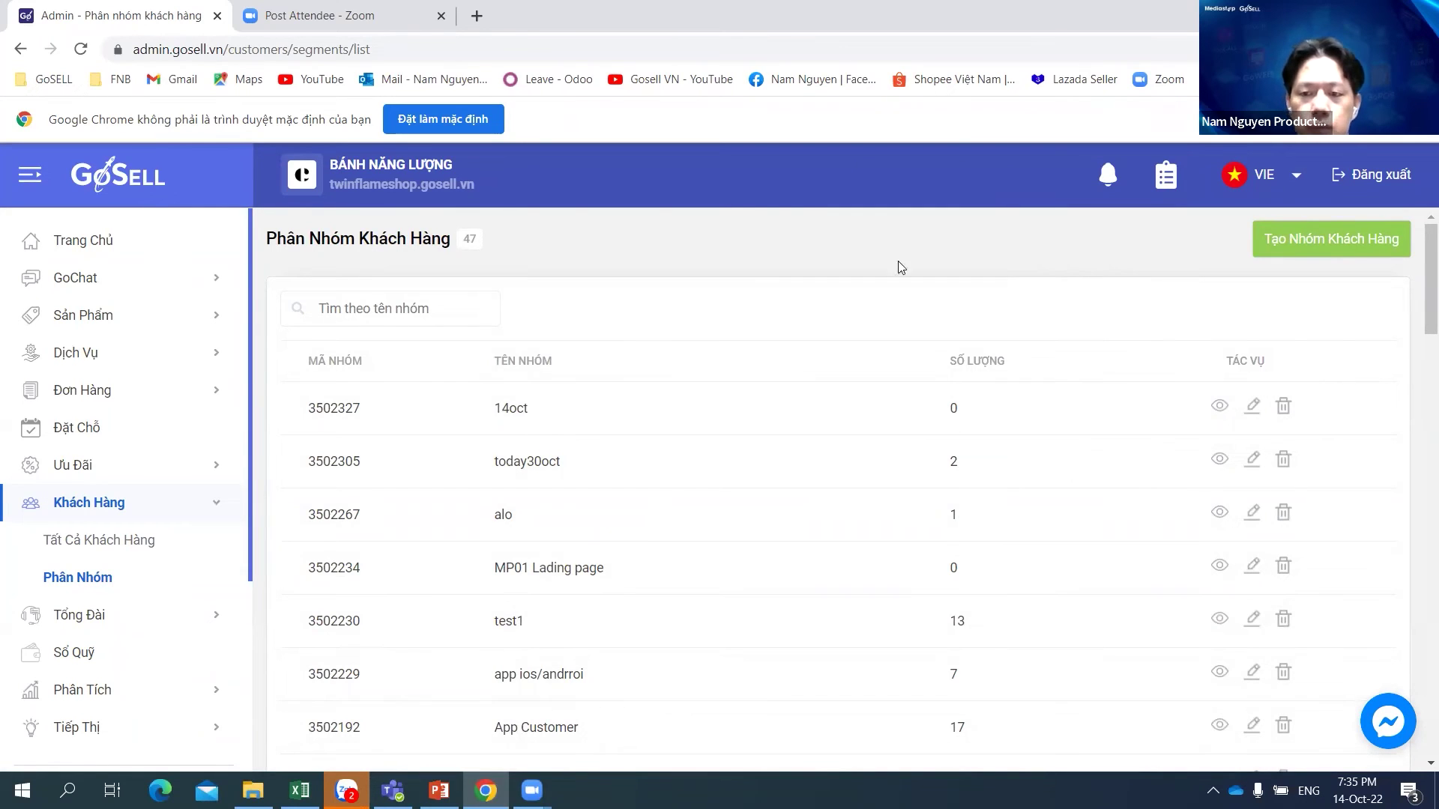
Step: Open the full customer list and set its group filter to 14oct
left_click(70, 582)
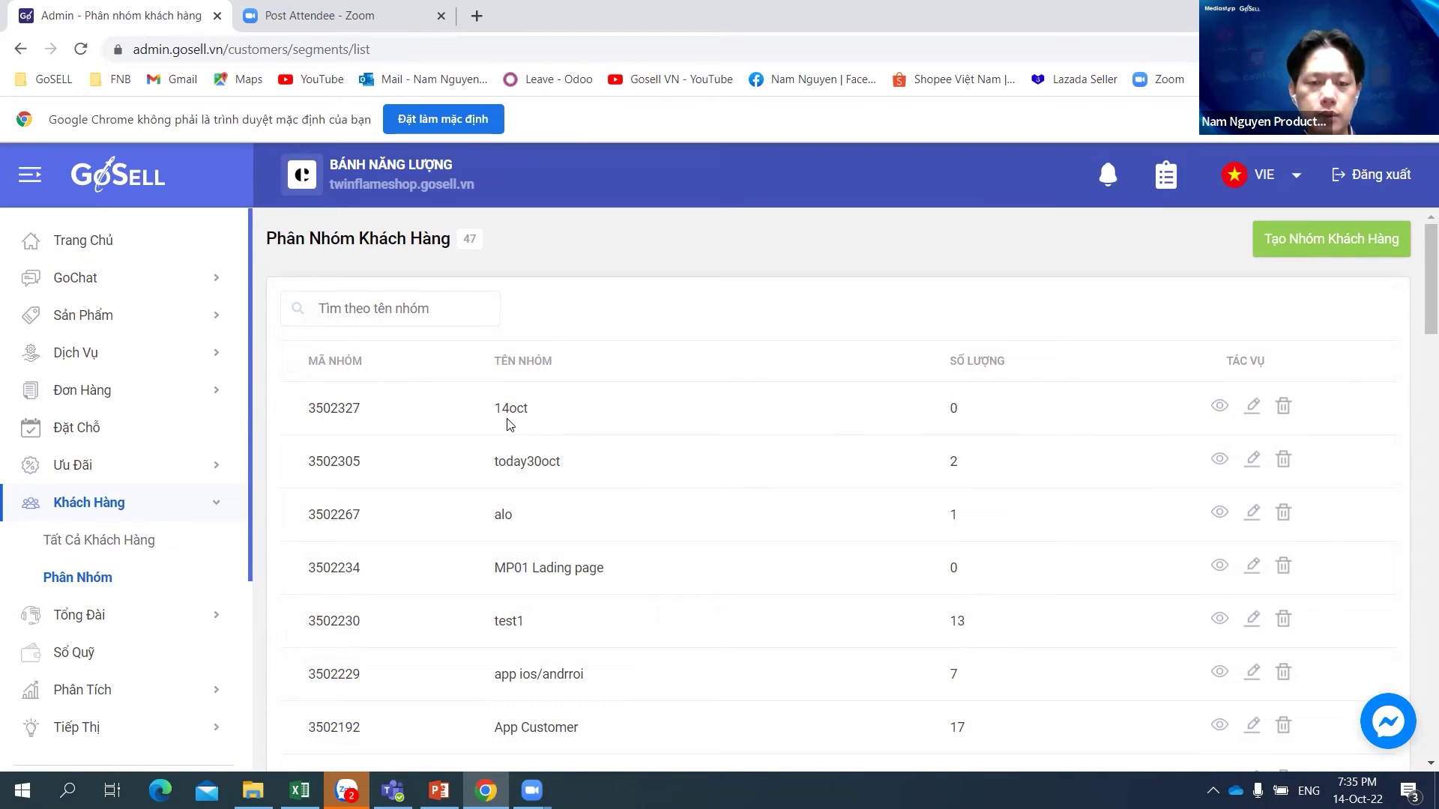
left_click(124, 541)
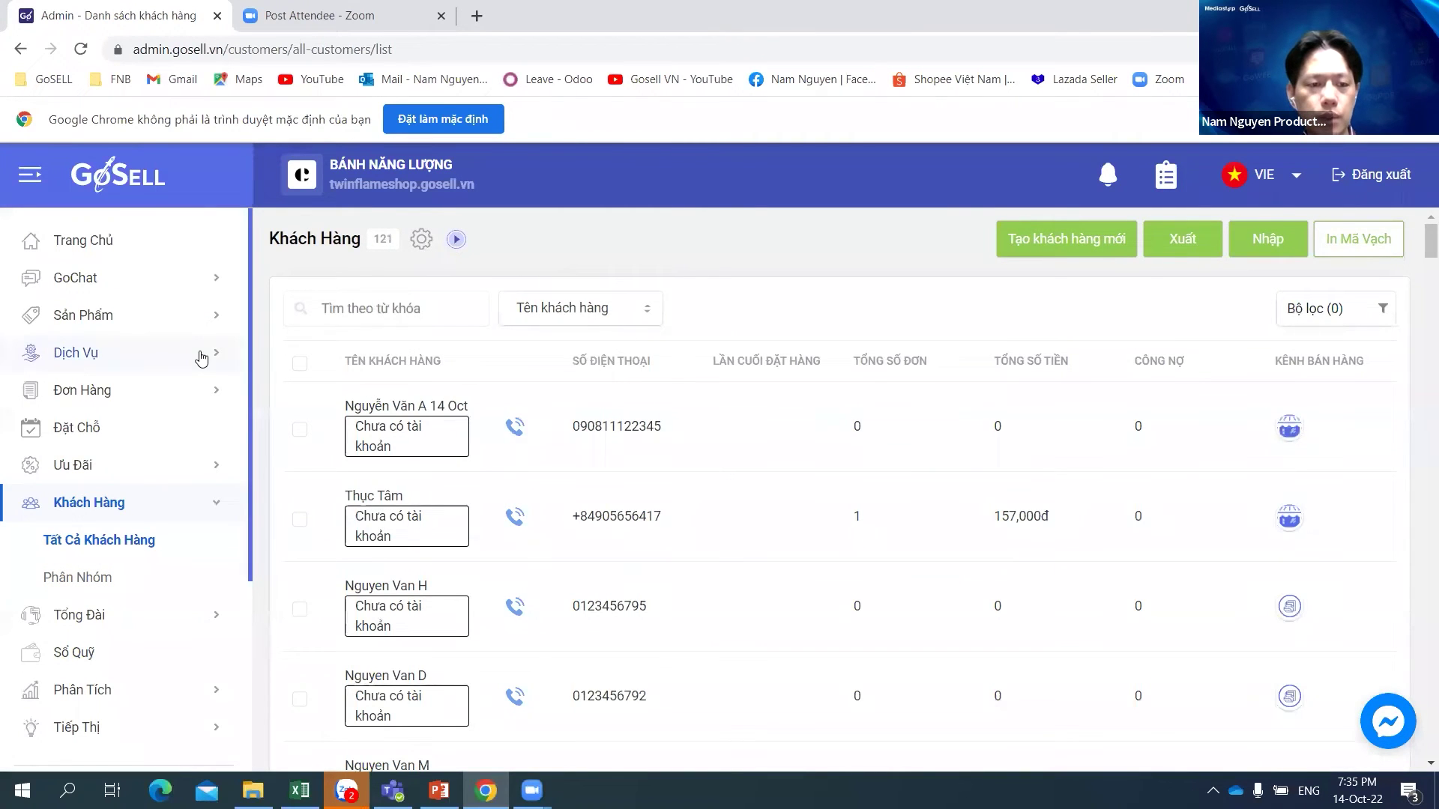
left_click(131, 546)
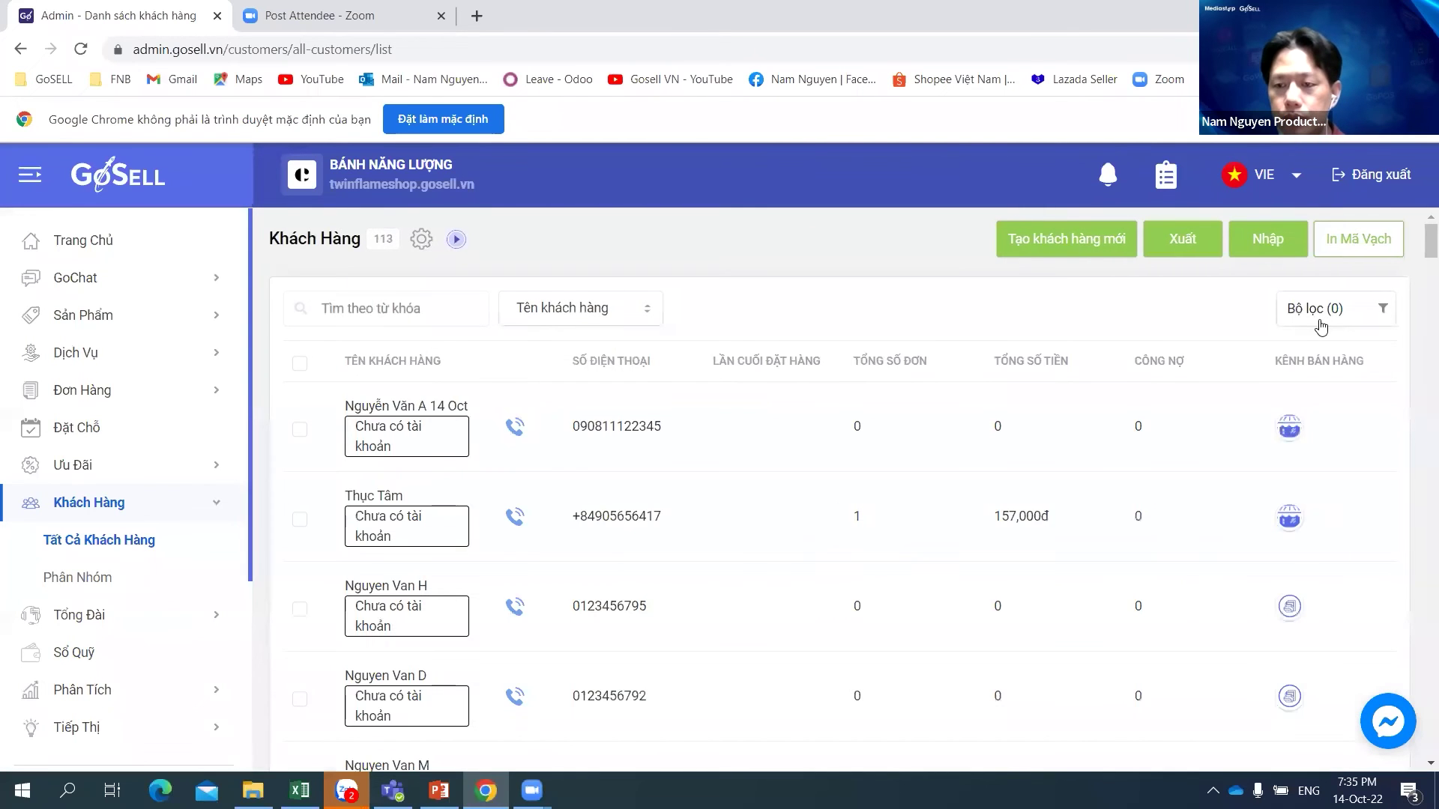
left_click(1325, 313)
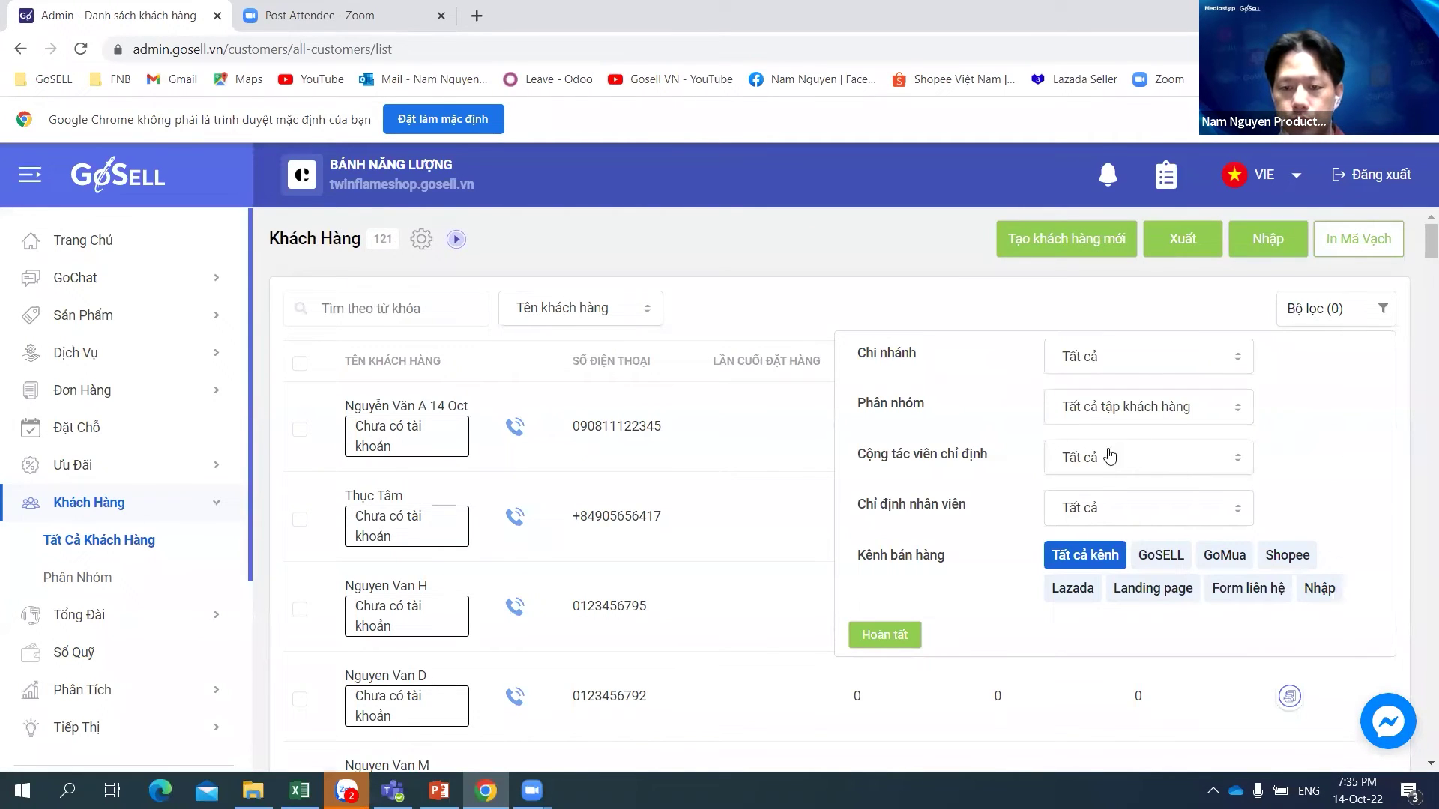
left_click(1152, 408)
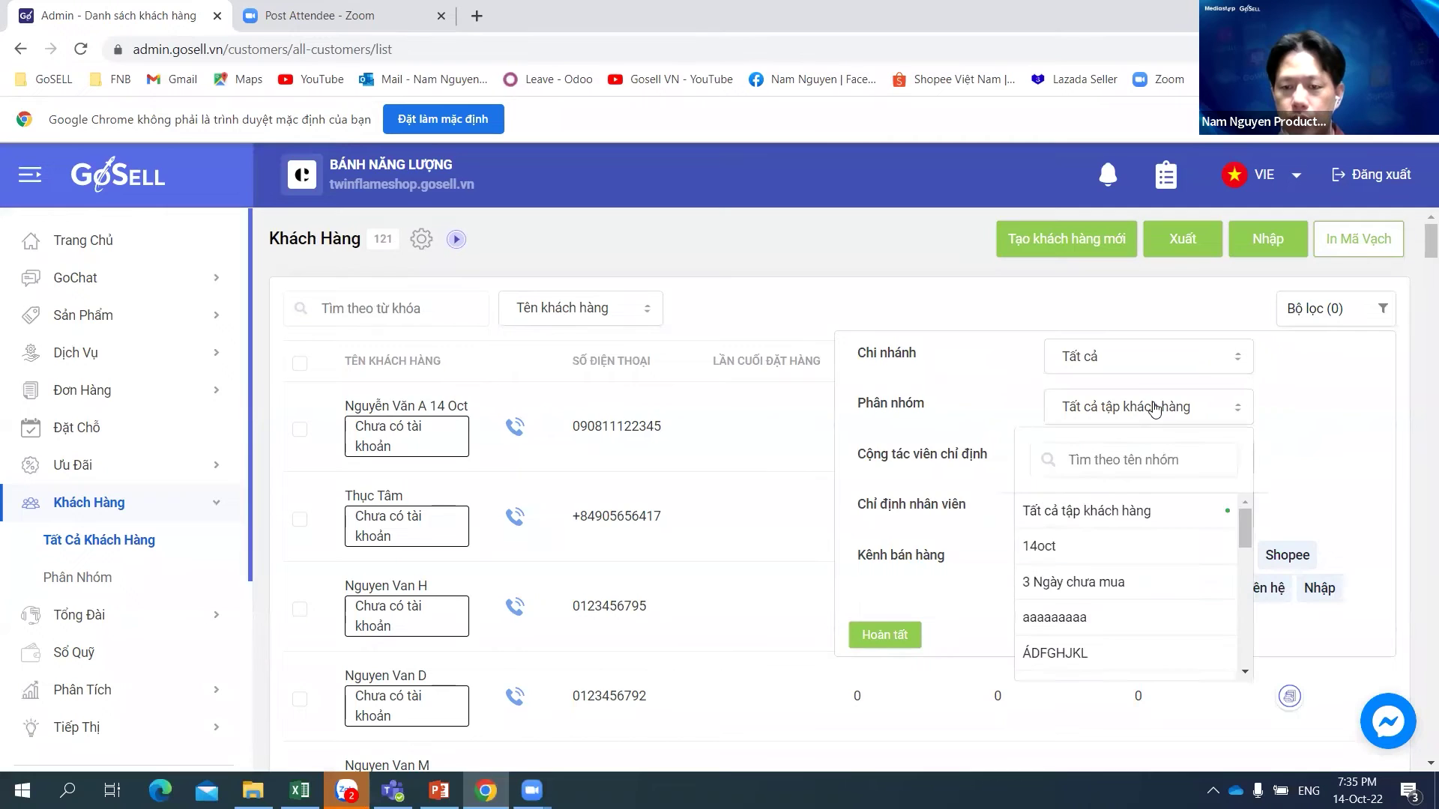
left_click(1042, 547)
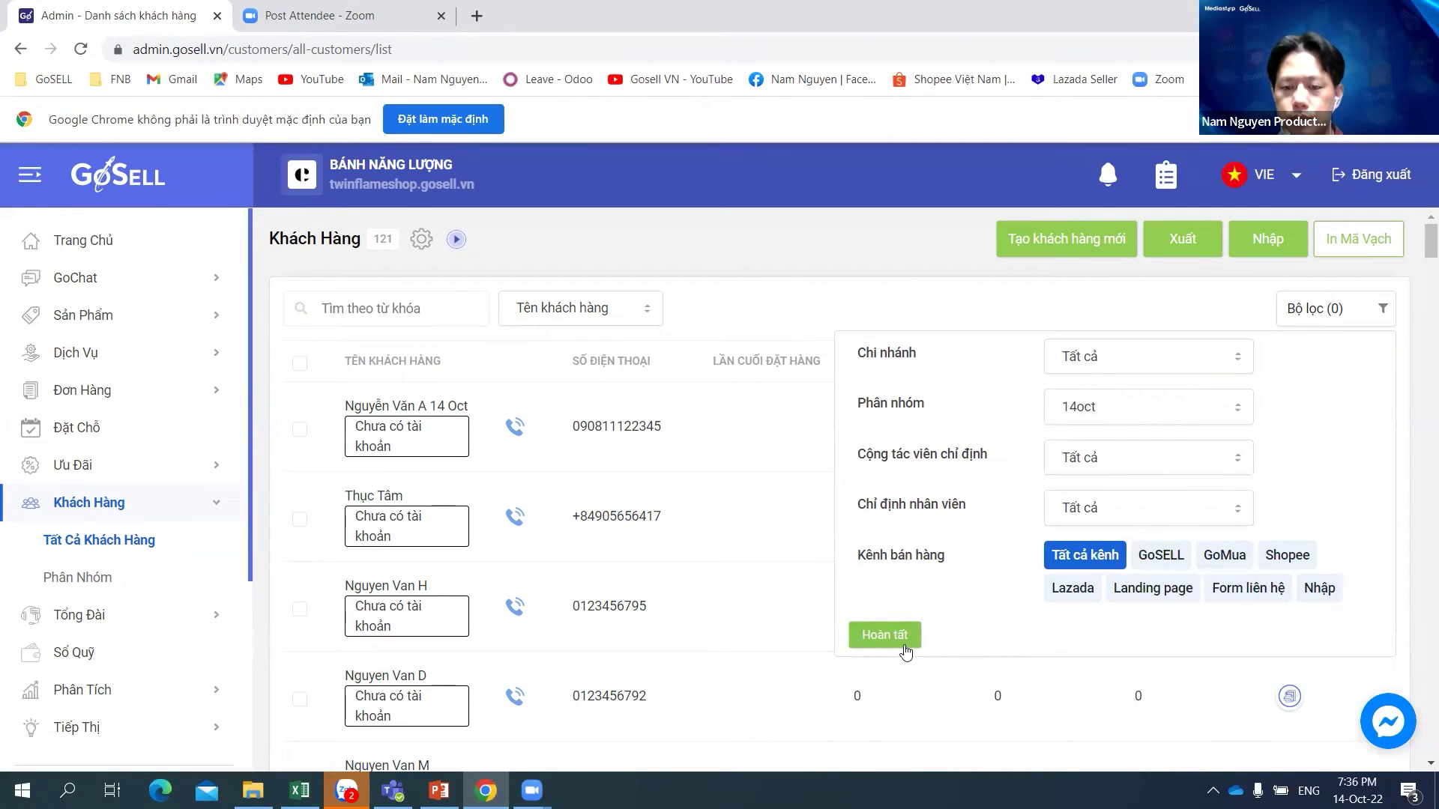
left_click(903, 645)
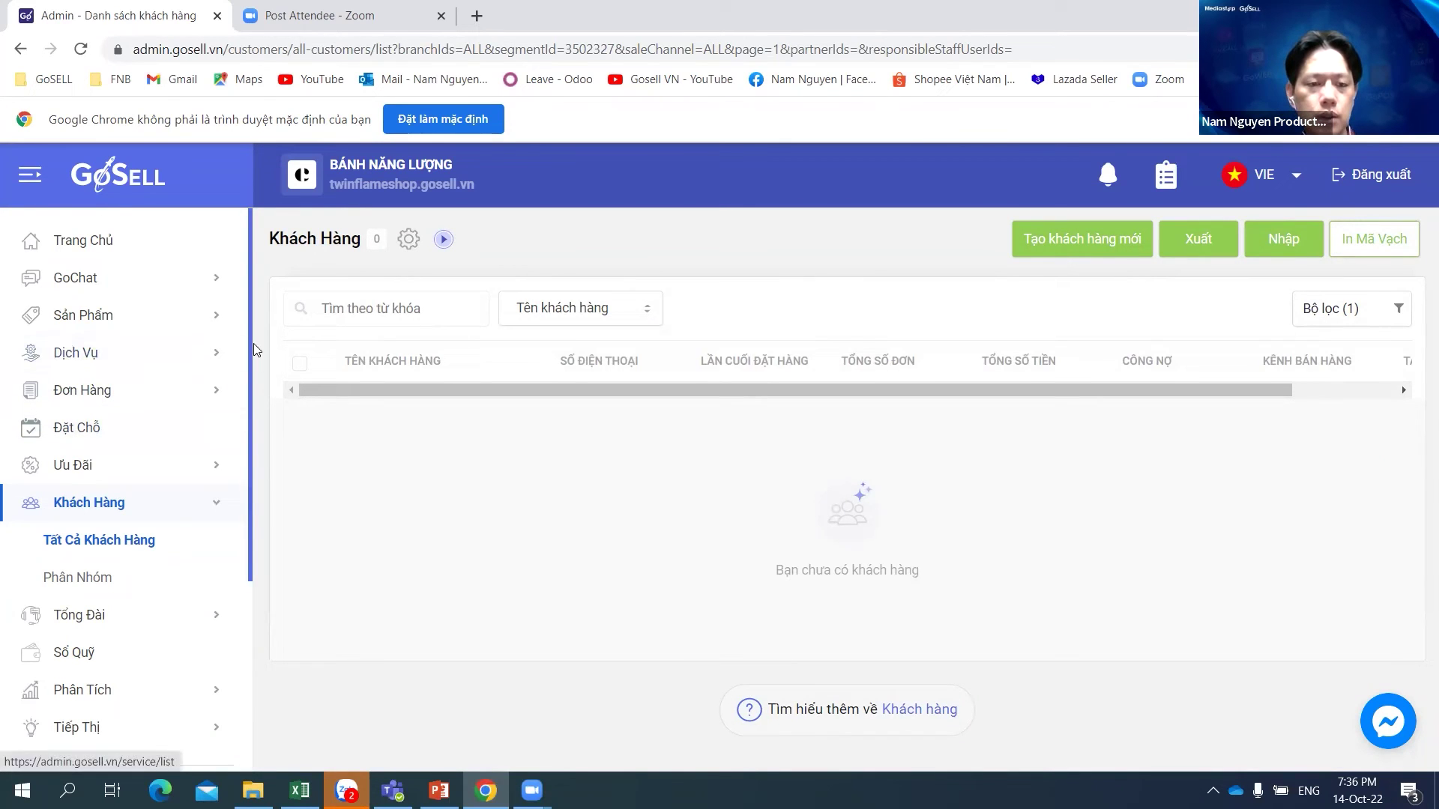
Step: Open the customer's latest Facebook conversation in GoChat and its customer-info editor
left_click(80, 281)
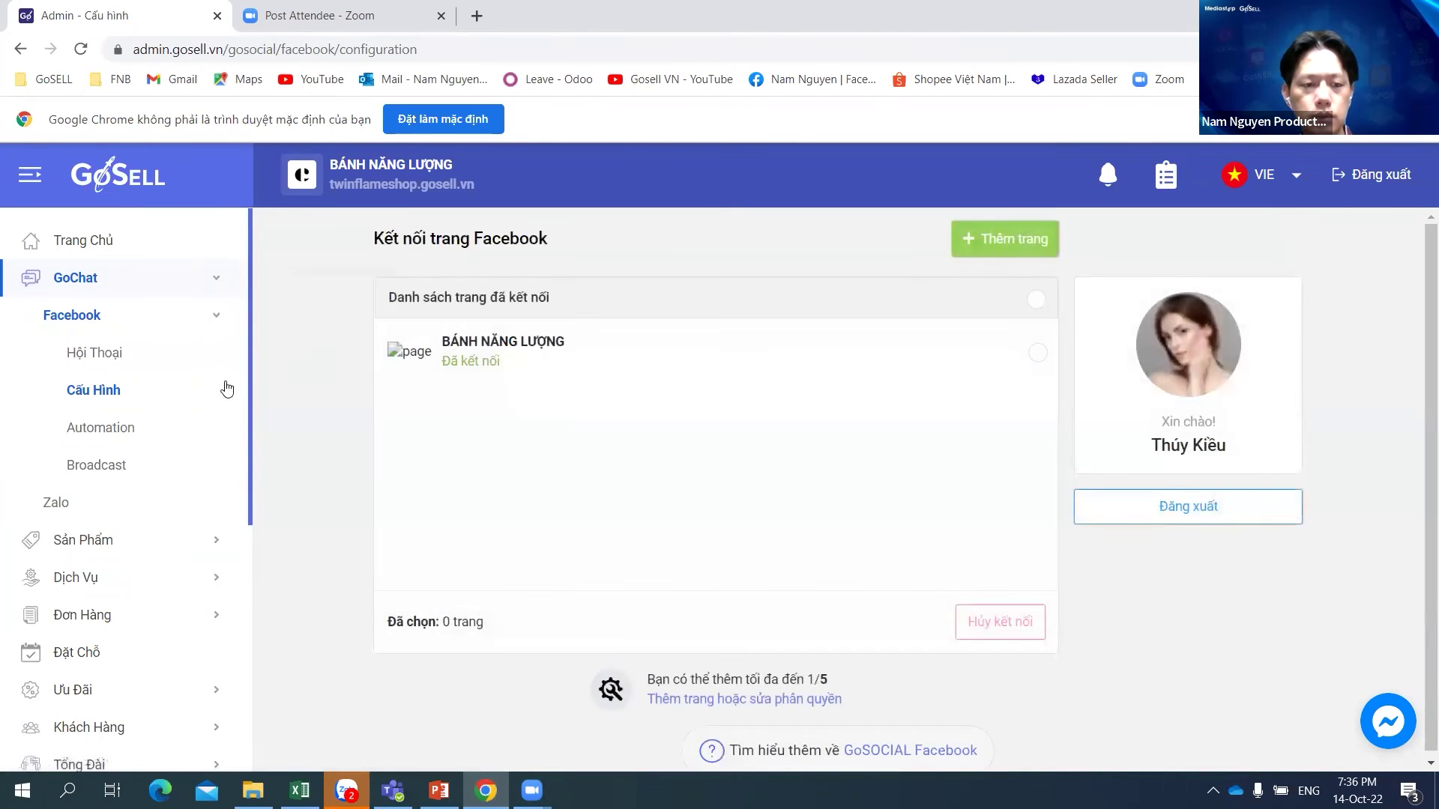
left_click(115, 364)
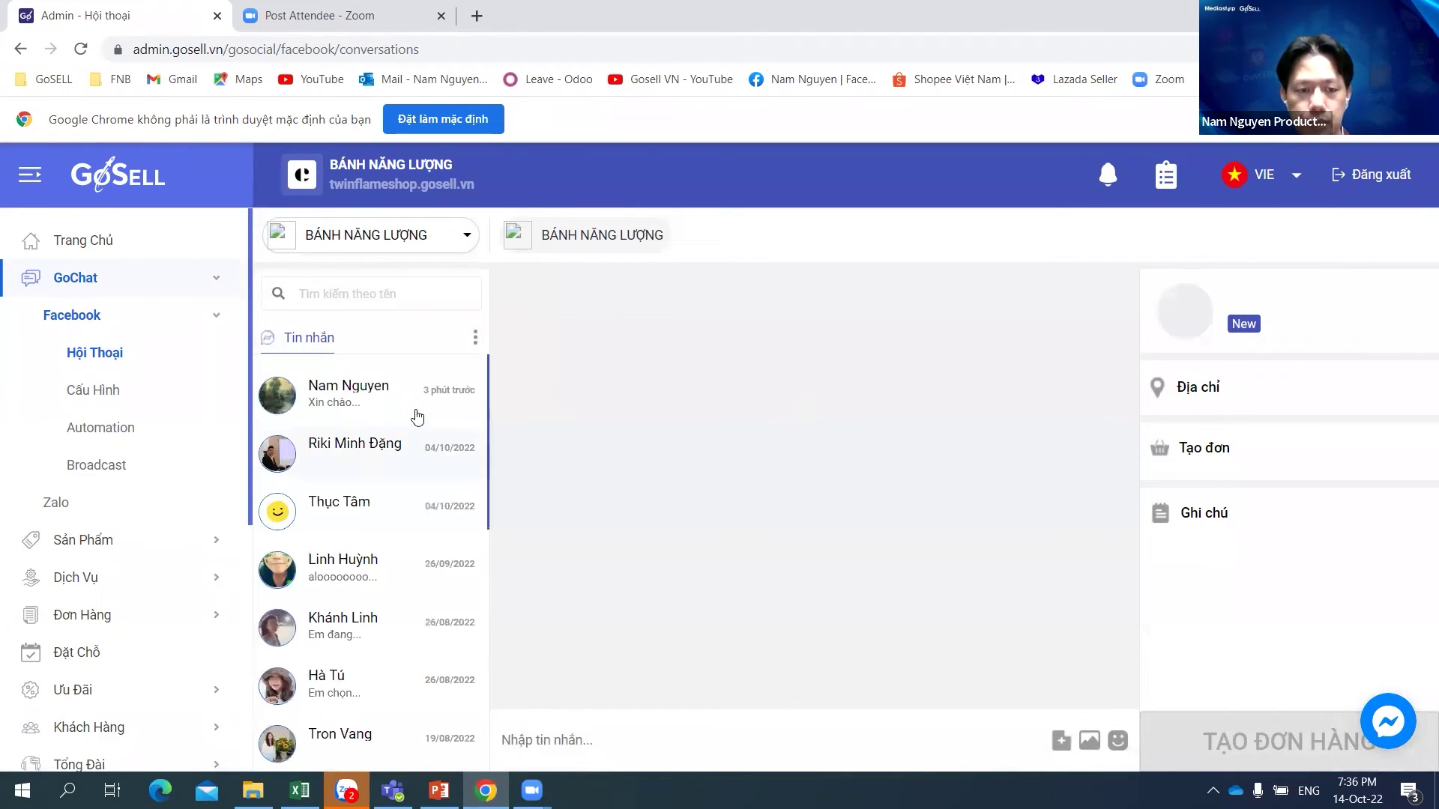
left_click(366, 385)
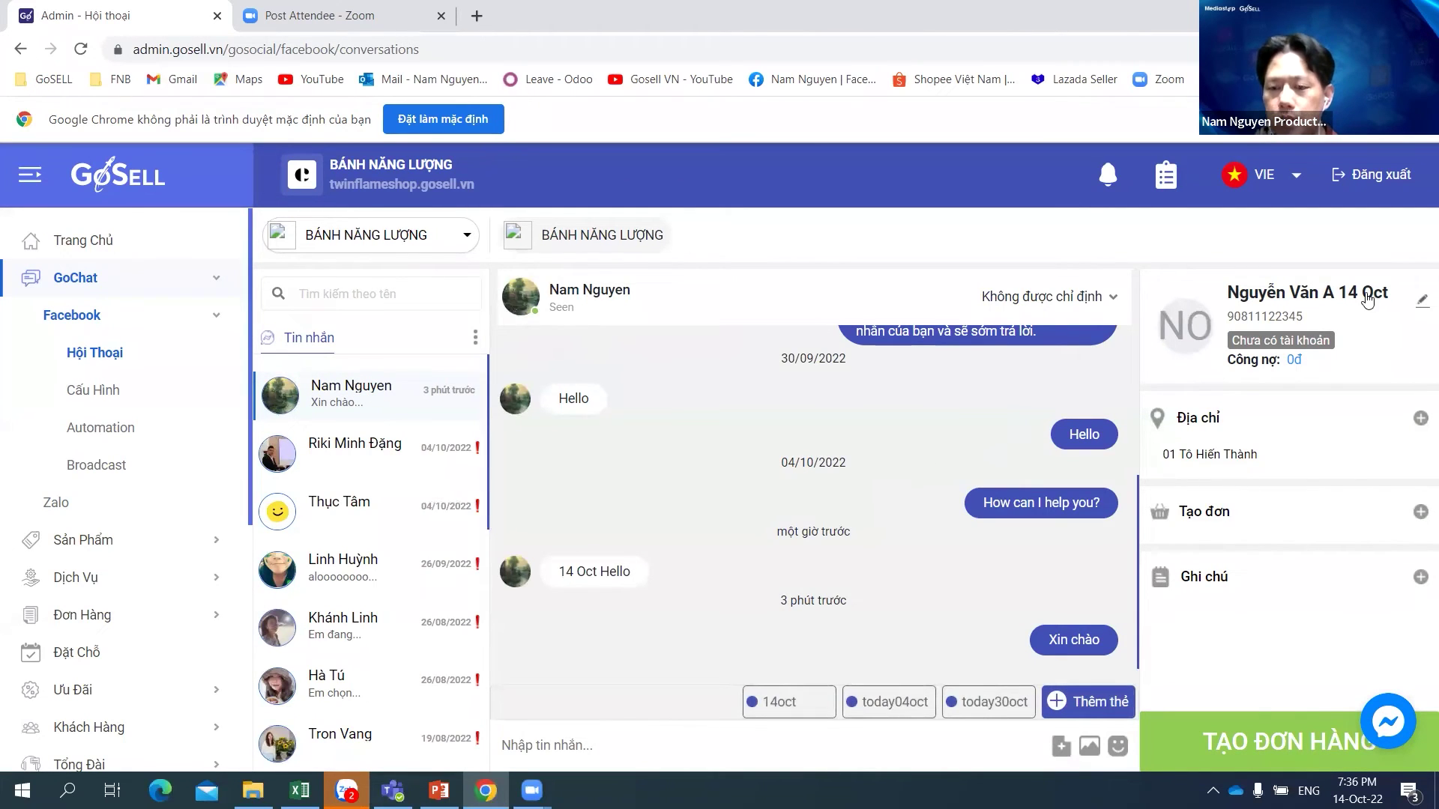
left_click(1419, 302)
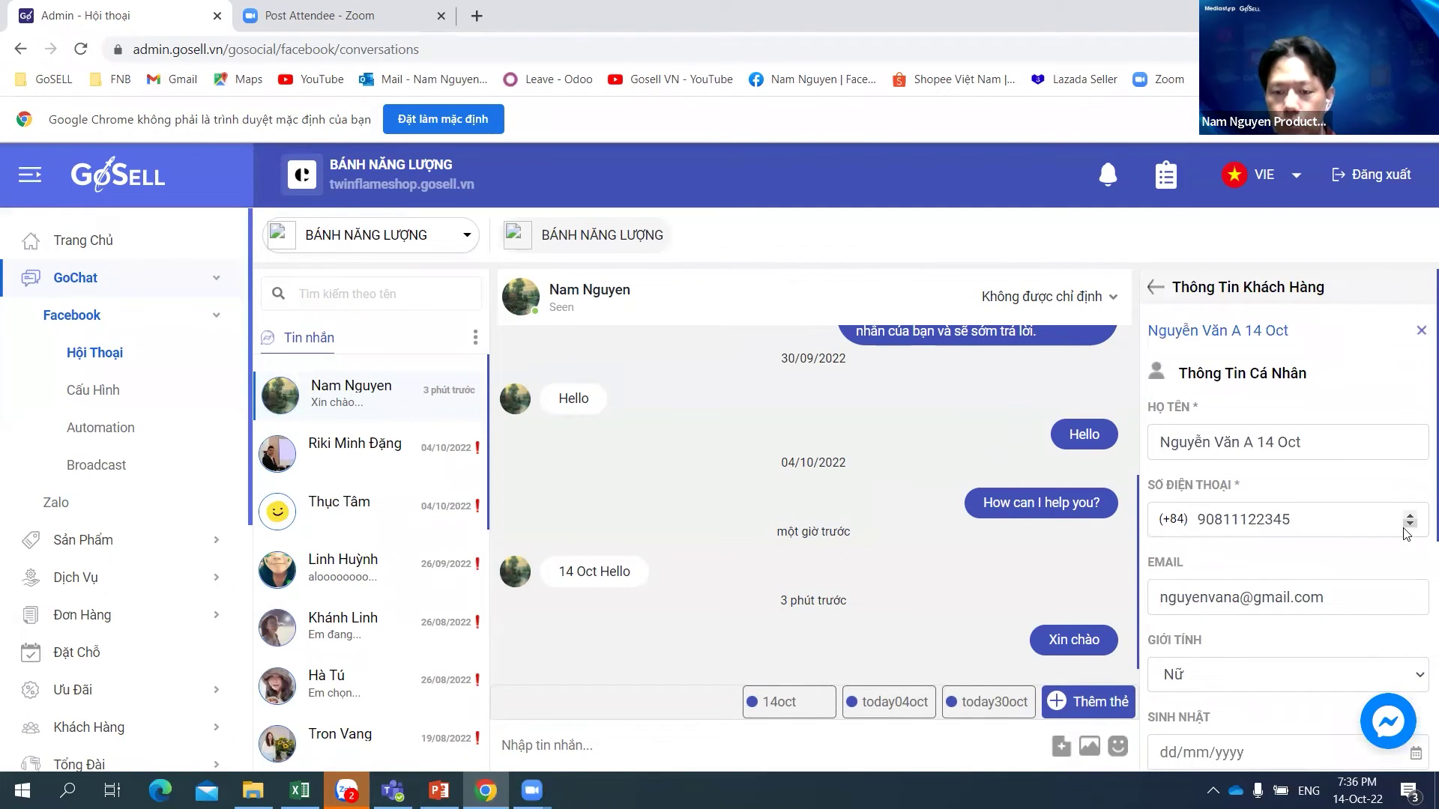
Step: Apply the 14oct tag to the conversation
scroll(1396, 519, "down", 5)
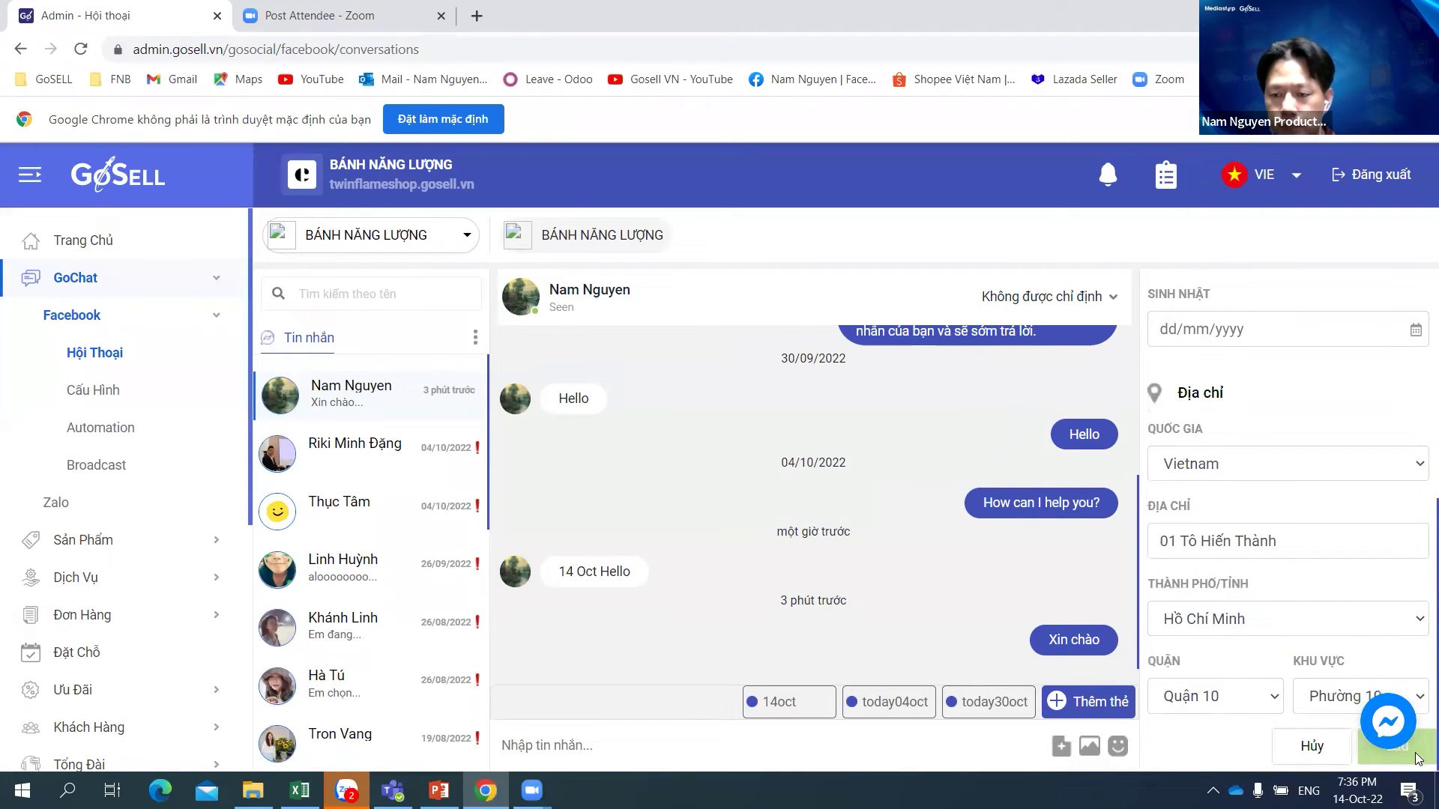
scroll(1321, 397, "up", 5)
scroll(1320, 397, "down", 5)
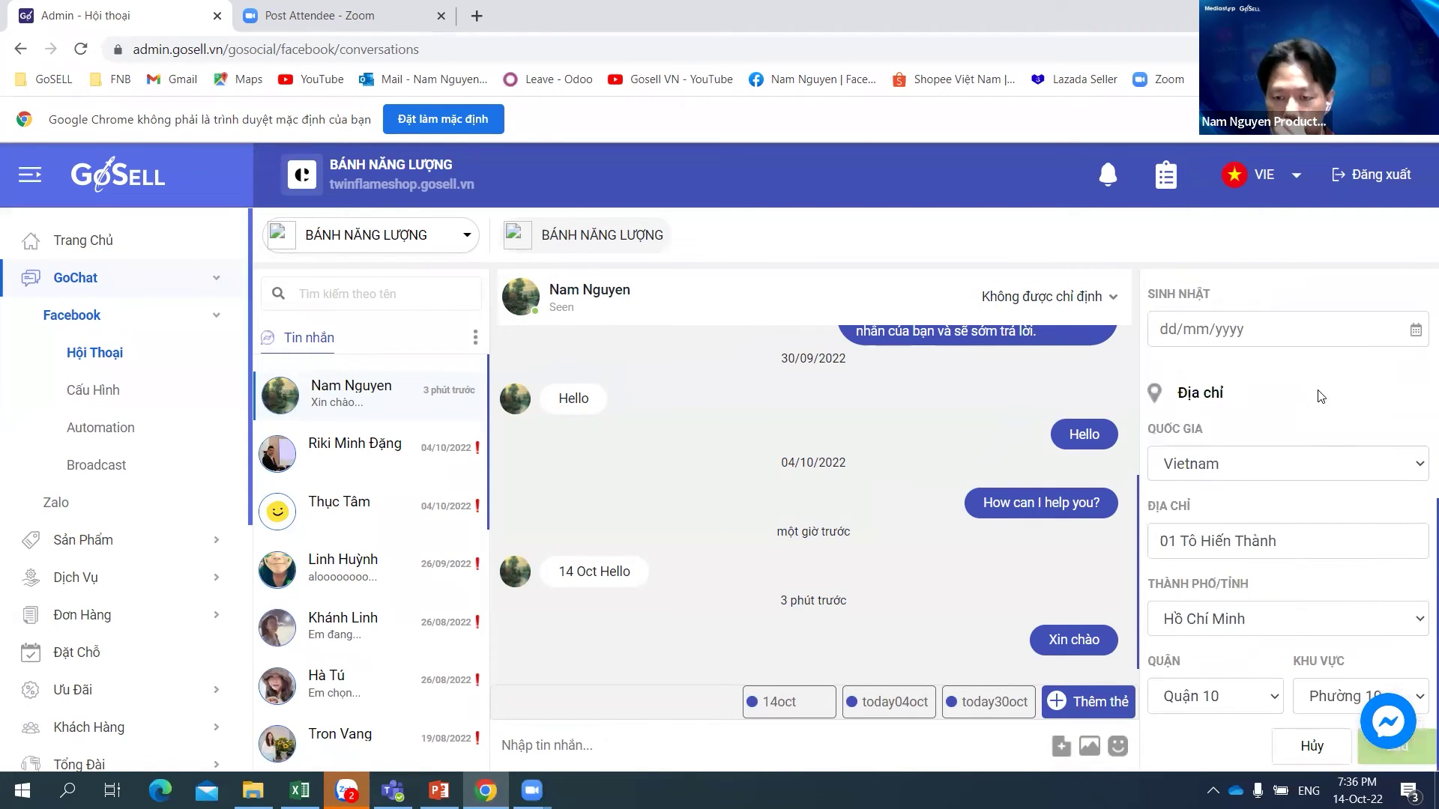
left_click(794, 703)
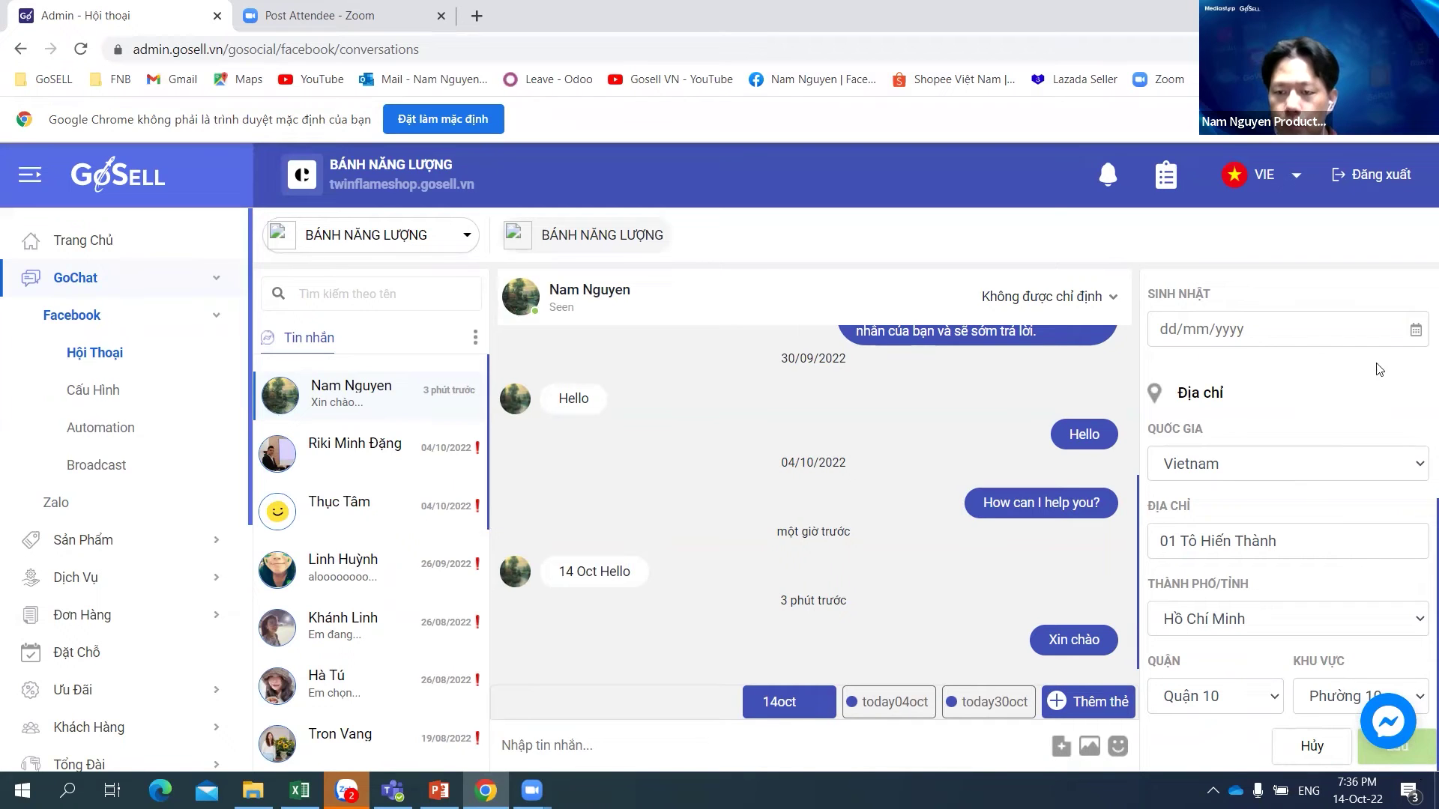
scroll(1419, 557, "up", 5)
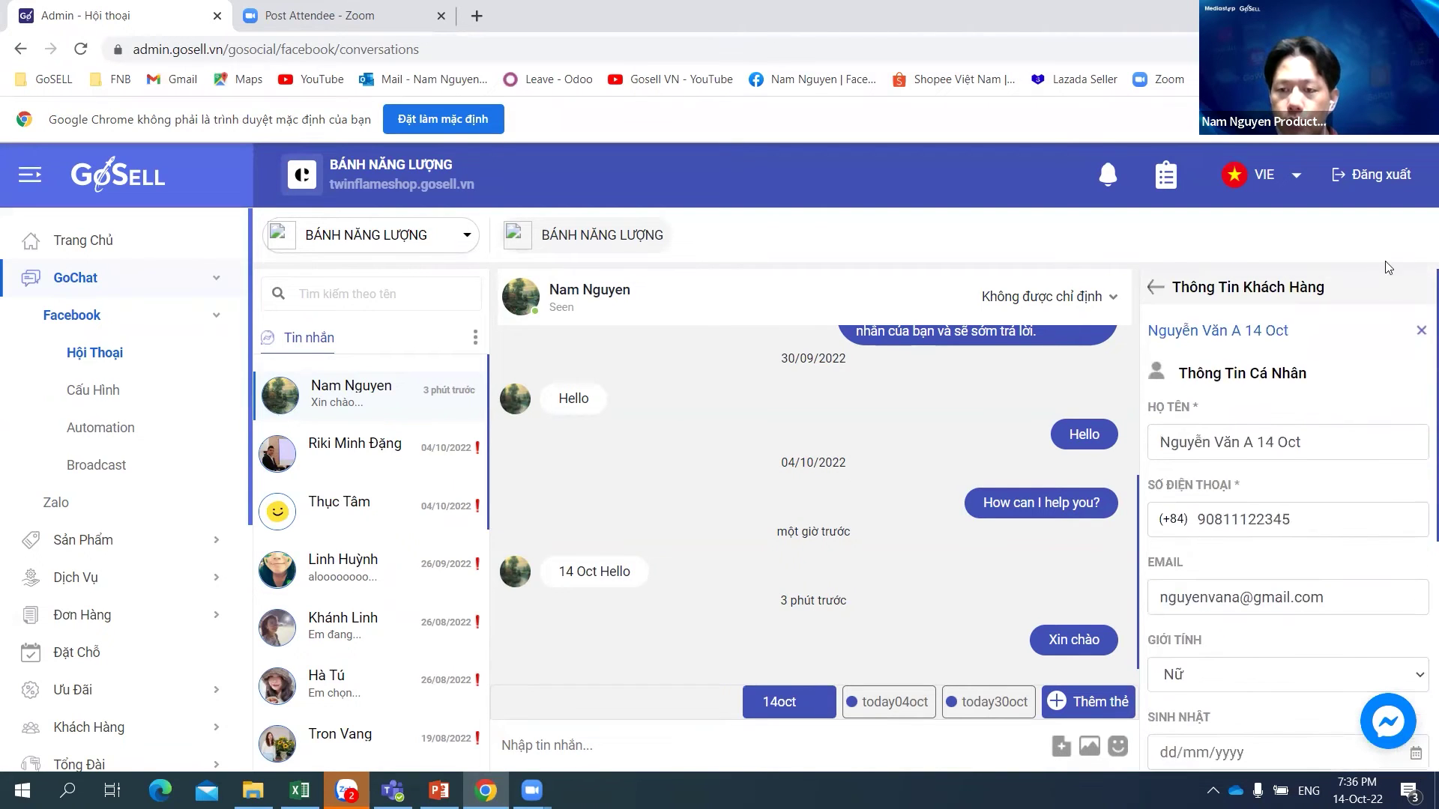
left_click(813, 704)
left_click(812, 705)
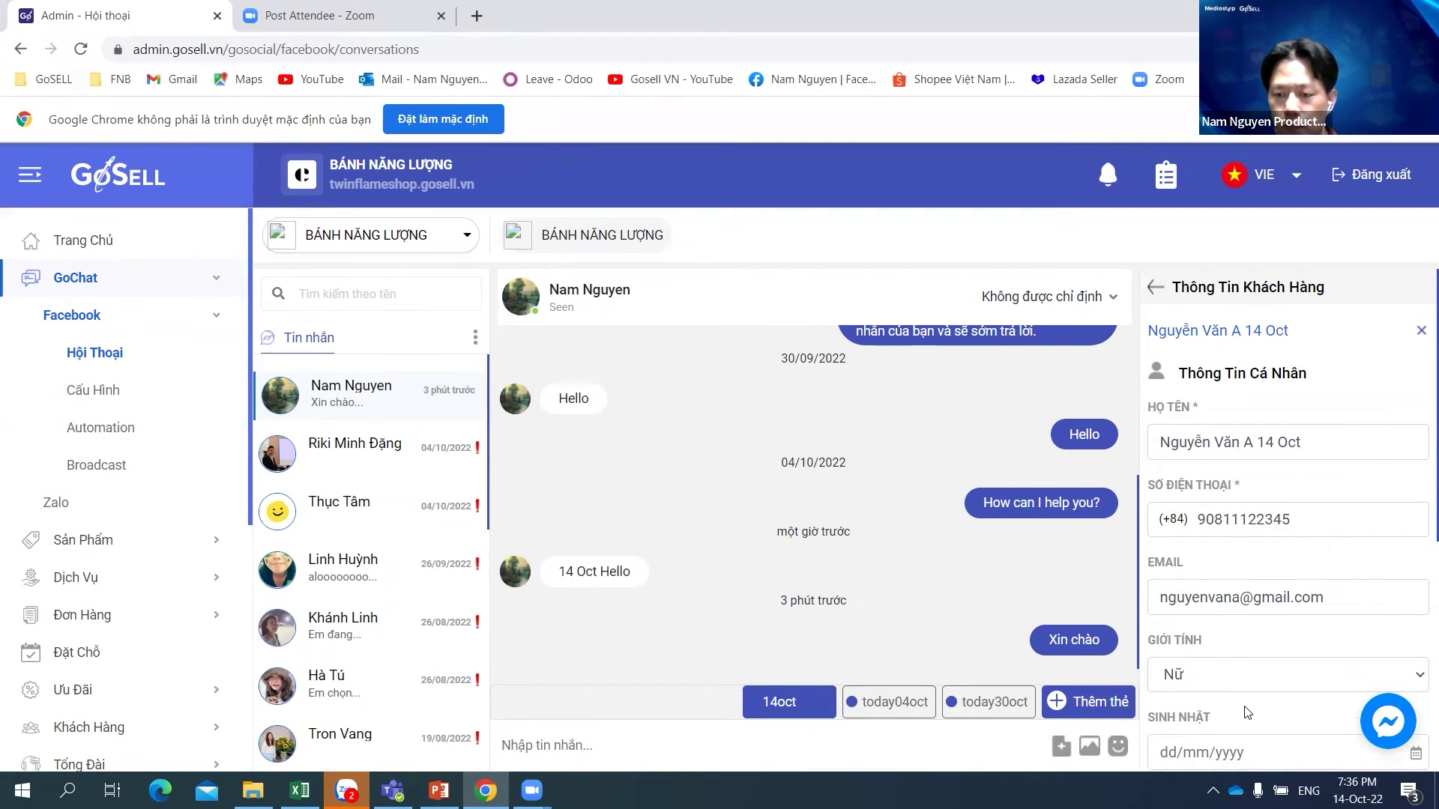
scroll(1247, 712, "down", 5)
scroll(1272, 404, "up", 5)
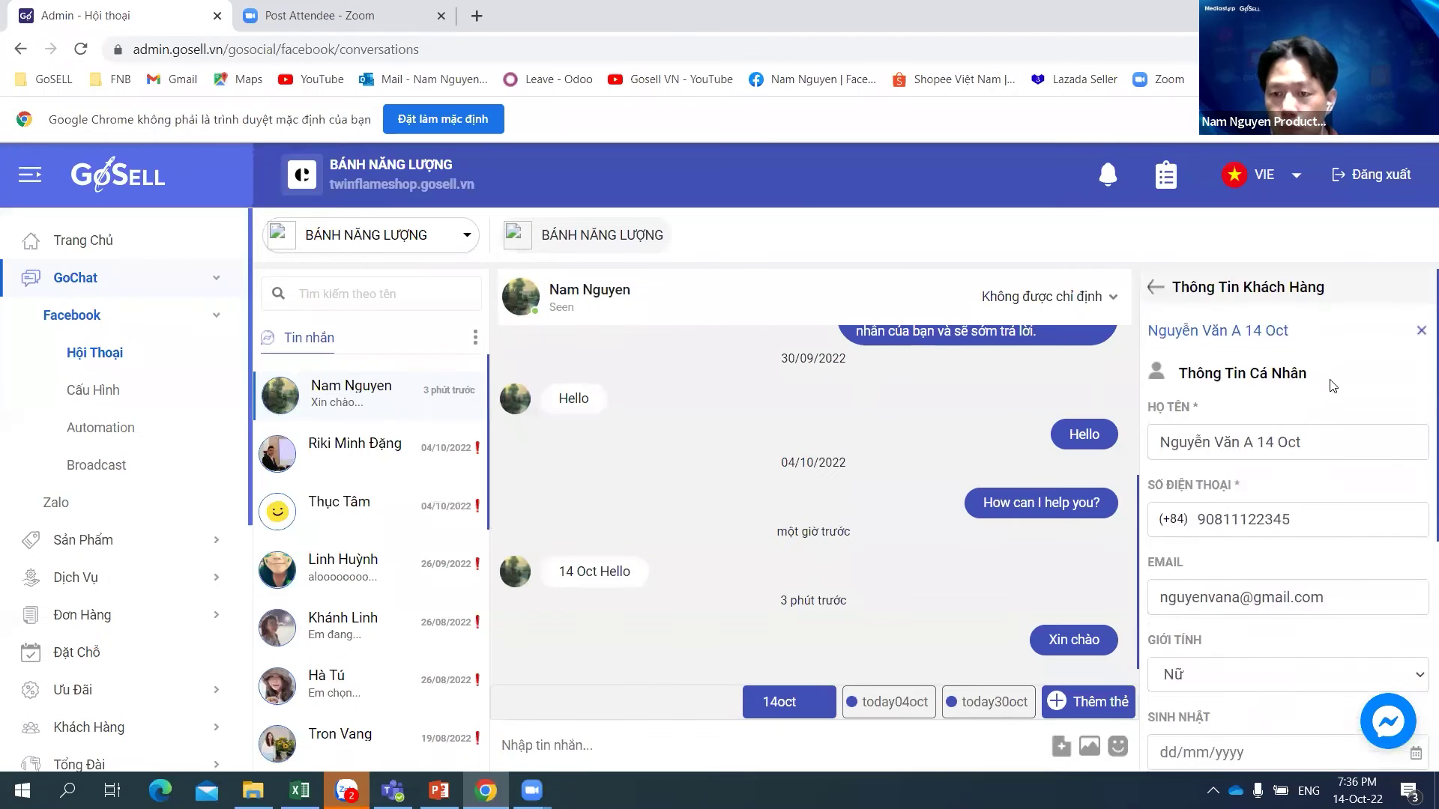
Step: Review the customer info form and tag list, cancel the edit, and keep the 14oct tag applied
left_click(1333, 437)
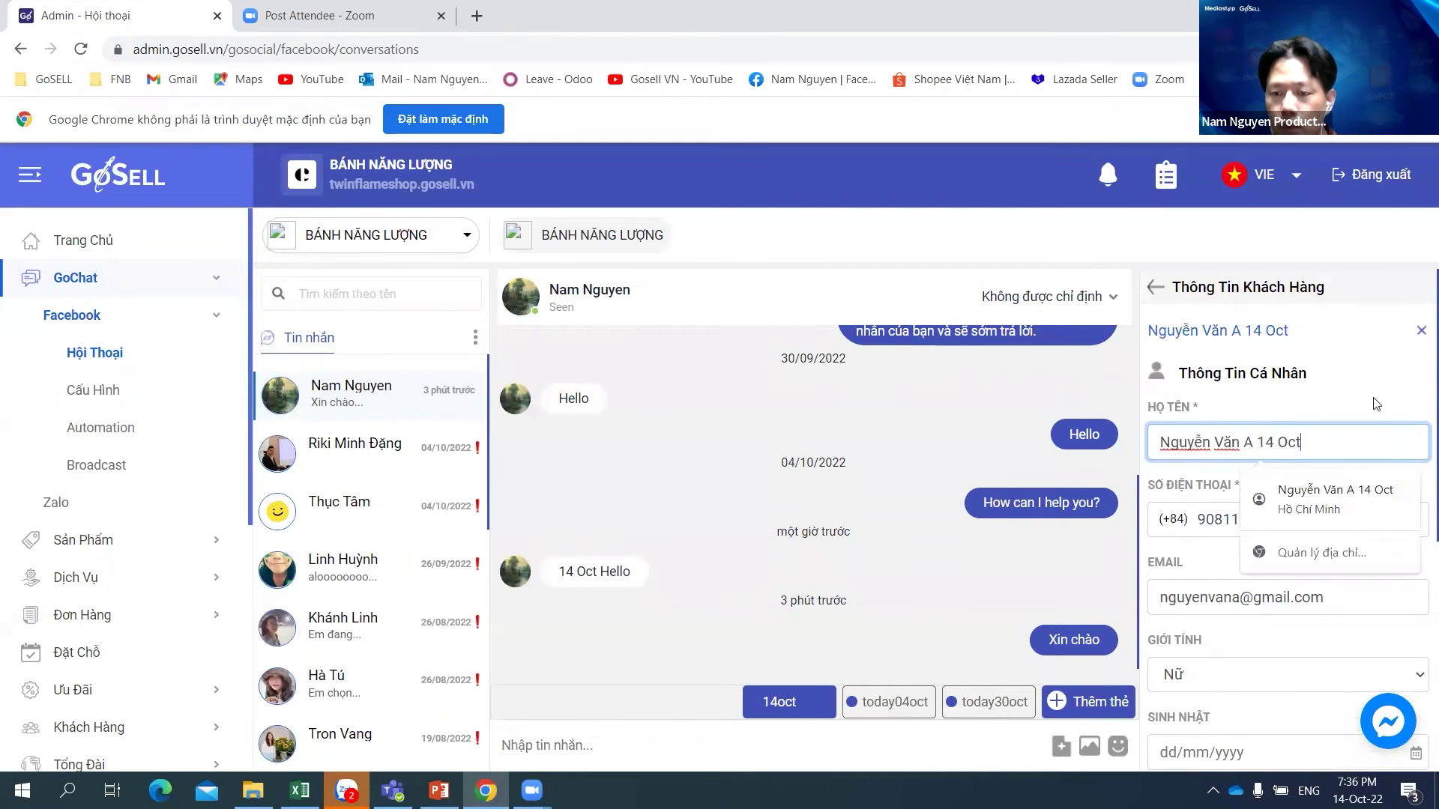
left_click(1347, 501)
scroll(1352, 489, "down", 5)
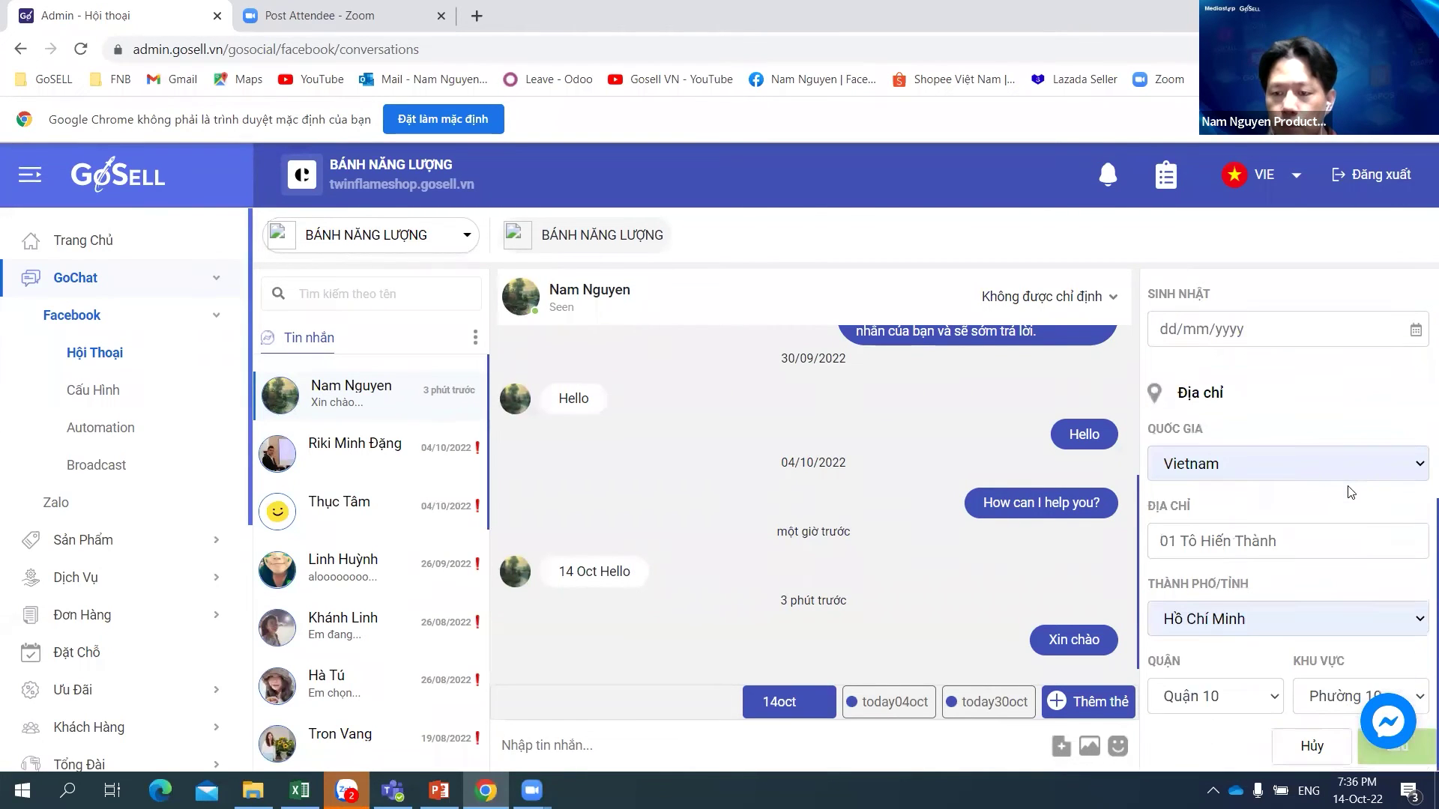
double_click(1419, 744)
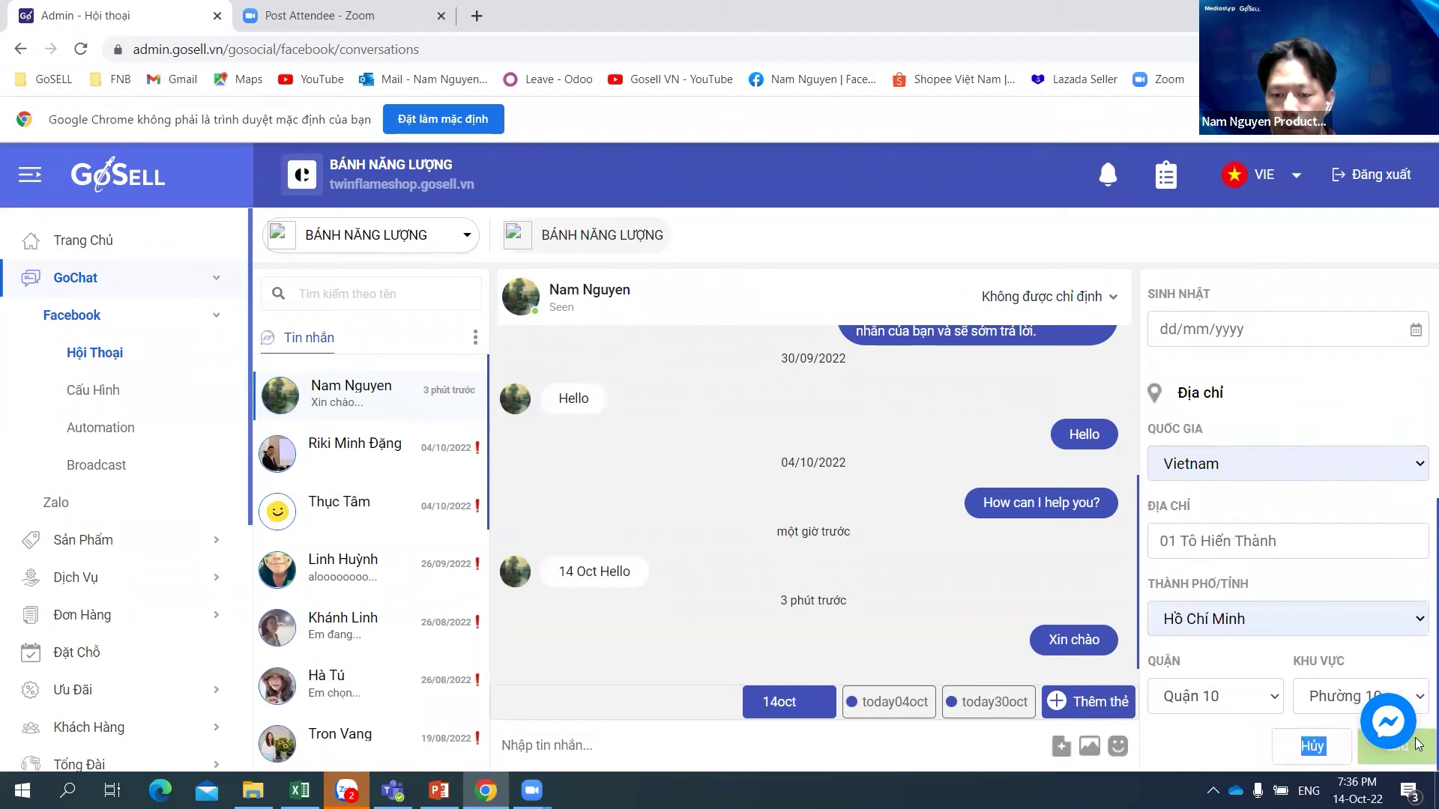
left_click(1167, 743)
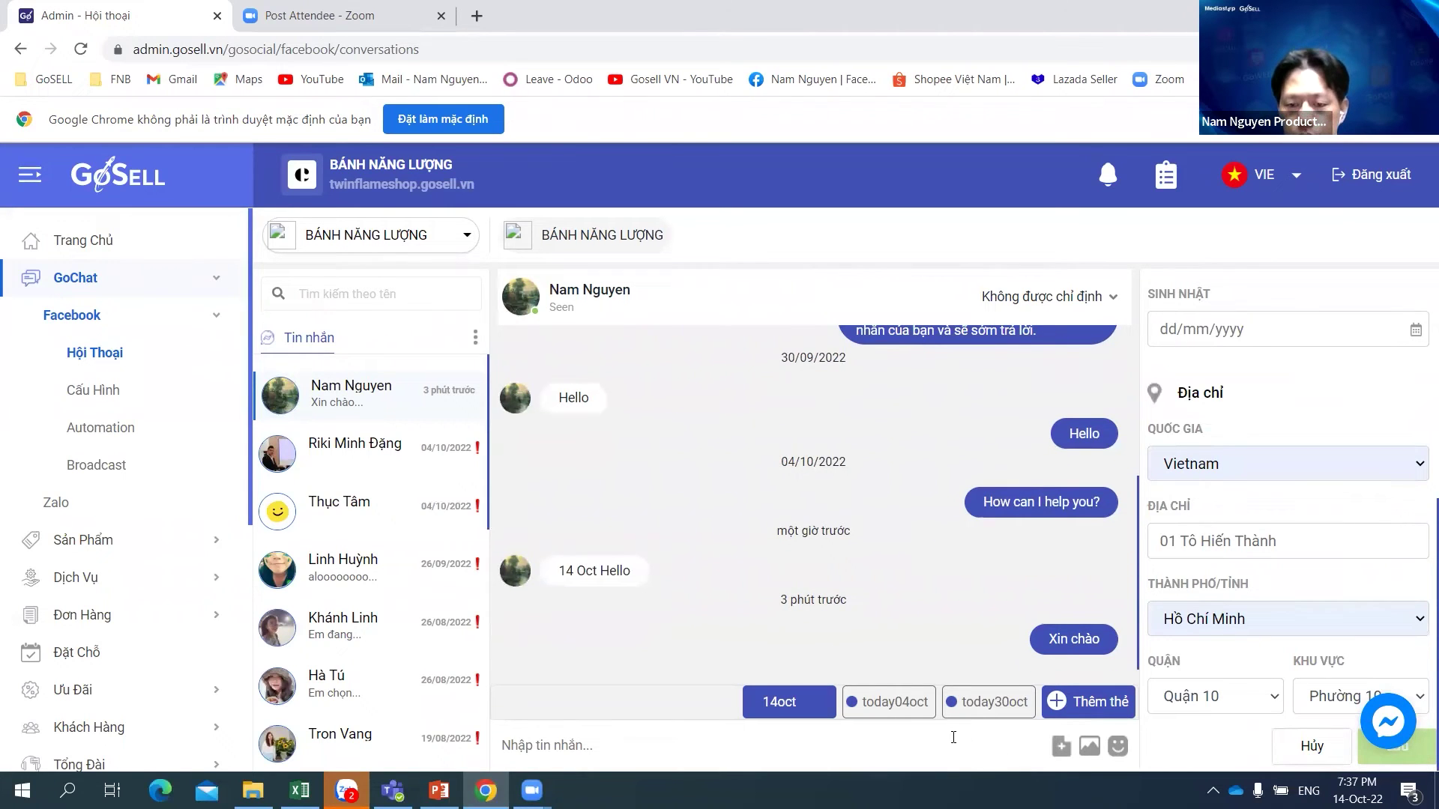
left_click(1090, 700)
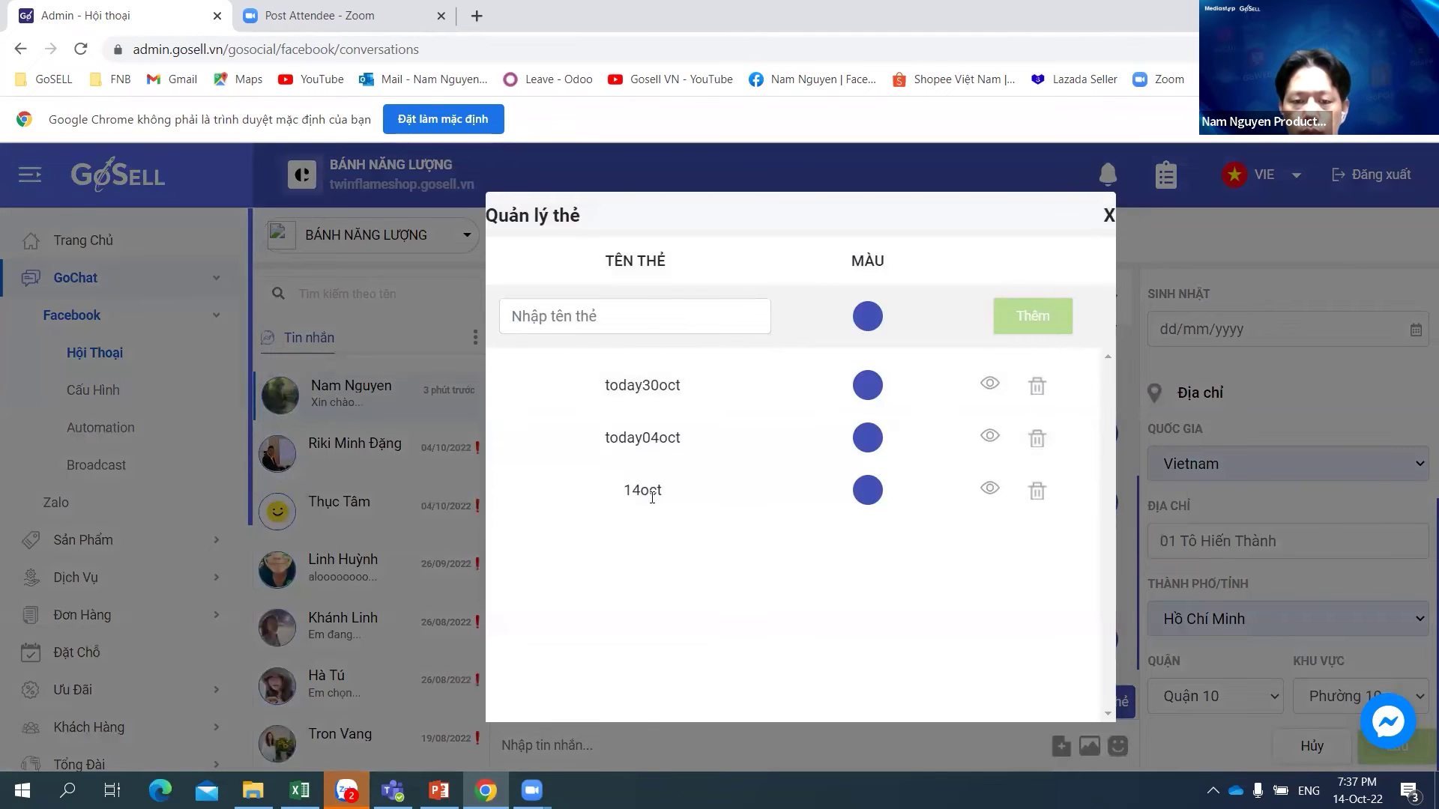
left_click(1109, 217)
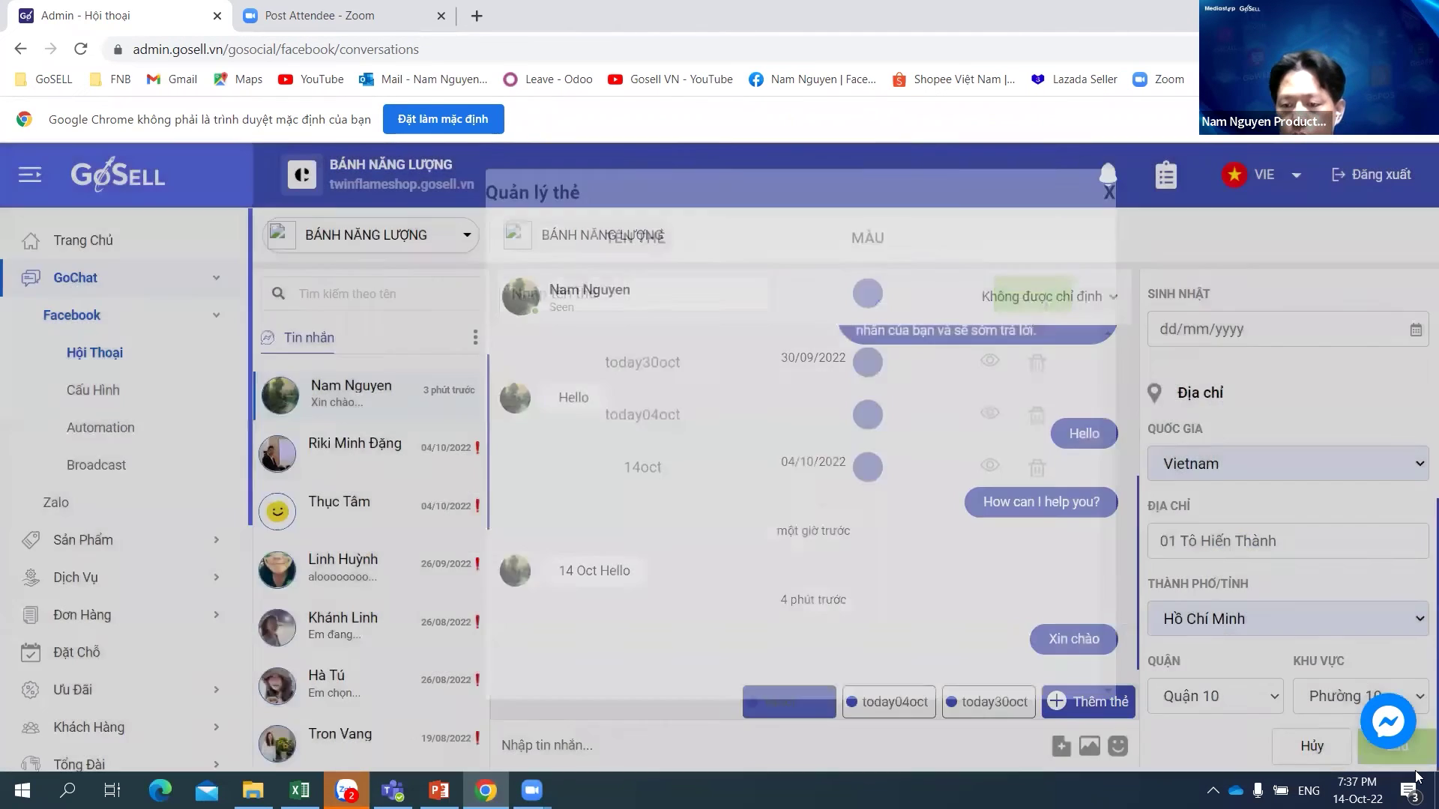
left_click(1305, 750)
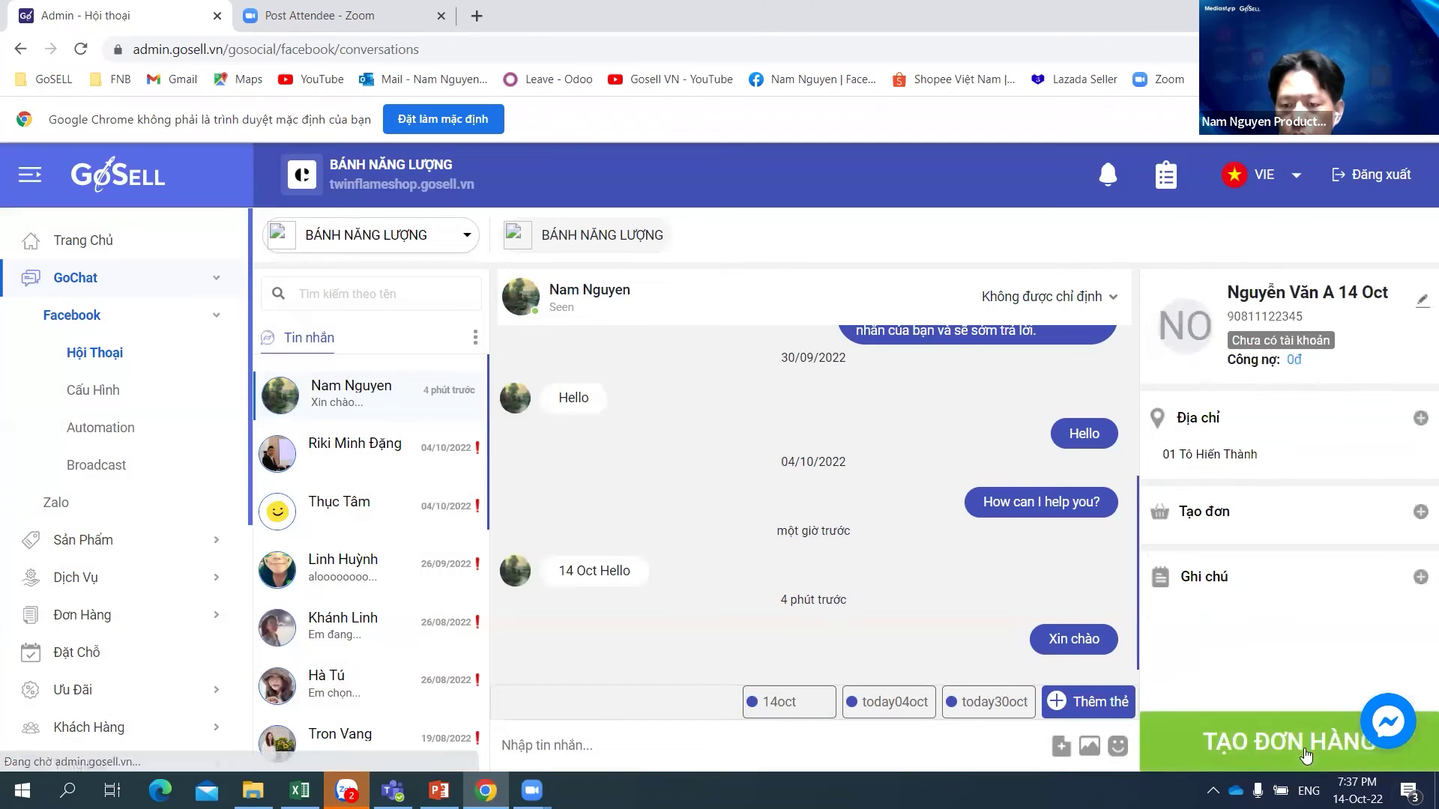
left_click(788, 704)
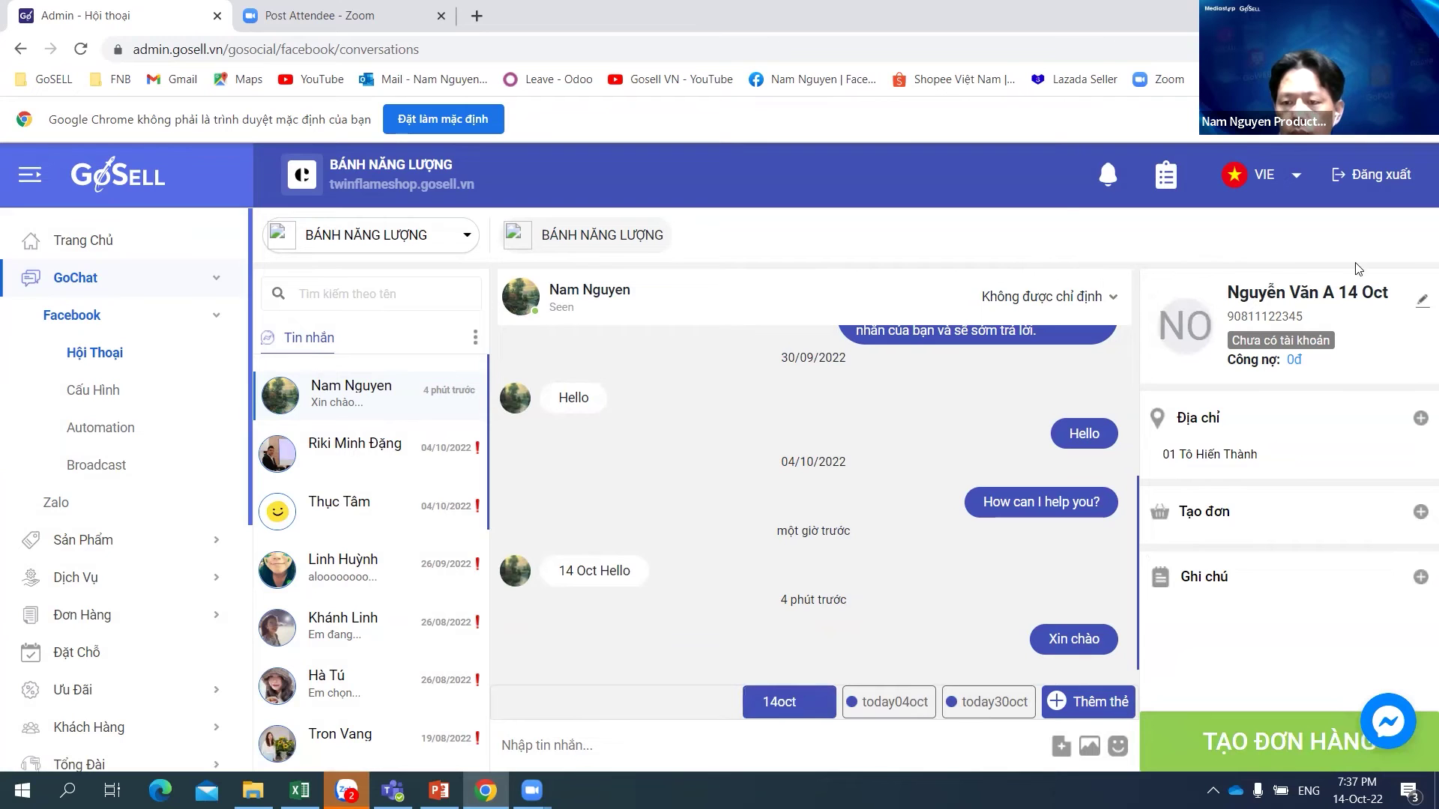
Step: Save the customer's full record with its 14oct tag, then check the customer groups list
left_click(1332, 302)
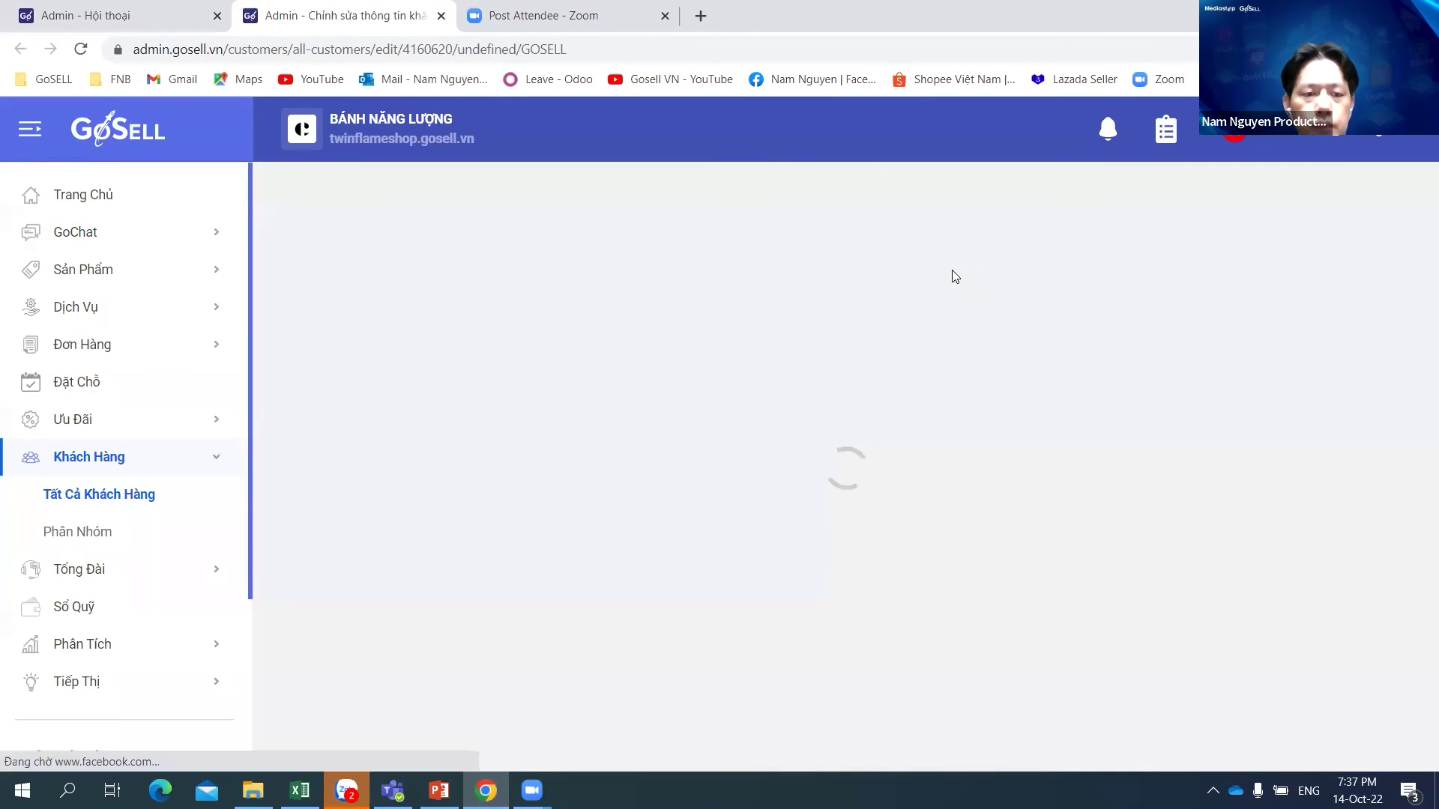
scroll(1327, 341, "down", 7)
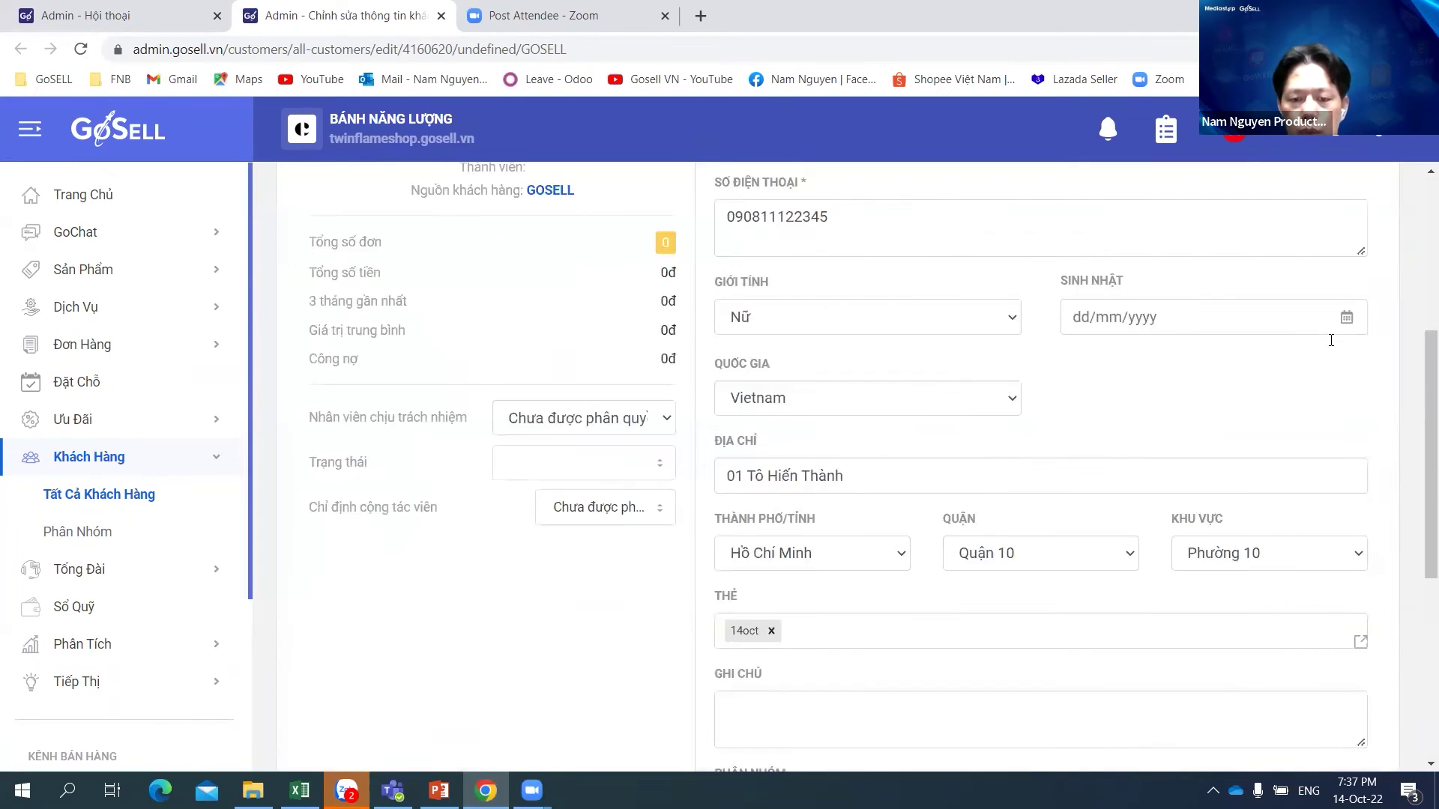
left_click(889, 439)
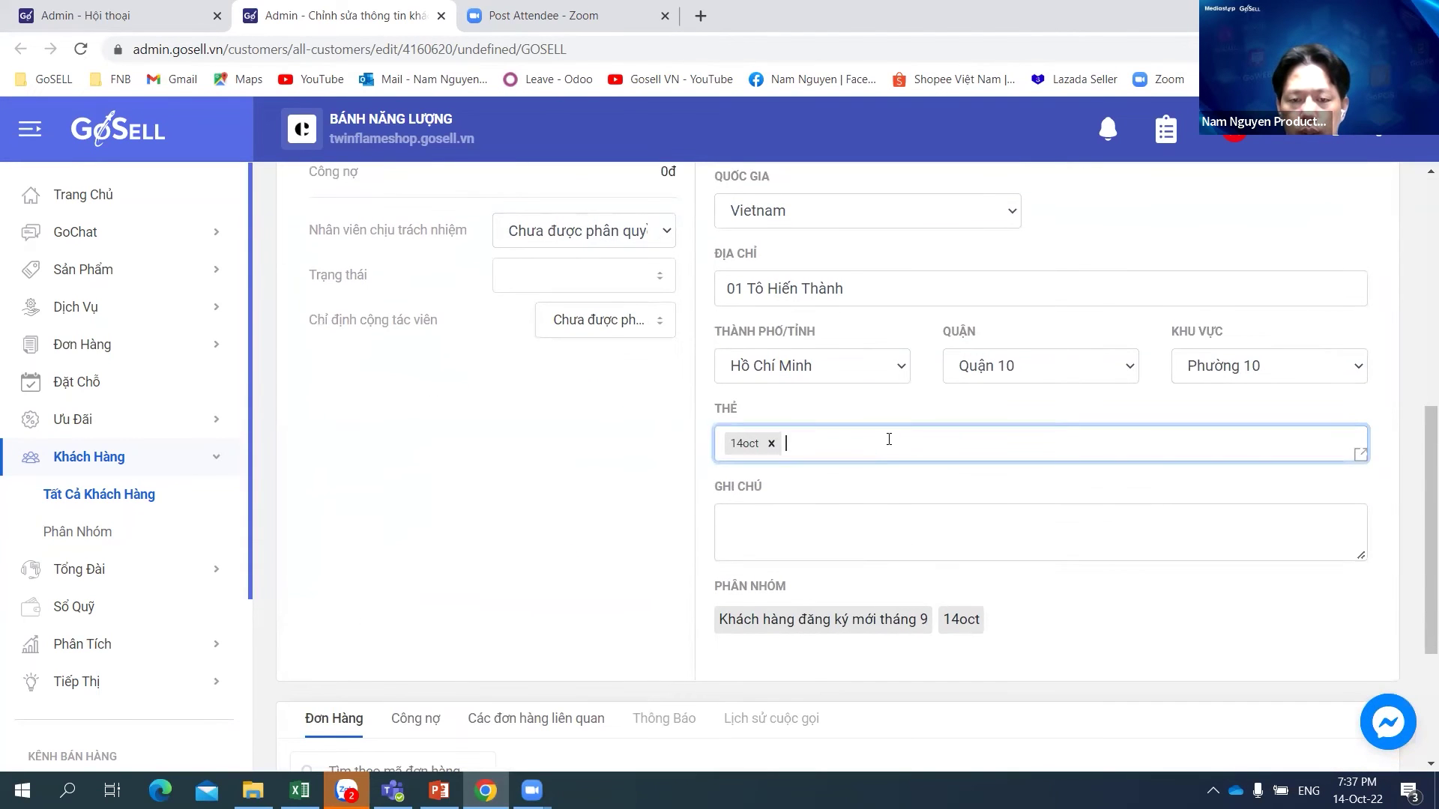
scroll(1183, 502, "up", 7)
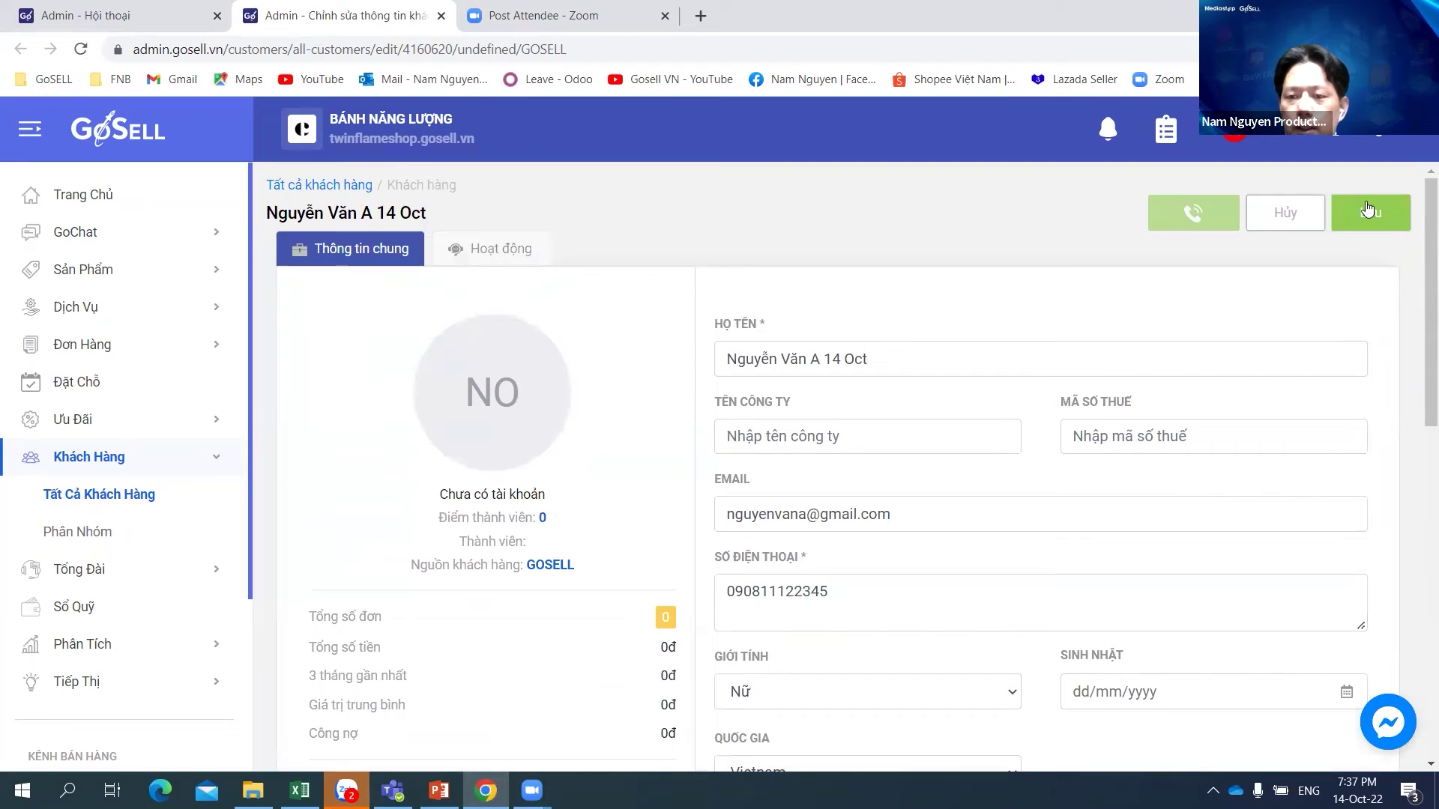
left_click(1368, 216)
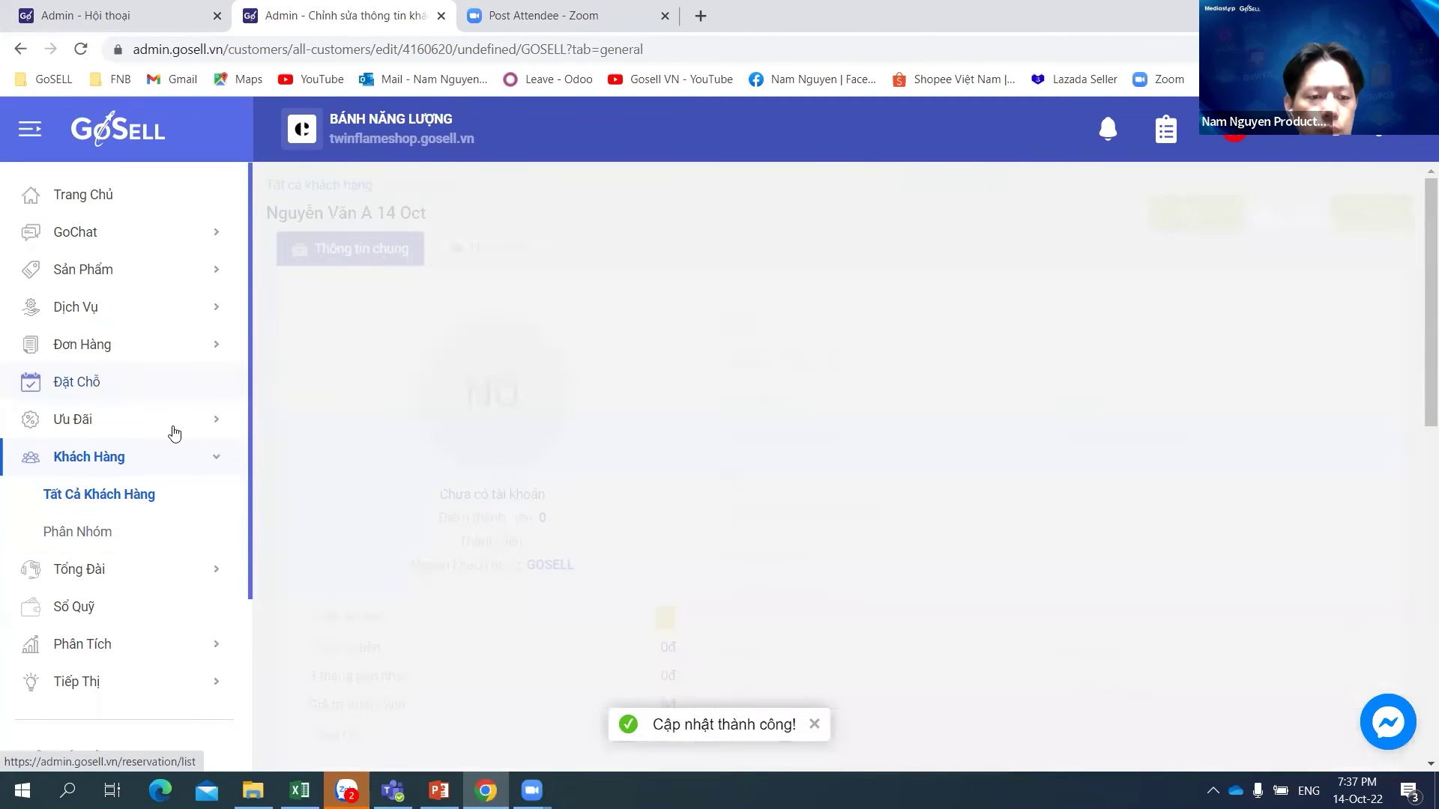
left_click(87, 543)
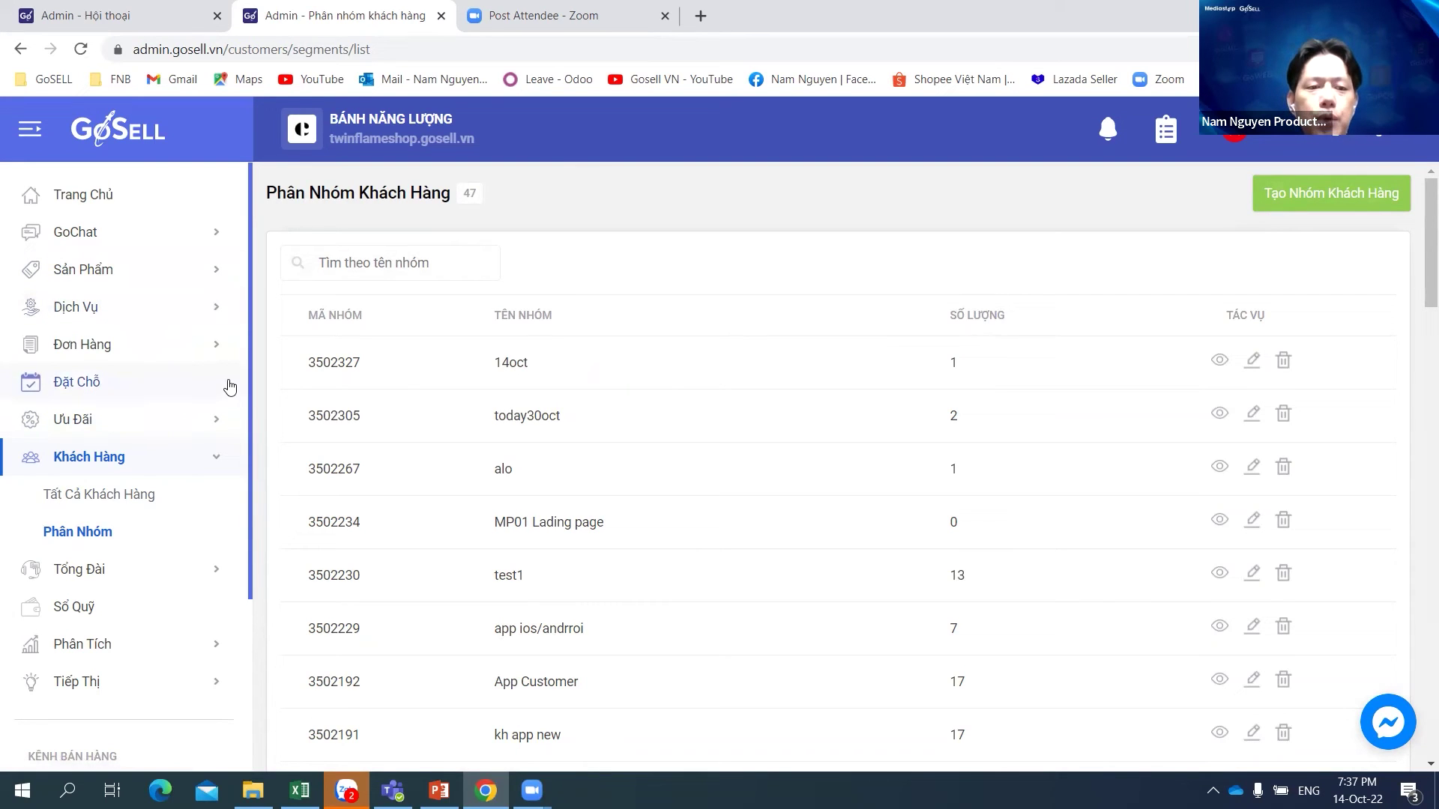
left_click(103, 235)
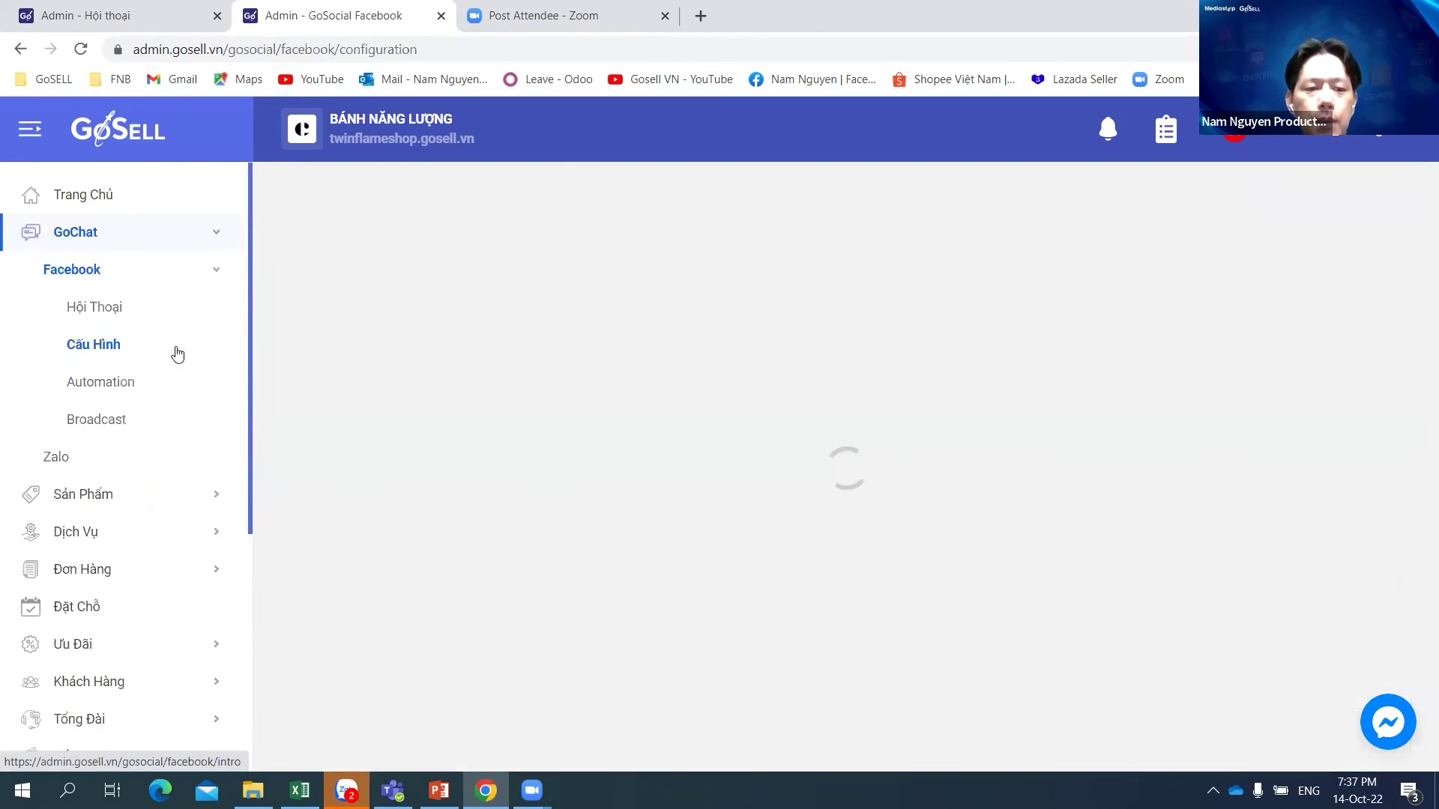
Step: Start a new broadcast campaign named 14oct sending from the BÁNH NĂNG LƯỢNG page
left_click(136, 425)
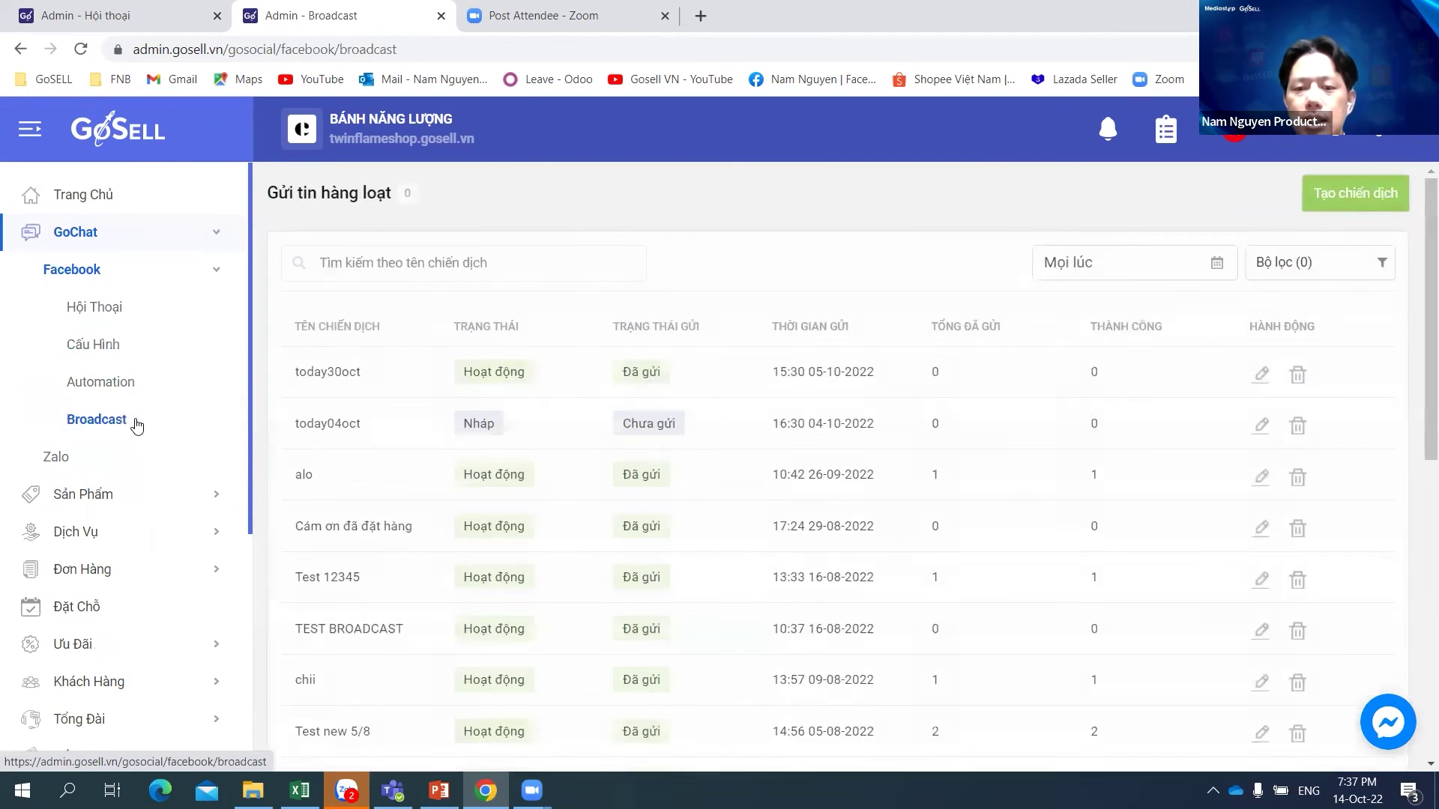
left_click(1380, 204)
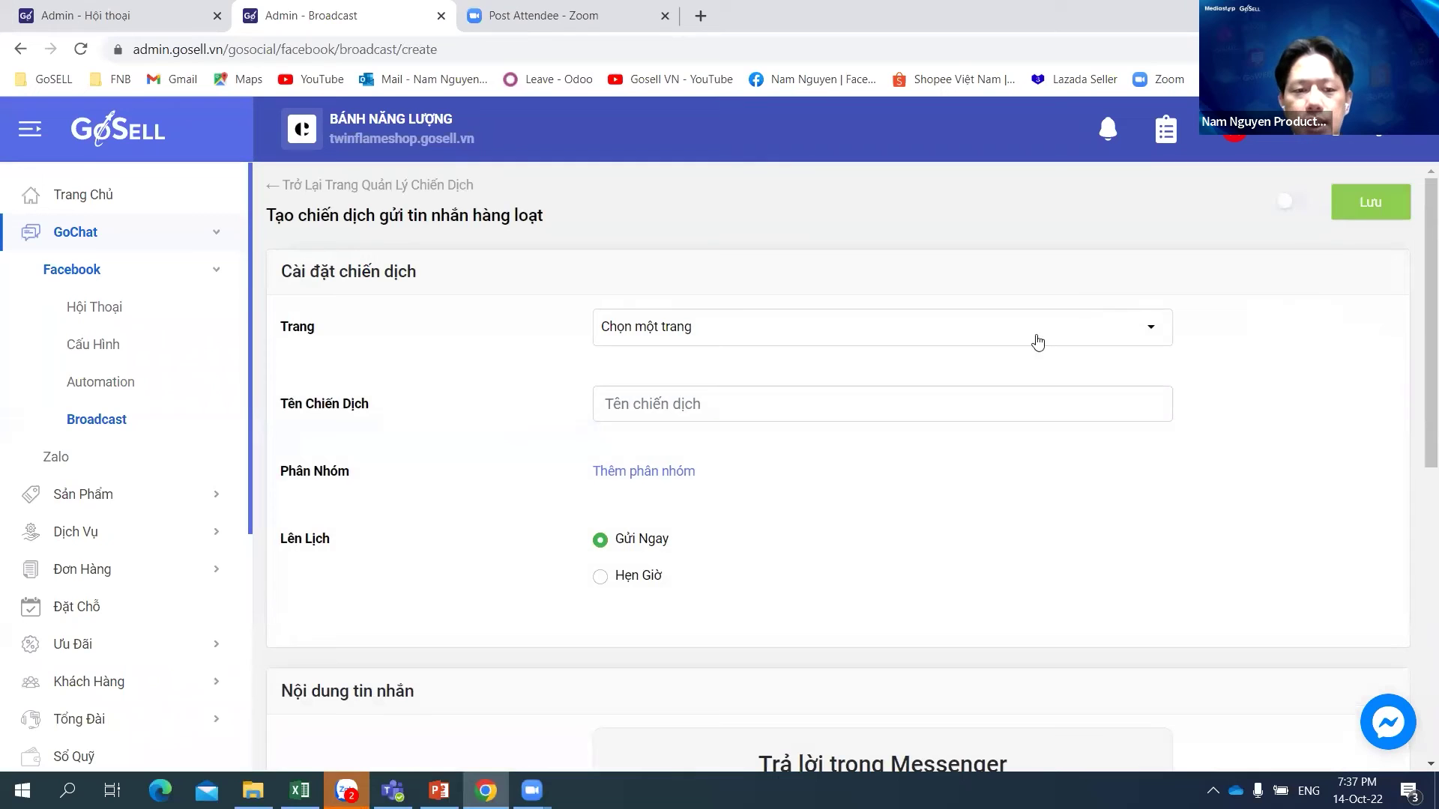
left_click(748, 331)
left_click(723, 404)
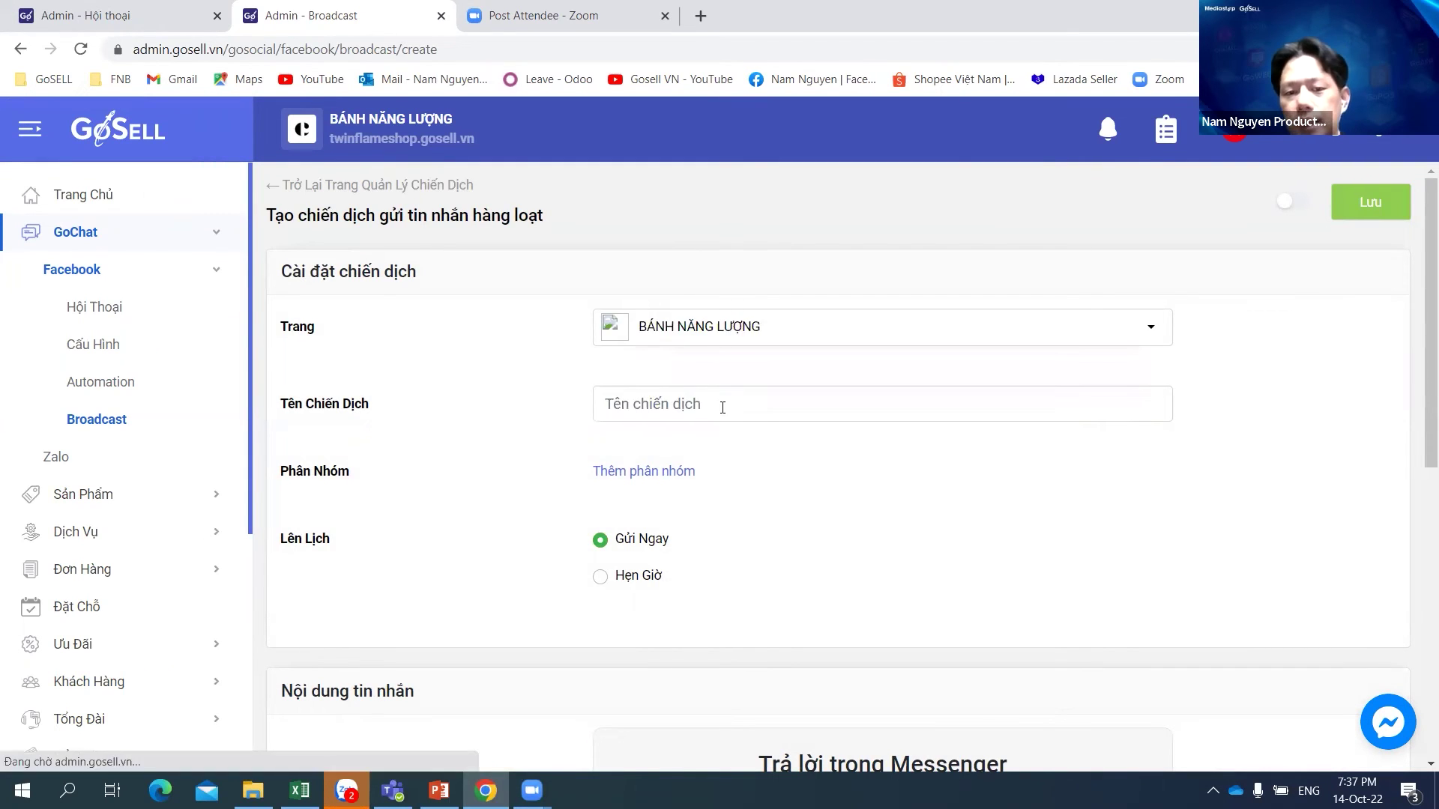
left_click(825, 404)
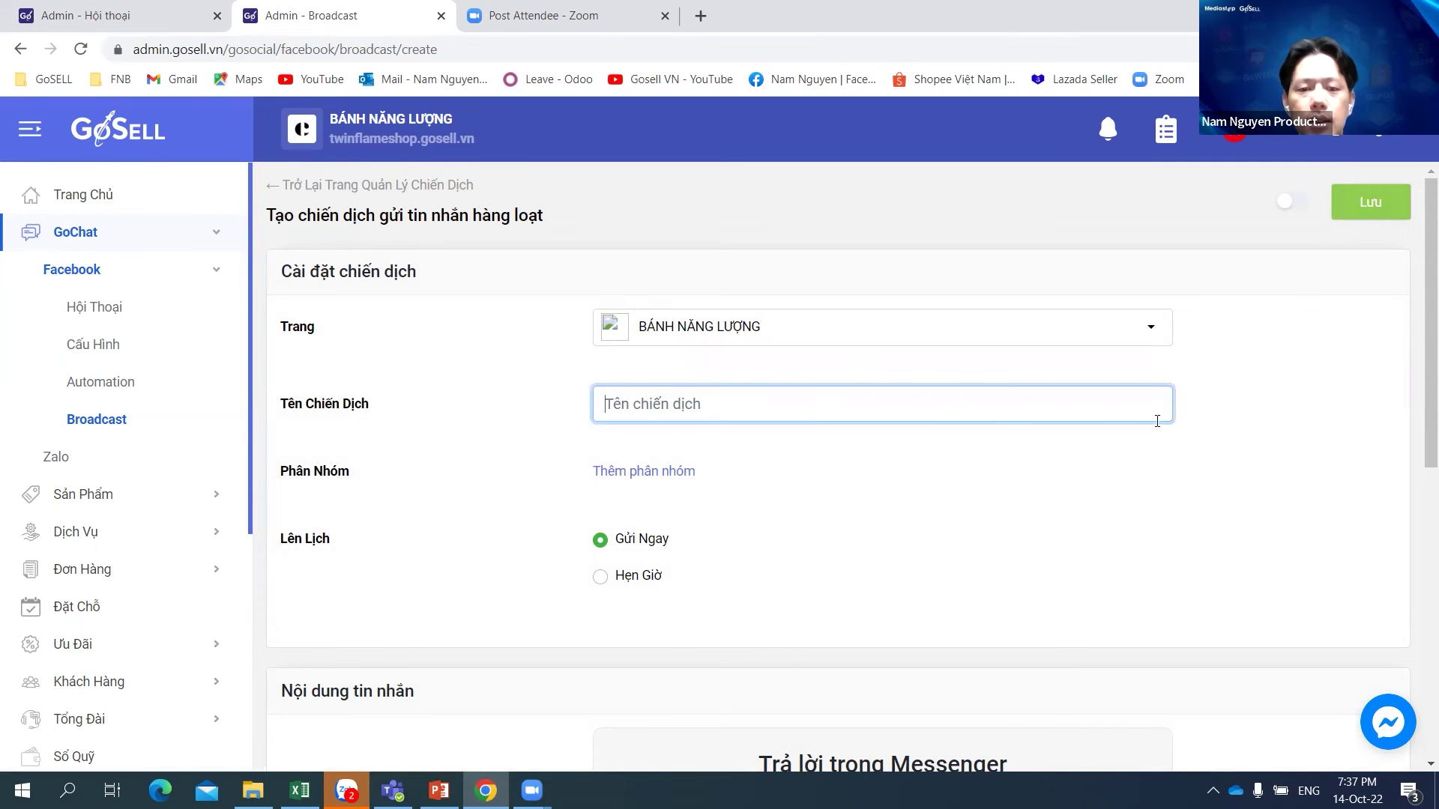
type("14oct")
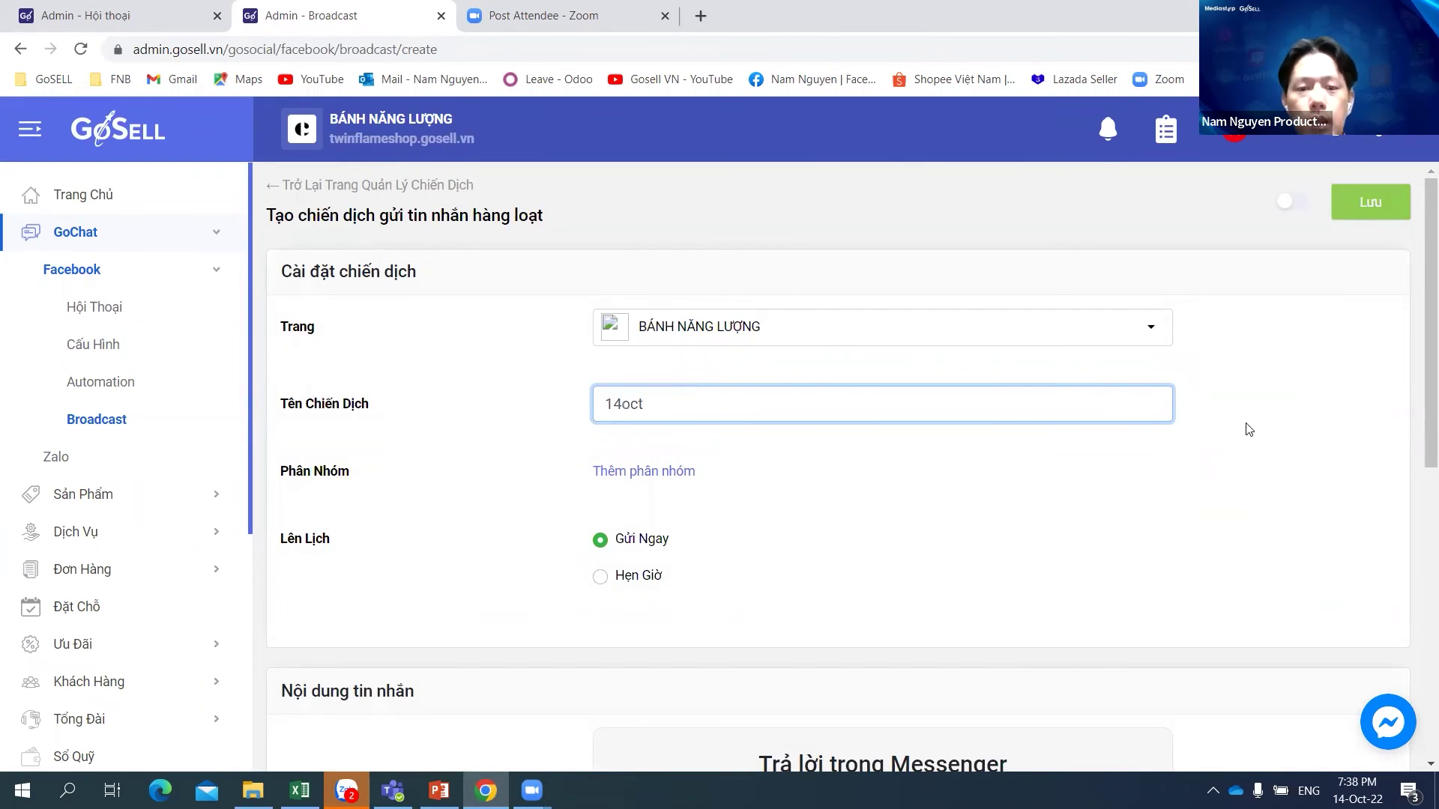
left_click(1092, 539)
Step: Target the campaign at the 14oct customer group
scroll(1072, 518, "down", 1)
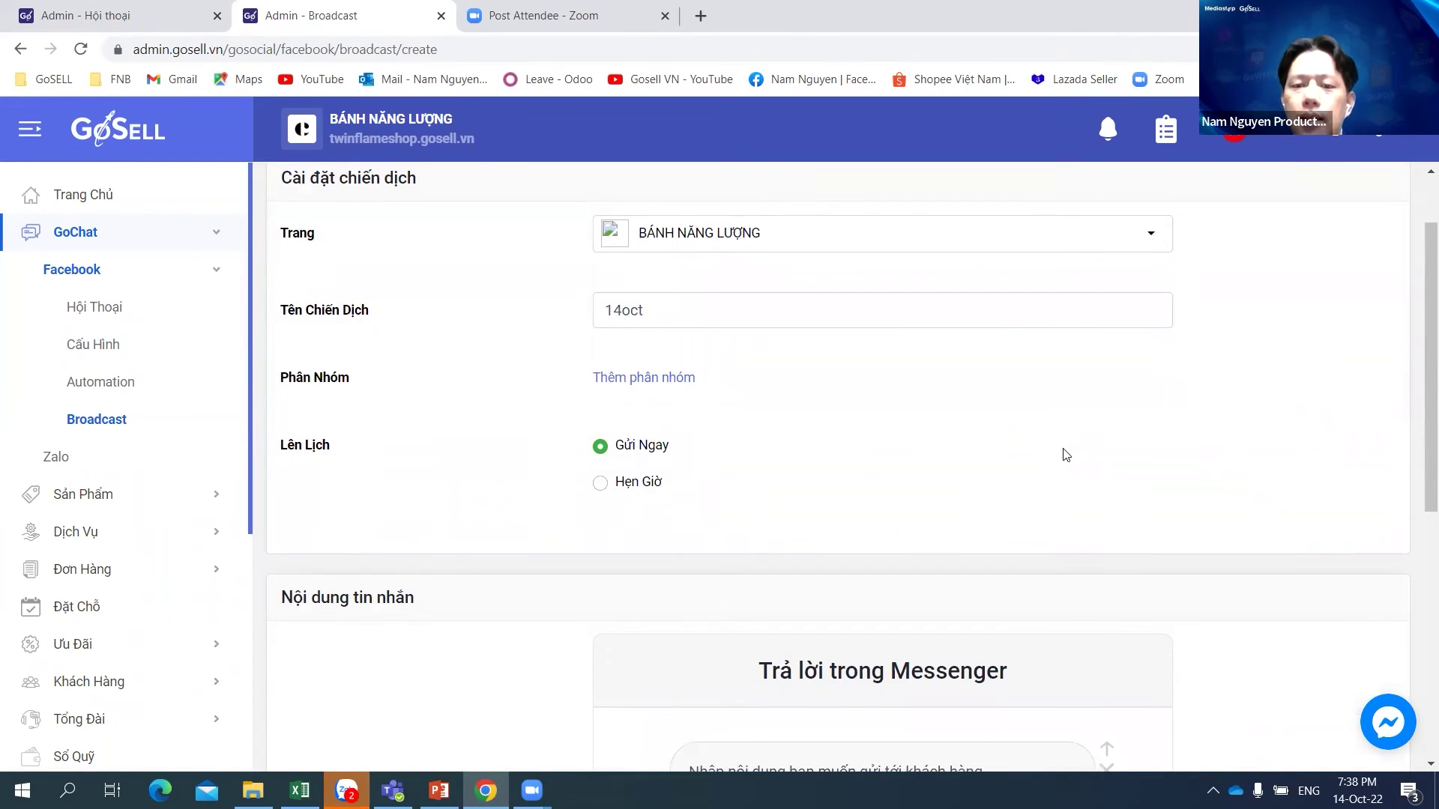
left_click(649, 380)
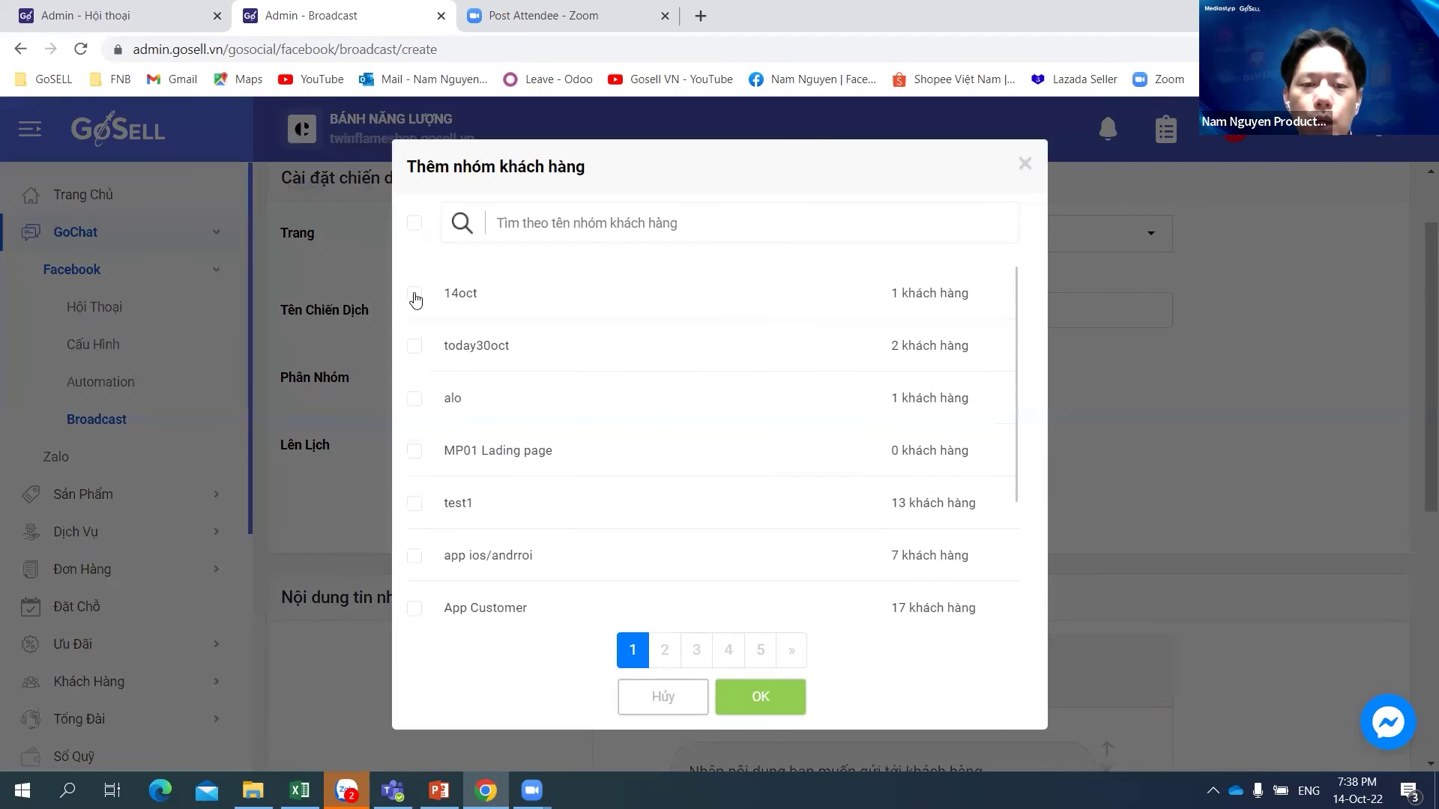
left_click(414, 296)
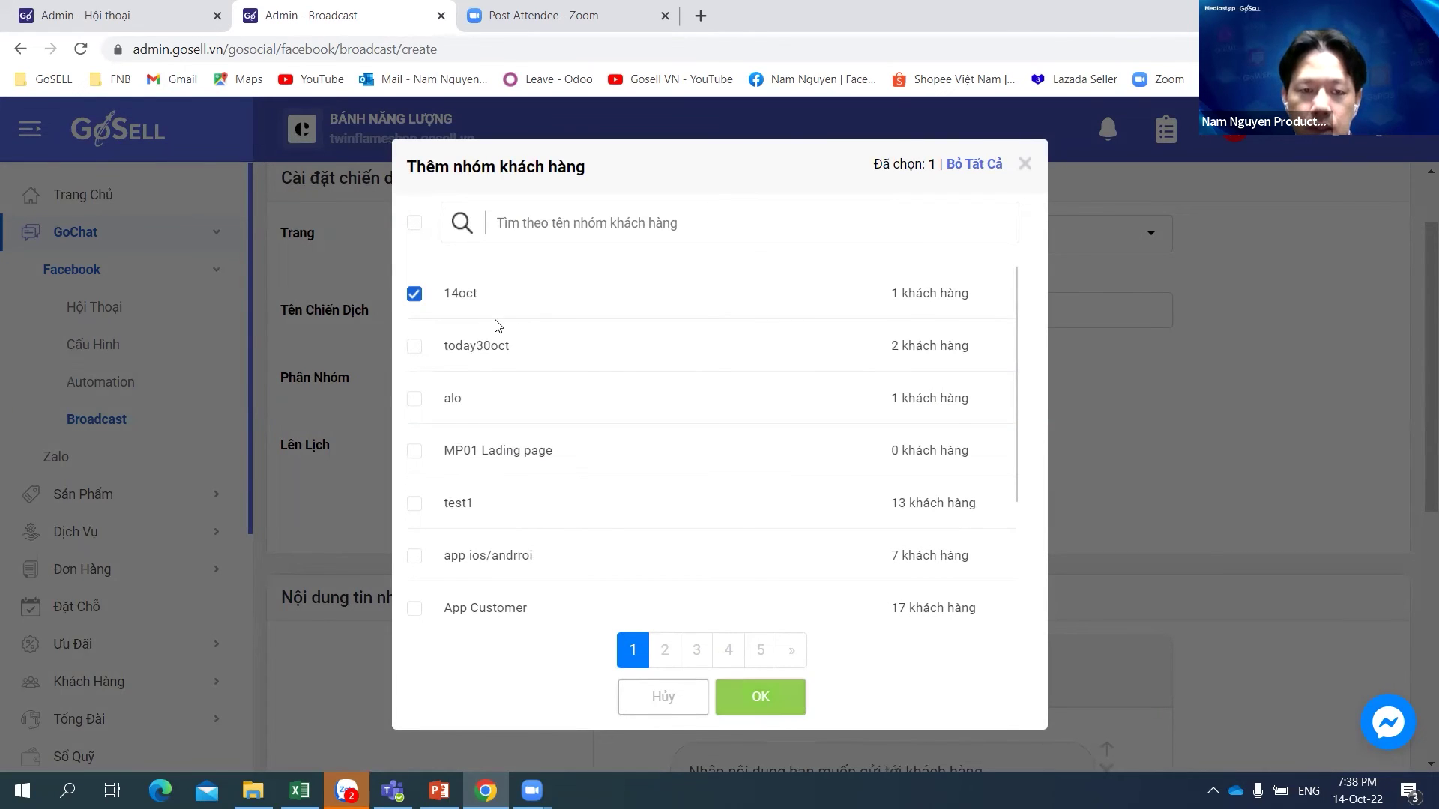
left_click(778, 705)
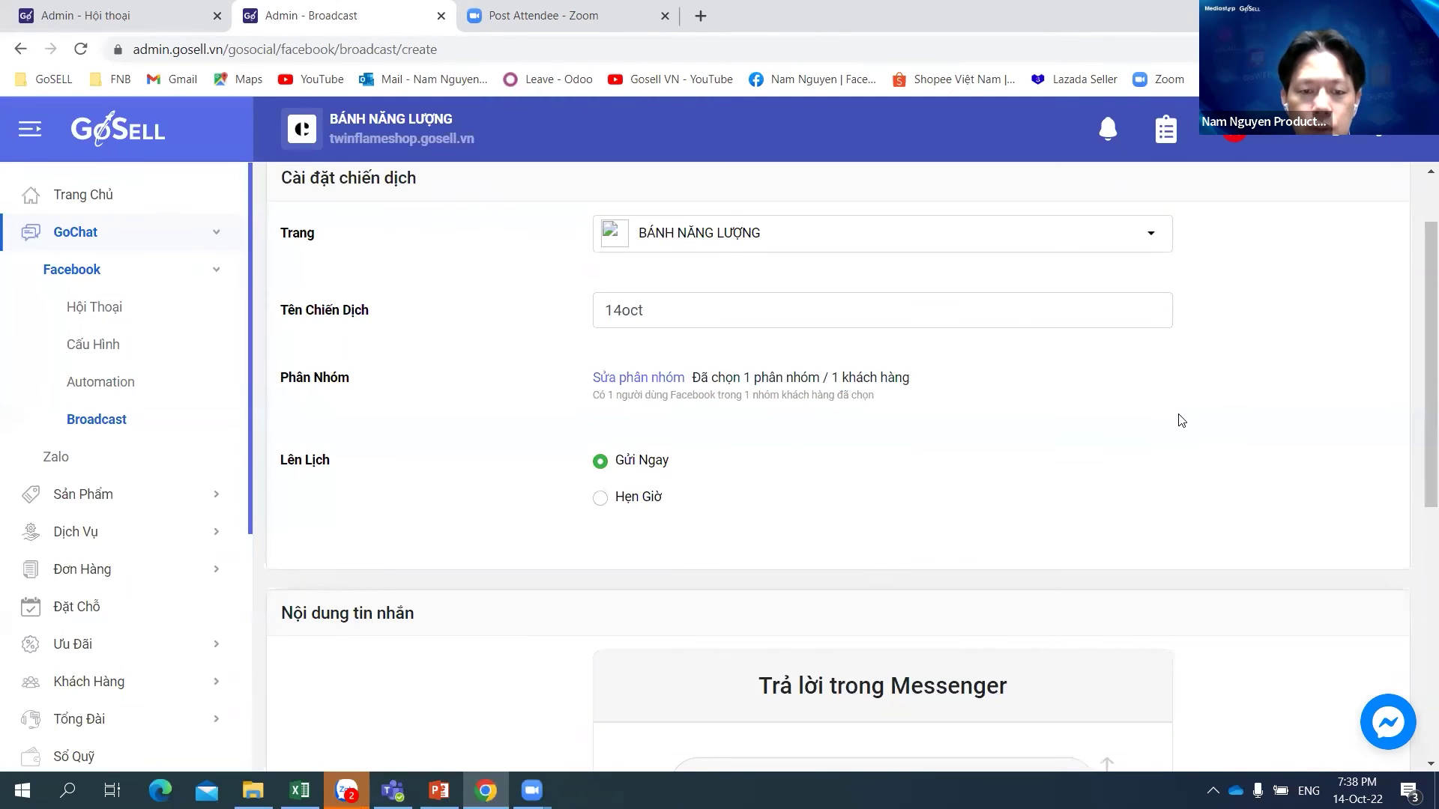
scroll(1182, 420, "down", 2)
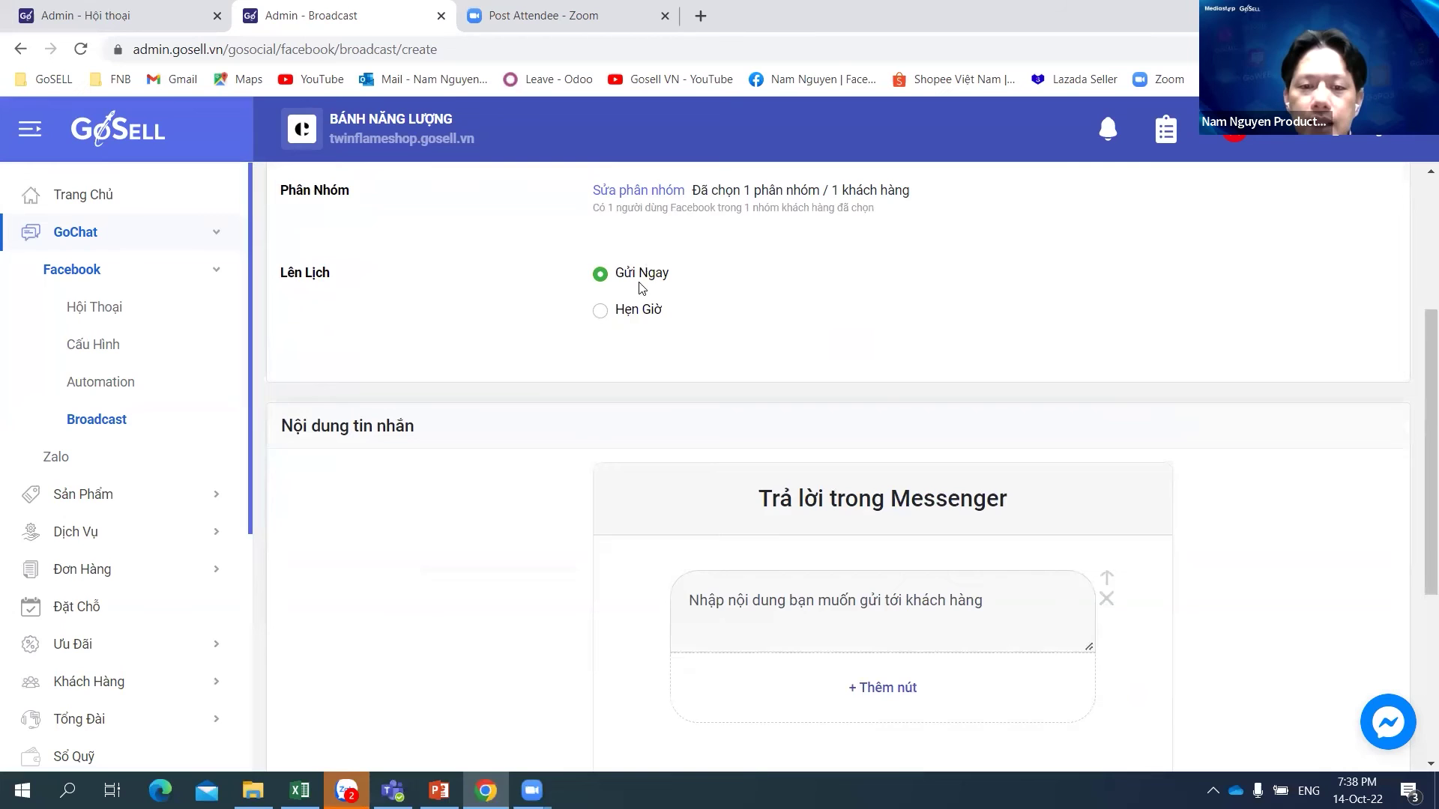
Step: Switch the broadcast to scheduled sending at 20:08 on 14-10-2022
left_click(599, 313)
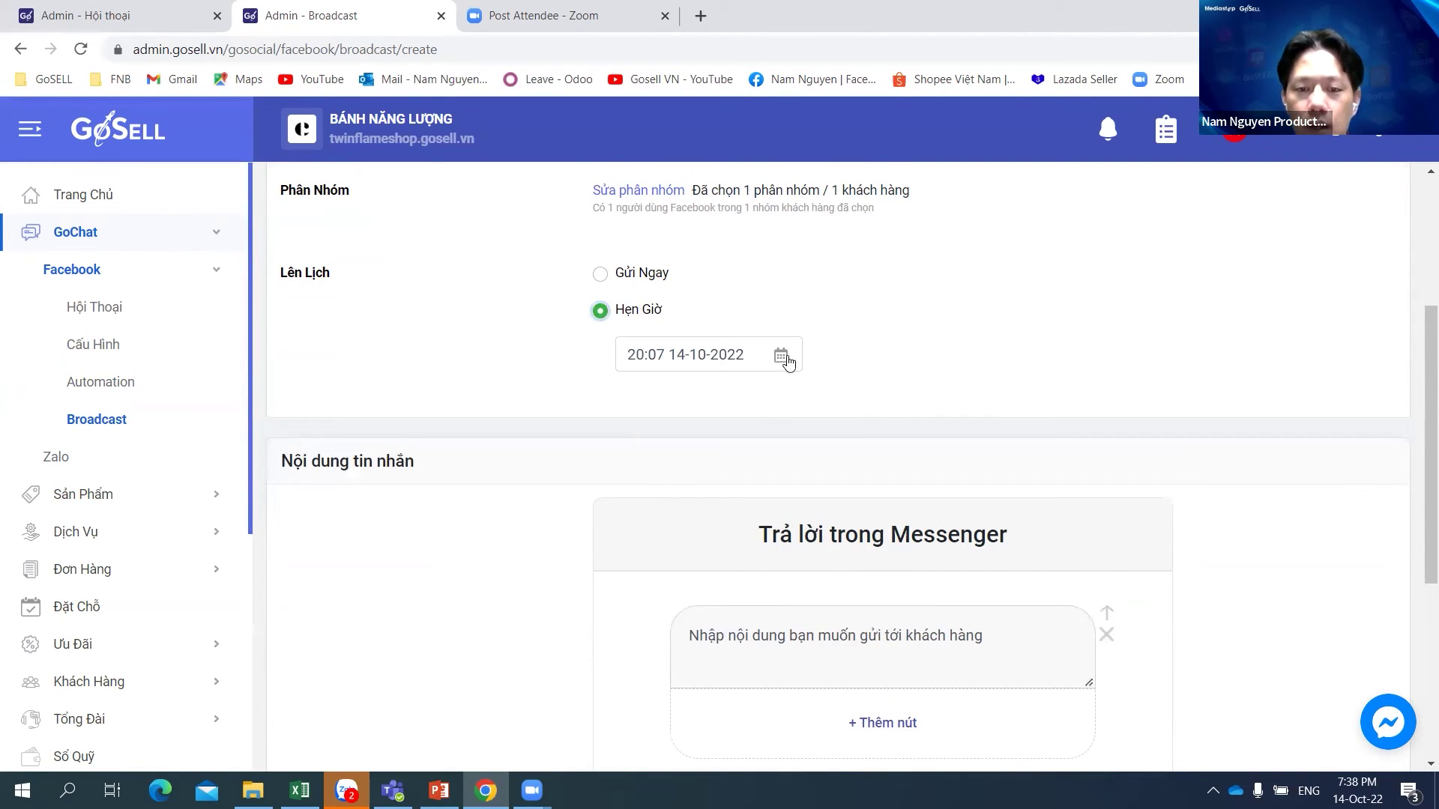
left_click(782, 363)
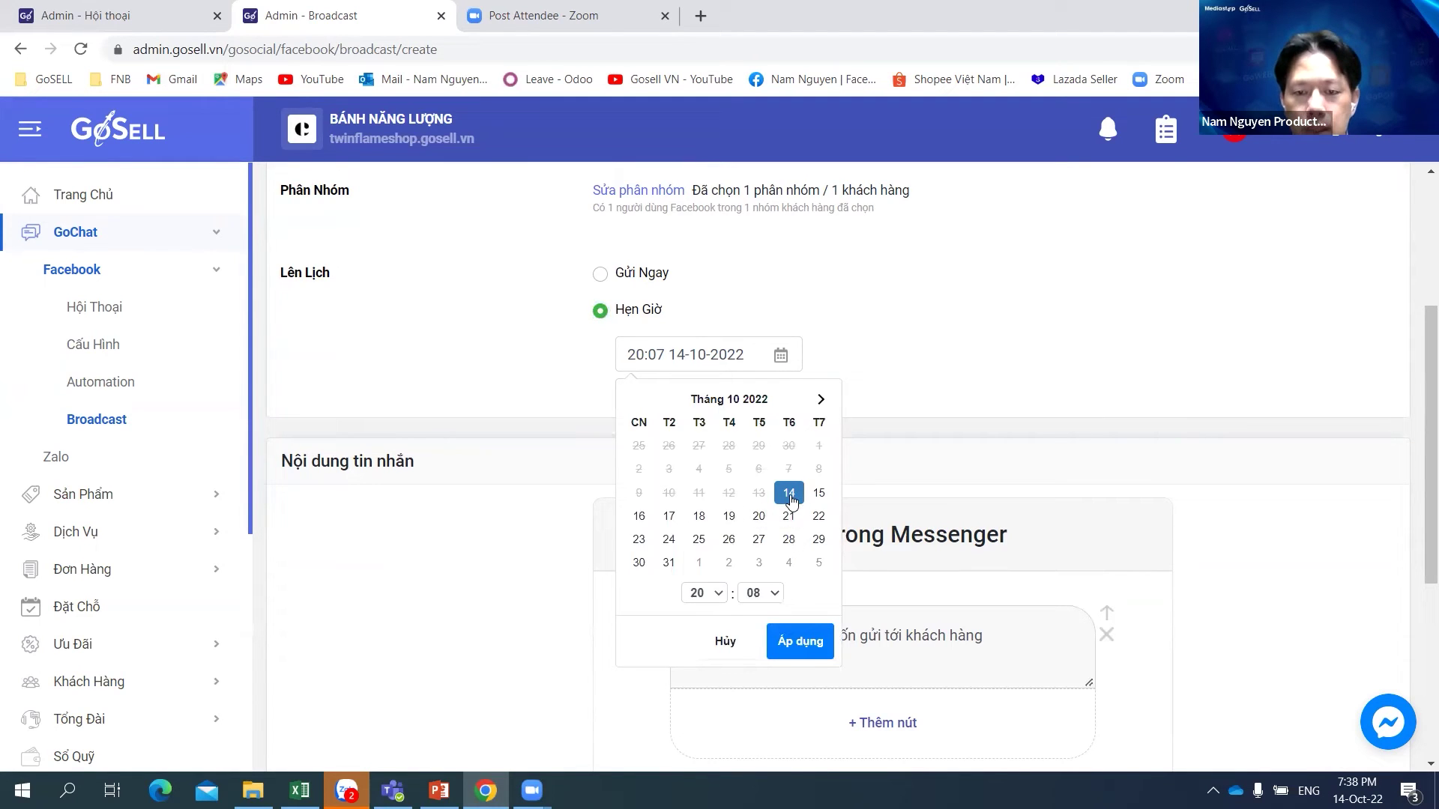
left_click(759, 593)
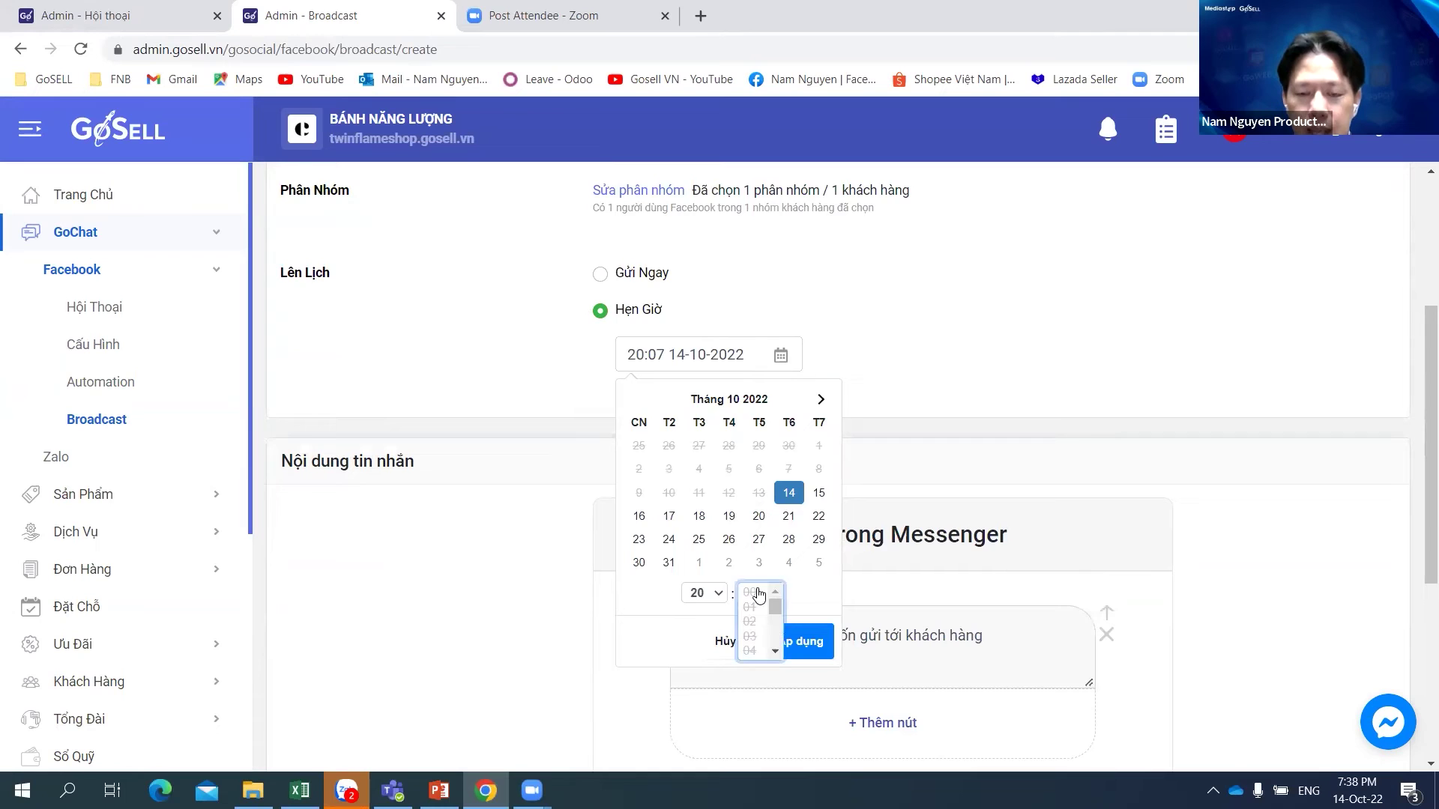
left_click(704, 595)
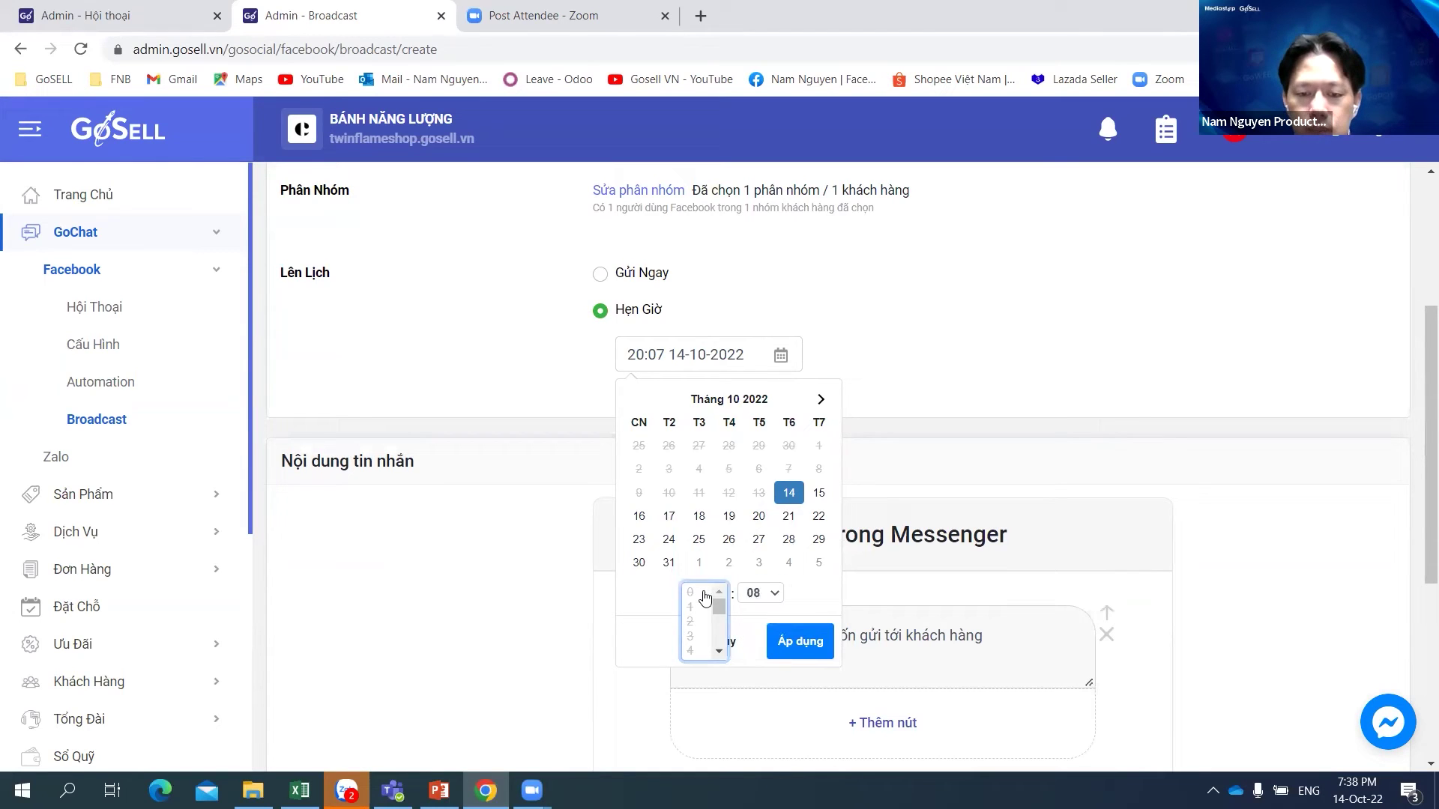
left_click(760, 593)
left_click(810, 591)
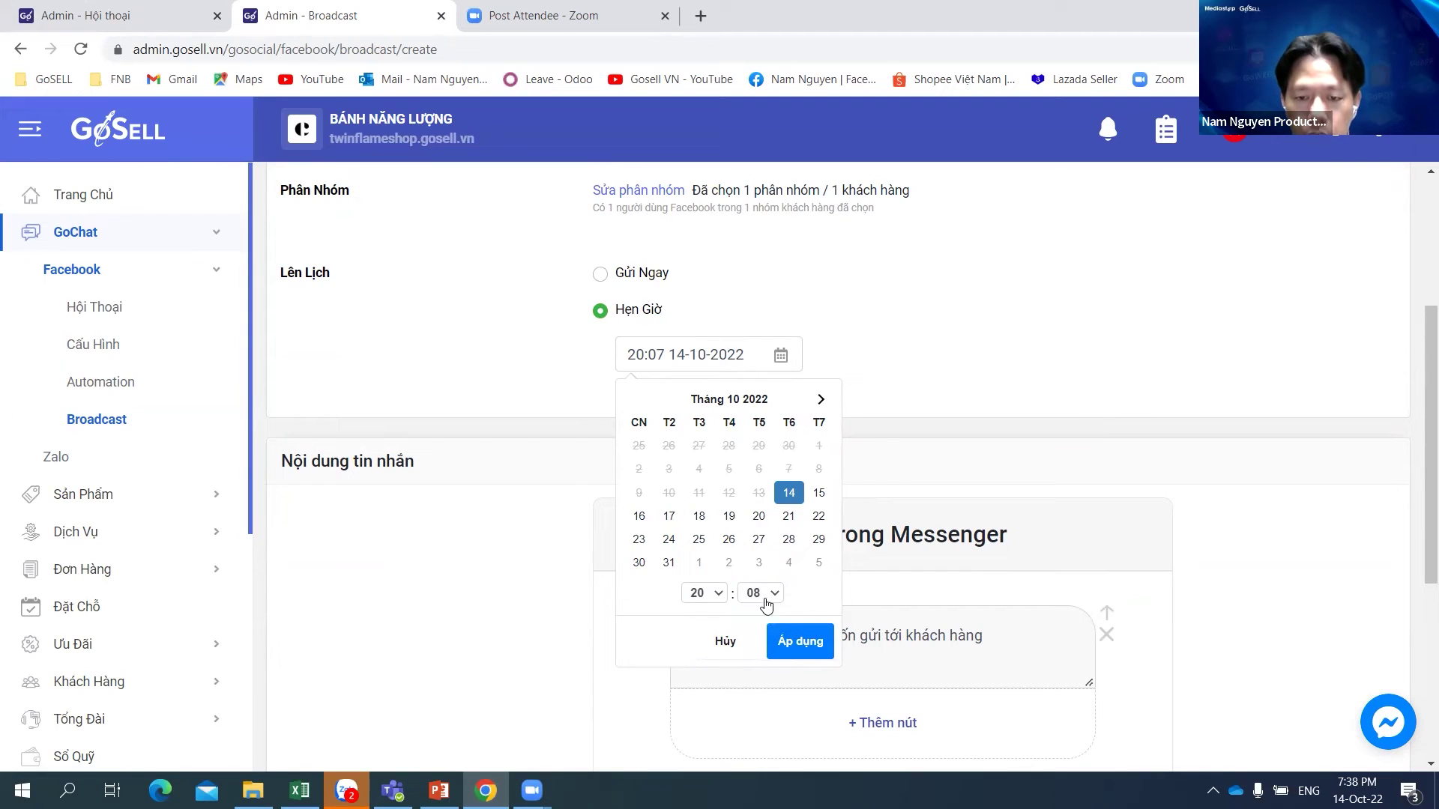
left_click(807, 642)
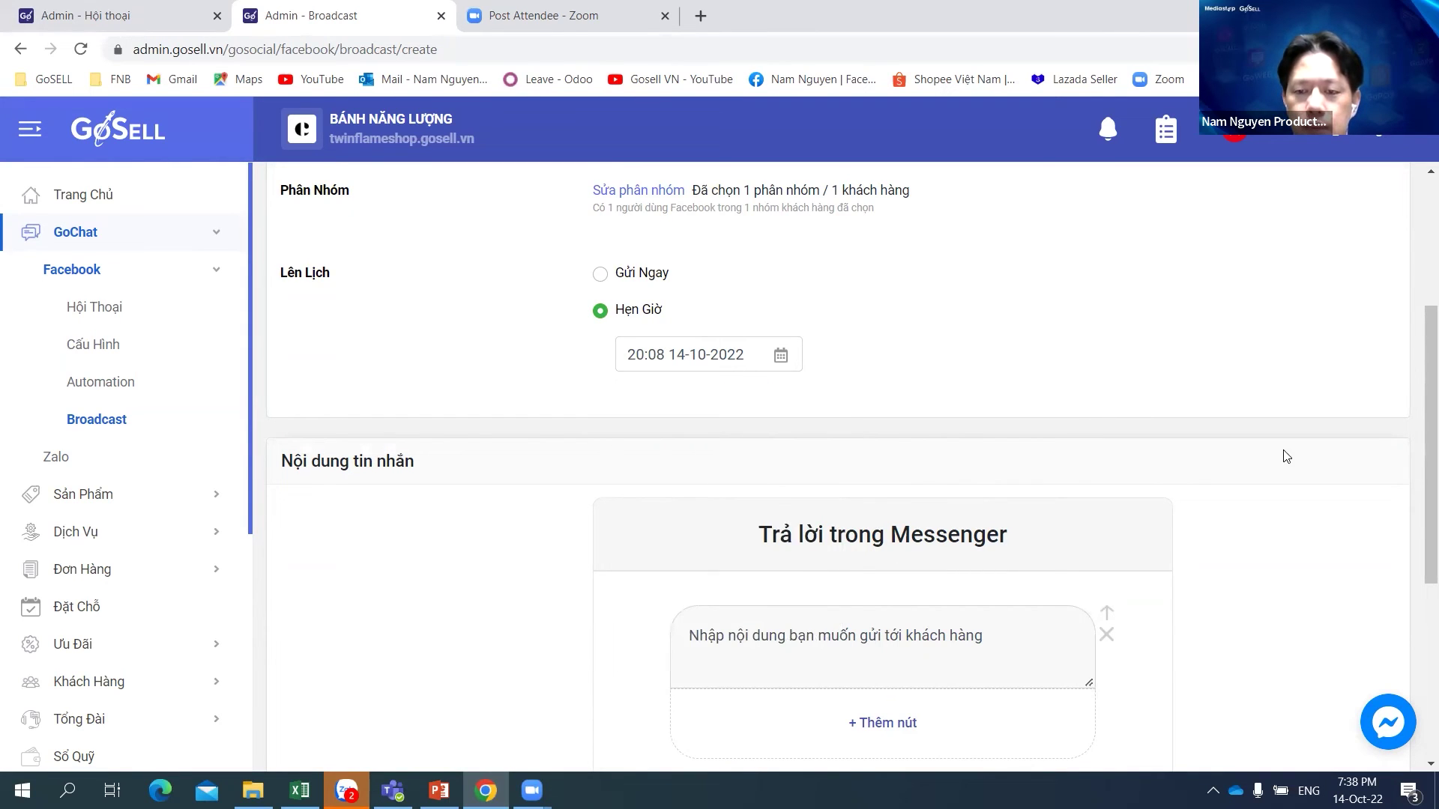
scroll(1244, 352, "down", 3)
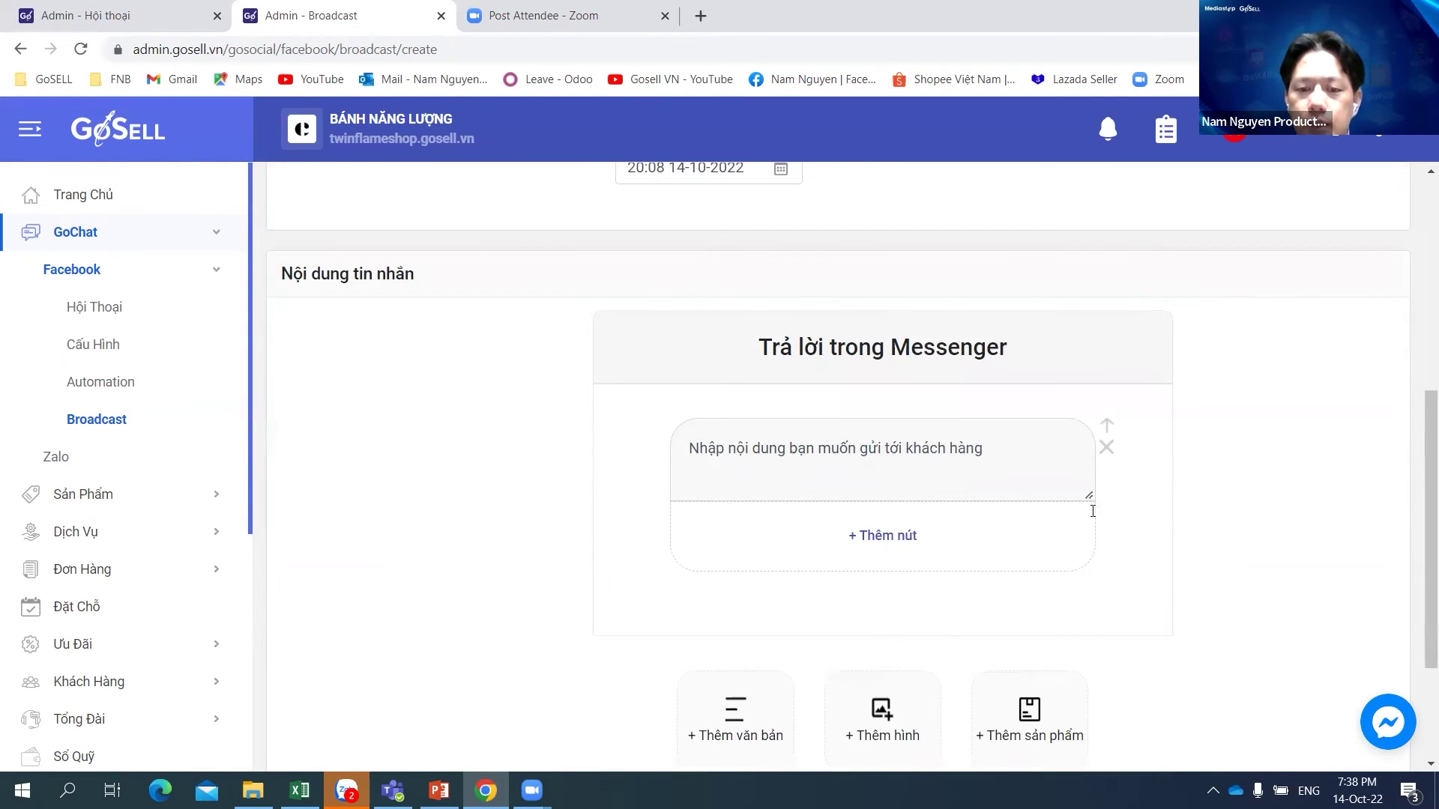
Step: Add a button to the Messenger message and rename it Mua Ngay
scroll(1298, 503, "down", 1)
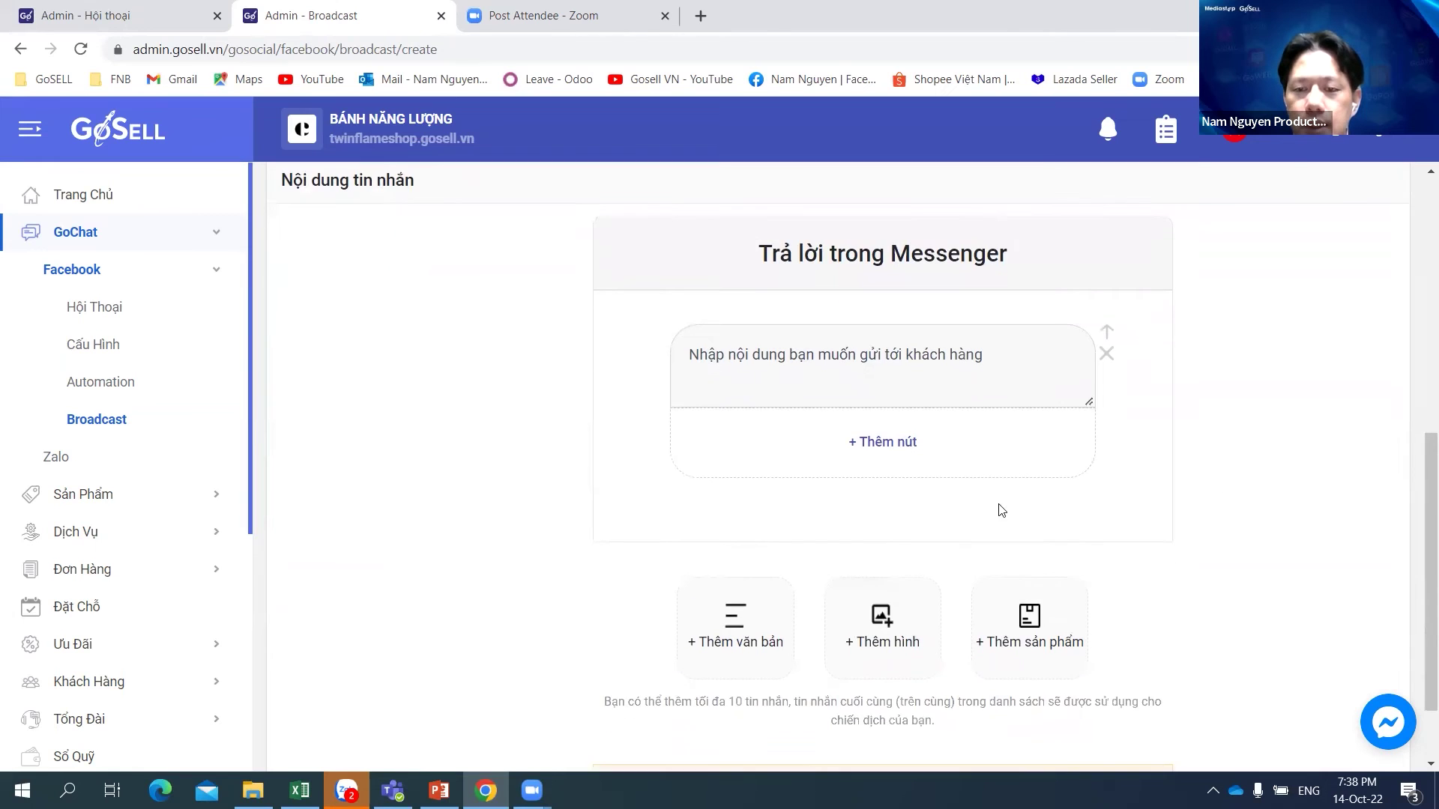
left_click(893, 450)
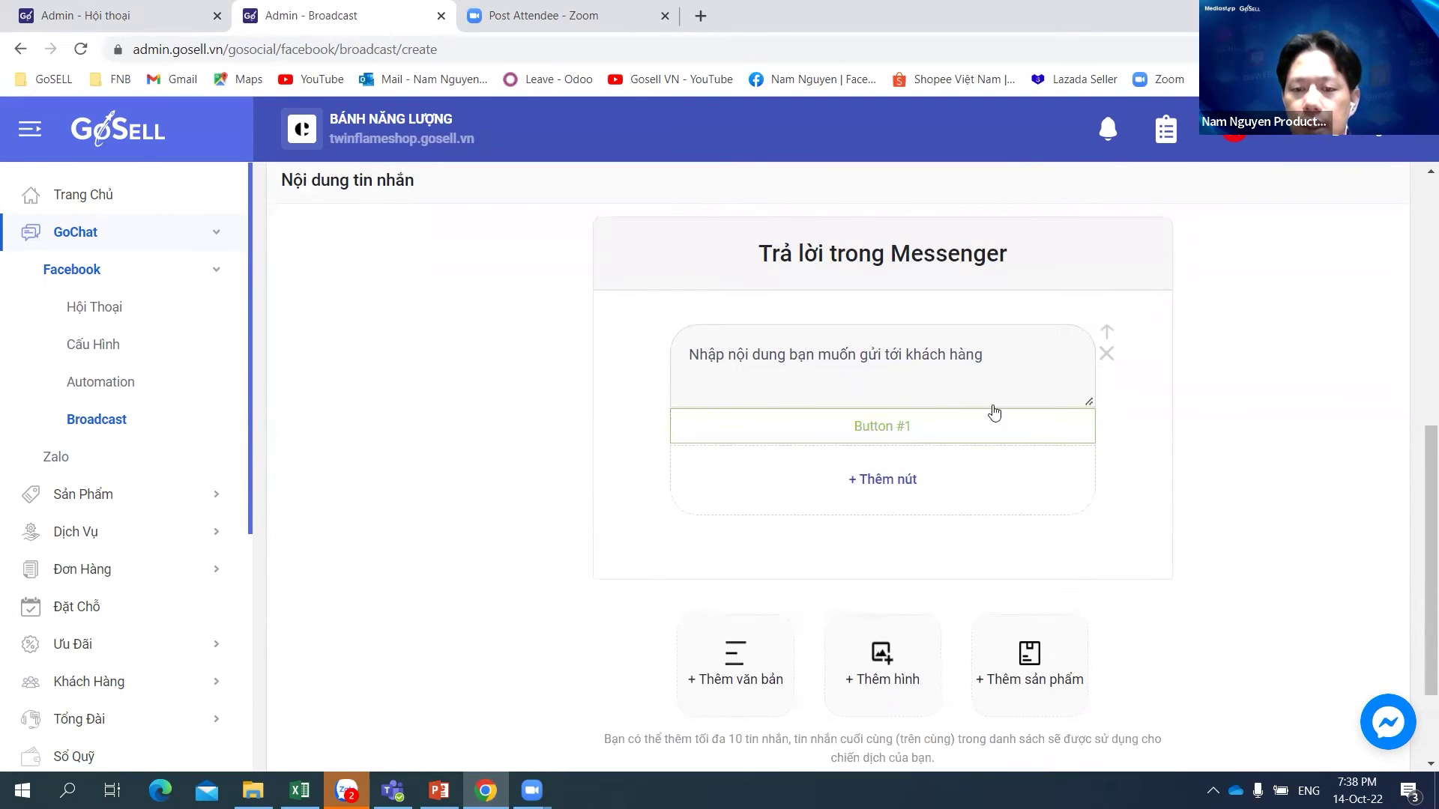
left_click(890, 427)
left_click(1226, 390)
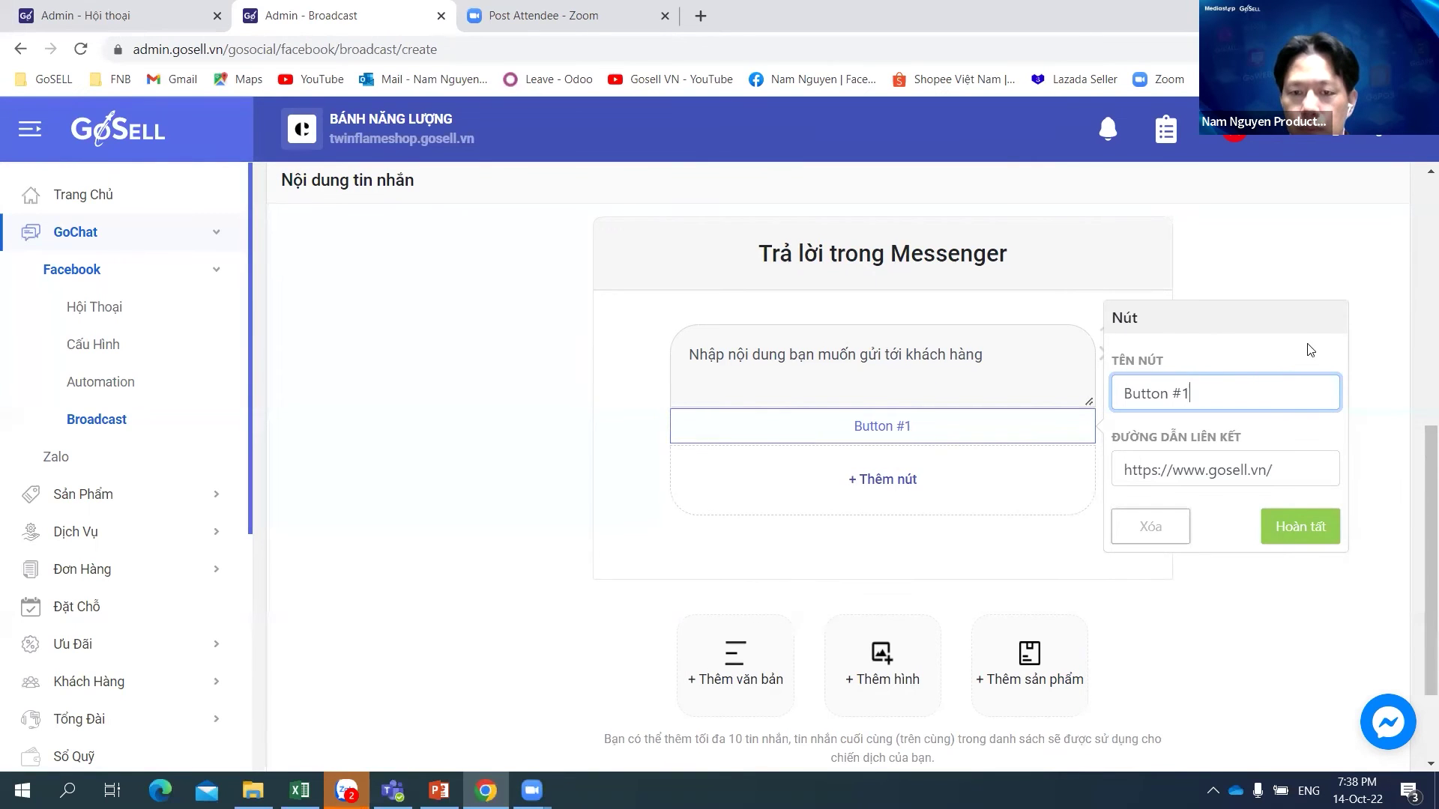
scroll(1415, 306, "down", 1)
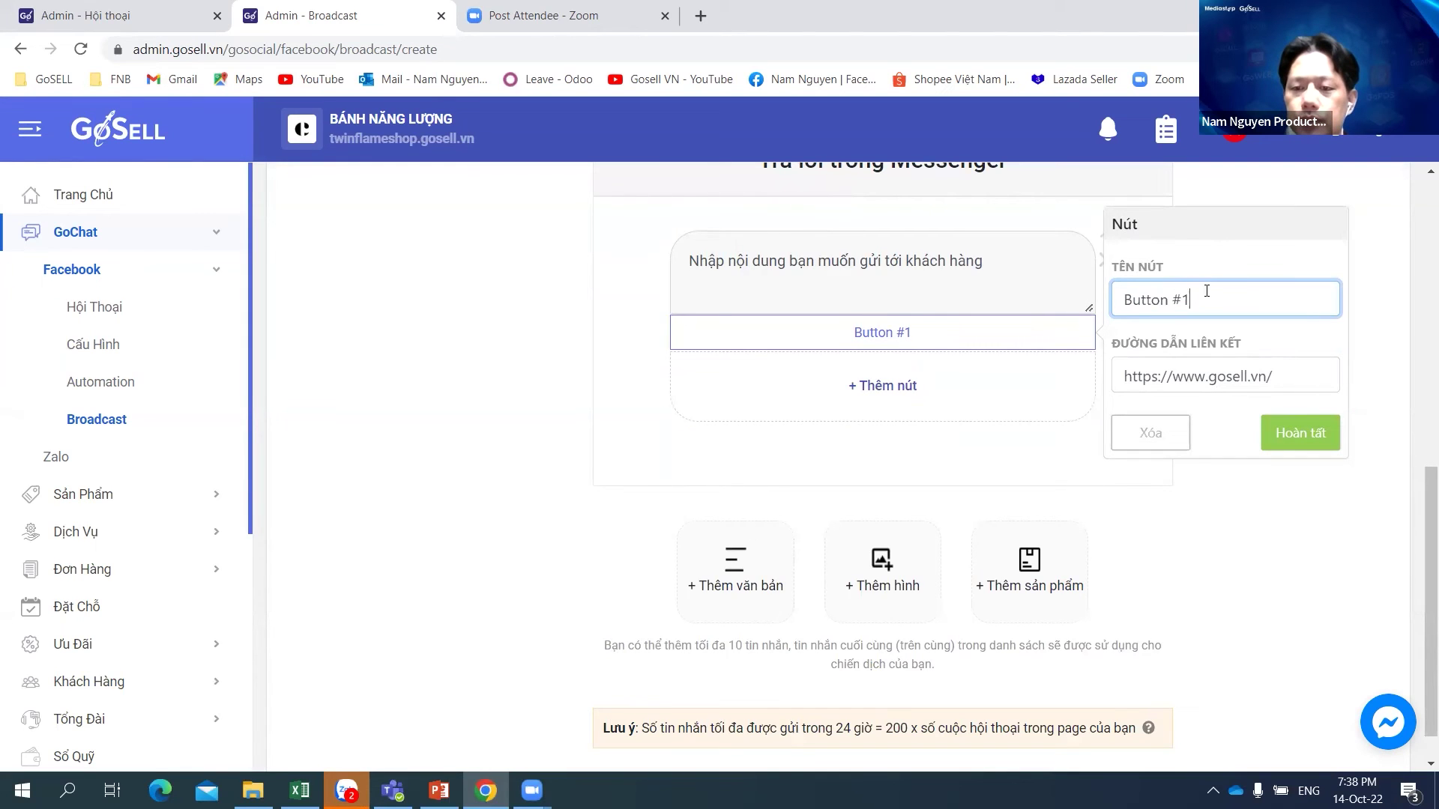
key("BackSpace")
key("BackSpace")
key("BackSpace")
key("BackSpace")
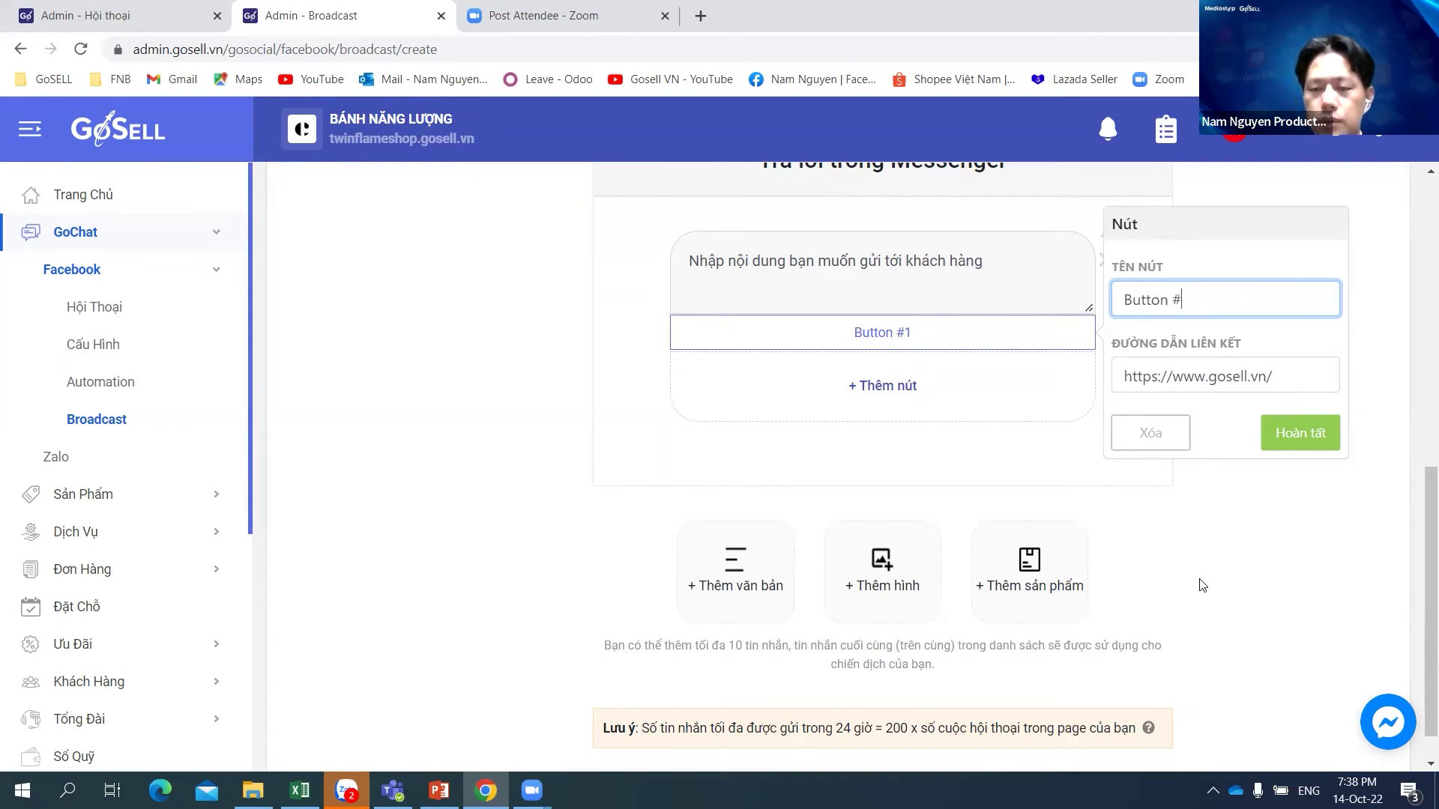
key("BackSpace")
key("BackSpace")
type("Mua Ngay")
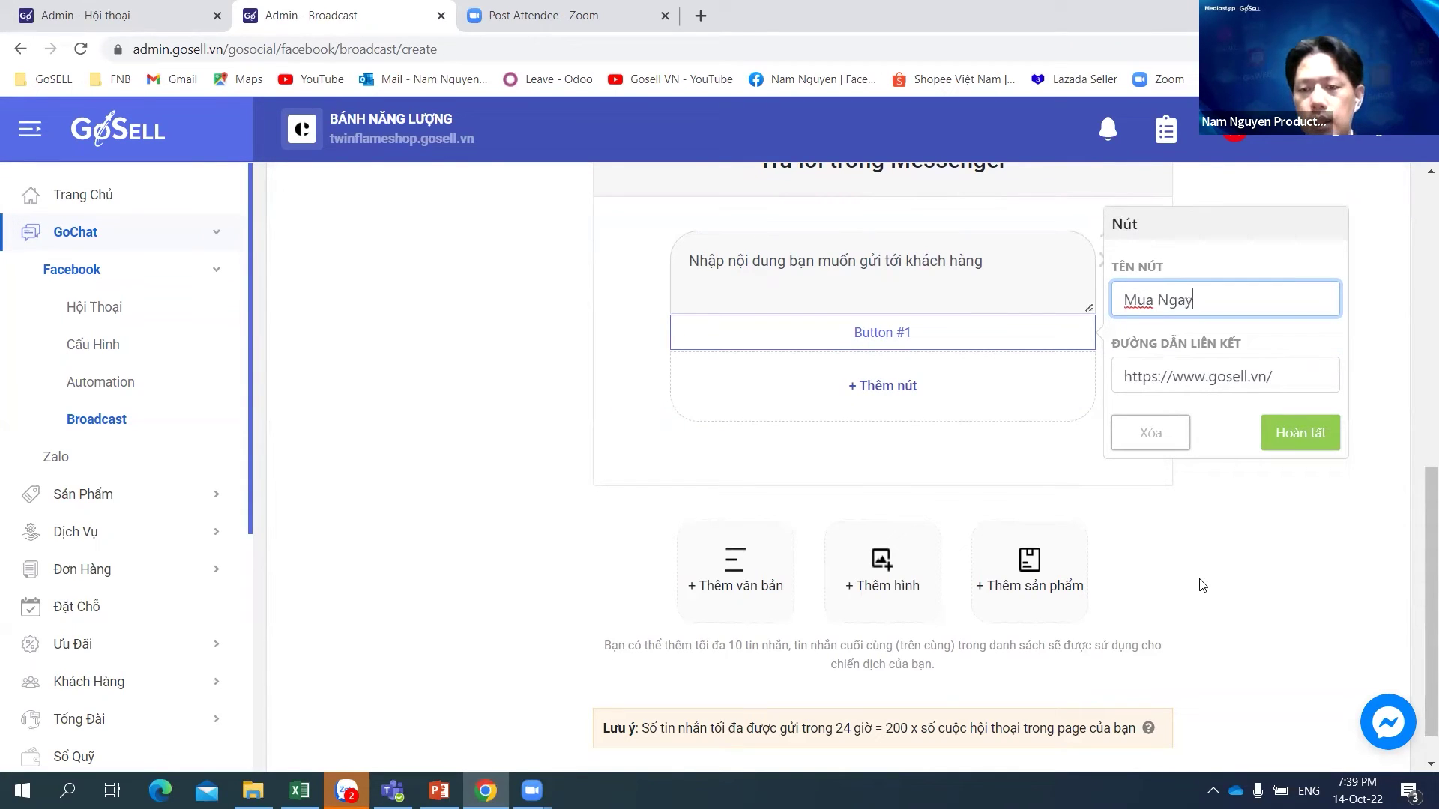
Step: Clear the button's link and open the twinflameshop.gosell.vn storefront in a new tab
left_click(1313, 368)
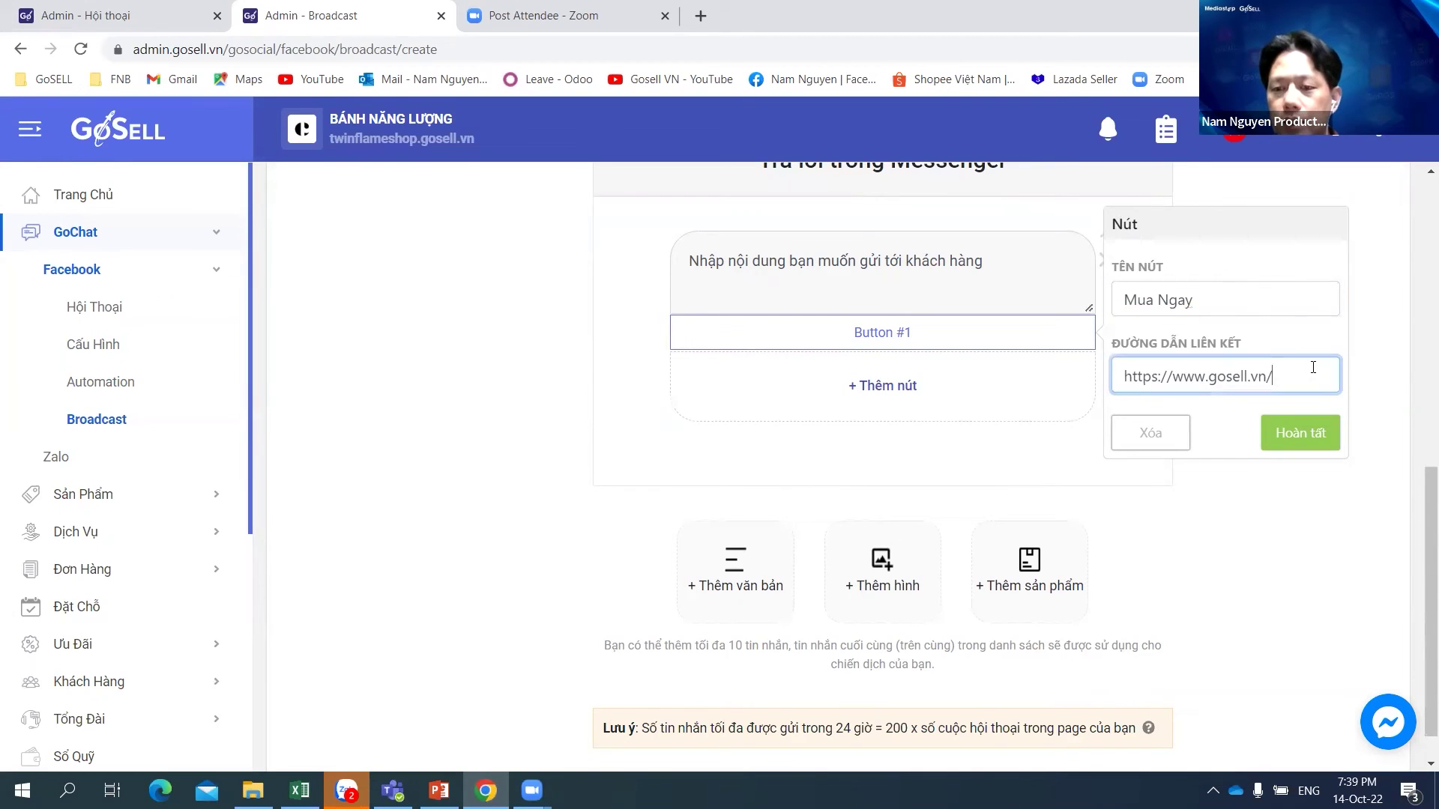
left_click_drag(1305, 367, 1413, 452)
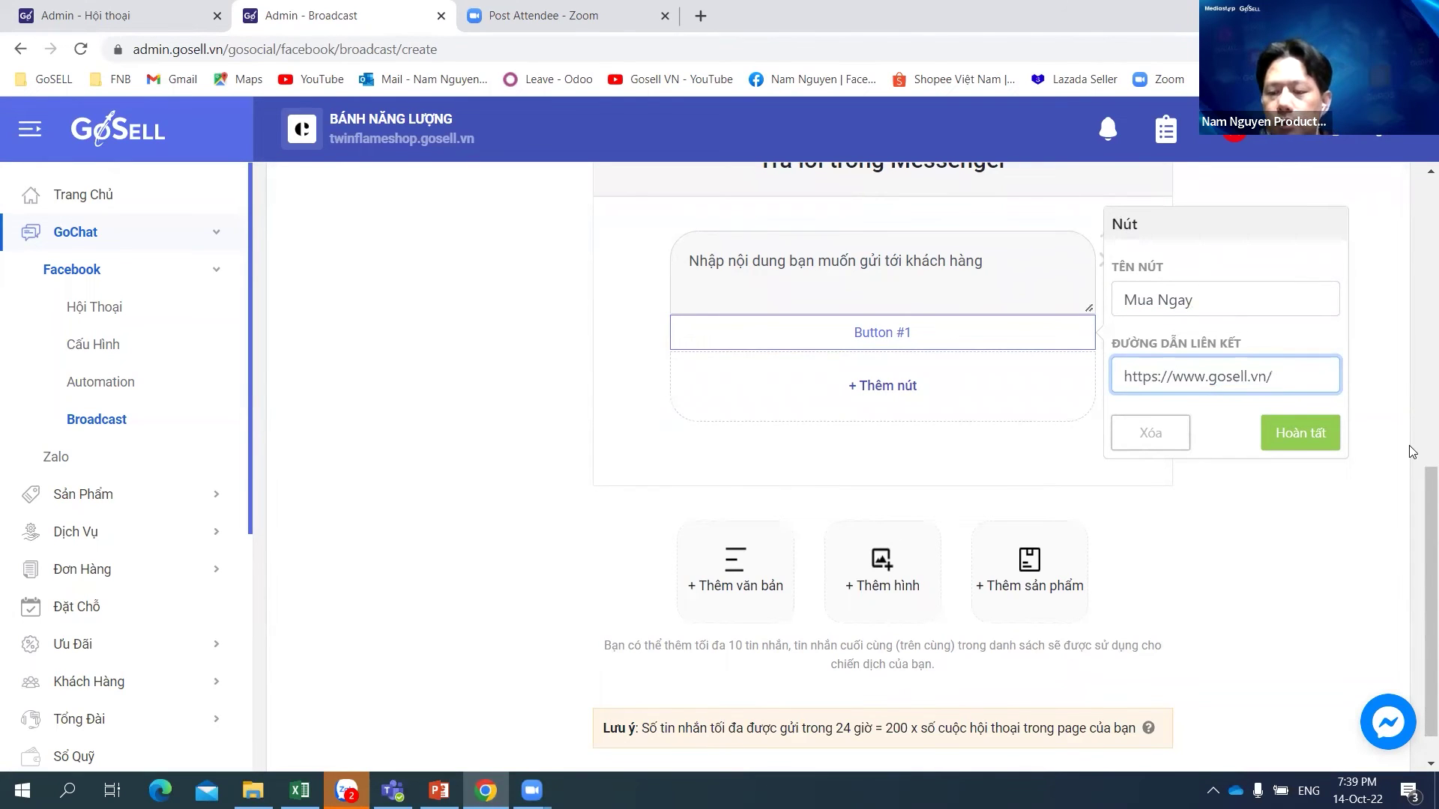
key("BackSpace")
key("BackSpace")
key("BackSpace")
key("BackSpace")
key("BackSpace")
key("BackSpace")
key("BackSpace")
key("BackSpace")
key("BackSpace")
key("BackSpace")
key("BackSpace")
key("BackSpace")
key("BackSpace")
key("BackSpace")
key("BackSpace")
key("BackSpace")
key("BackSpace")
key("BackSpace")
key("BackSpace")
key("BackSpace")
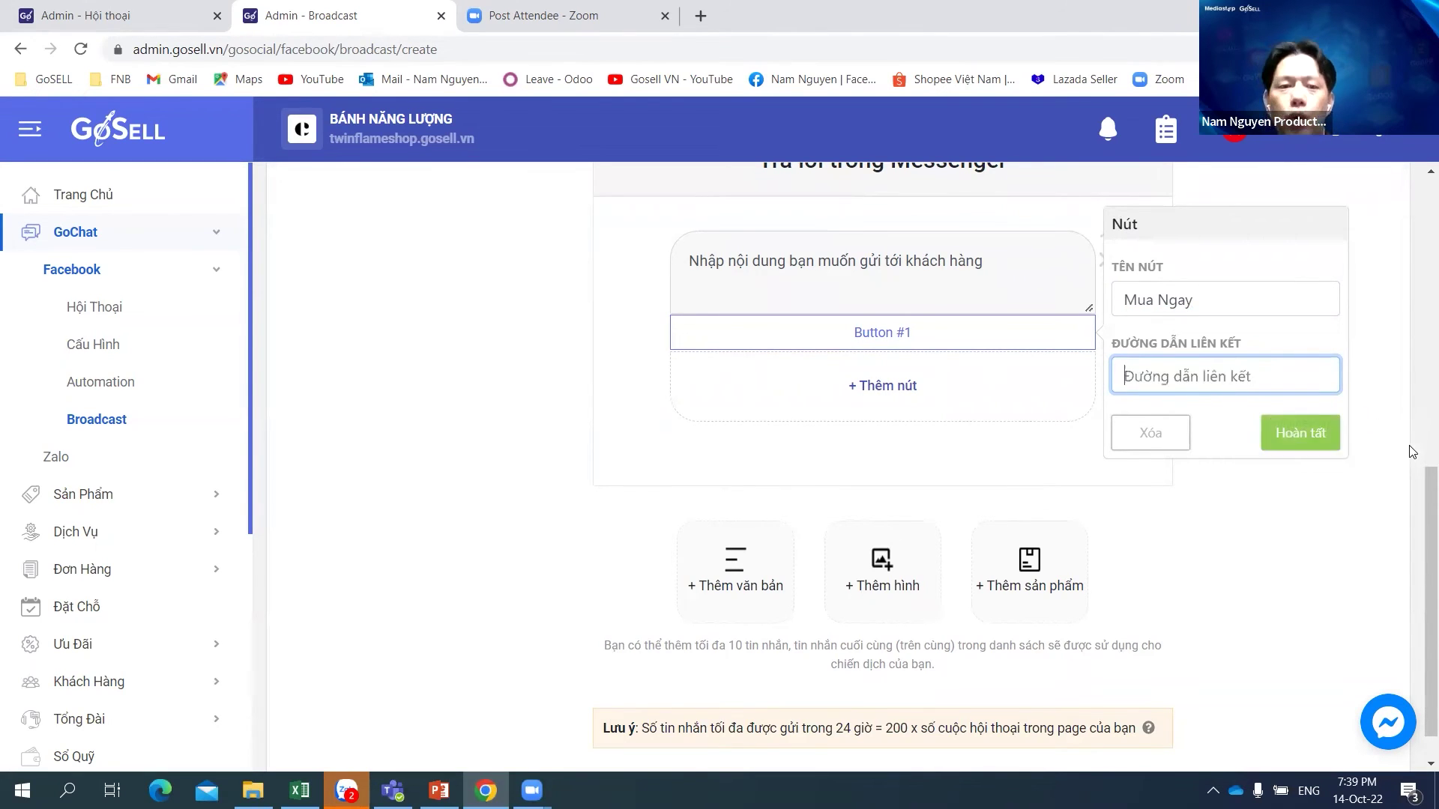
left_click(453, 142)
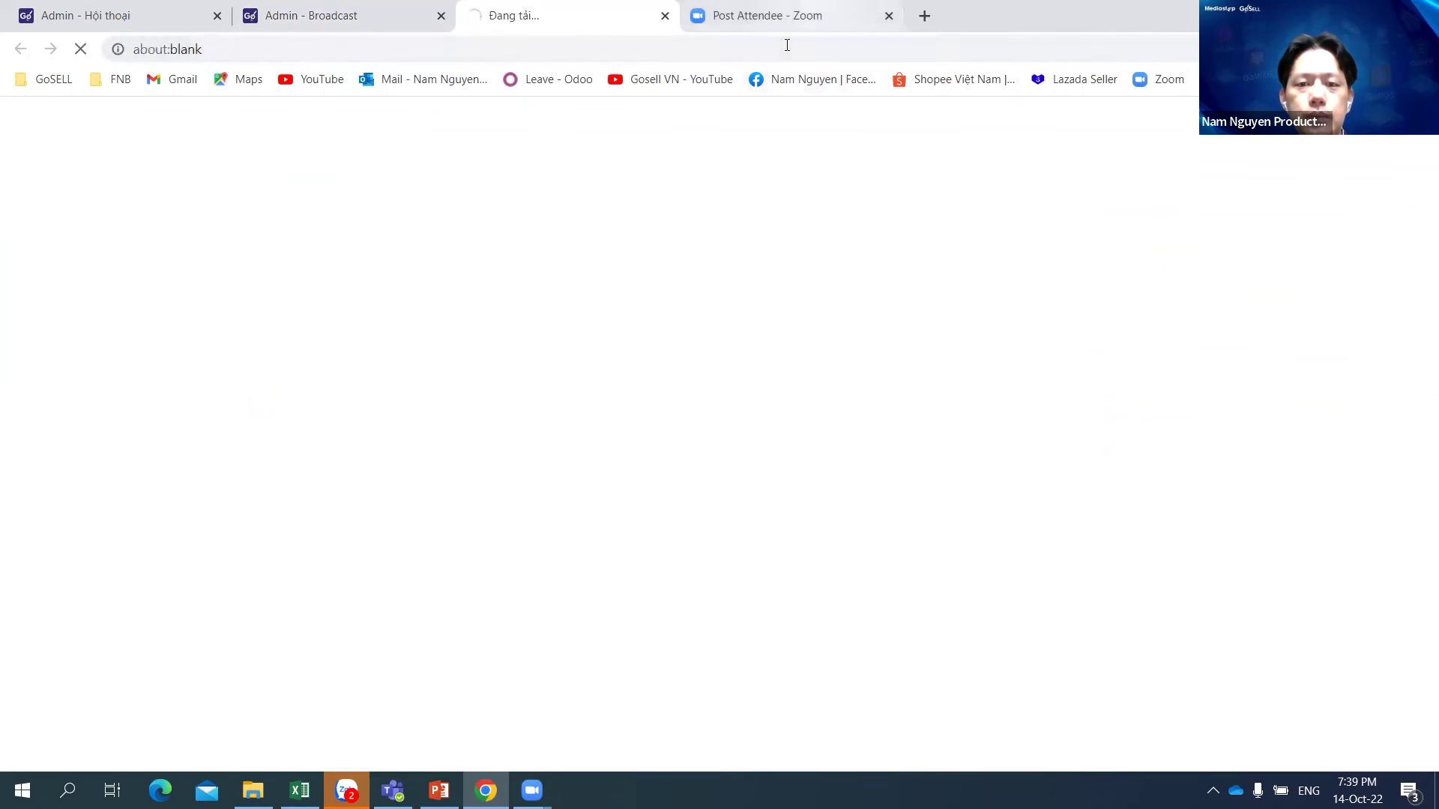
Step: Copy the storefront address and paste it as Button #1's link
left_click(407, 50)
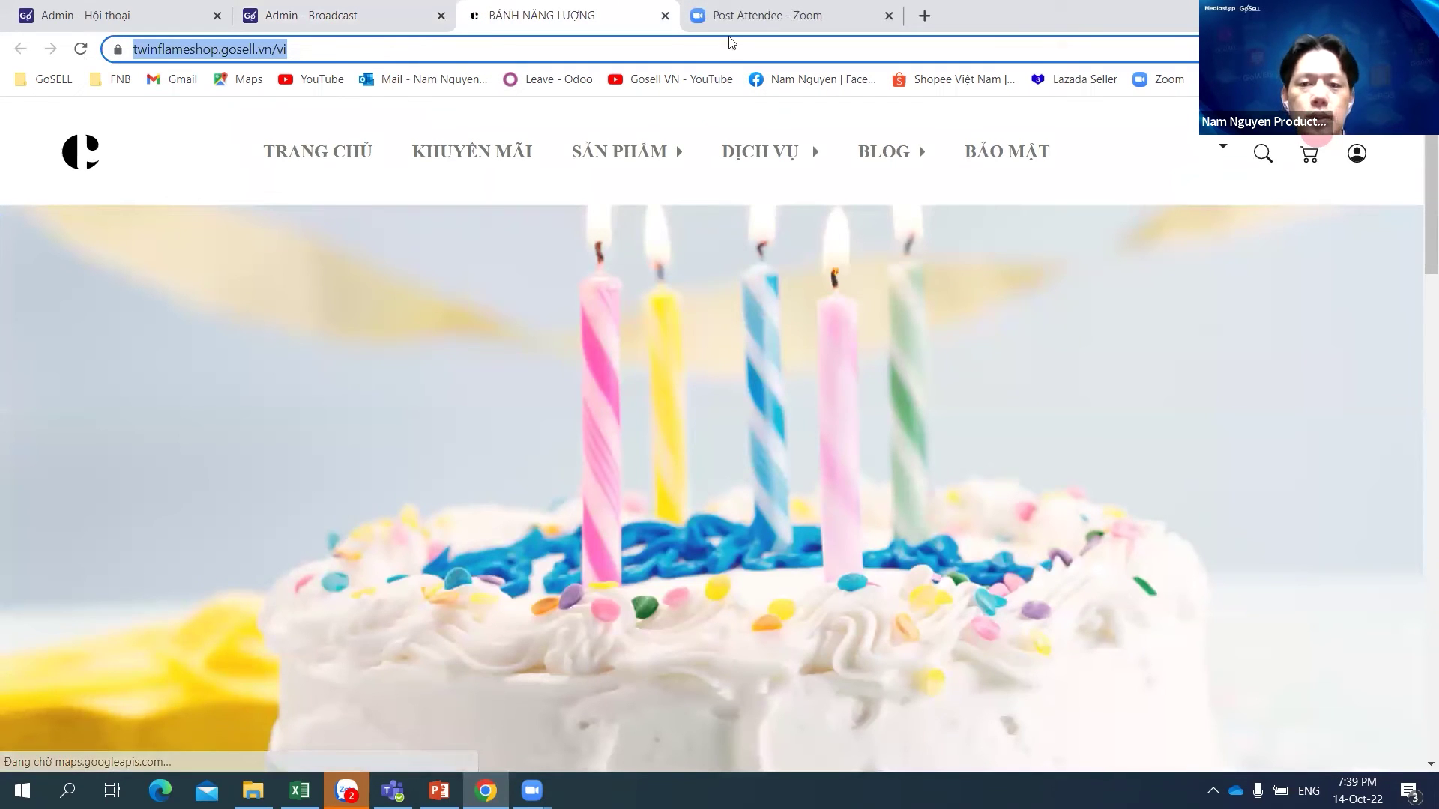
key("ctrl+shift+Tab")
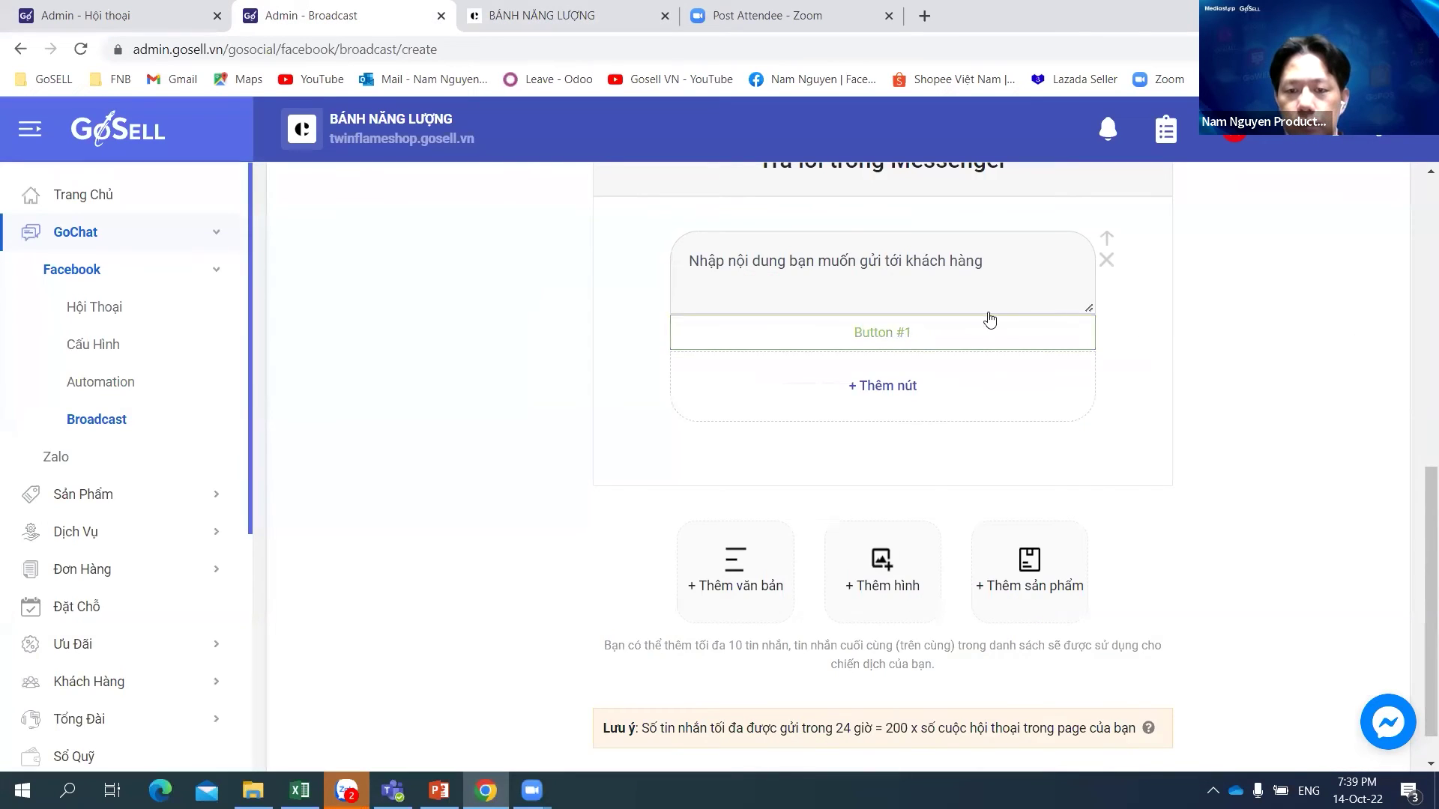
scroll(989, 320, "up", 1)
left_click(902, 427)
left_click_drag(1296, 472, 1226, 471)
key("Right")
key("BackSpace")
Step: Rename the button to 'Mua ngay' and finish adding it
key("BackSpace")
key("BackSpace")
key("BackSpace")
key("BackSpace")
key("BackSpace")
key("BackSpace")
key("BackSpace")
key("BackSpace")
key("BackSpace")
key("BackSpace")
key("BackSpace")
key("BackSpace")
key("BackSpace")
key("BackSpace")
key("BackSpace")
key("BackSpace")
key("BackSpace")
key("BackSpace")
key("BackSpace")
key("BackSpace")
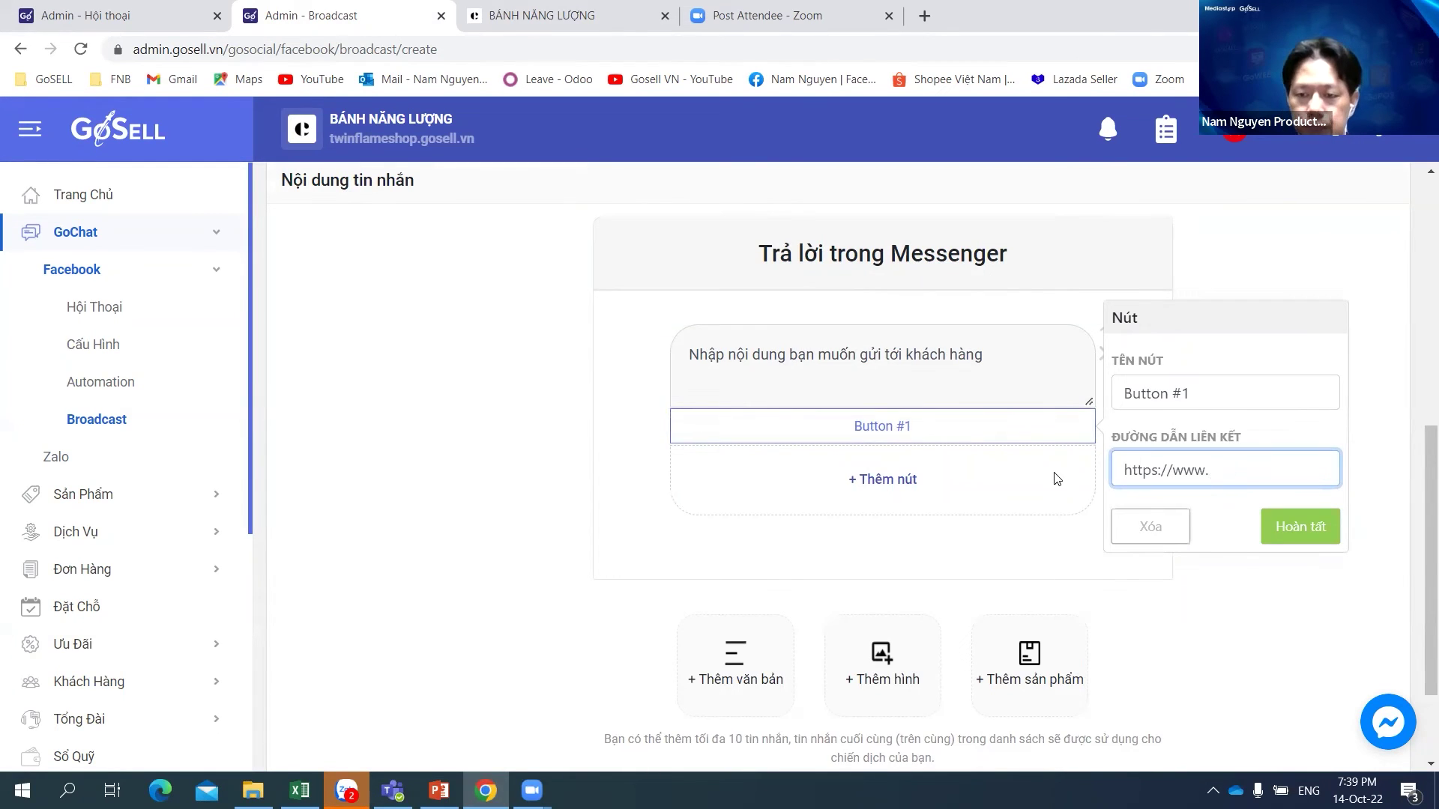
key("ctrl+v")
left_click(1232, 396)
key("BackSpace")
key("BackSpace")
key("BackSpace")
key("BackSpace")
key("BackSpace")
key("BackSpace")
key("BackSpace")
key("BackSpace")
key("BackSpace")
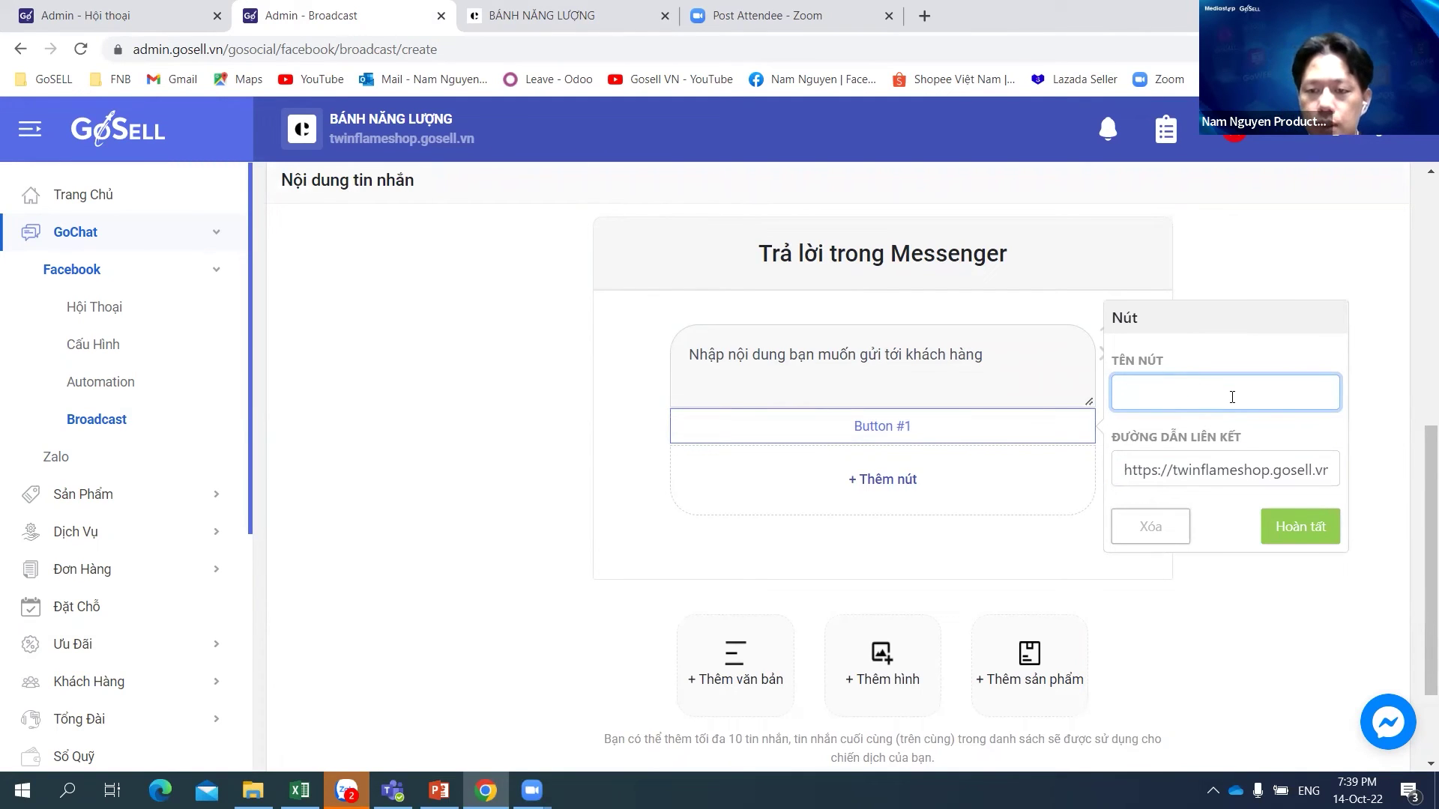
type("Mua ngay")
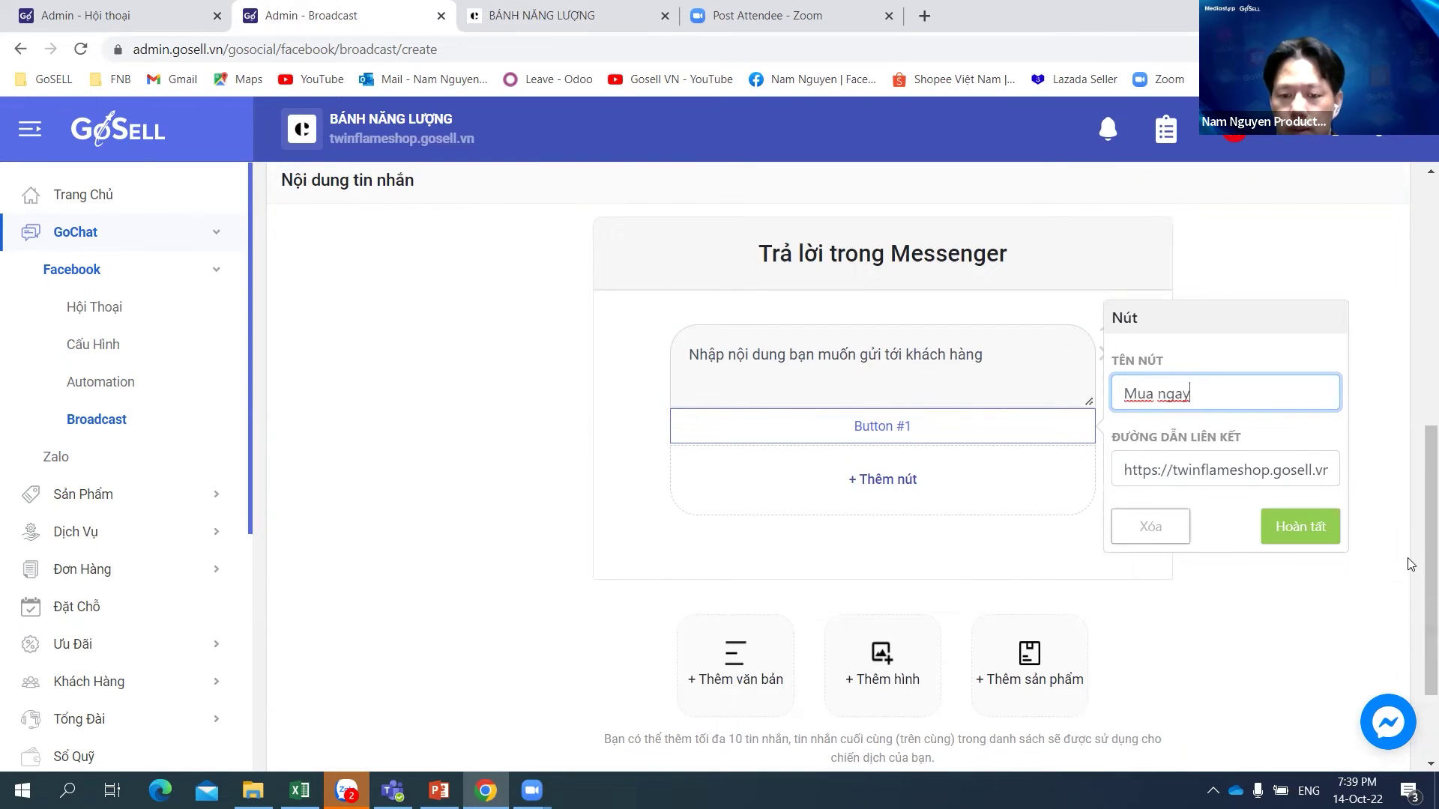
scroll(1394, 551, "down", 1)
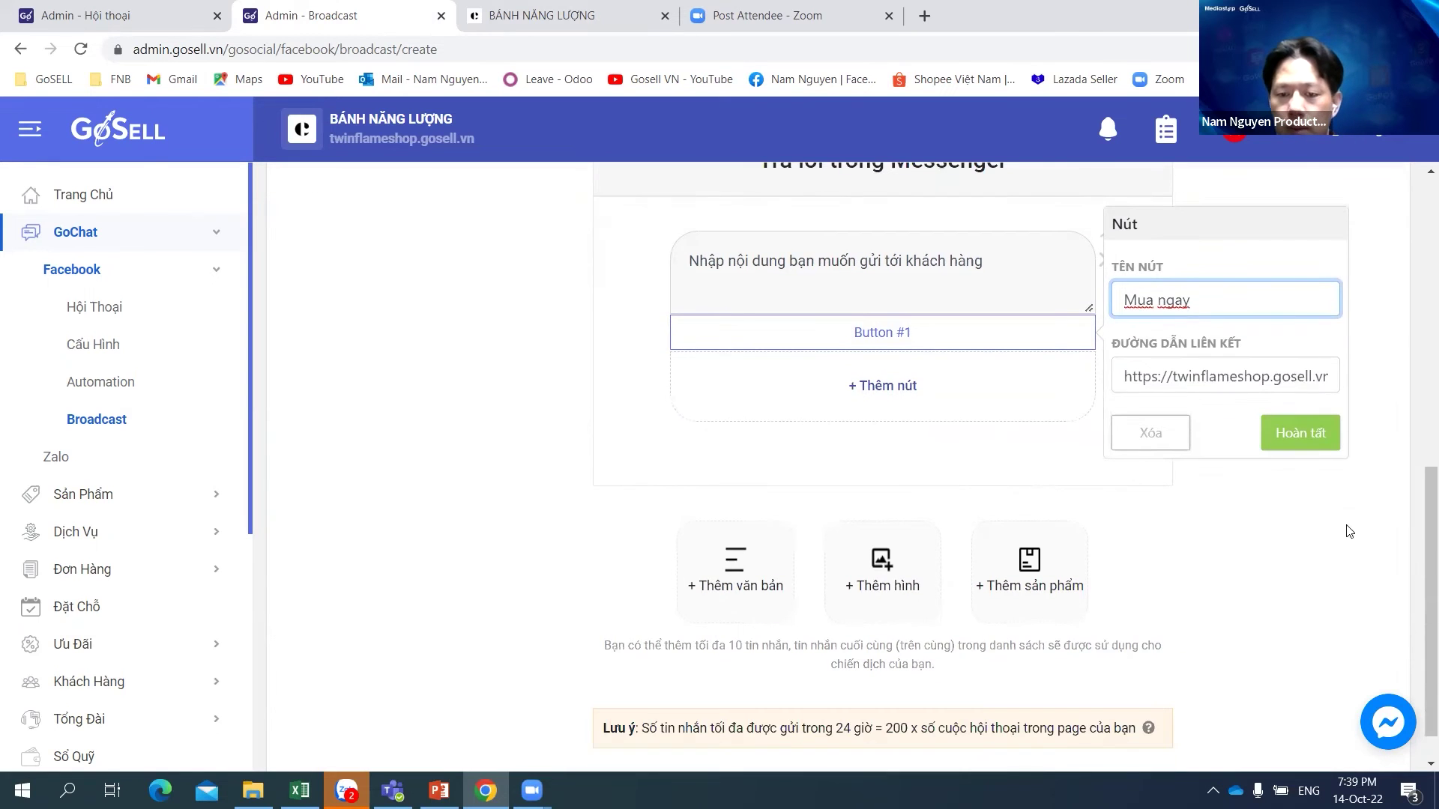
left_click(1301, 433)
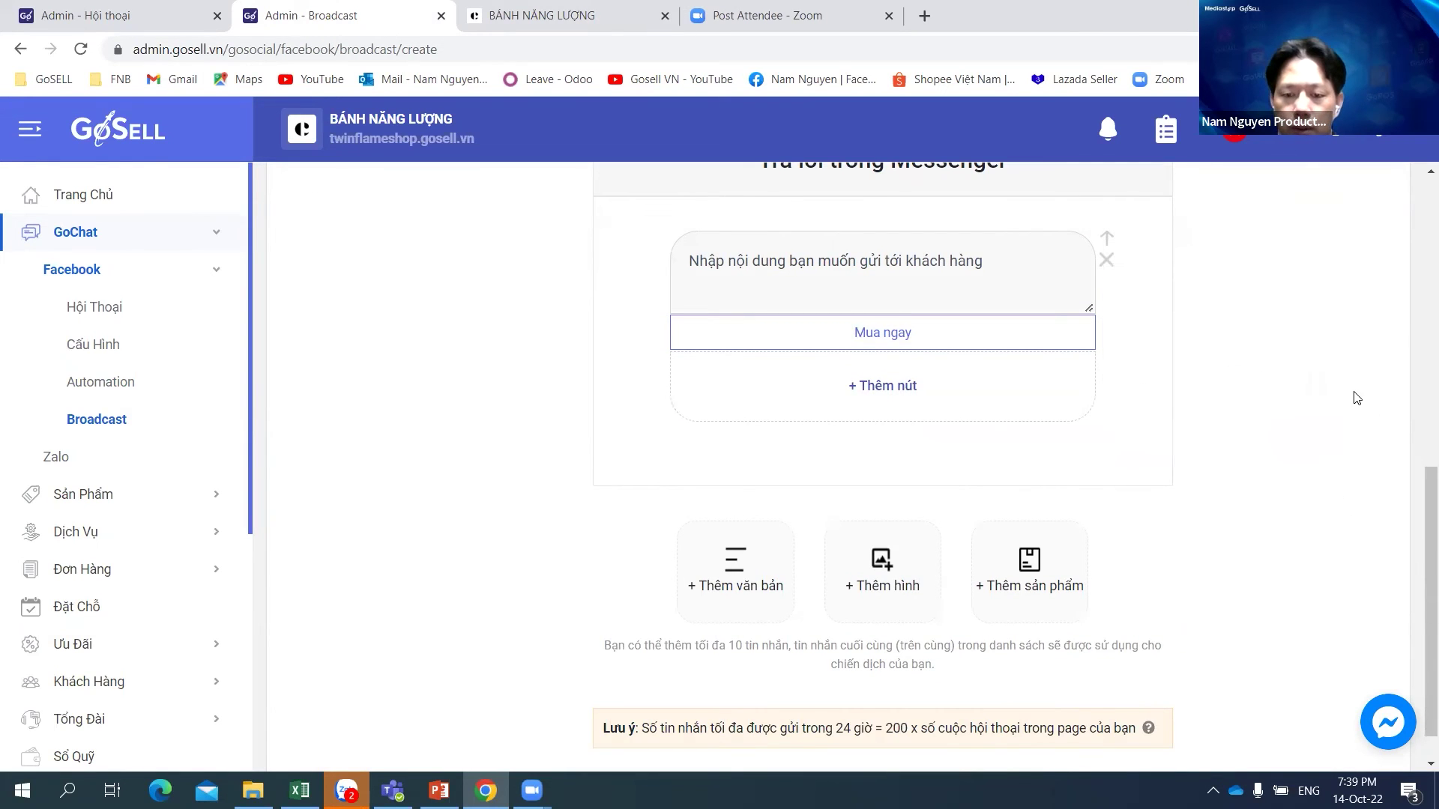
scroll(1341, 449, "down", 1)
scroll(1328, 498, "up", 10)
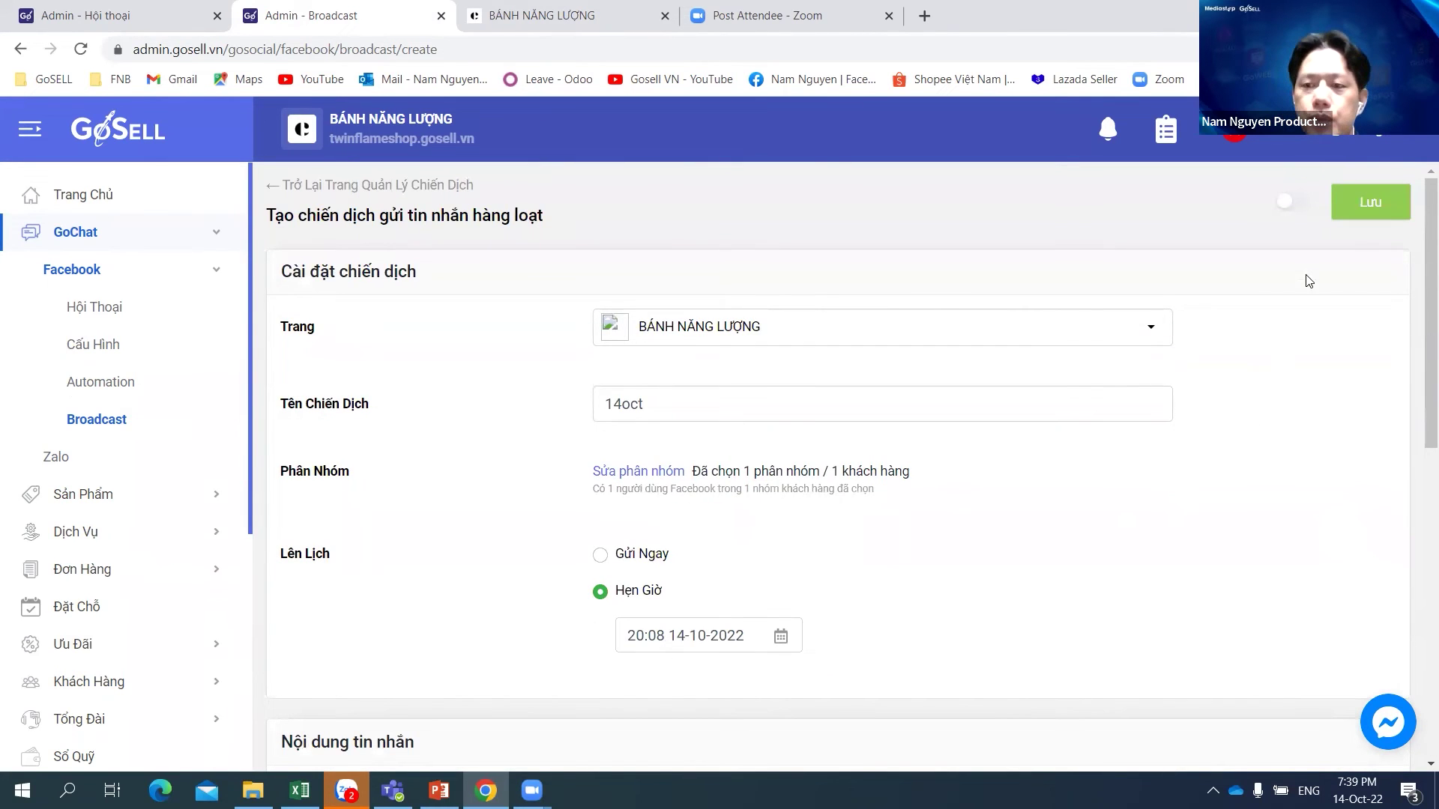
left_click(1300, 202)
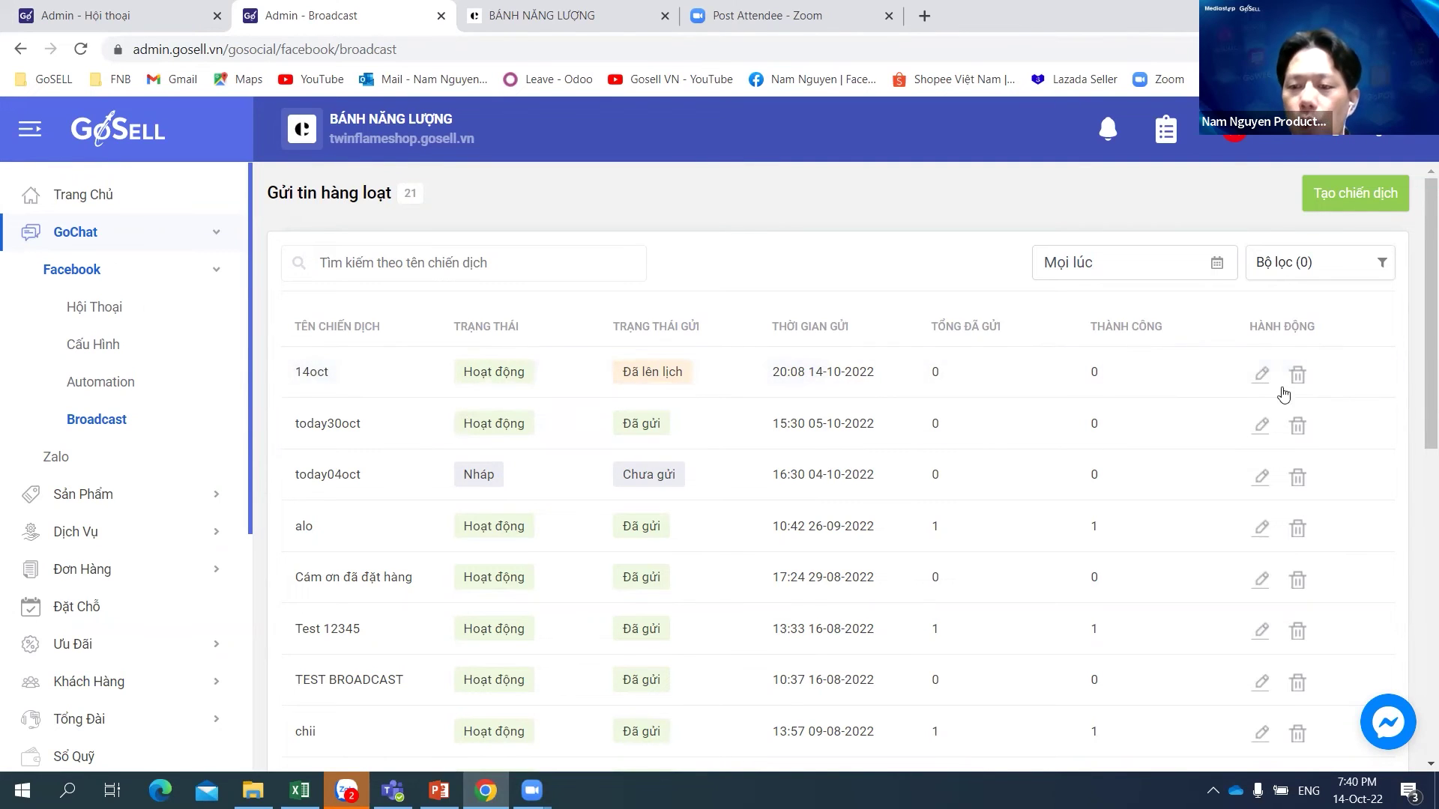
left_click(1262, 375)
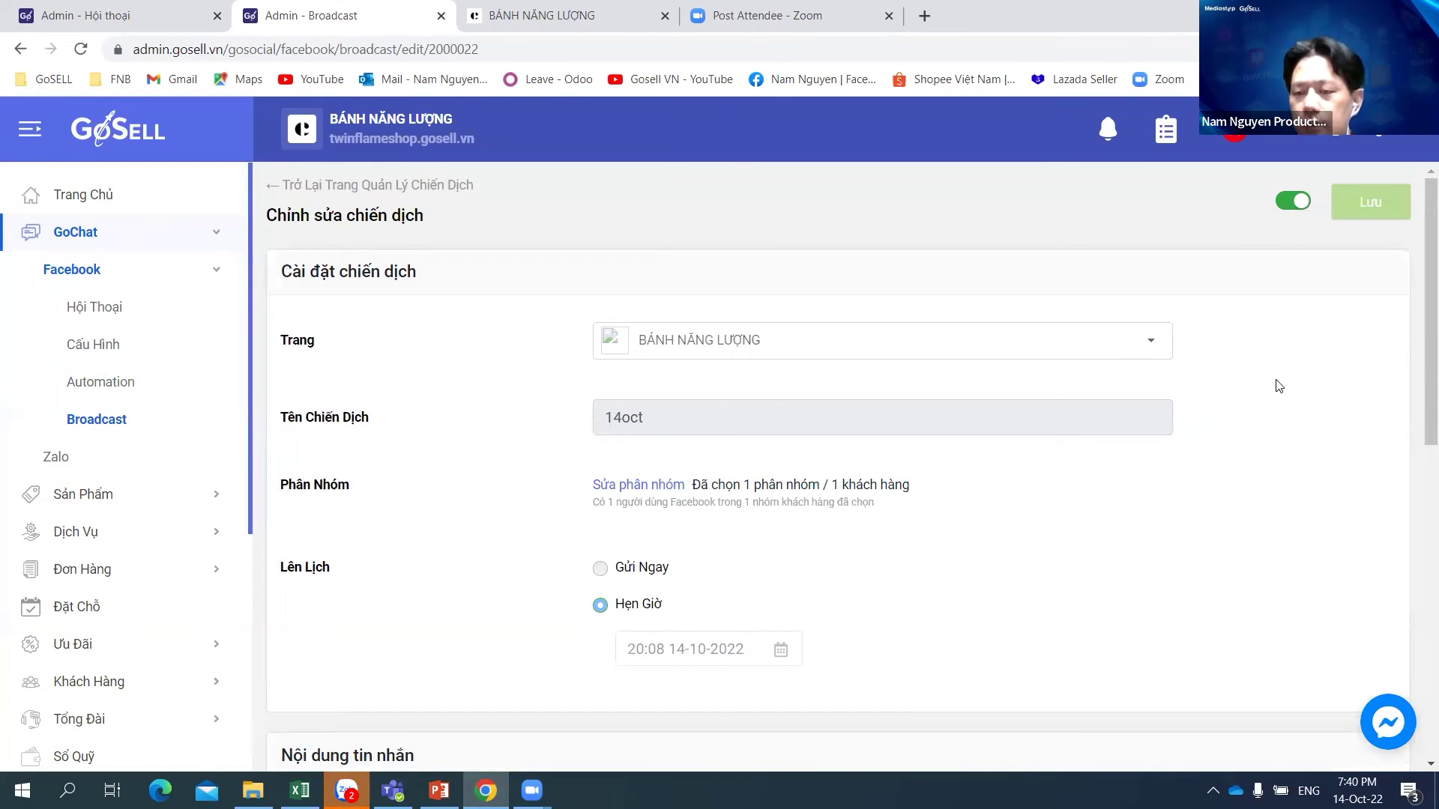
scroll(1310, 409, "down", 1)
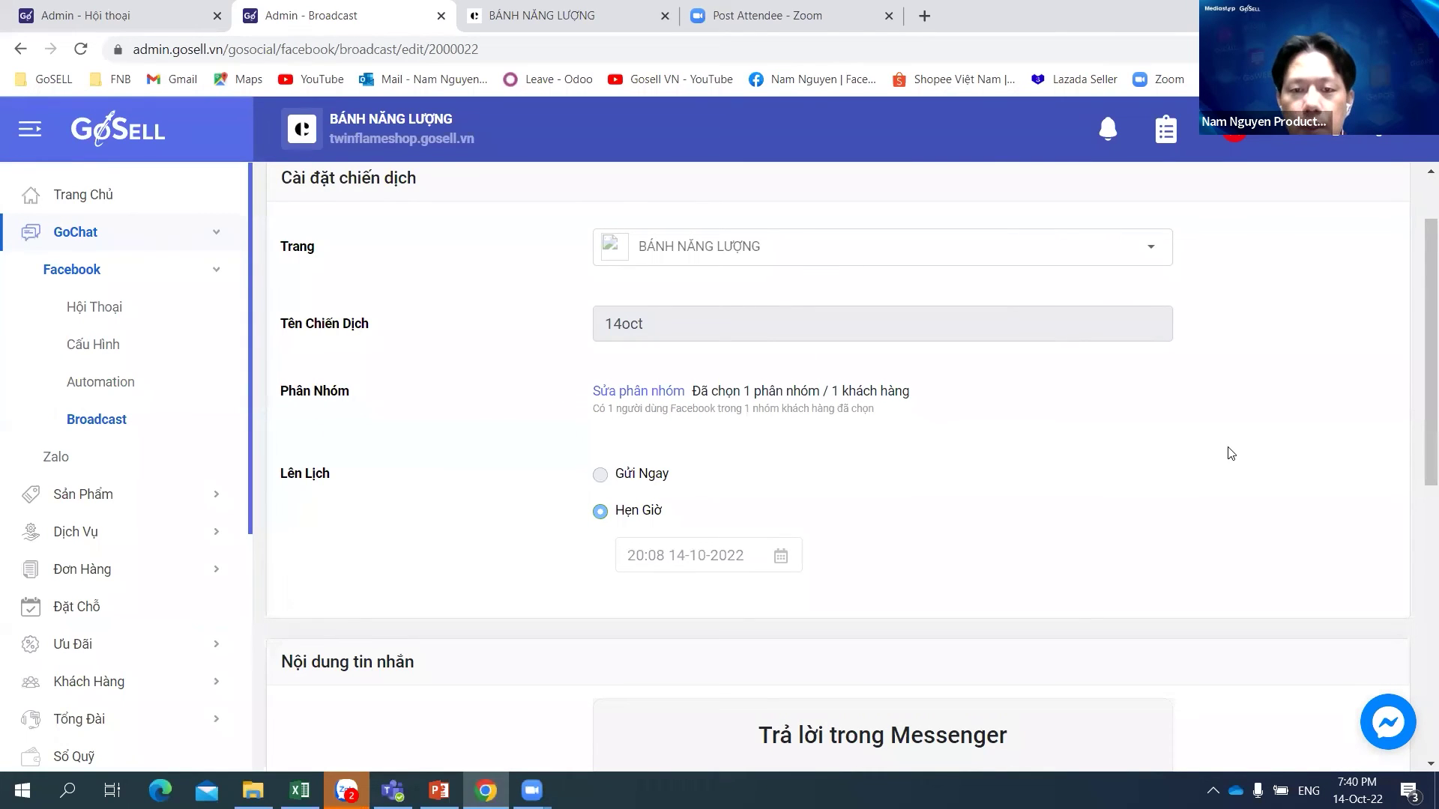
scroll(1231, 454, "up", 2)
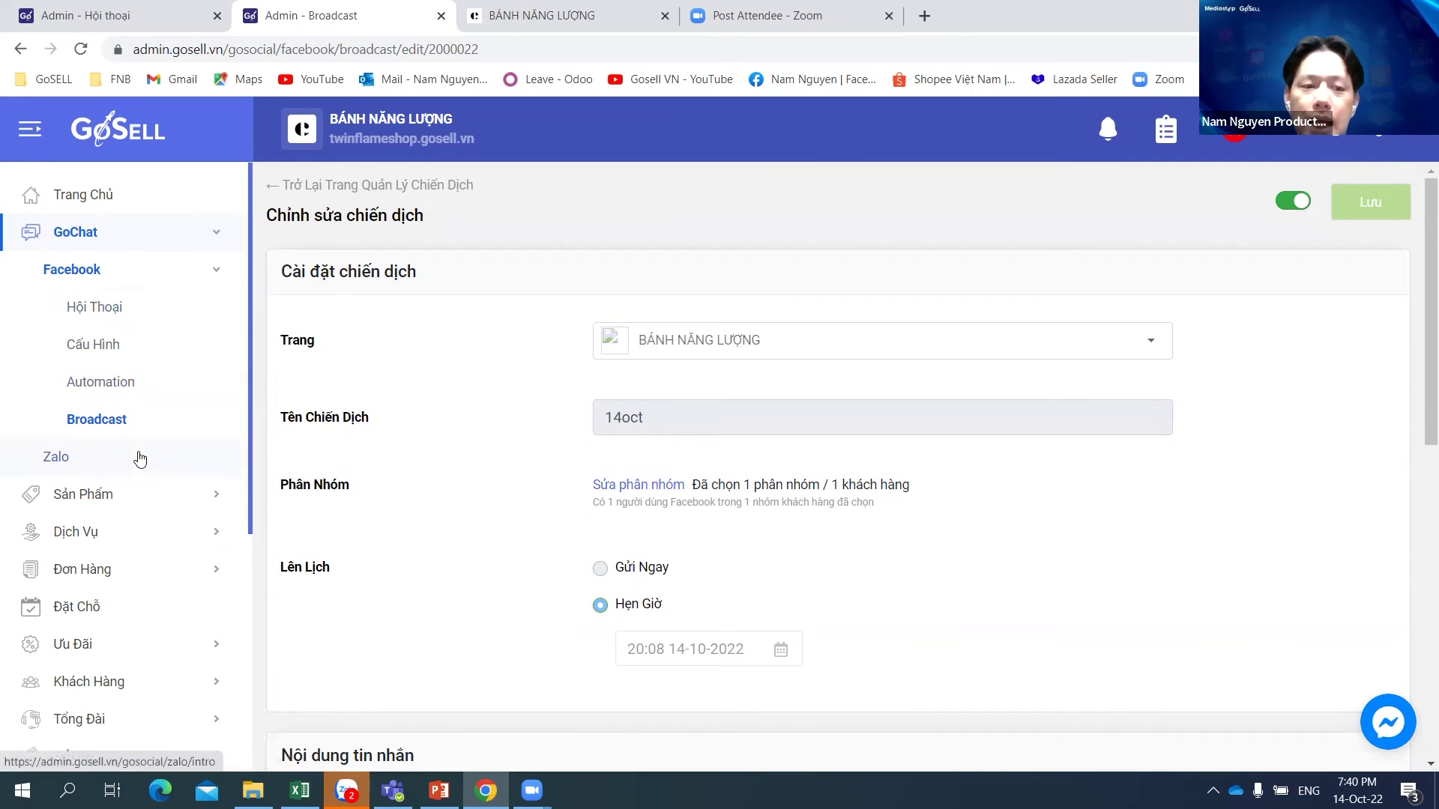
left_click(103, 422)
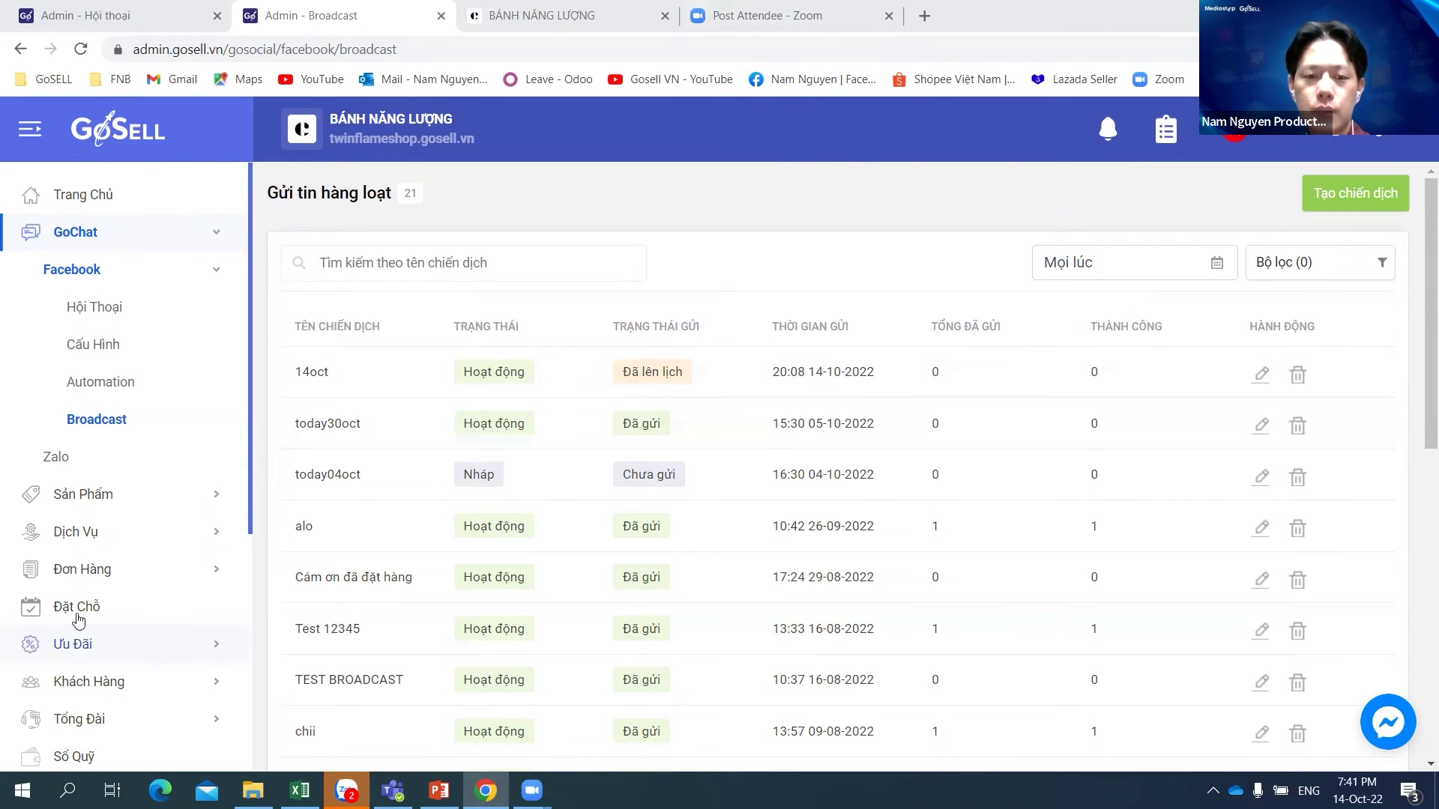
Step: Browse Products, Customers and GoChat conversations, then return to the 121-customer list
left_click(126, 508)
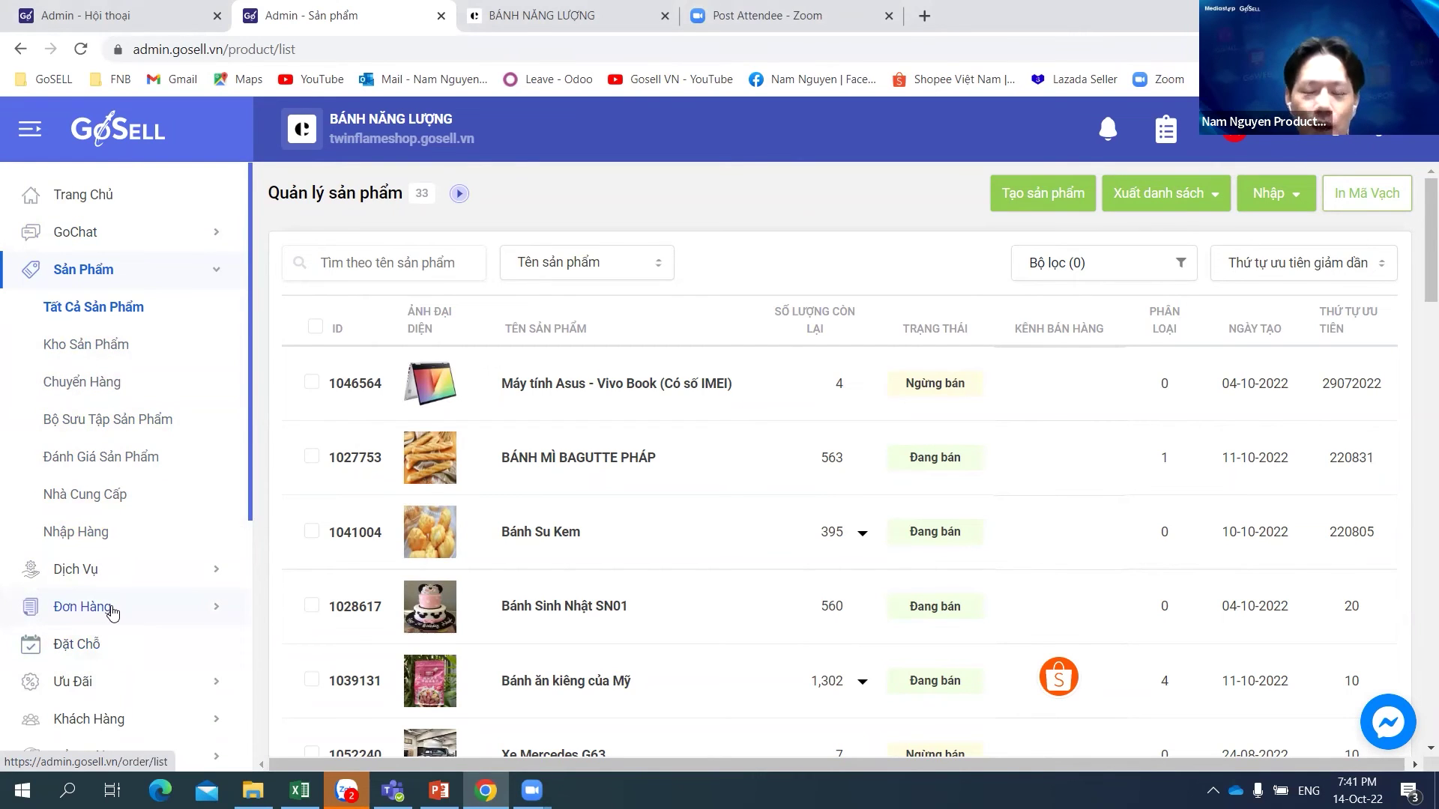
left_click(97, 721)
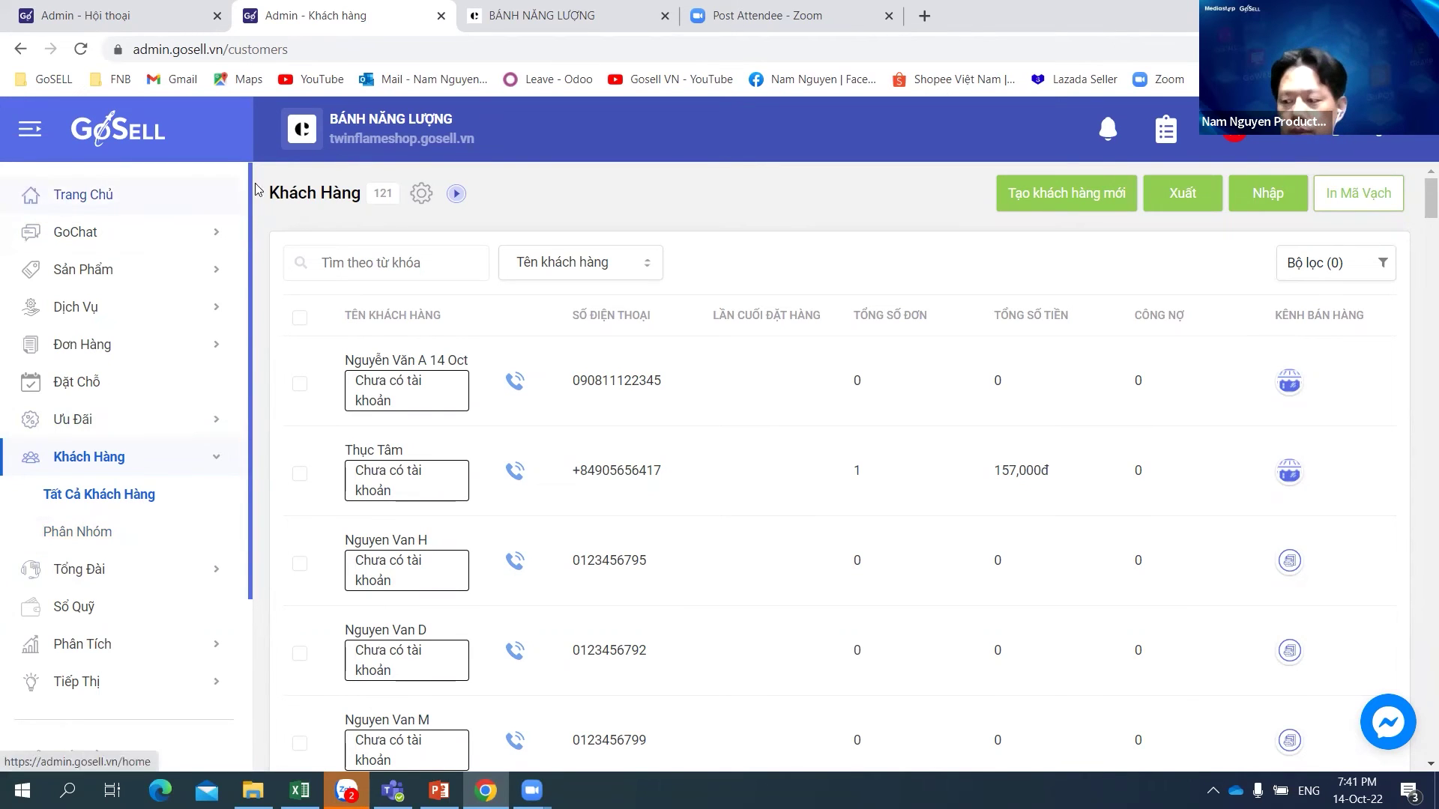
left_click(87, 237)
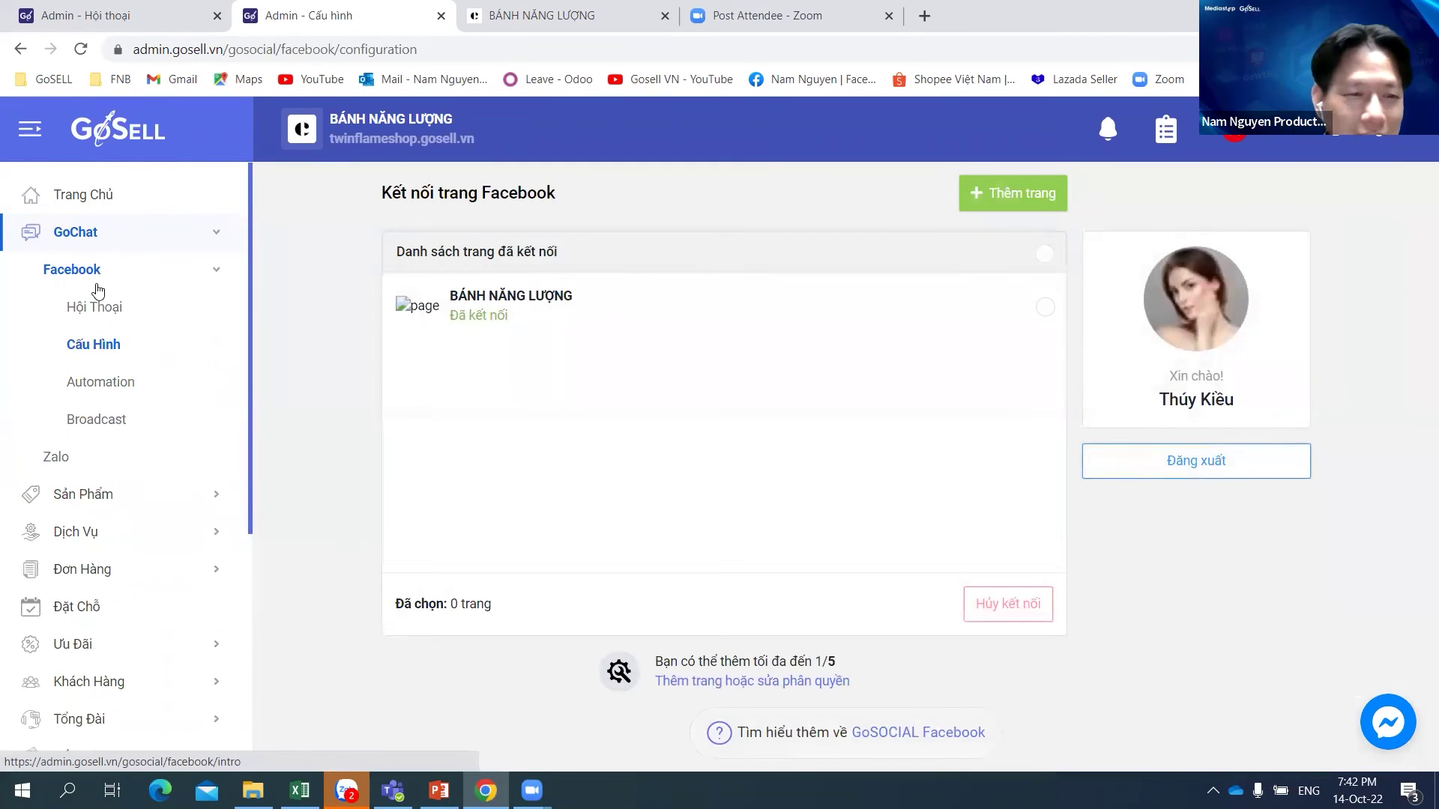
left_click(104, 315)
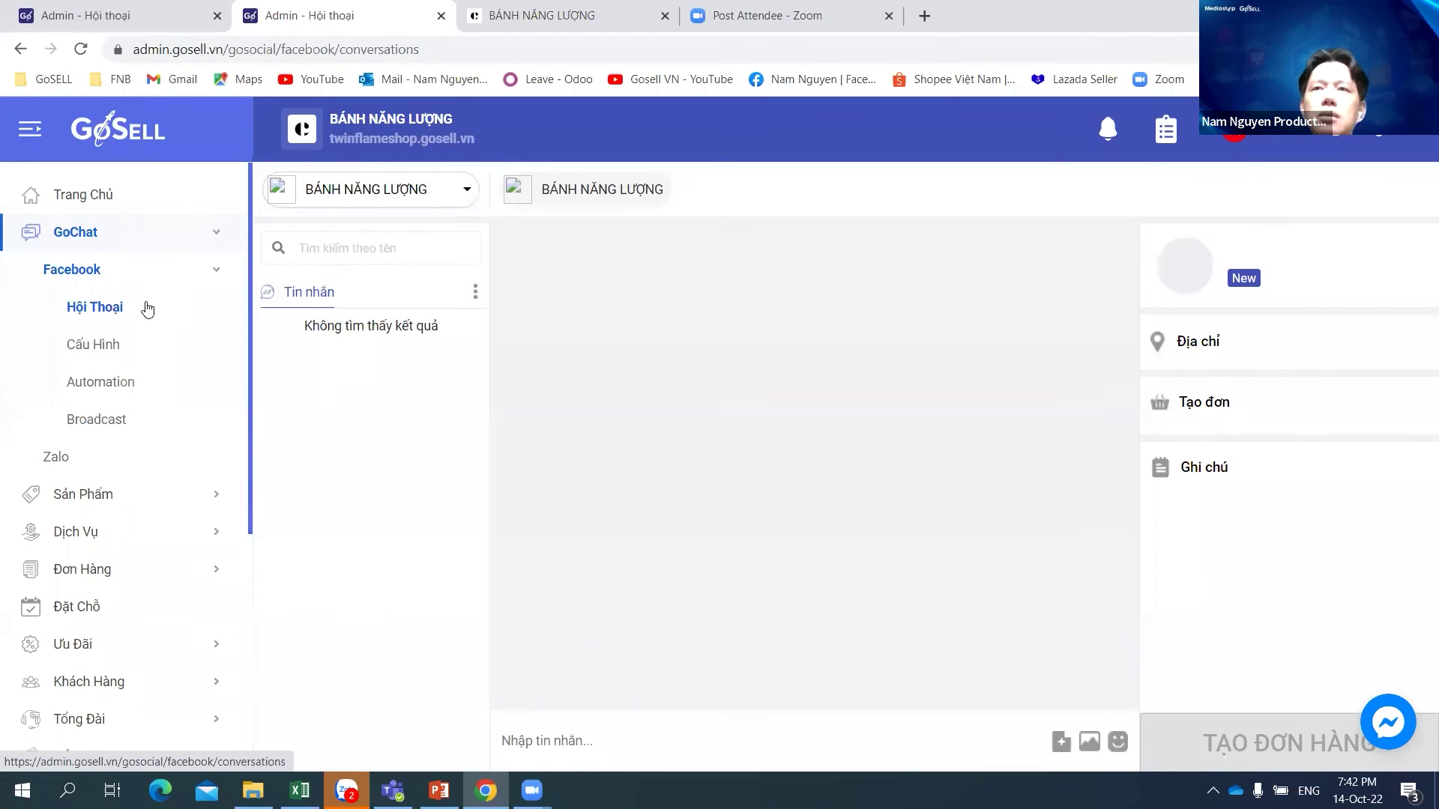
left_click(134, 687)
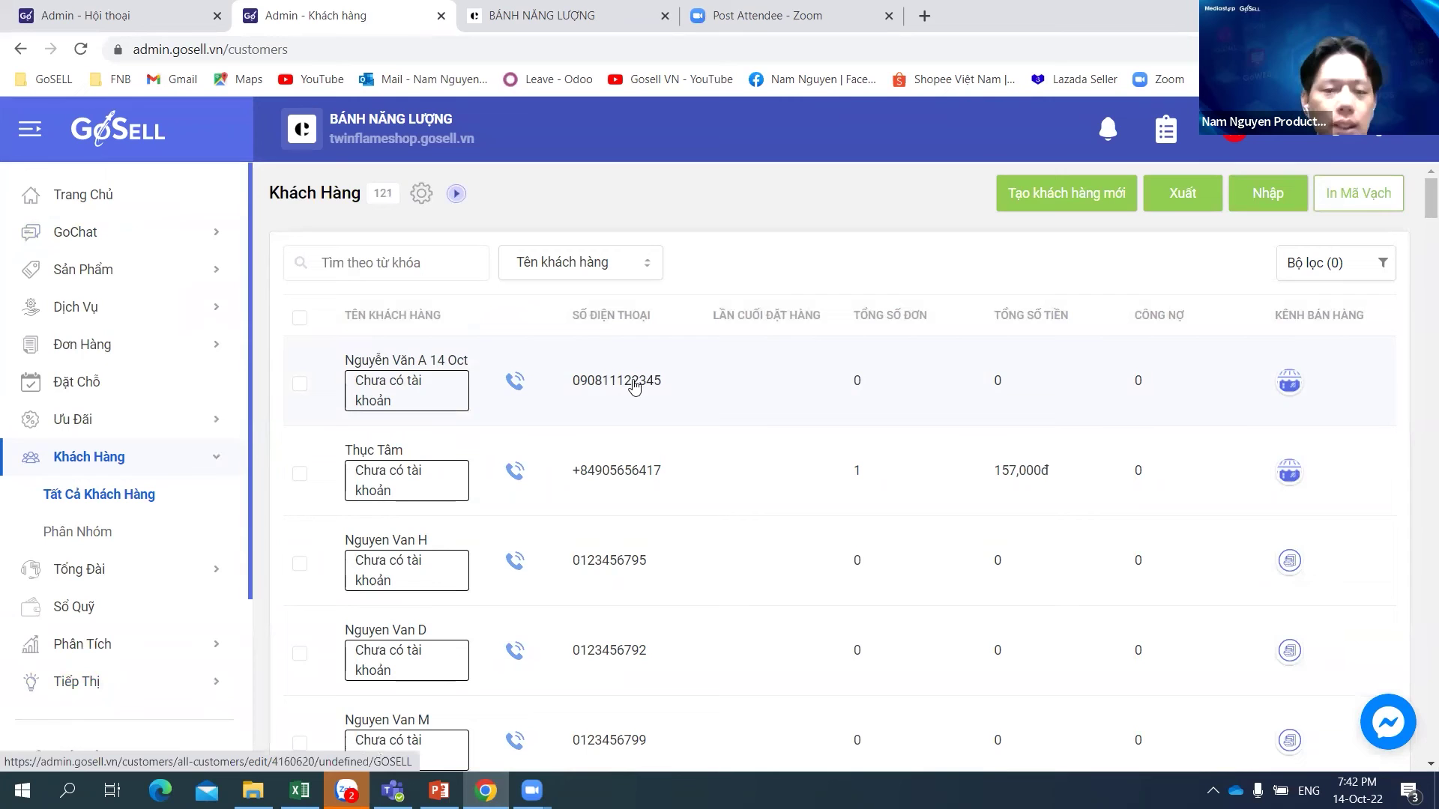
Step: On the first customer's record, enter company name 'công ty tnhh abc' and a tax code, then save
left_click(634, 386)
key("ctrl+a")
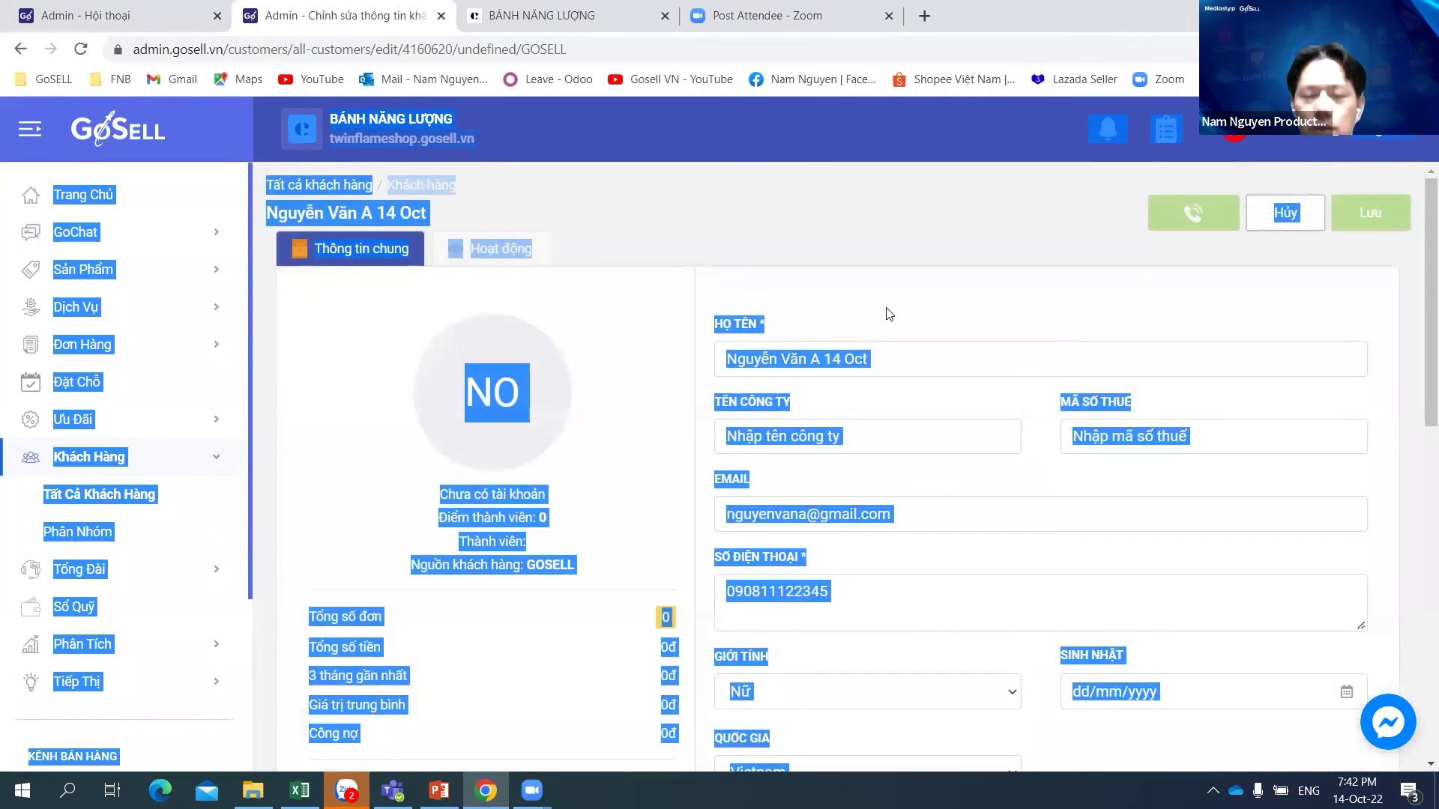
left_click(887, 312)
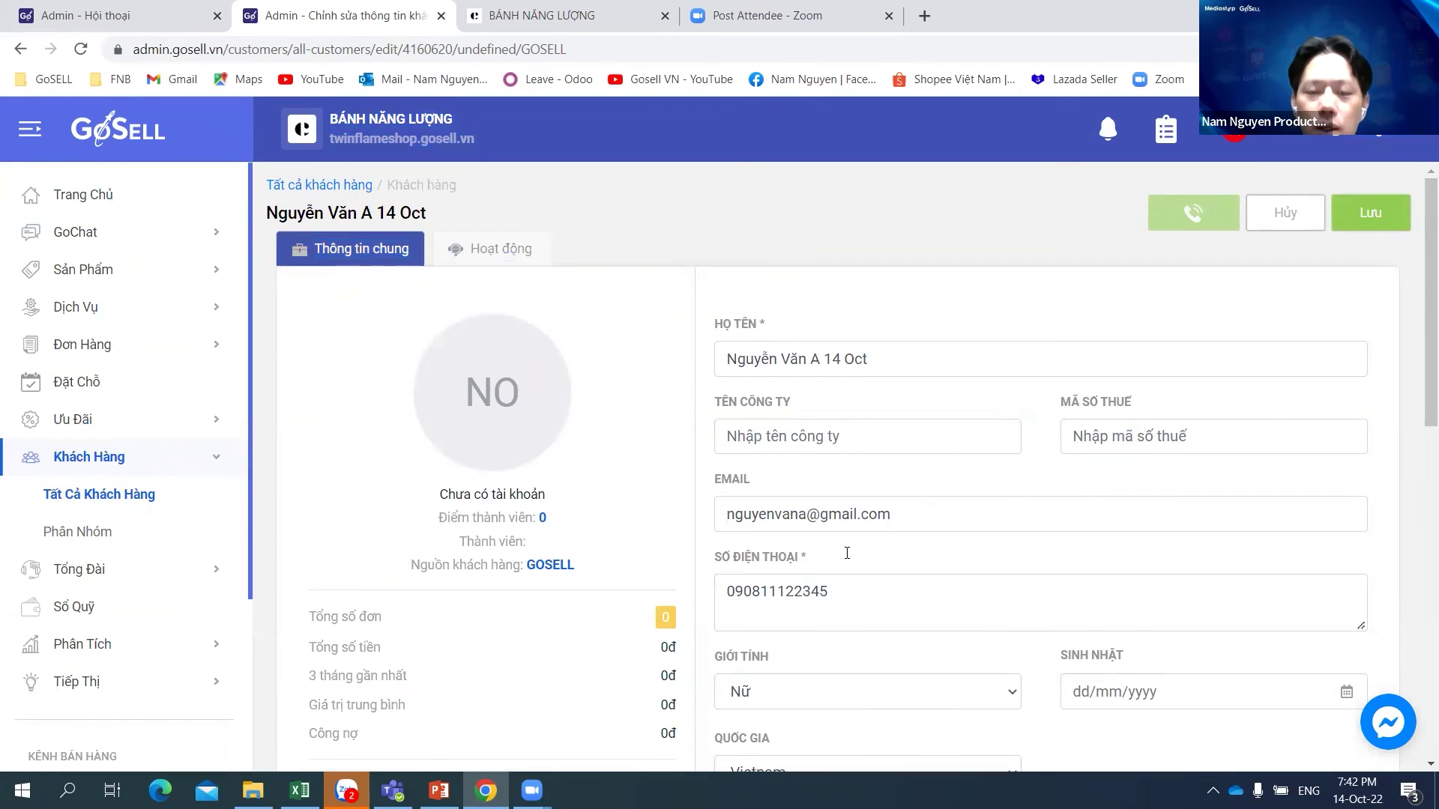
left_click(904, 358)
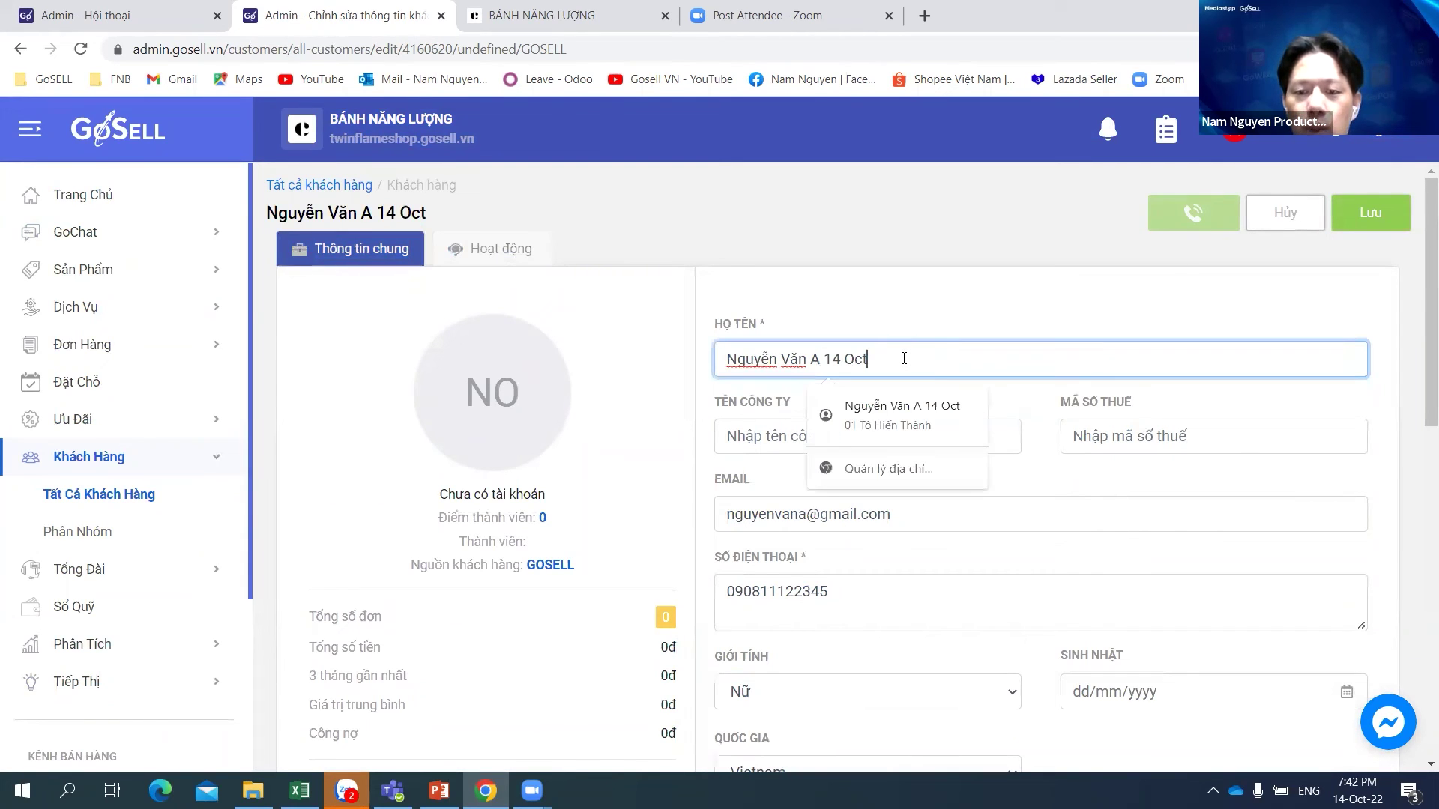
left_click(752, 437)
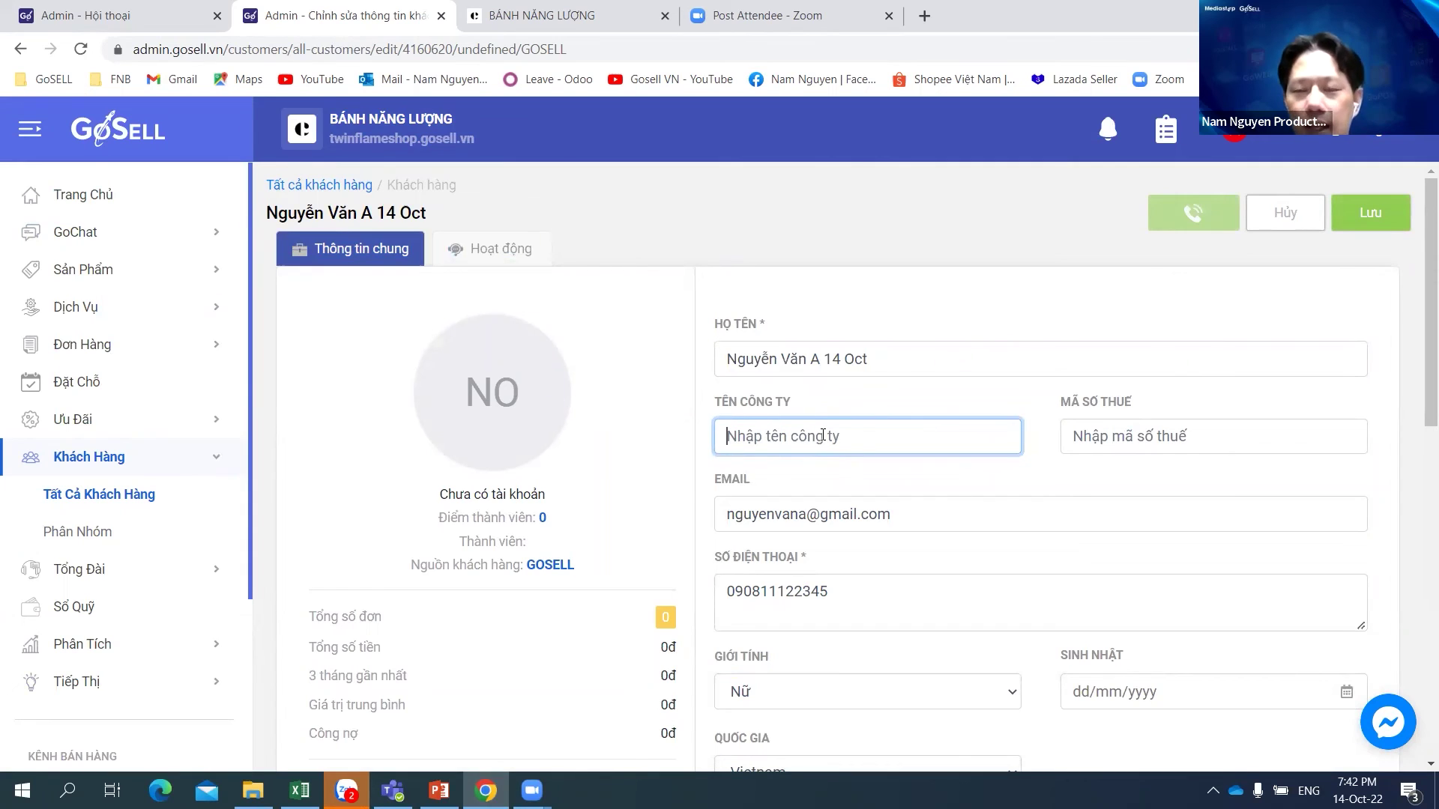
type("cô")
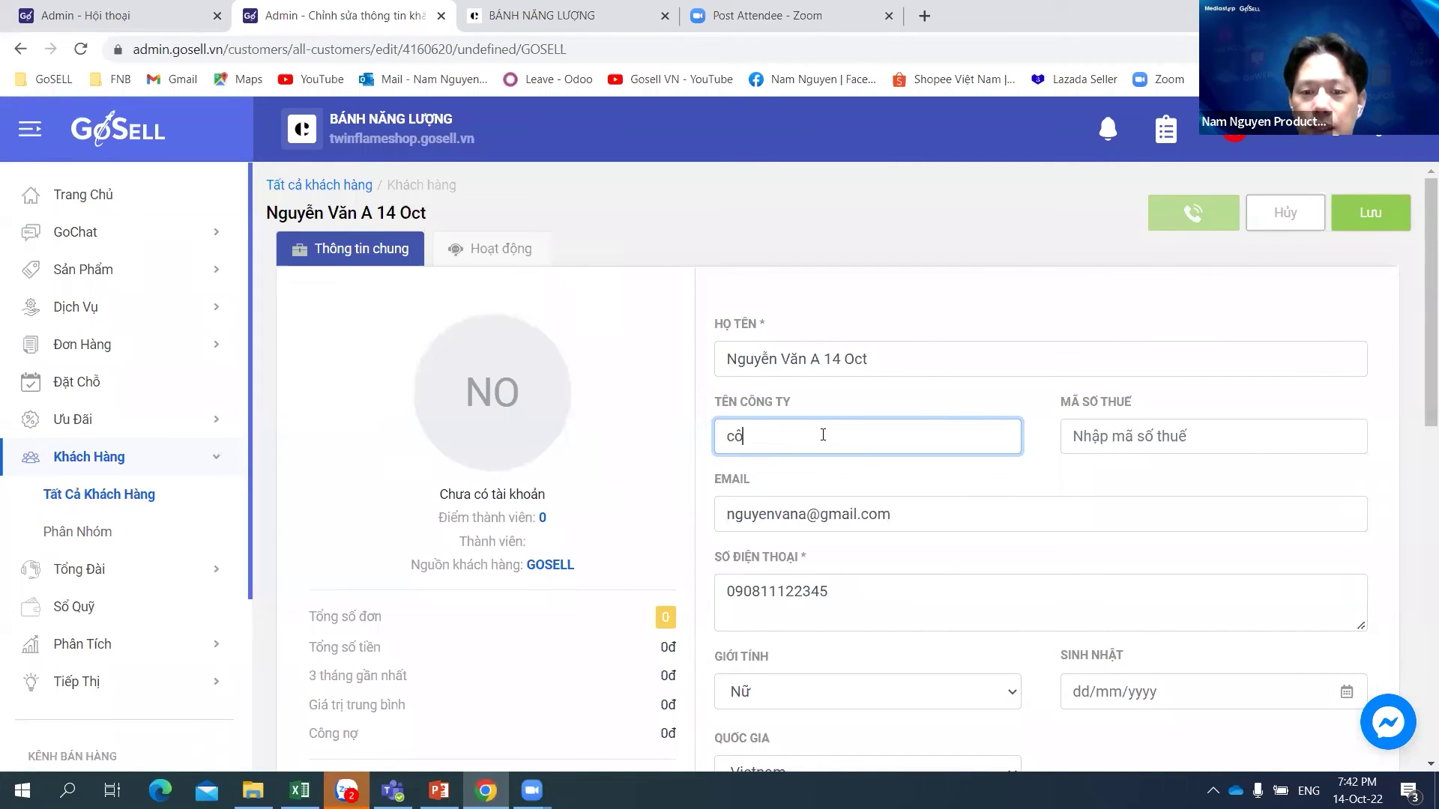
type("ng ty ")
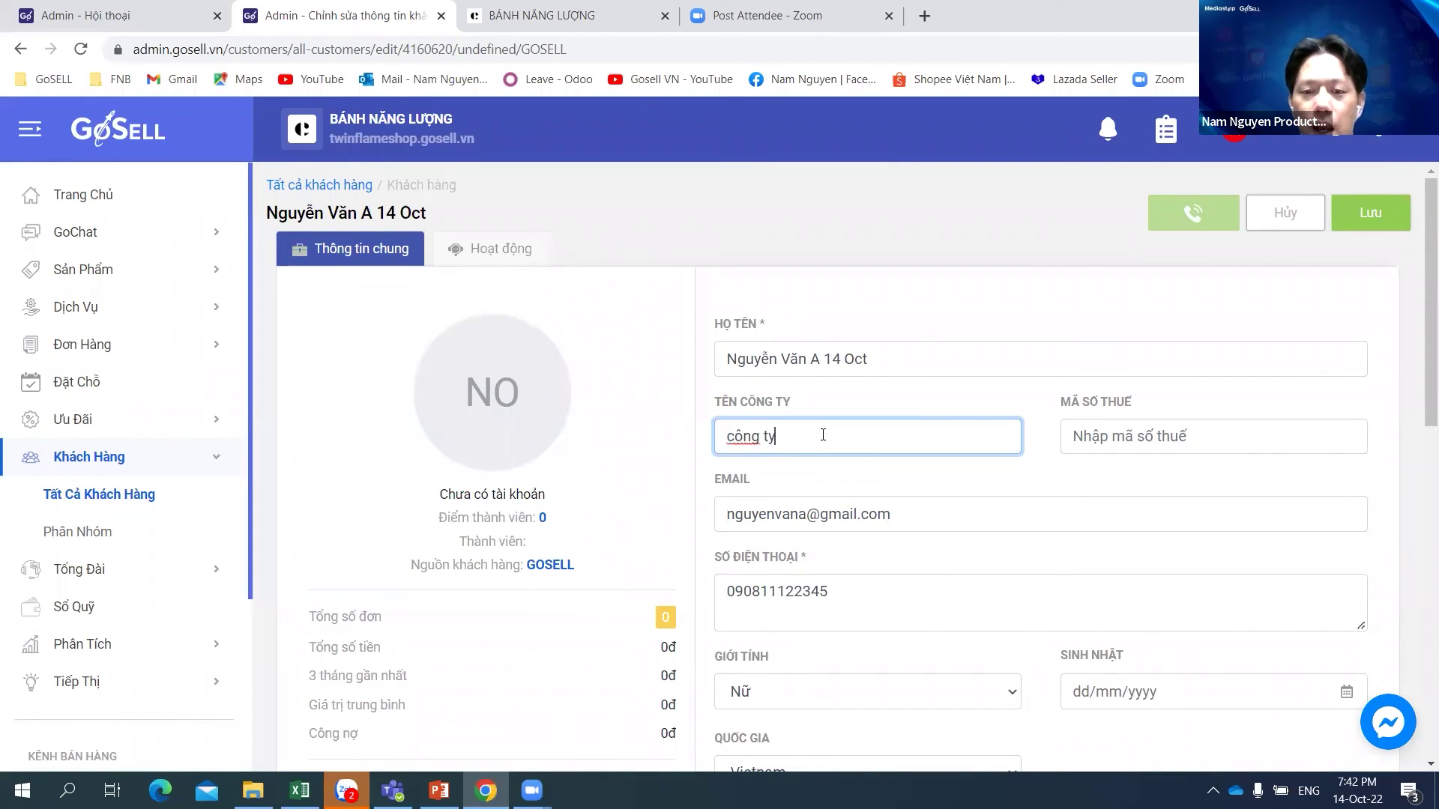
type("tnhh")
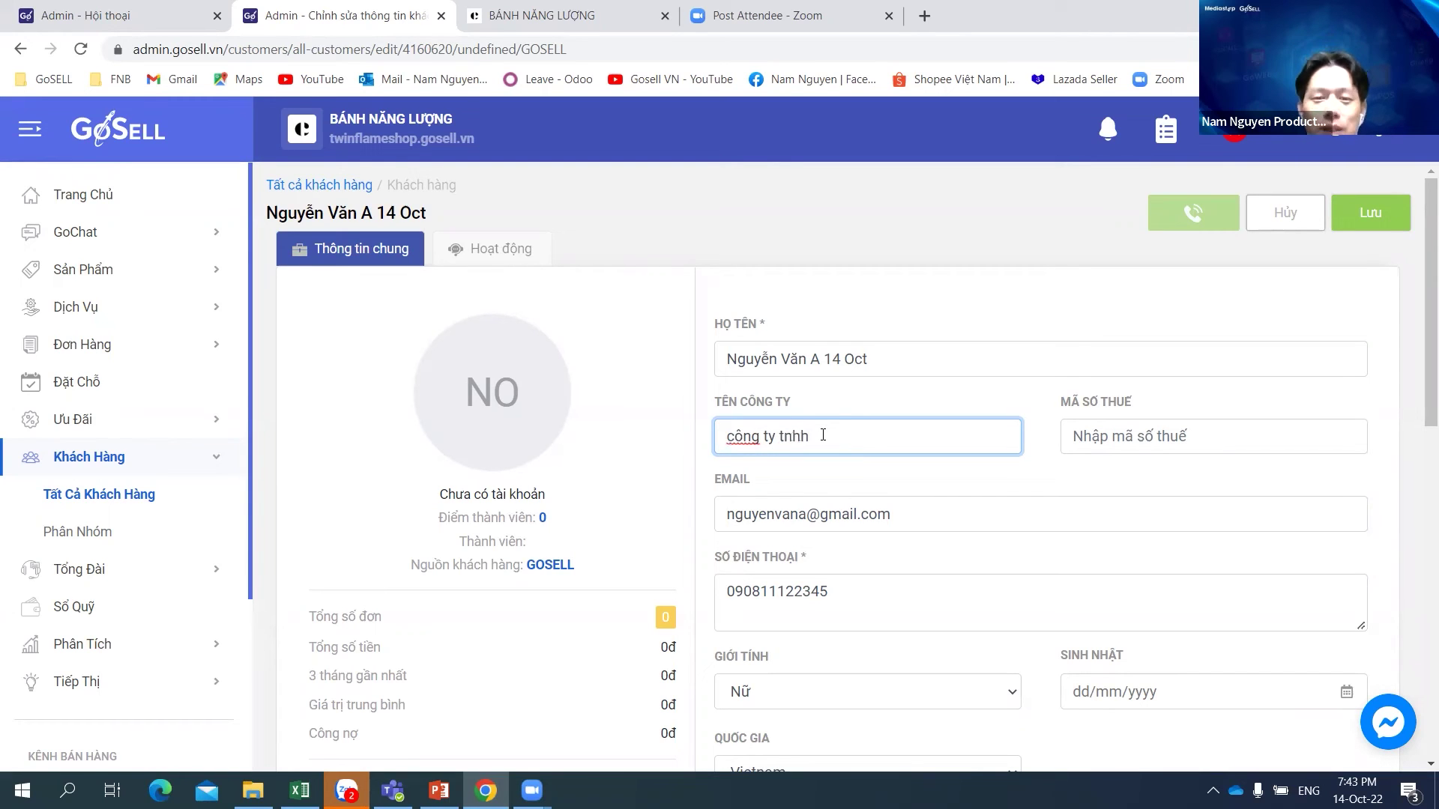
type(" abc")
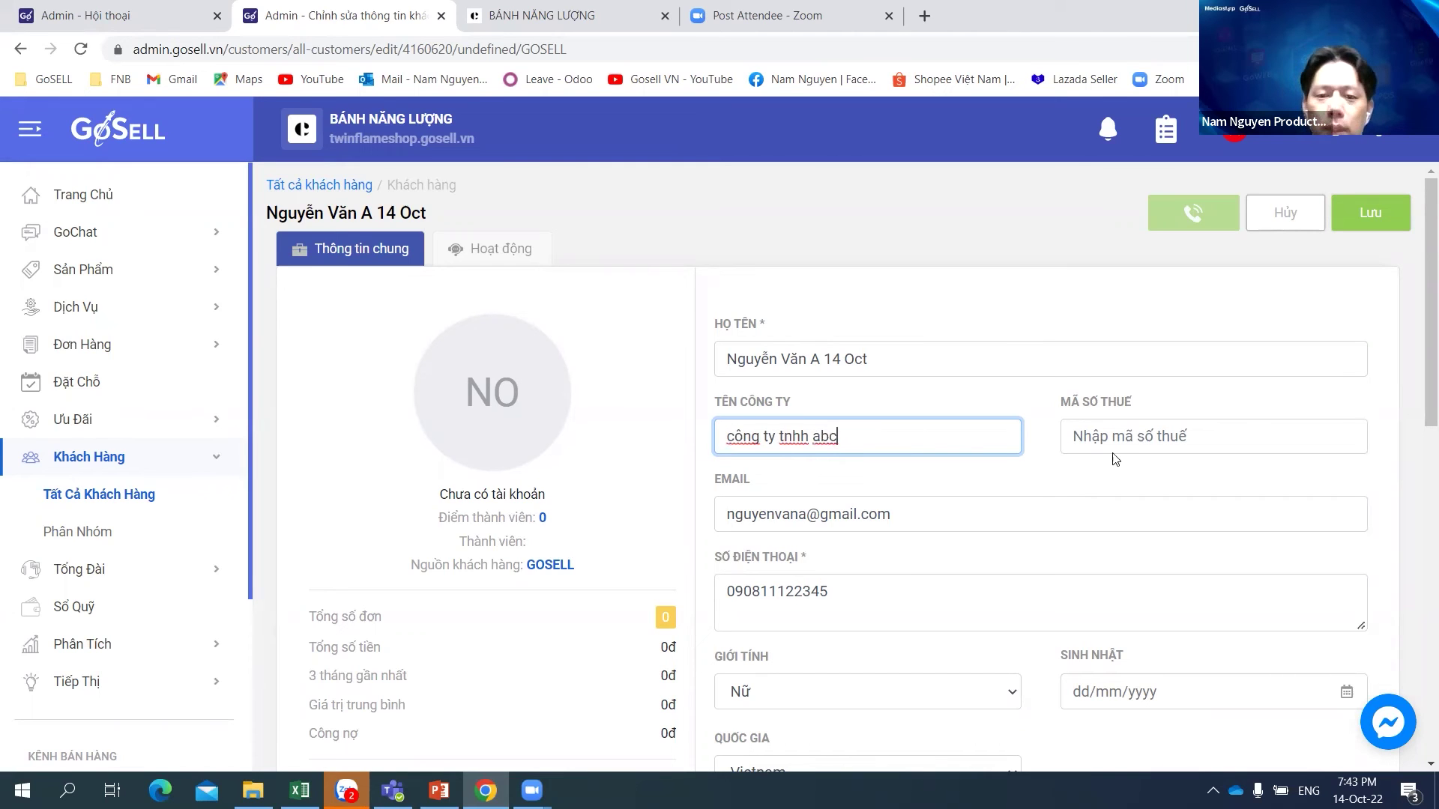
left_click(1136, 438)
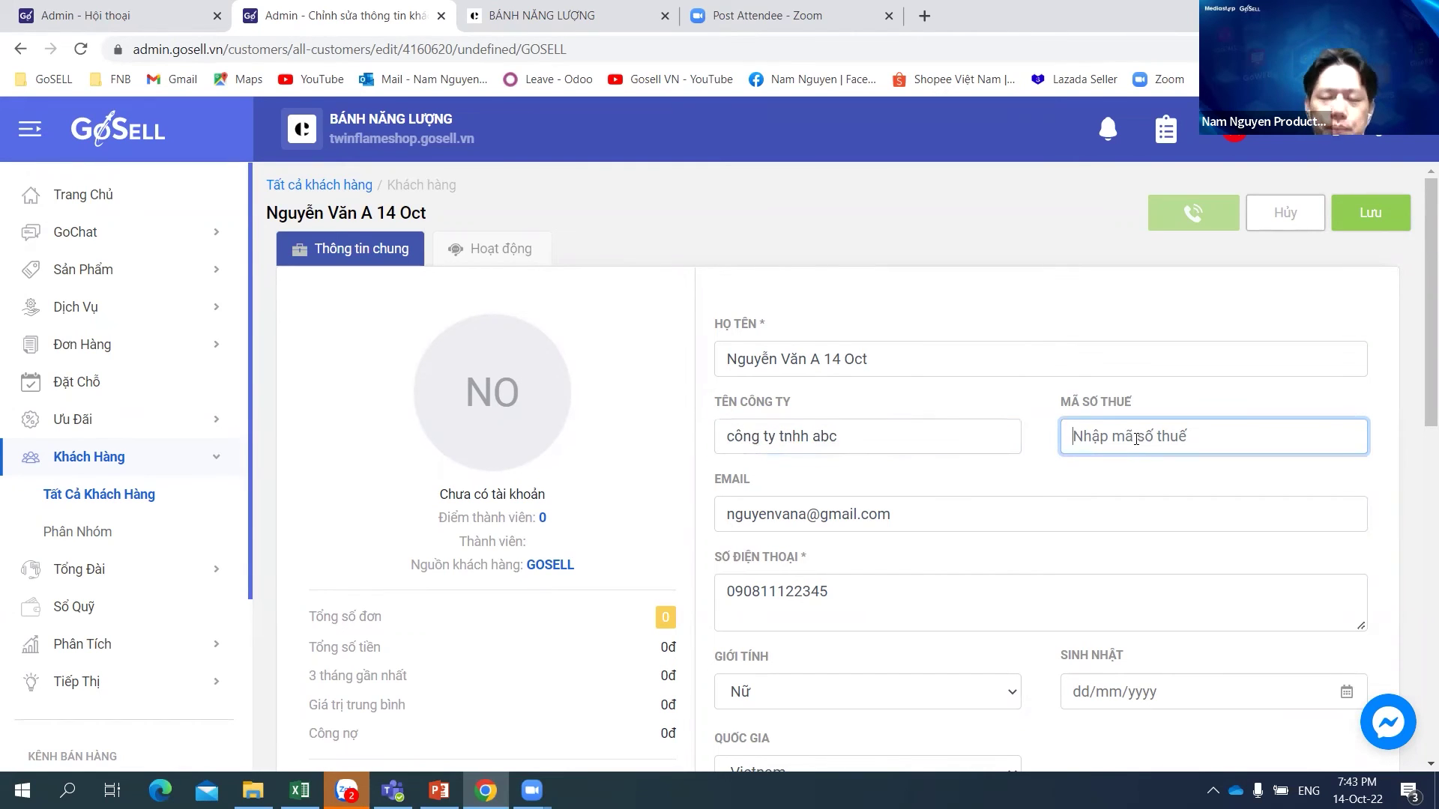
type("0300")
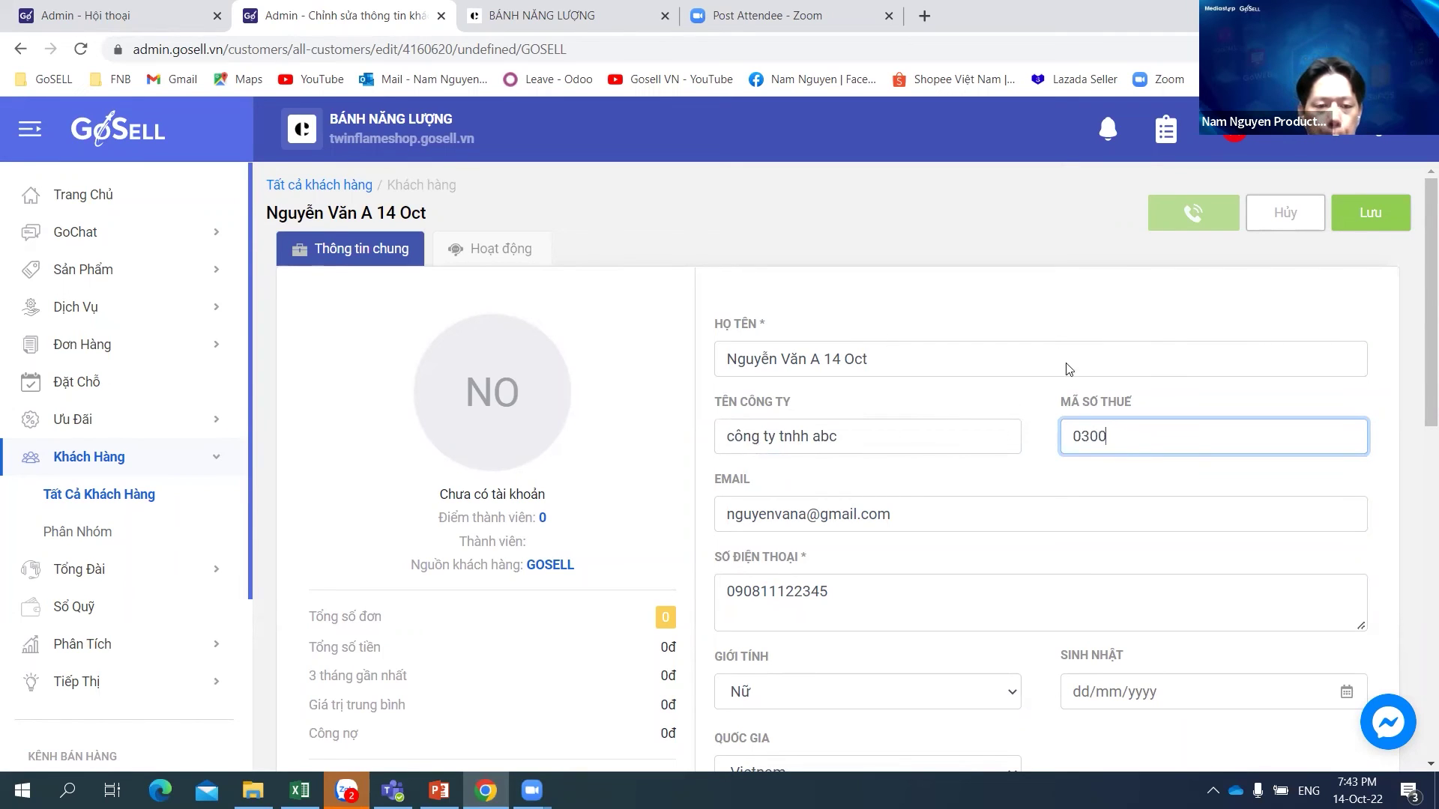
type("1")
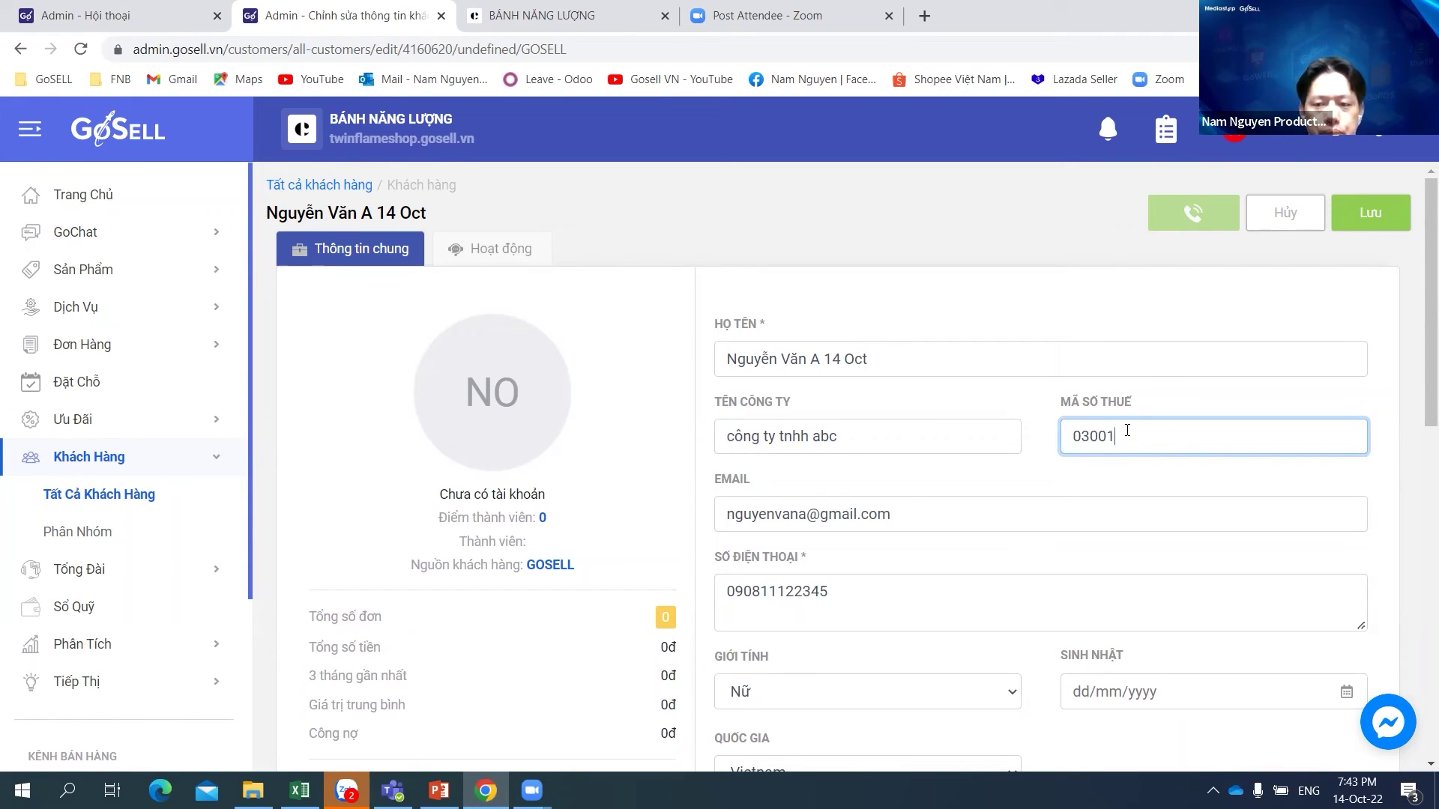
type("11")
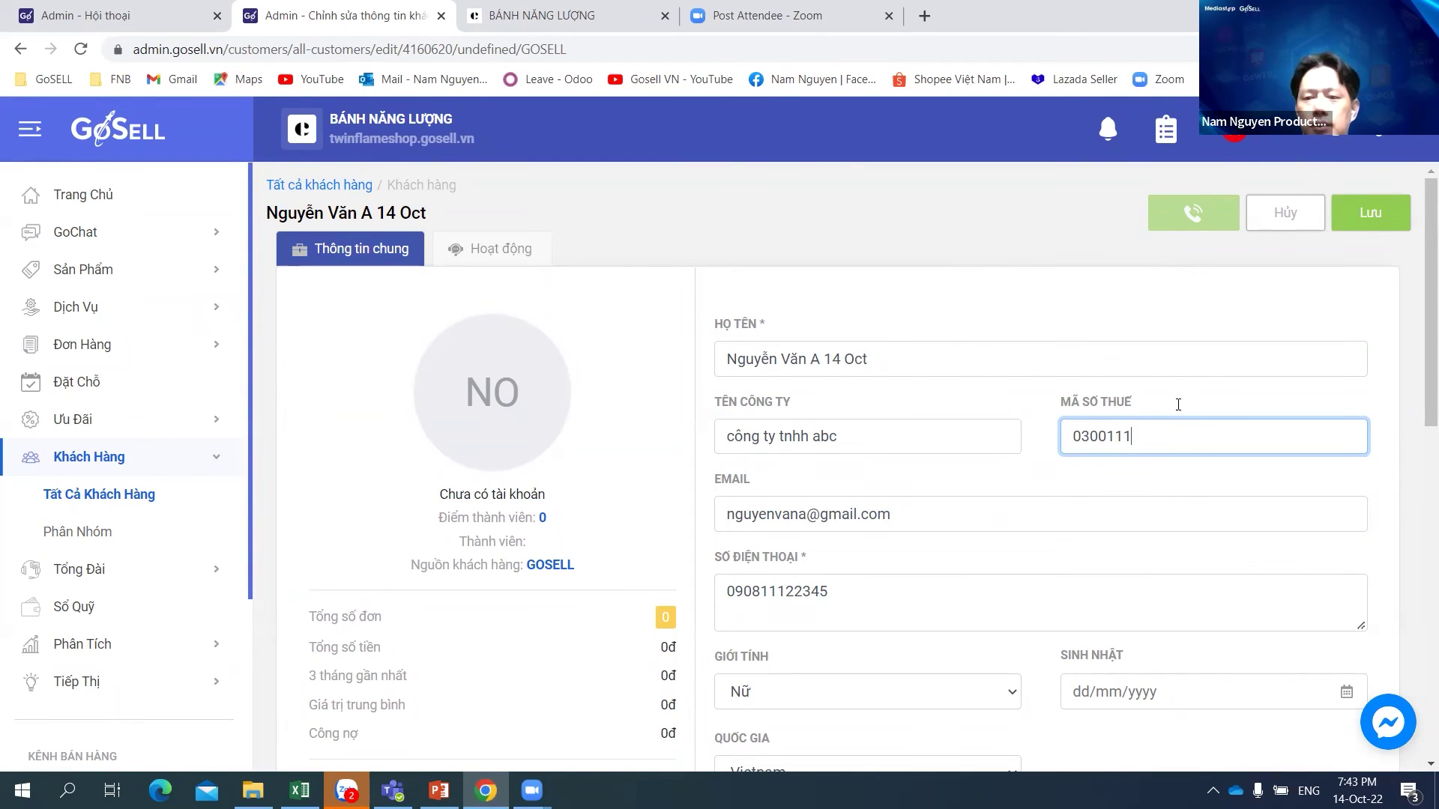
left_click(1359, 216)
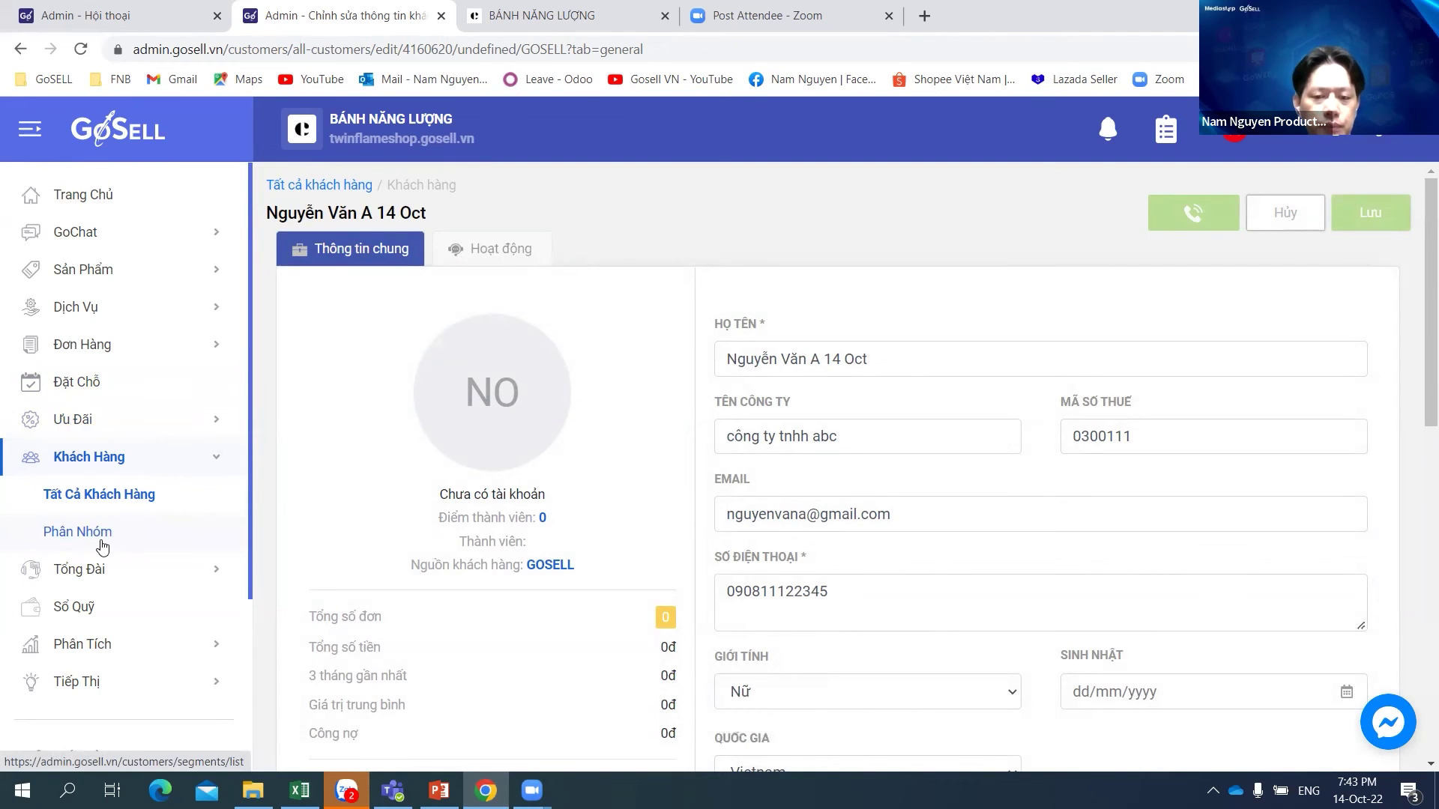
Step: Start a new customer group from the customer groups list
left_click(102, 543)
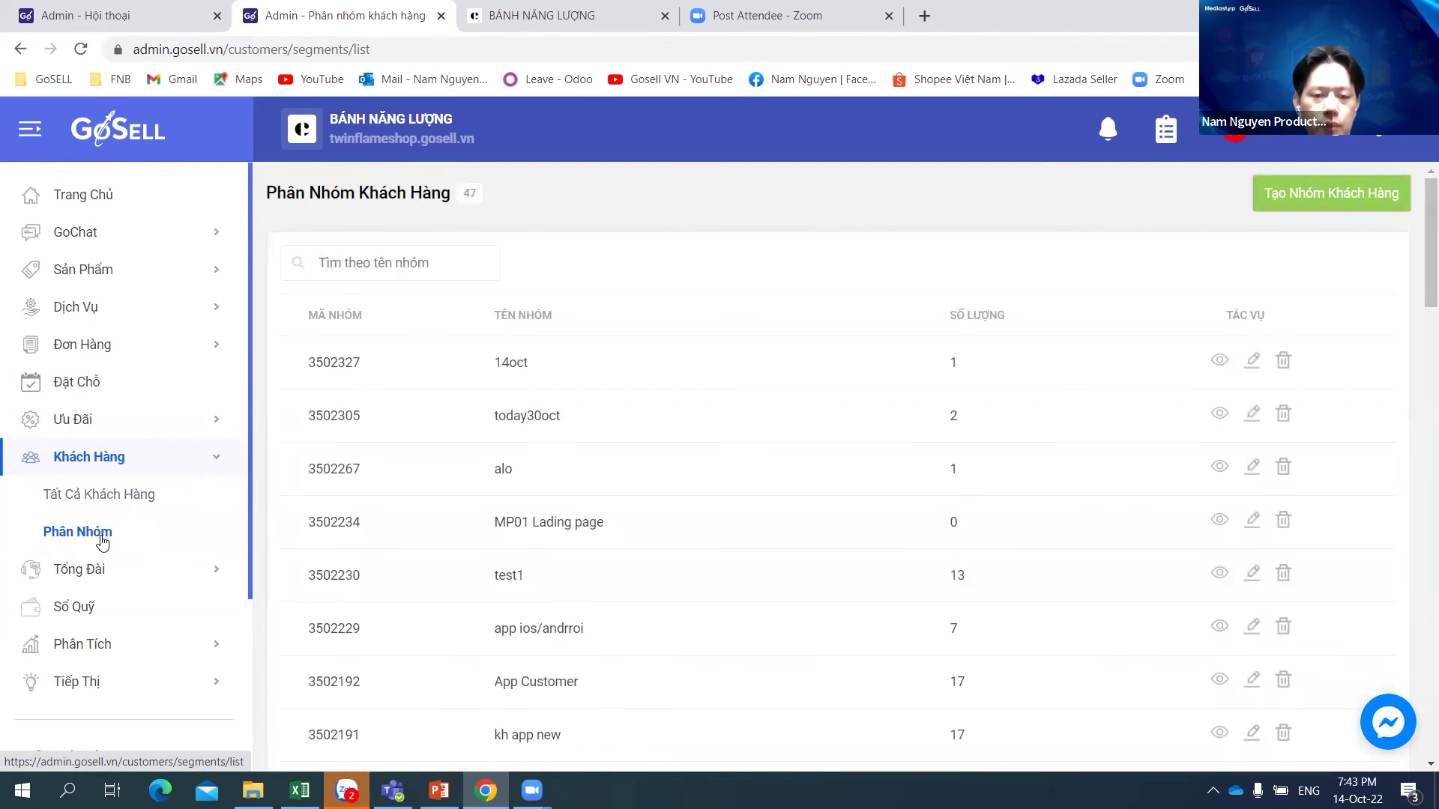
left_click(1292, 192)
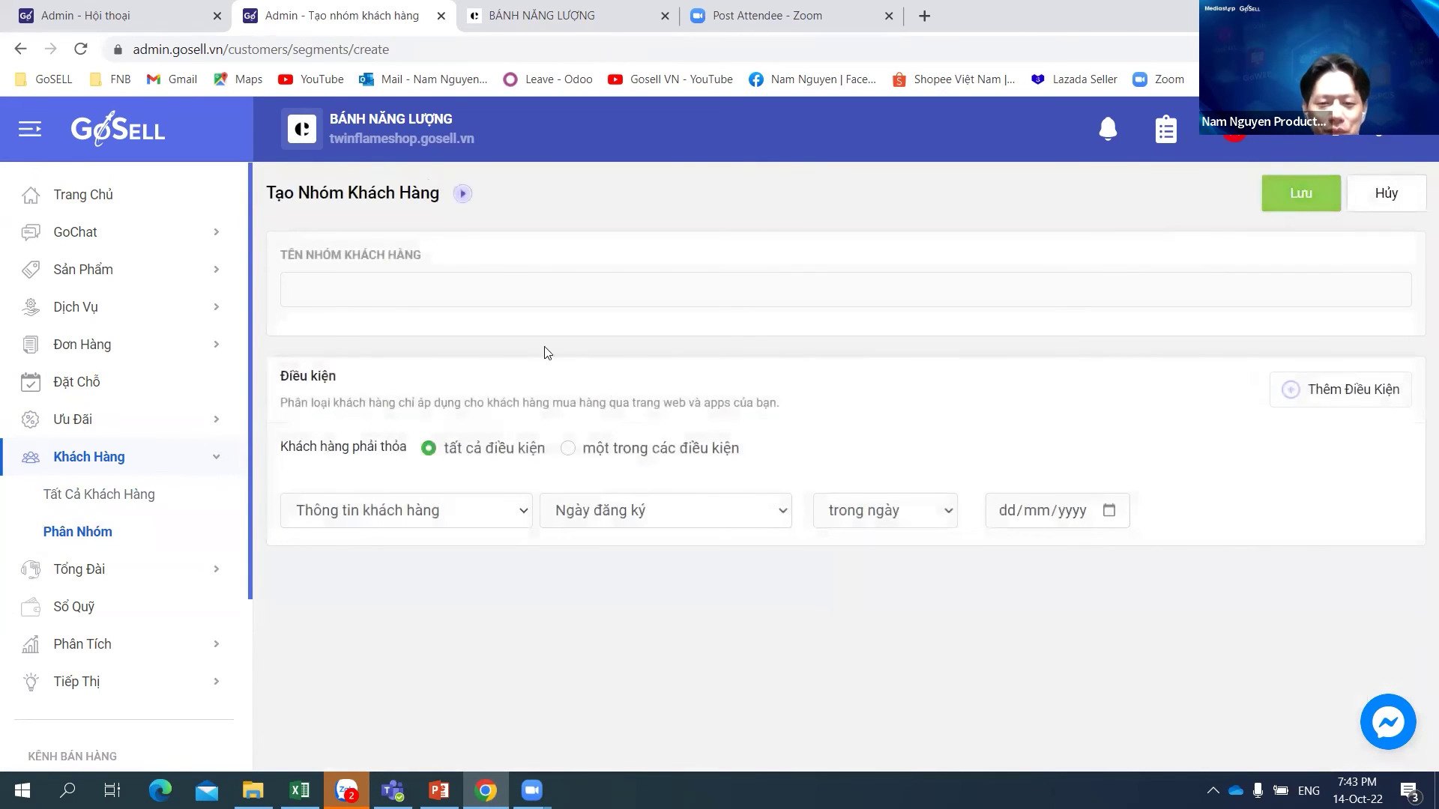
left_click(403, 295)
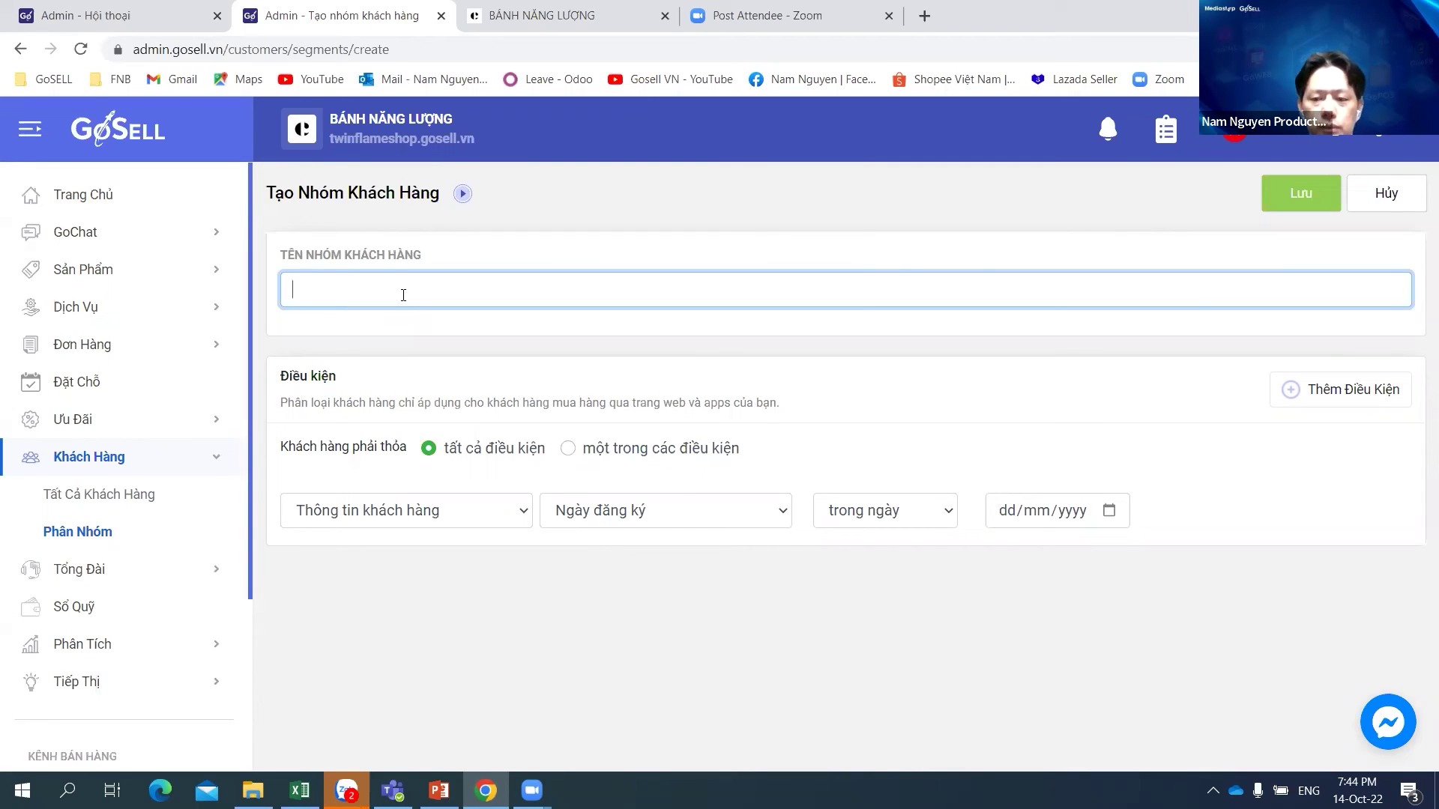
Step: Enter 'abc' as the group name, replacing the mistyped text
type("n")
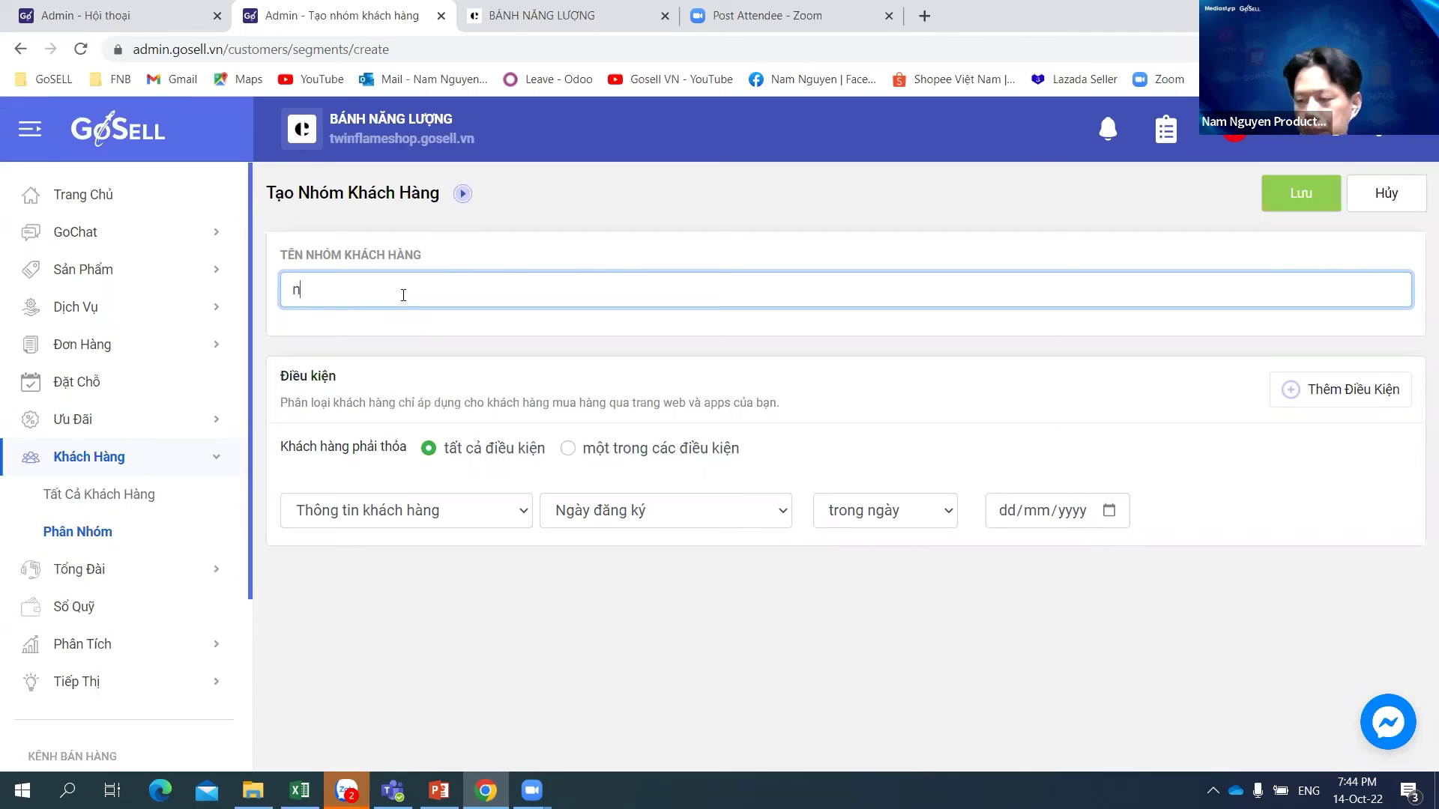
type("hỏ")
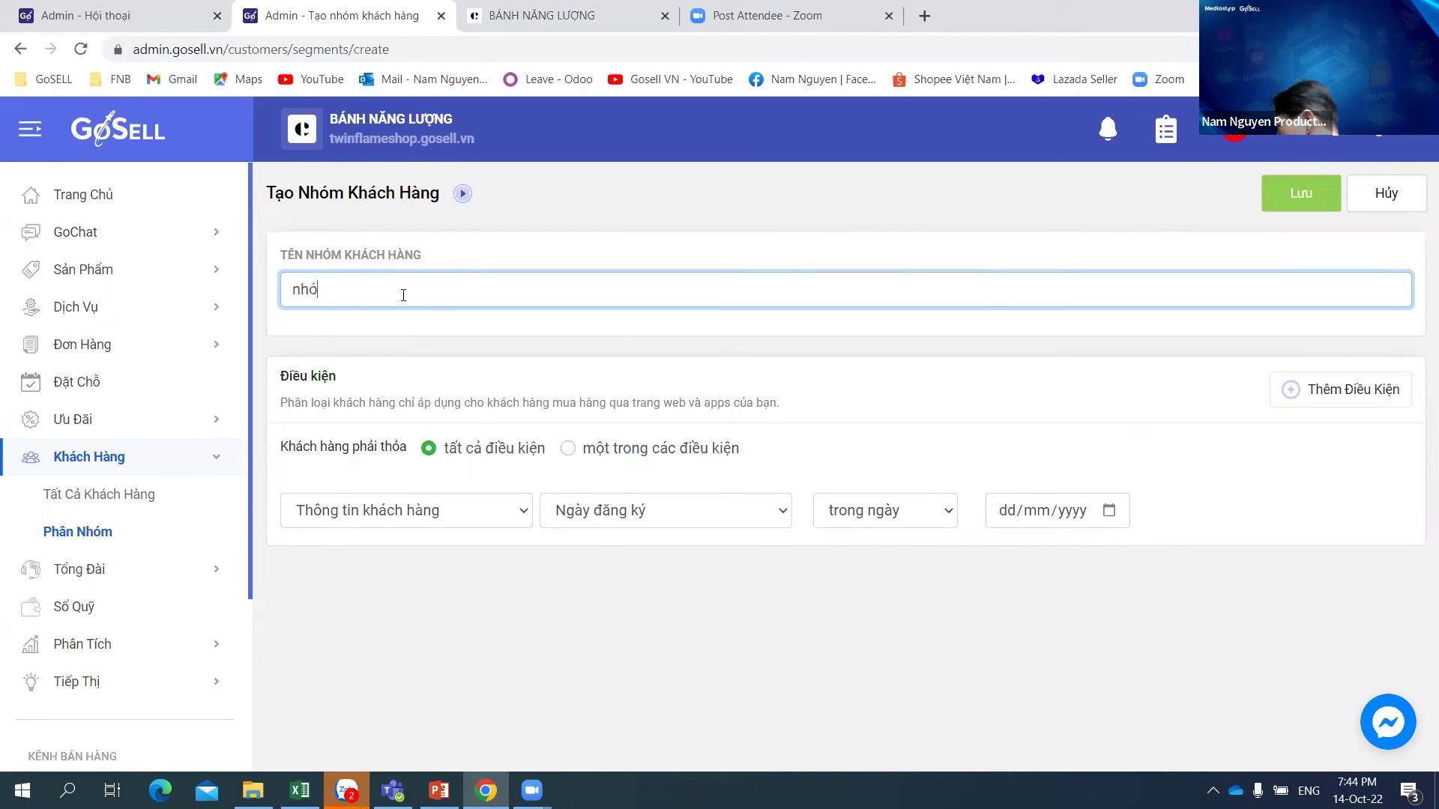
type("m")
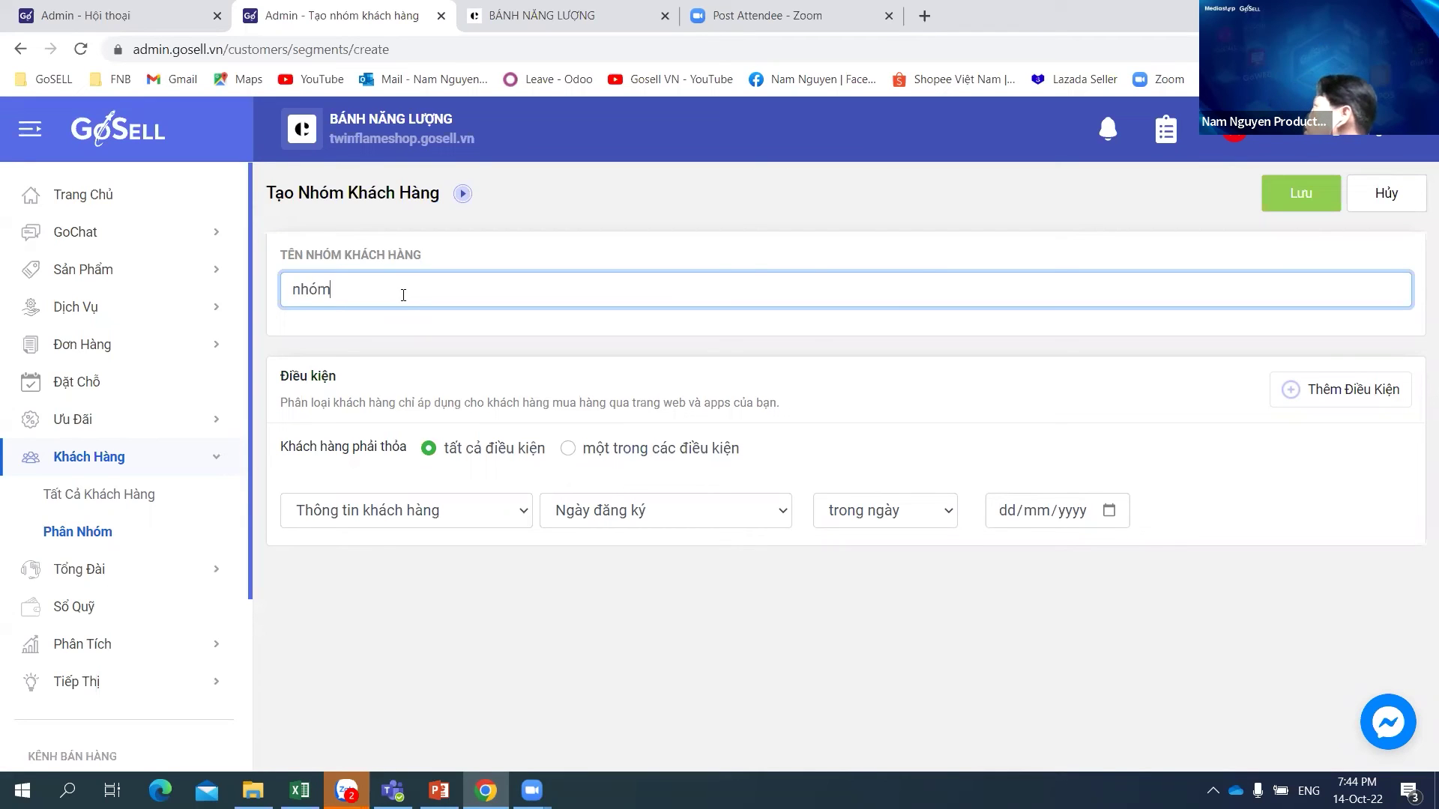
key("ctrl+a")
key("BackSpace")
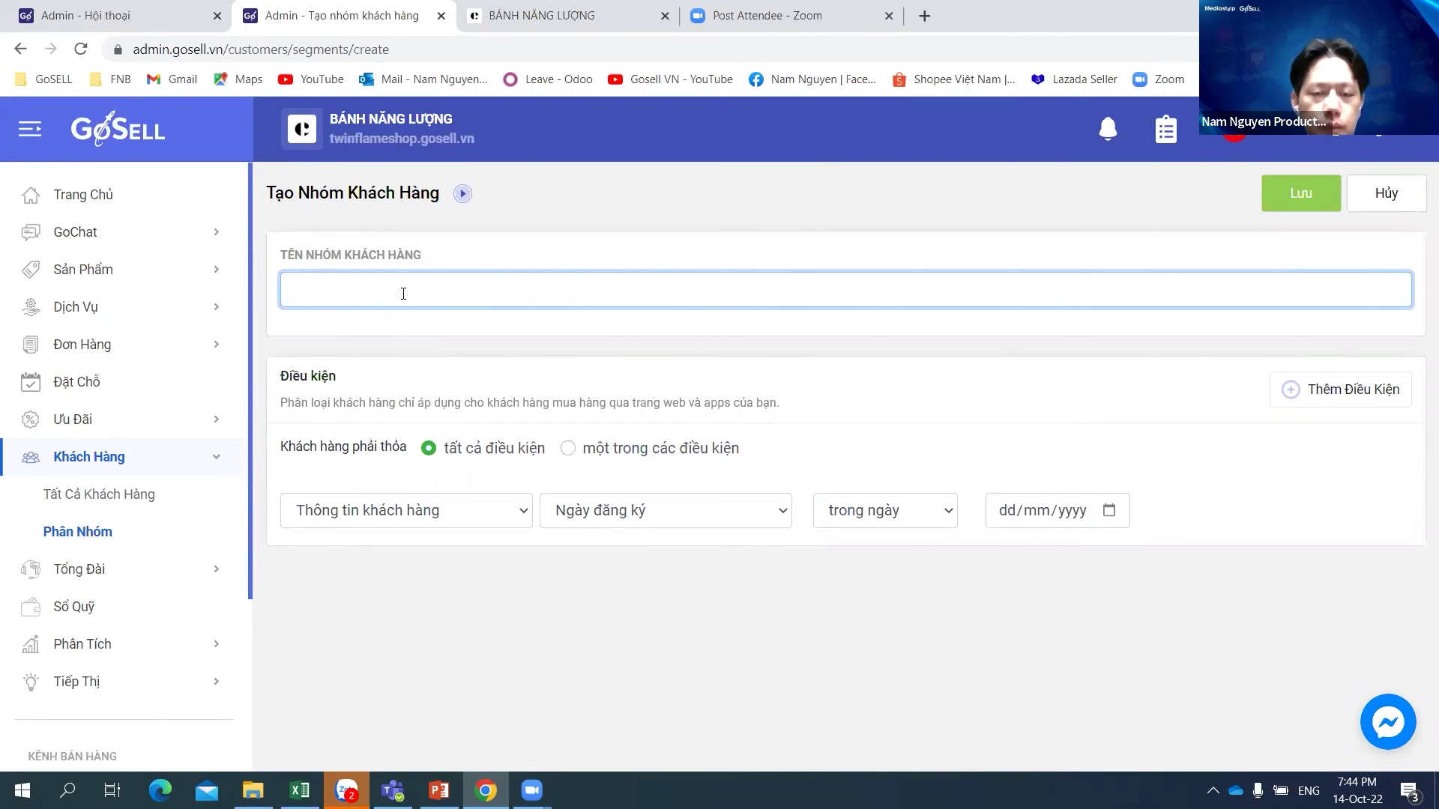
type("nhóm")
key("BackSpace")
type("m")
key("BackSpace")
key("BackSpace")
key("BackSpace")
key("BackSpace")
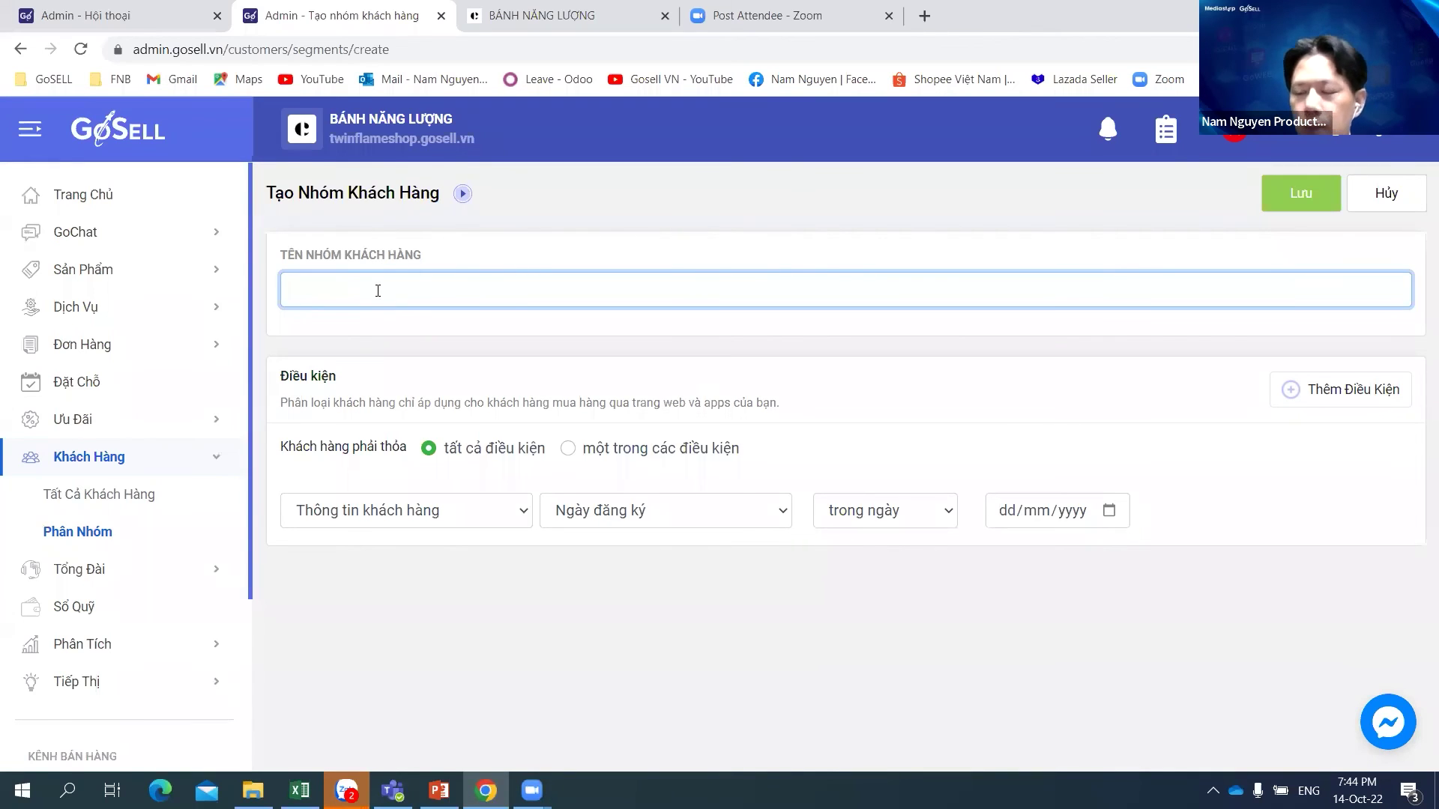
type("a")
key("BackSpace")
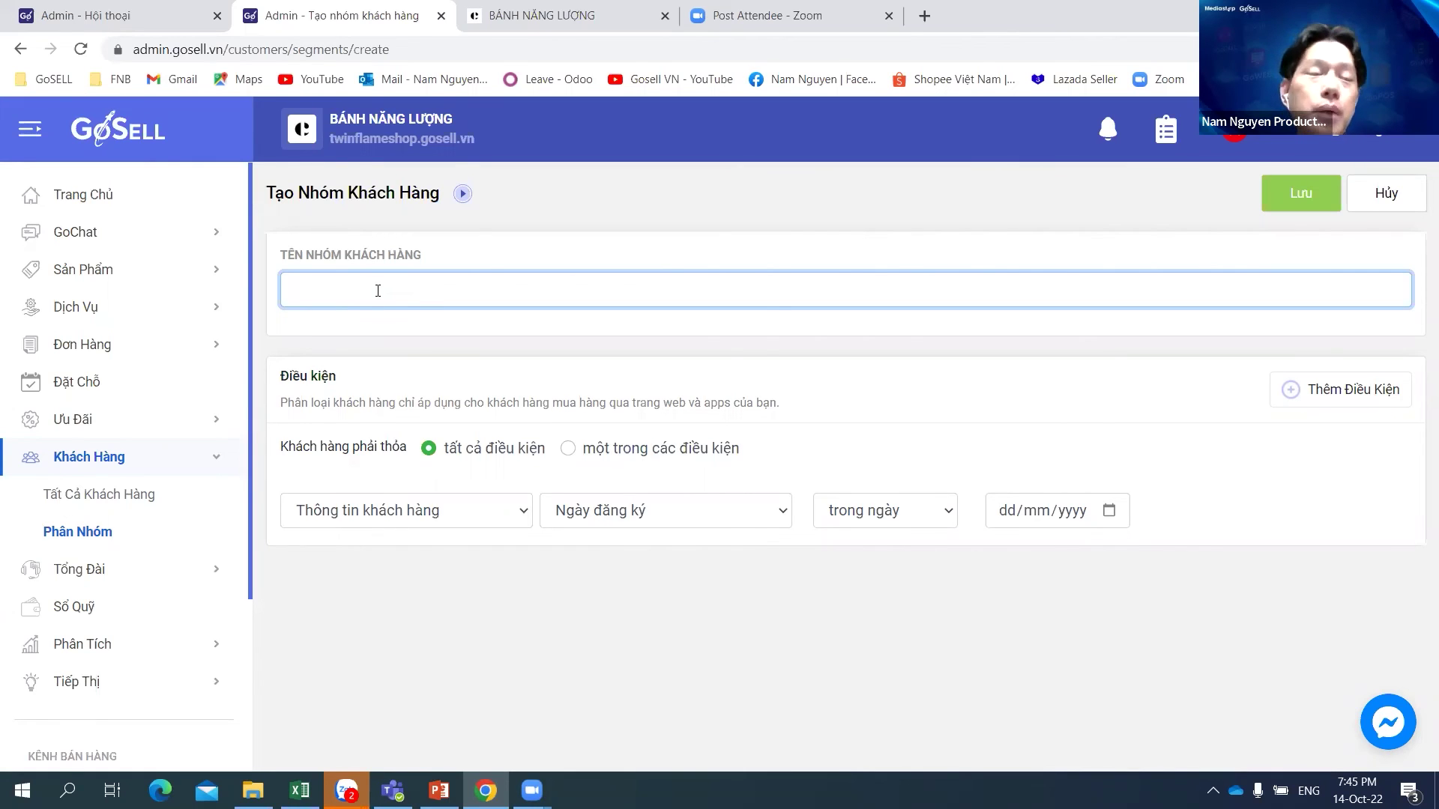
type("abc")
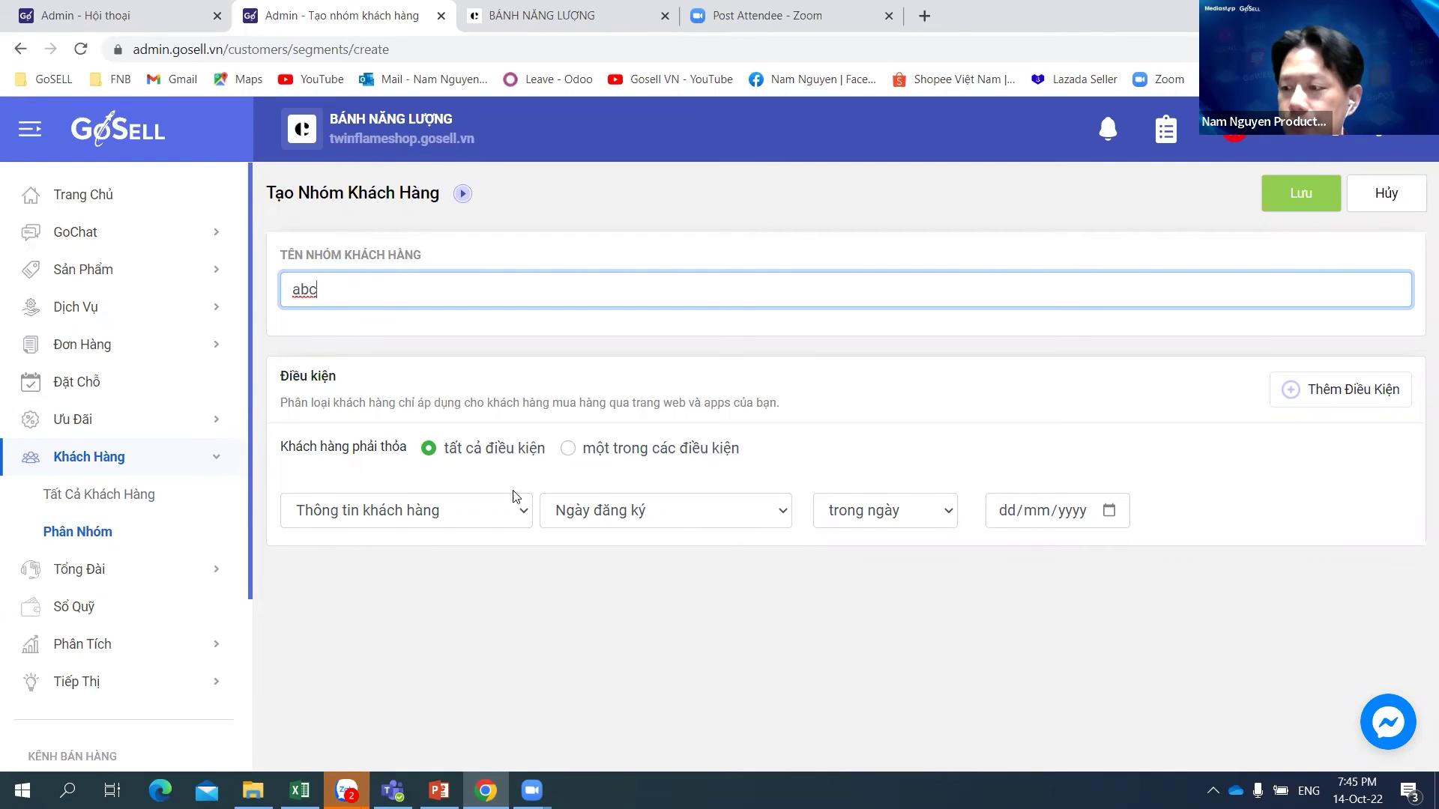
Step: Set the group to match customers meeting any one of the conditions
left_click(576, 453)
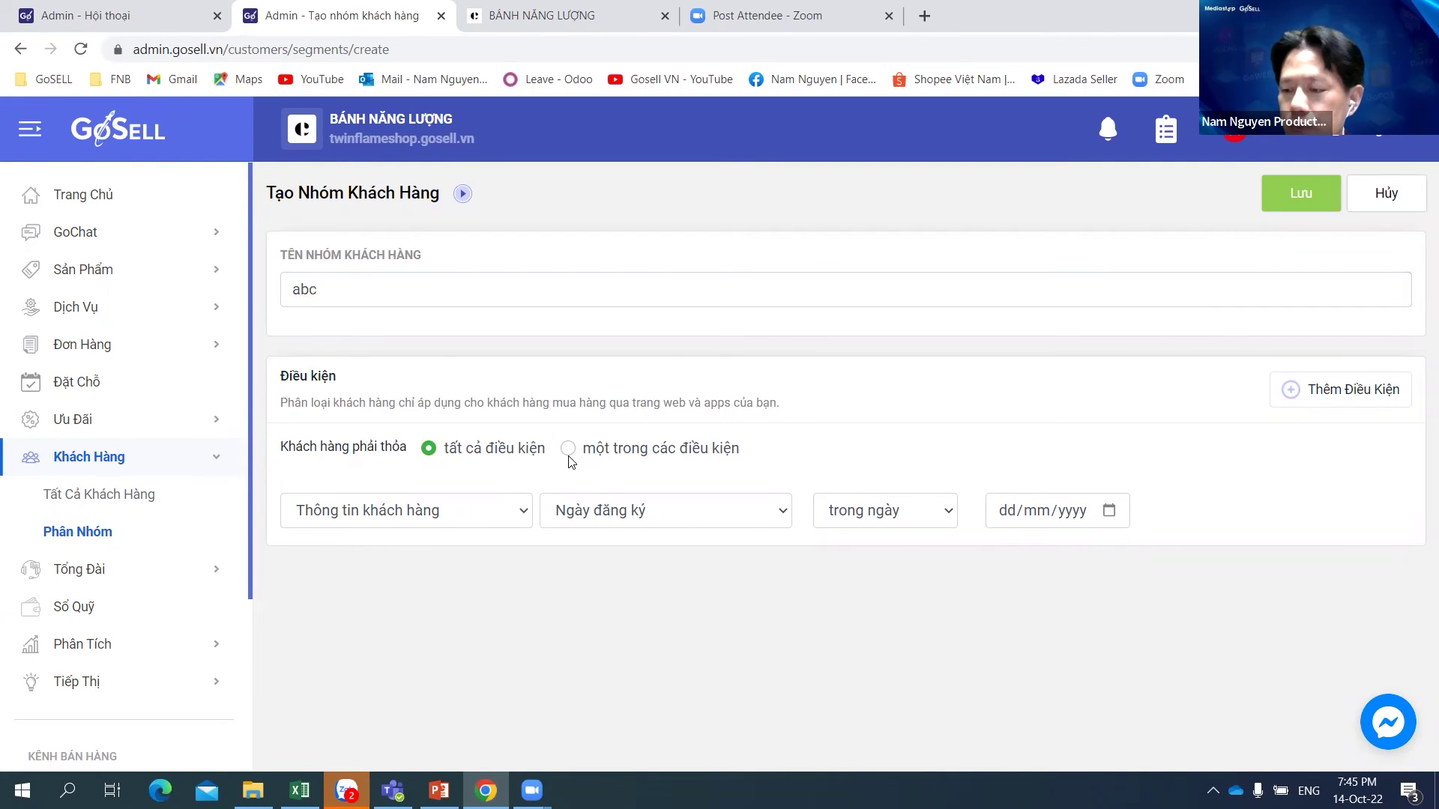
left_click(570, 451)
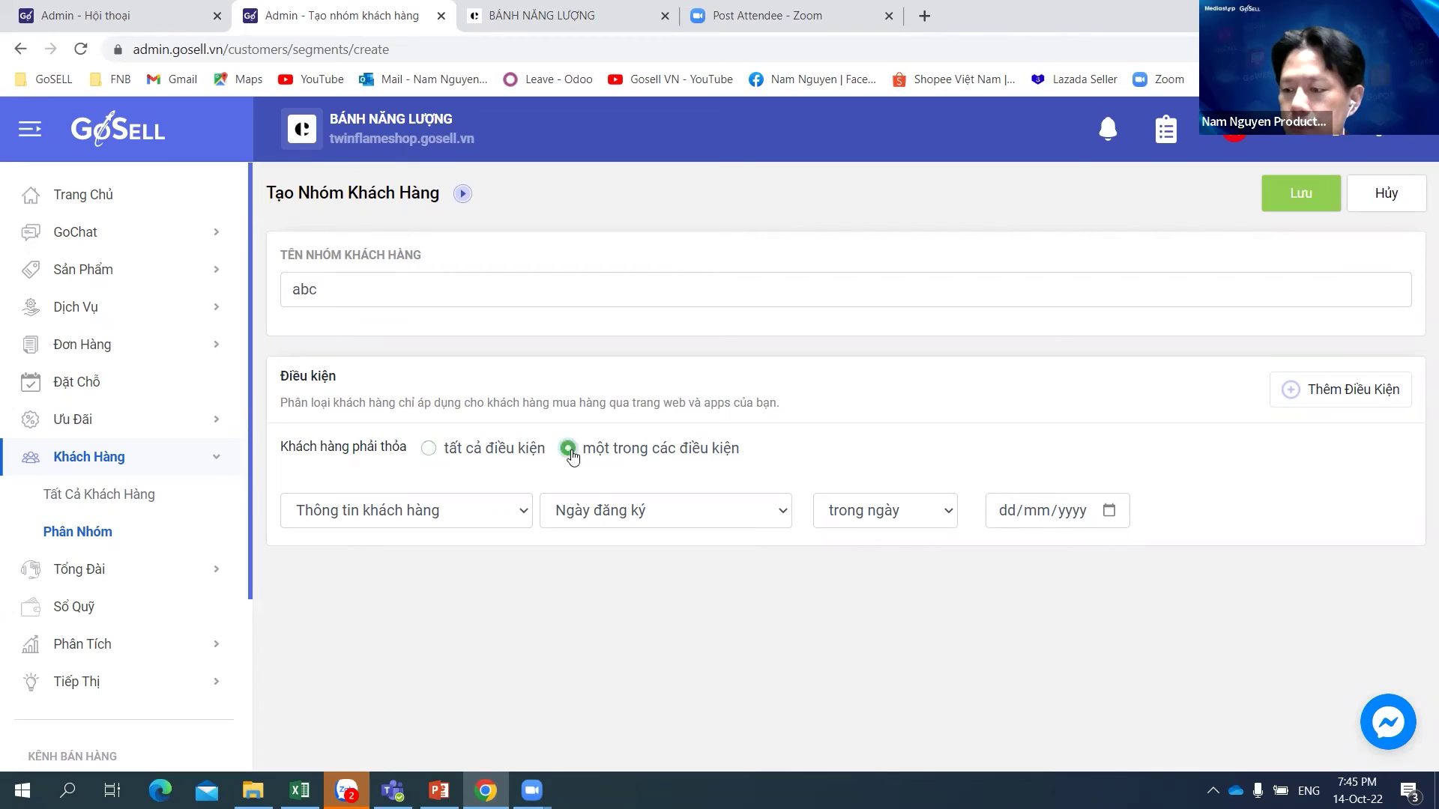
left_click(460, 517)
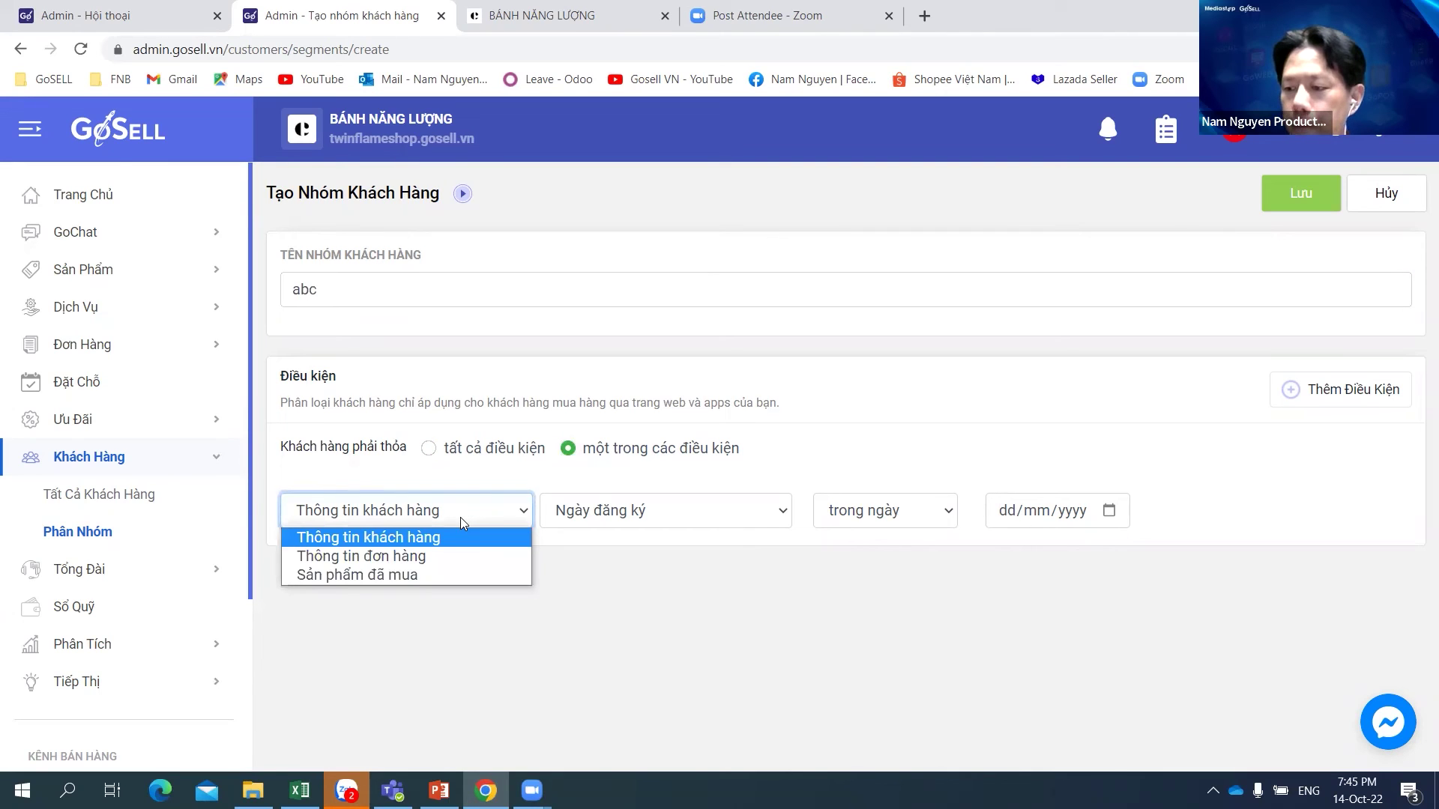
left_click(460, 517)
Step: Make the condition customer tag equals SIEUVIP
left_click(669, 511)
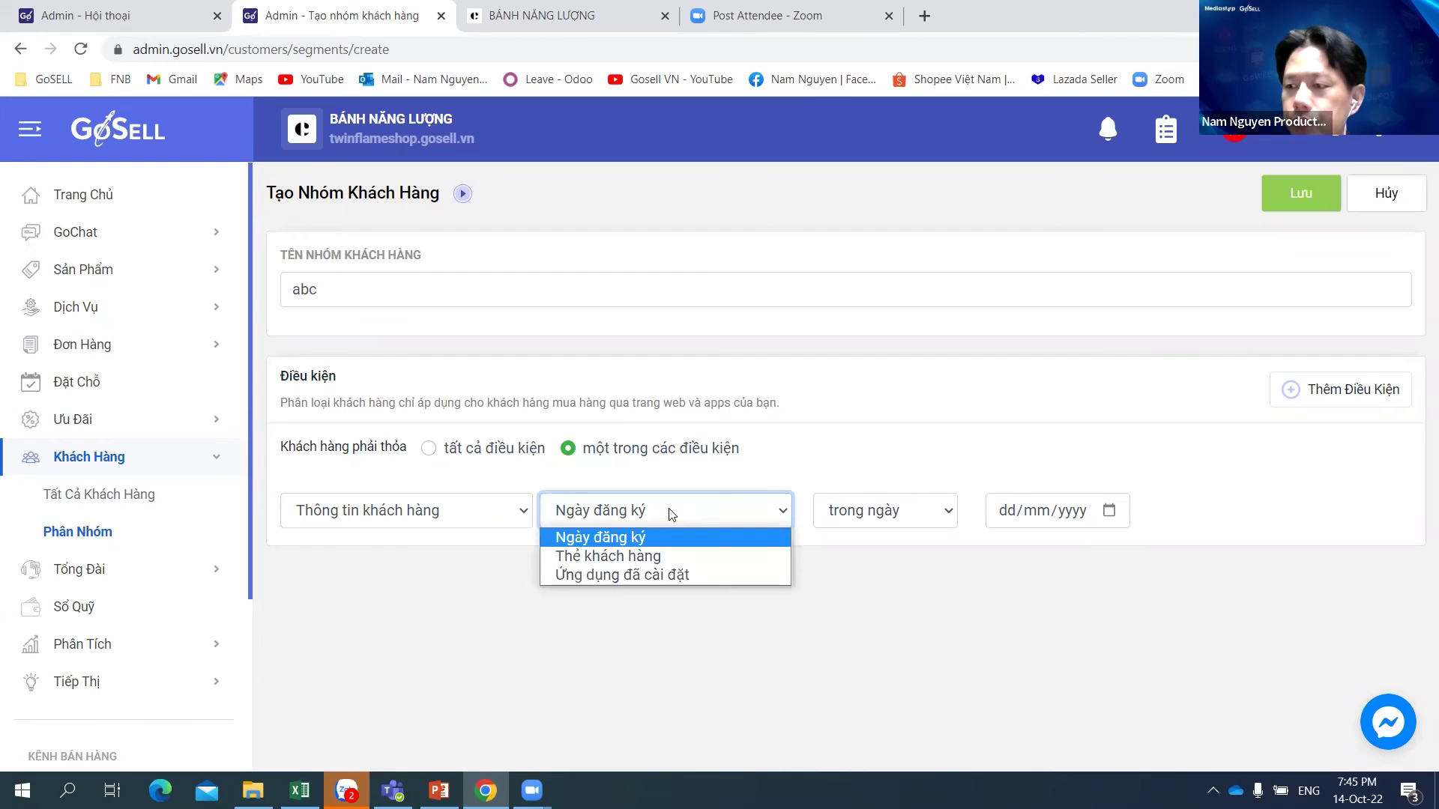
left_click(667, 556)
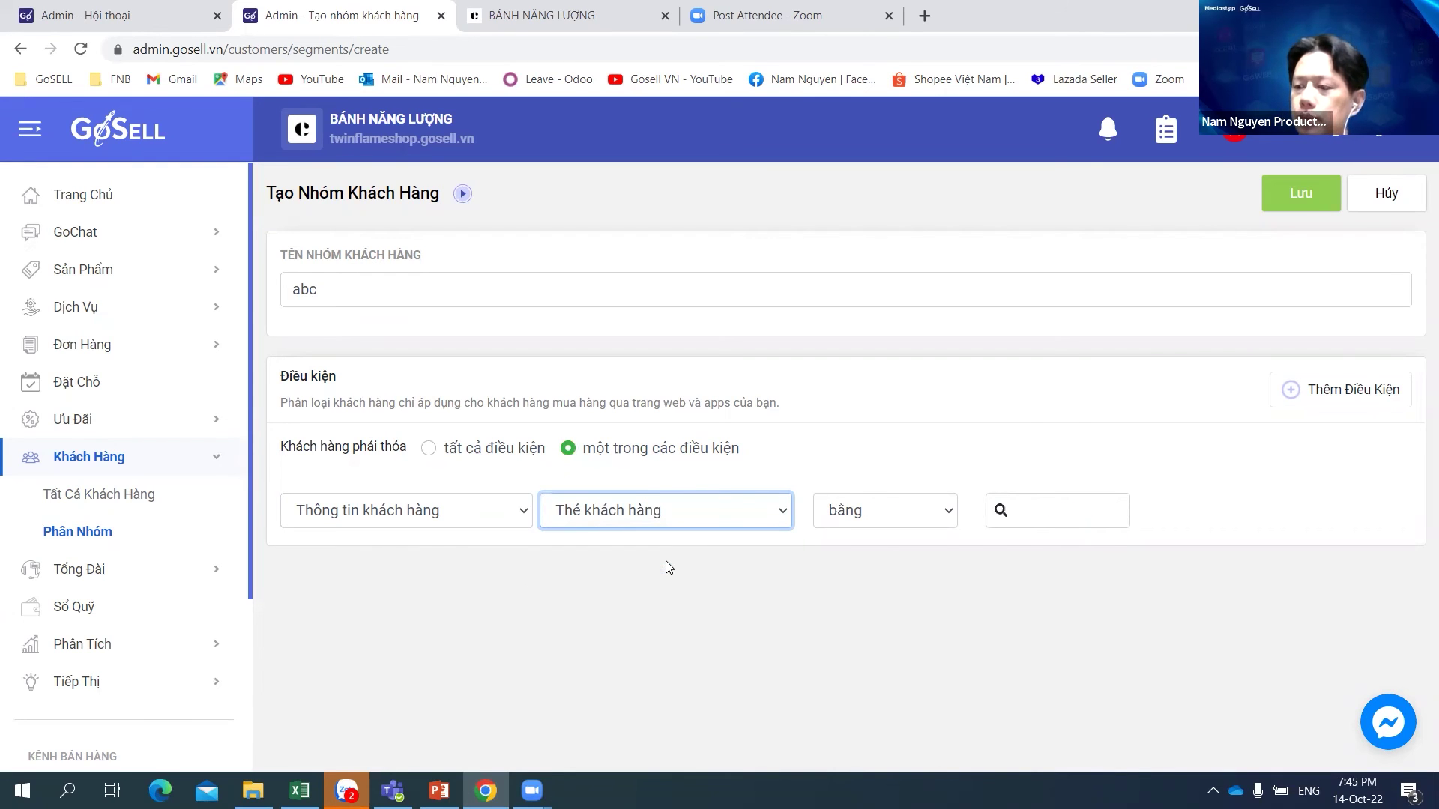
left_click(1050, 517)
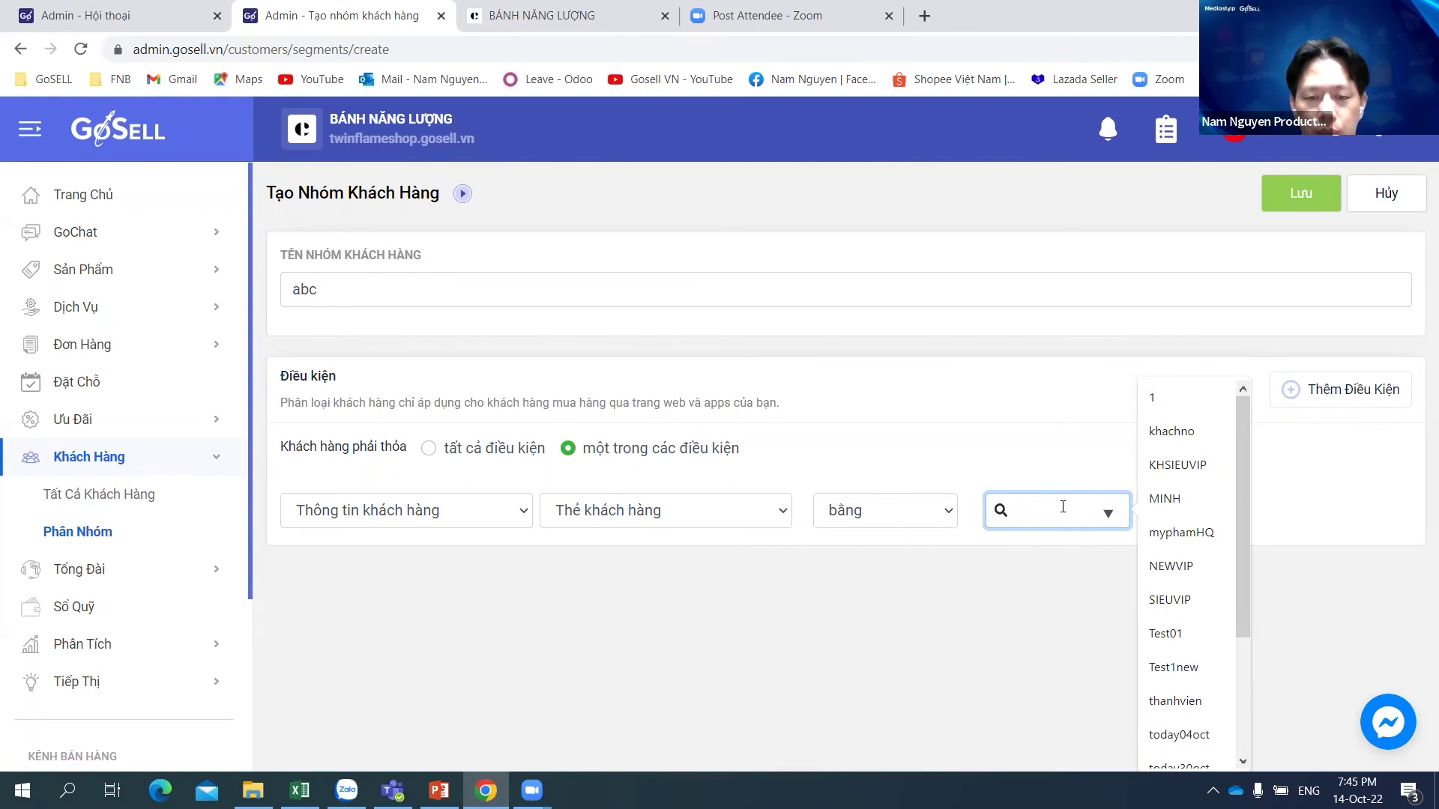
left_click(1183, 607)
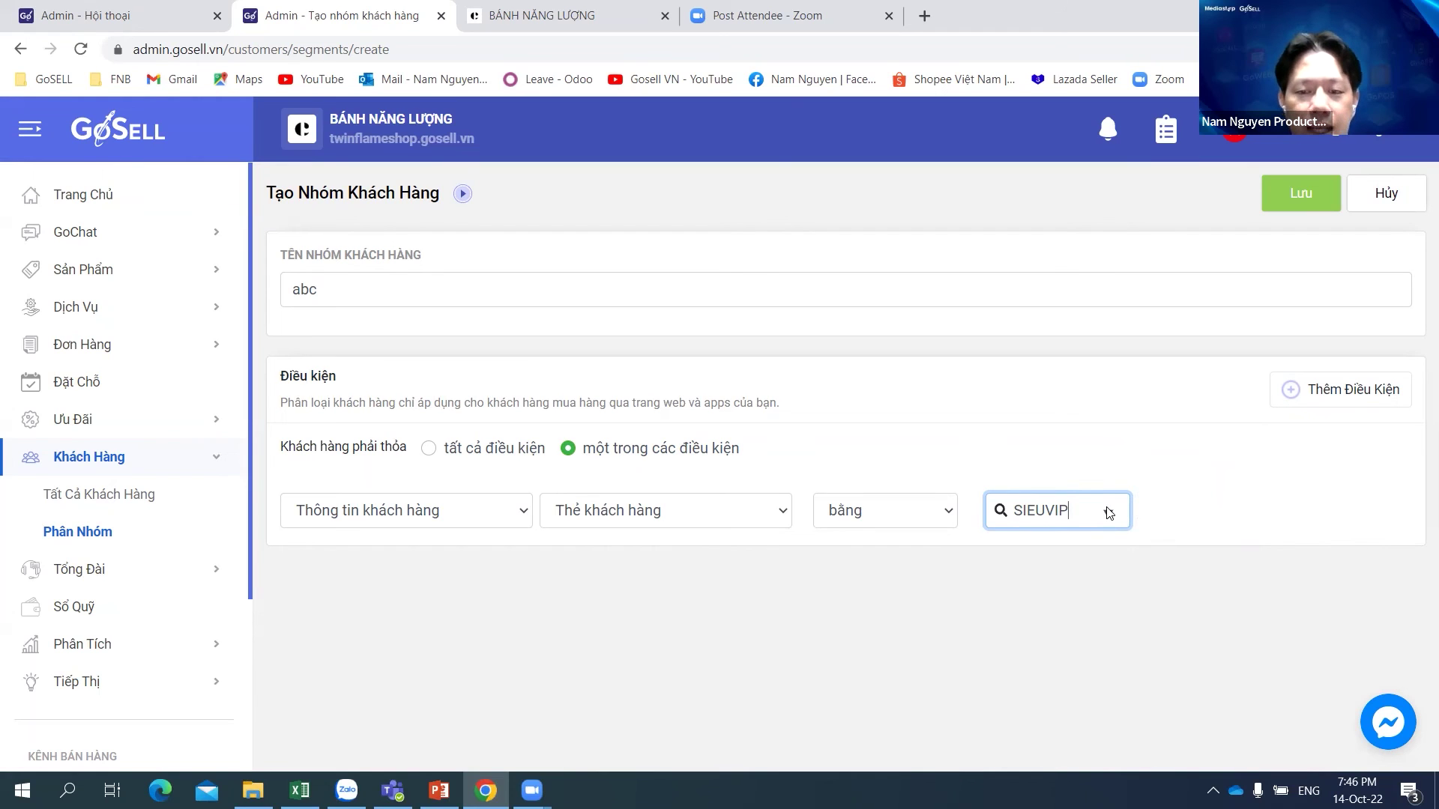
left_click(727, 513)
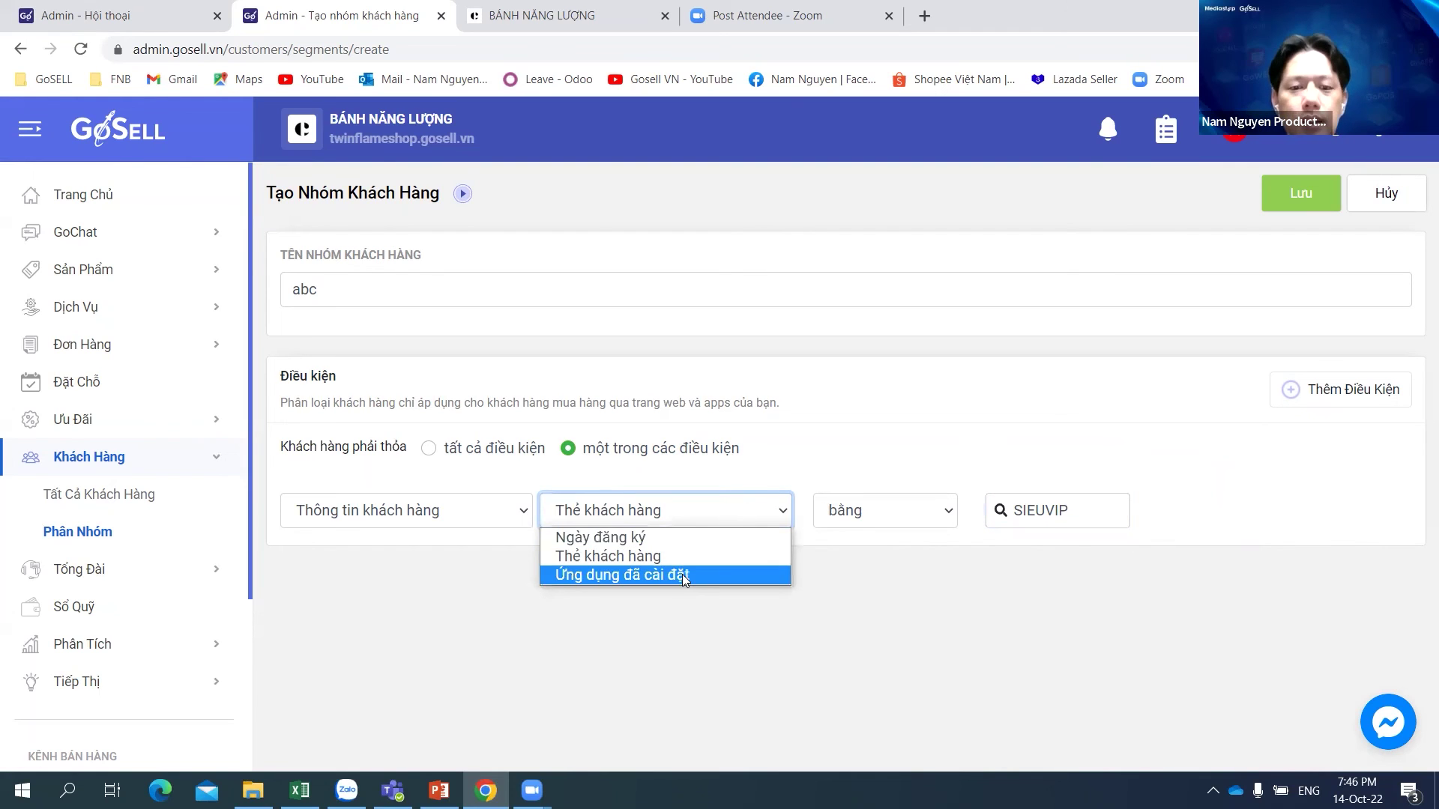
Step: Change the condition to registration date on the day 14/10/2022
left_click(654, 535)
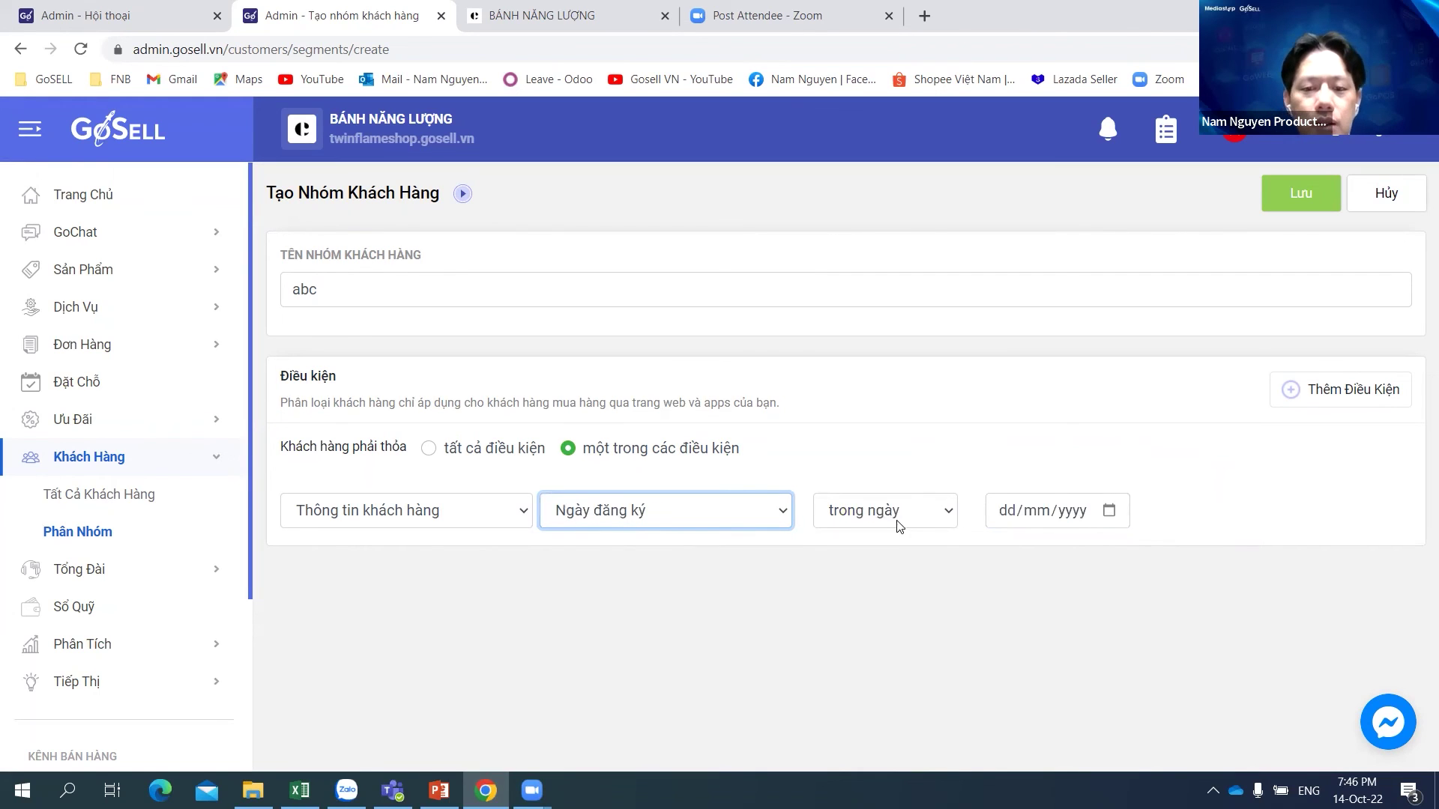
left_click(949, 512)
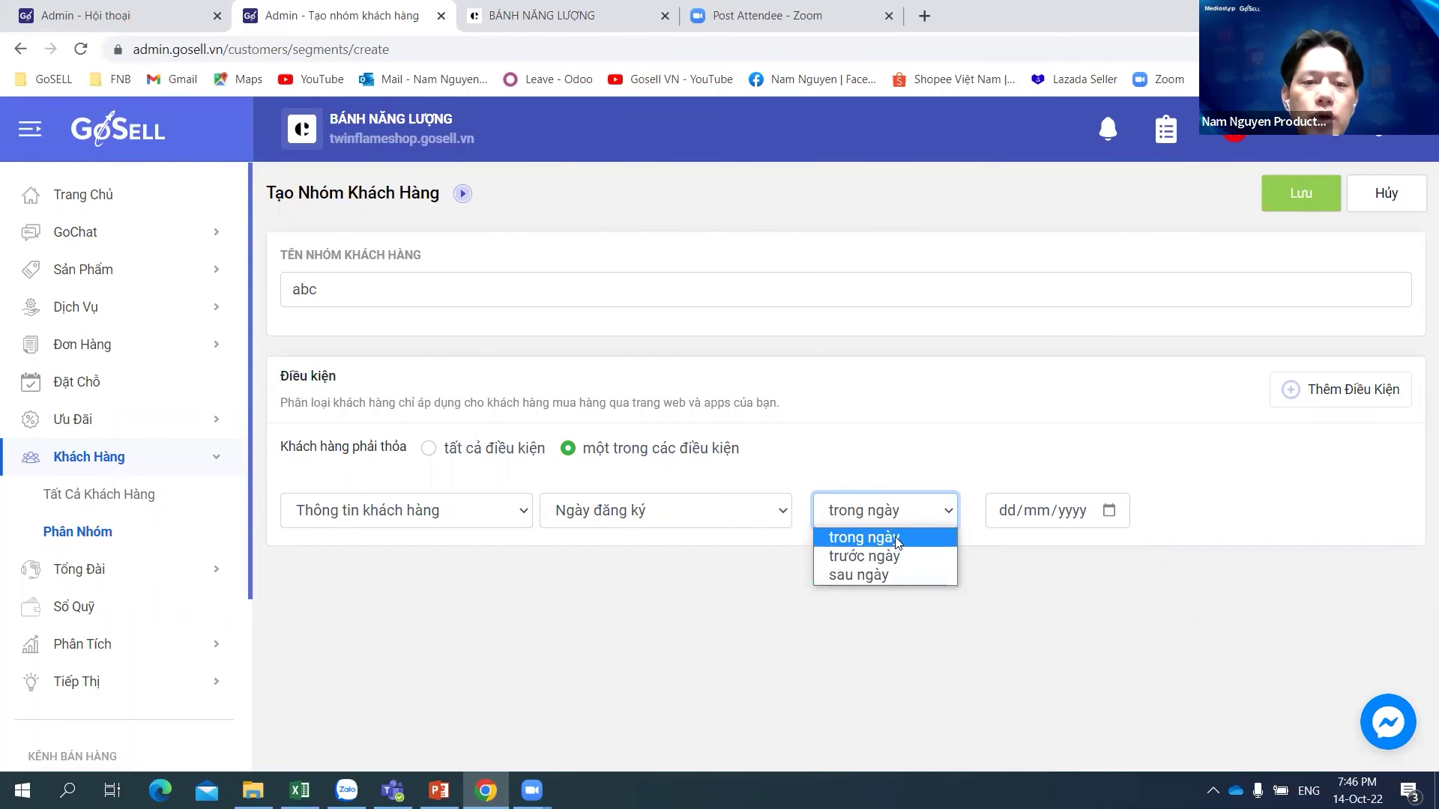
left_click(897, 539)
left_click(1018, 520)
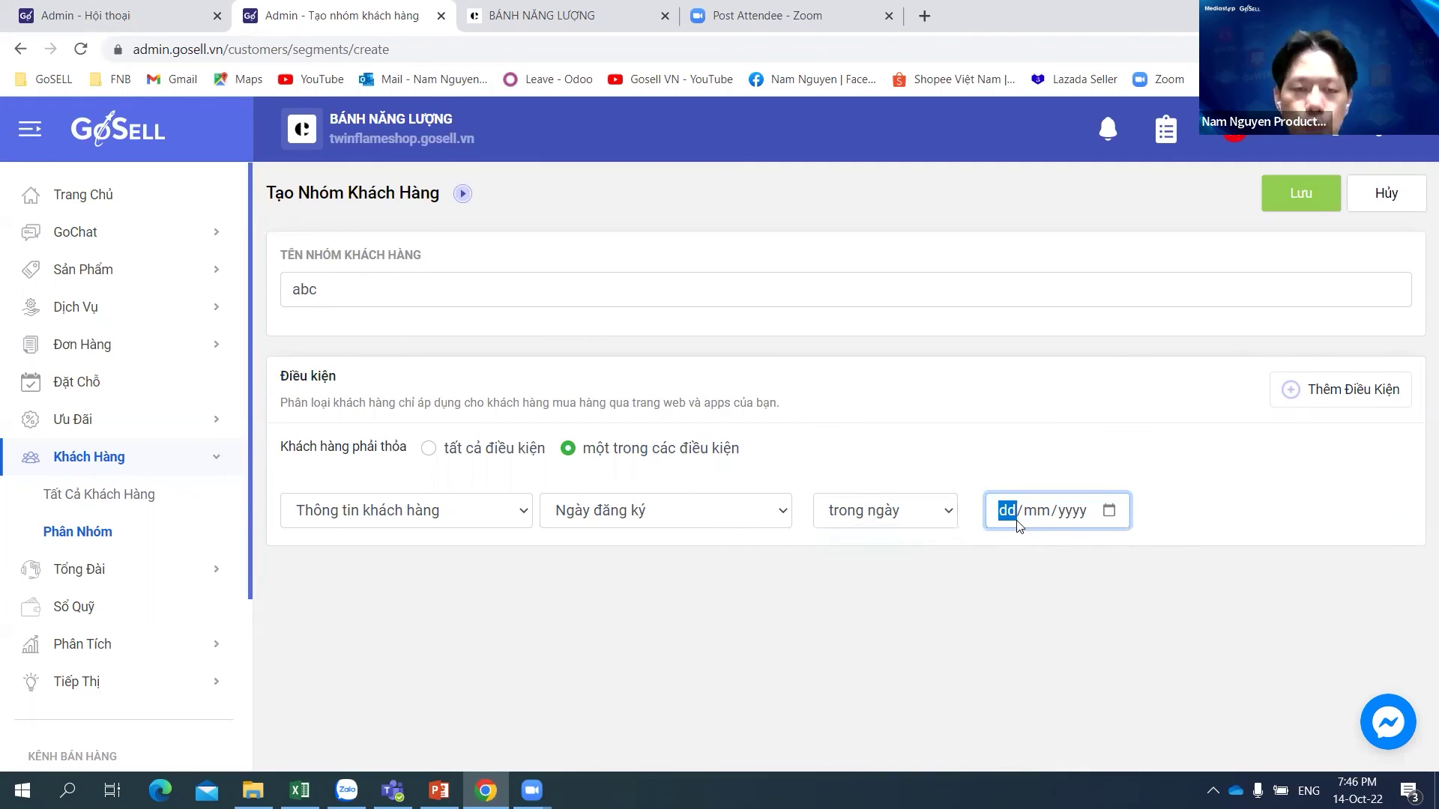
type("1")
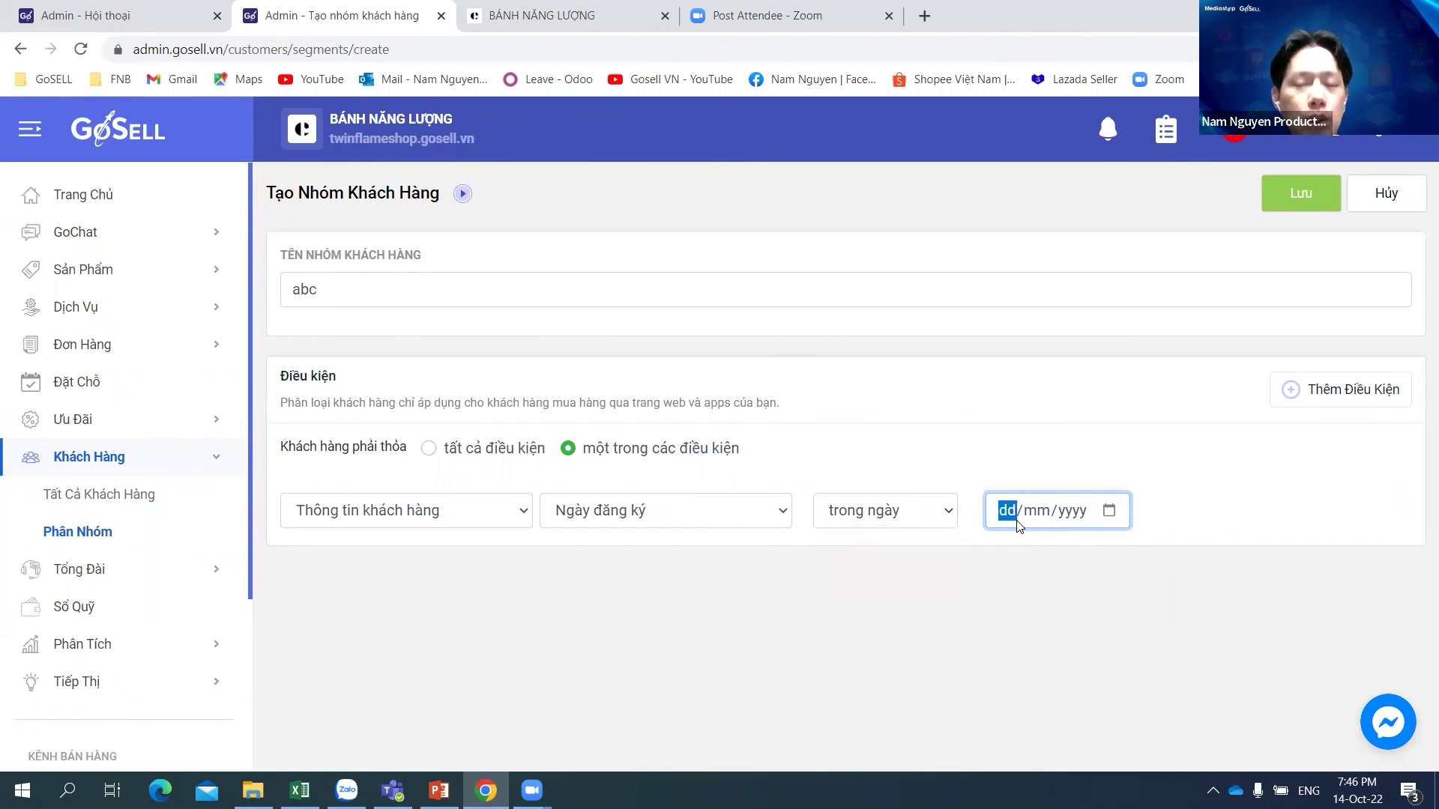
type("4/1")
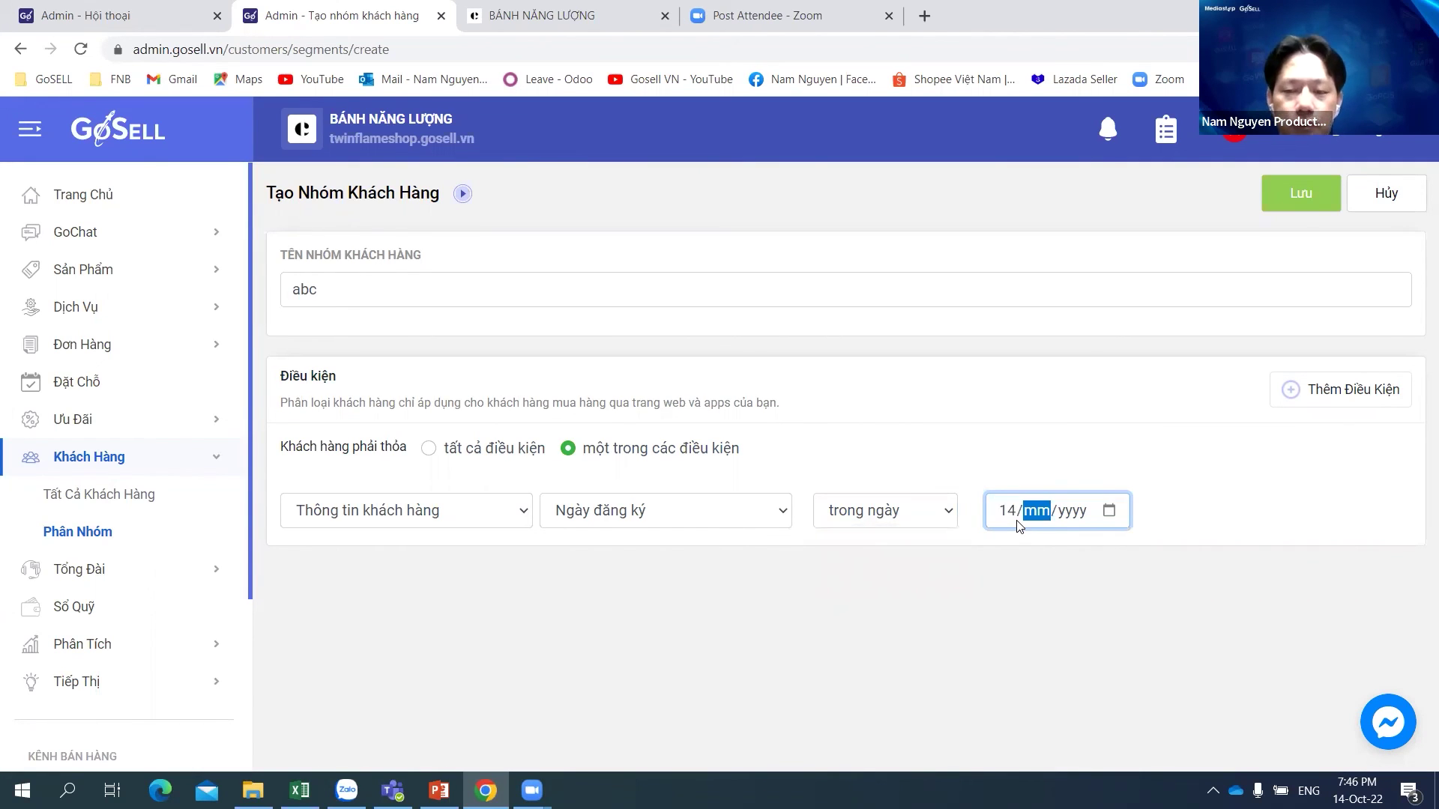
type("0/20")
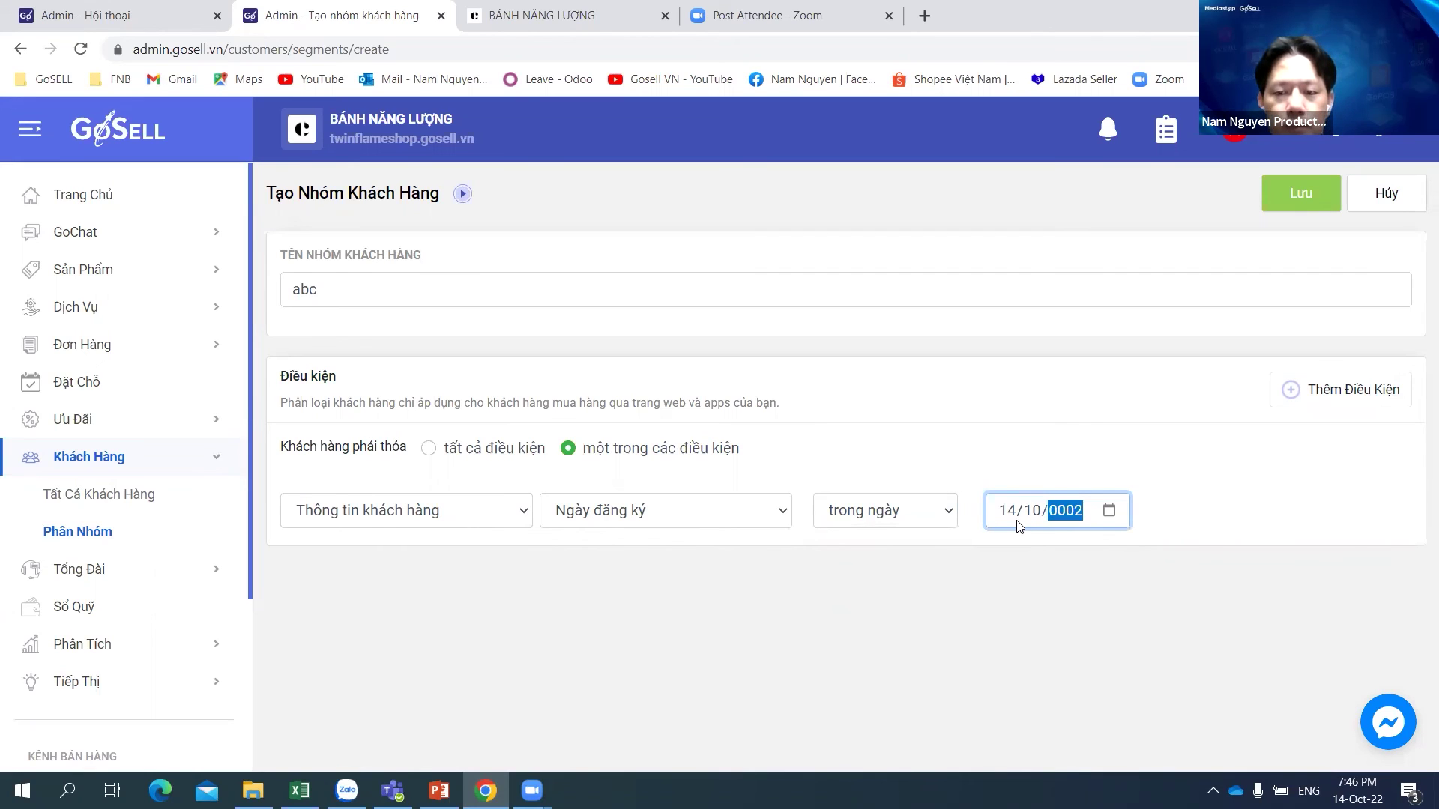
type("20")
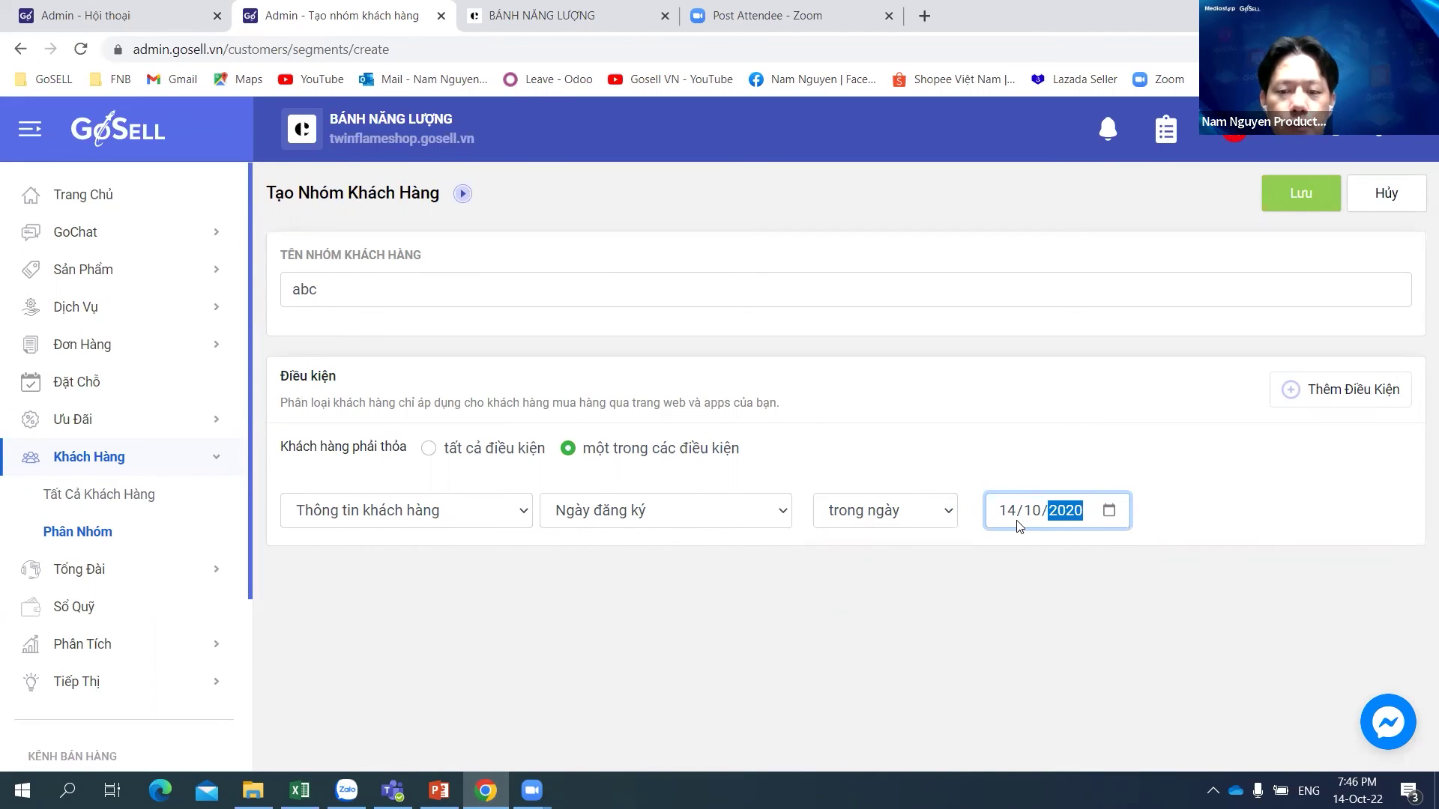
key("BackSpace")
type("2")
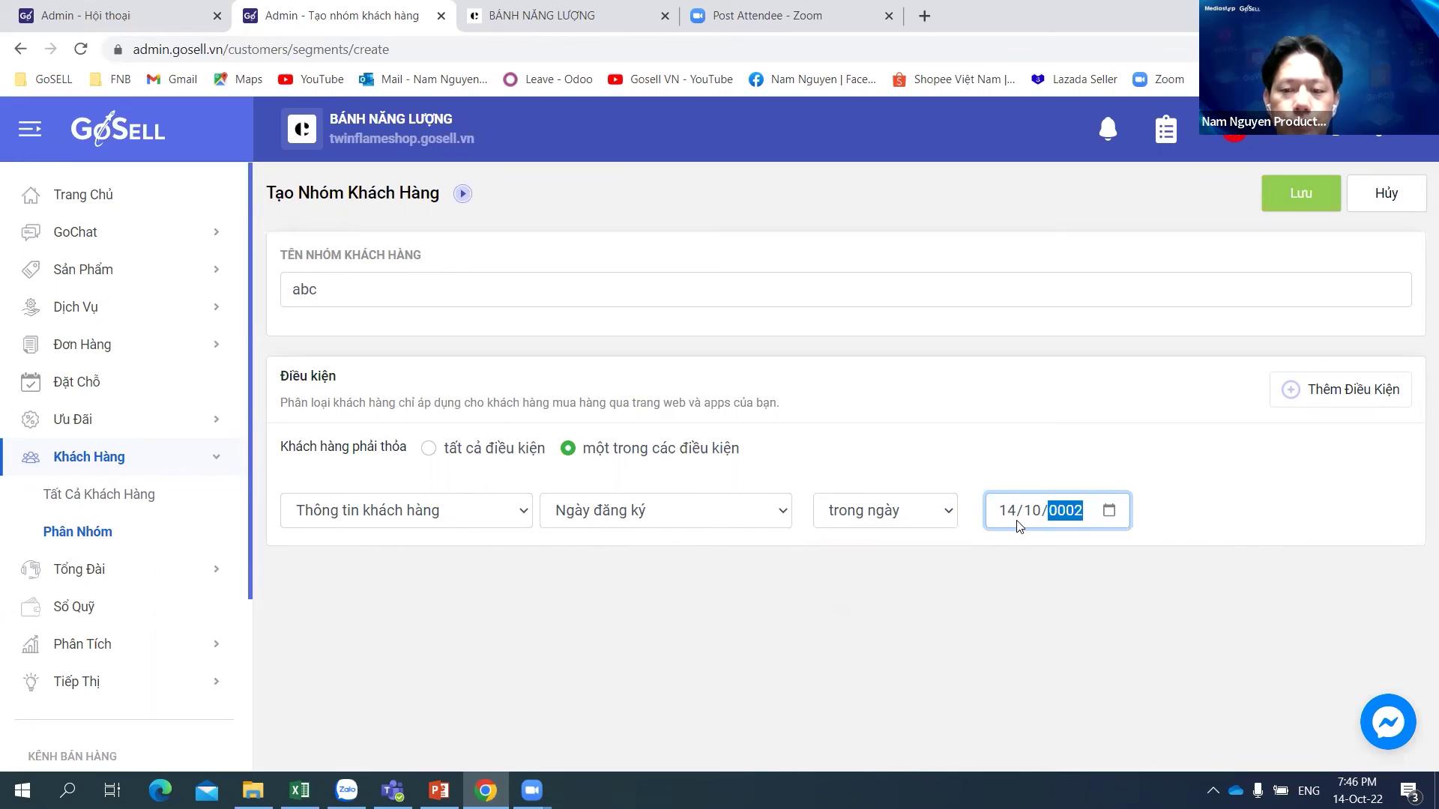
type("022")
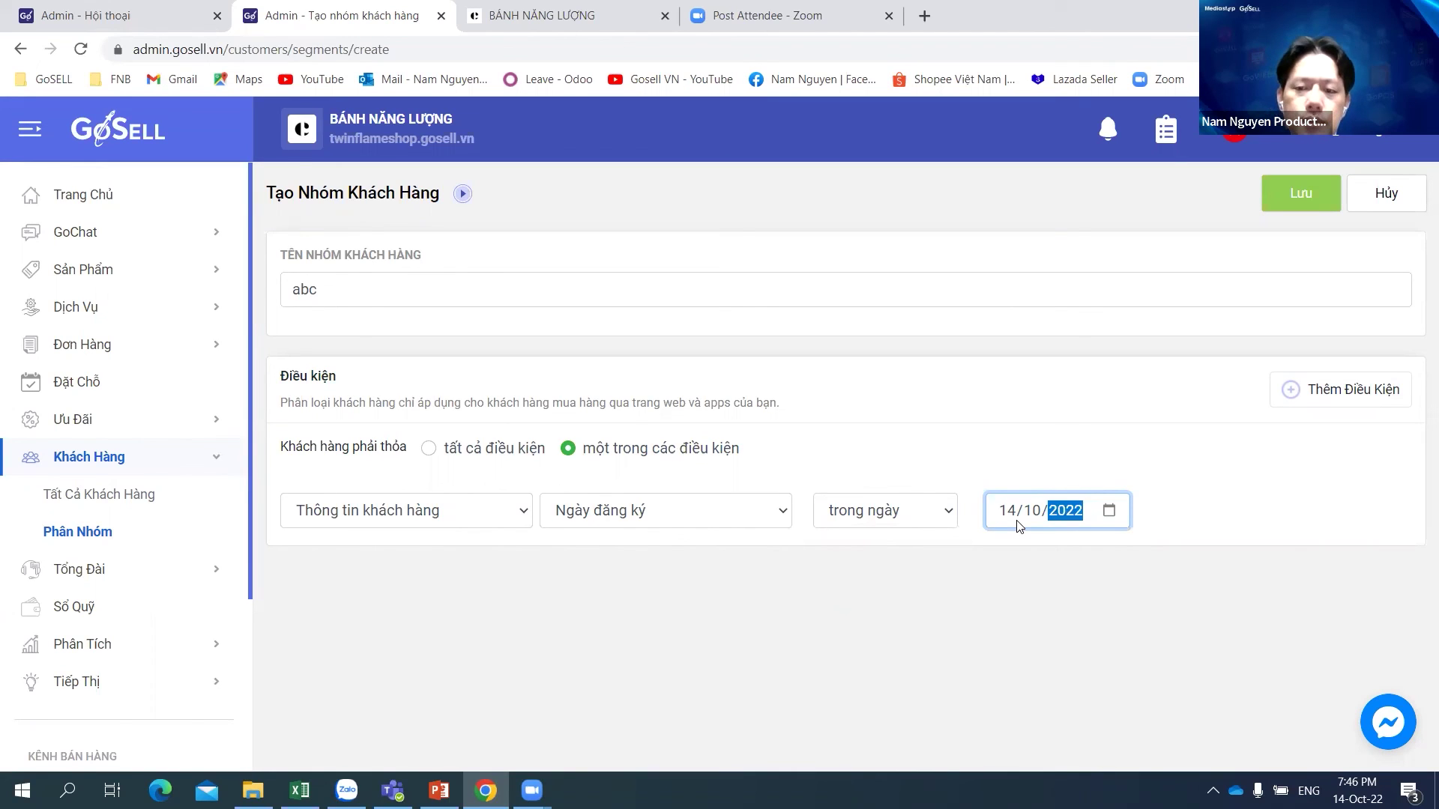
left_click(914, 575)
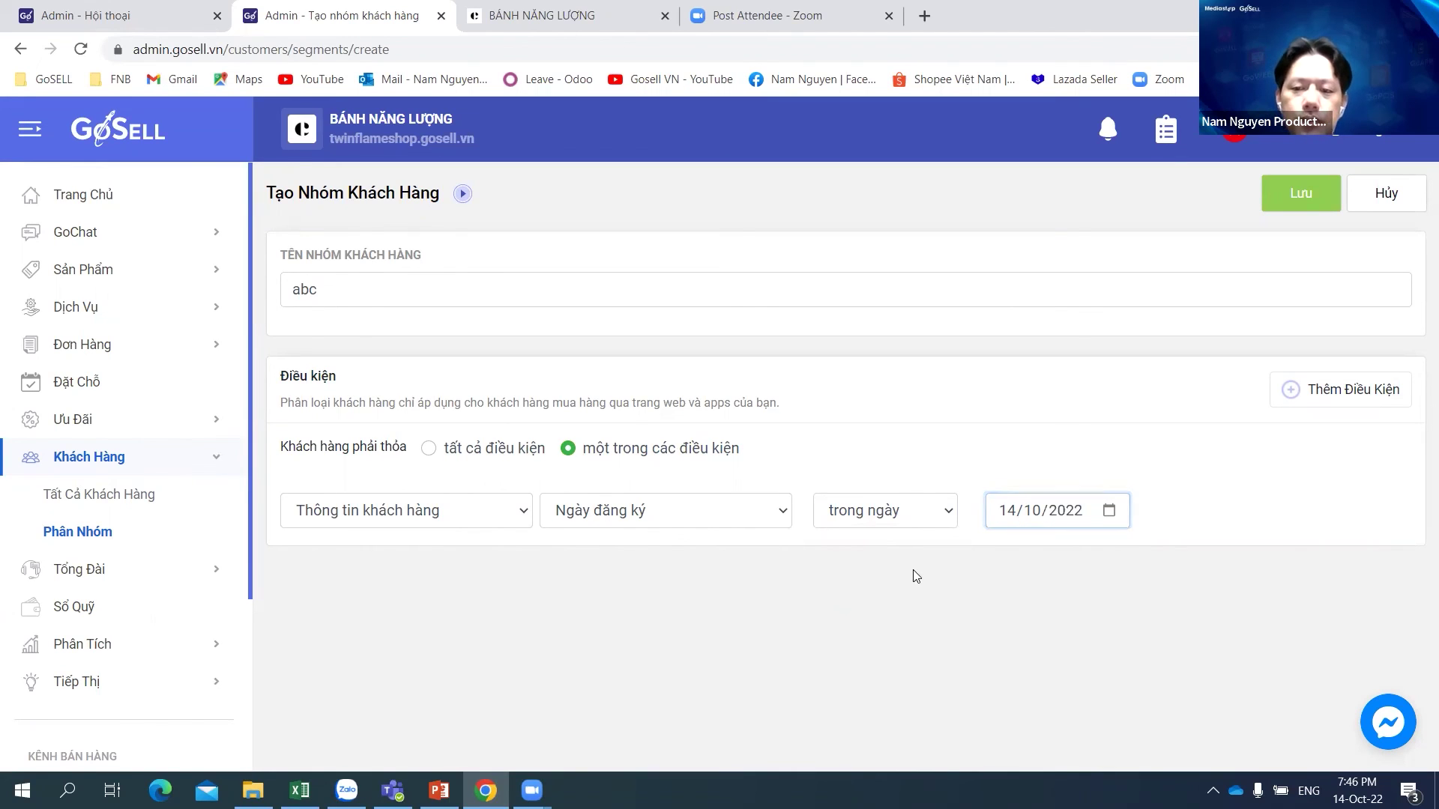
Step: Save the abc customer group and switch over to the presentation
left_click(1282, 201)
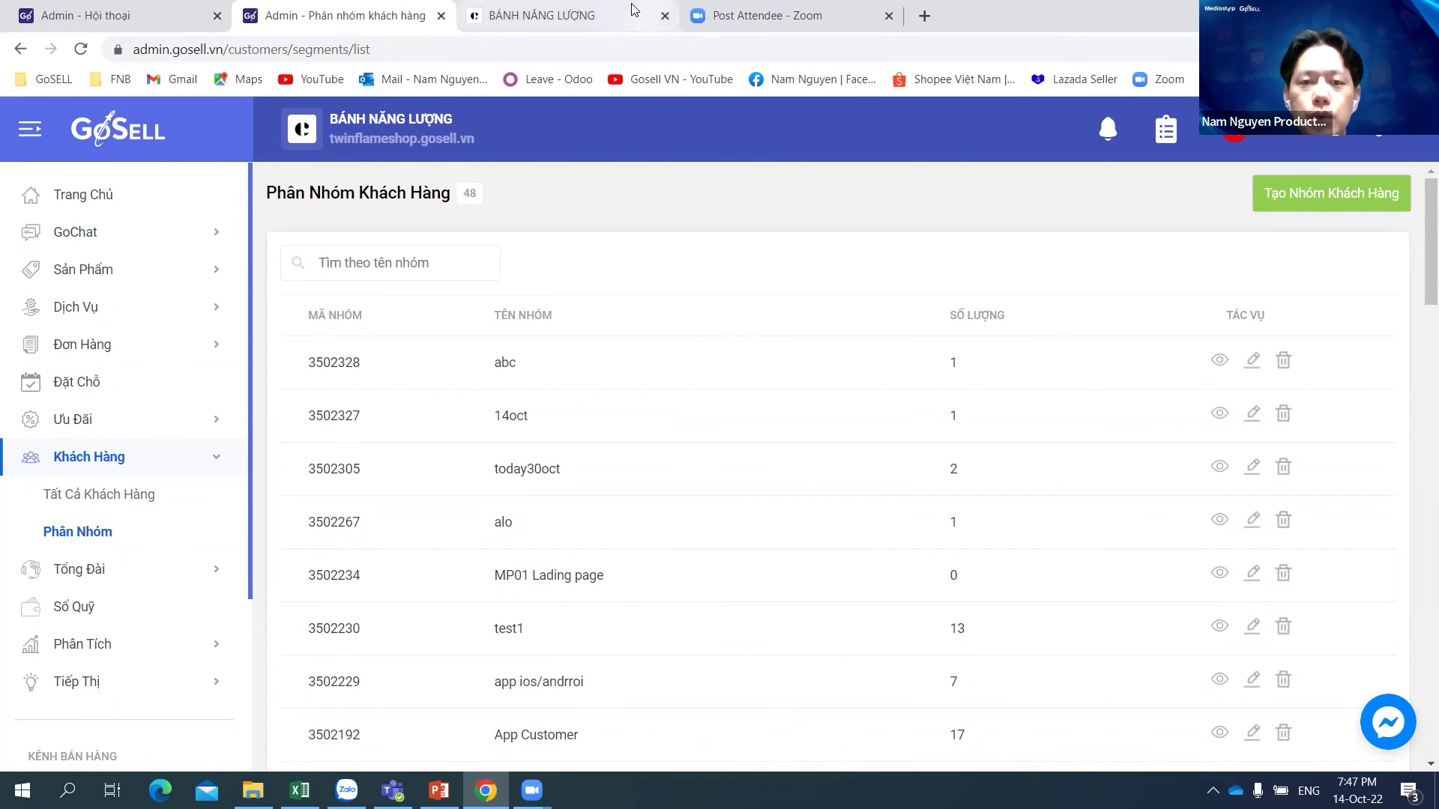
mouse_move(633, 8)
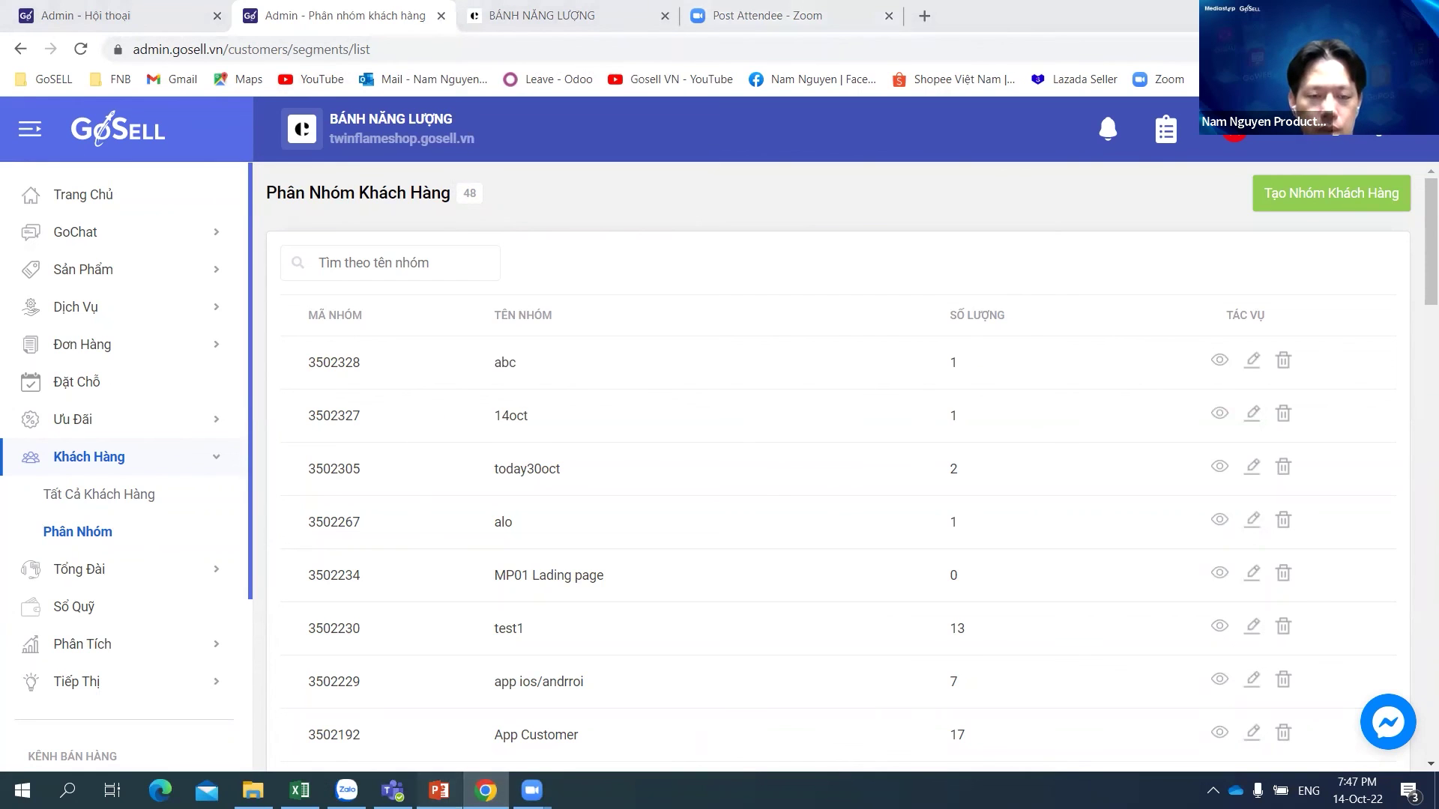
left_click(439, 790)
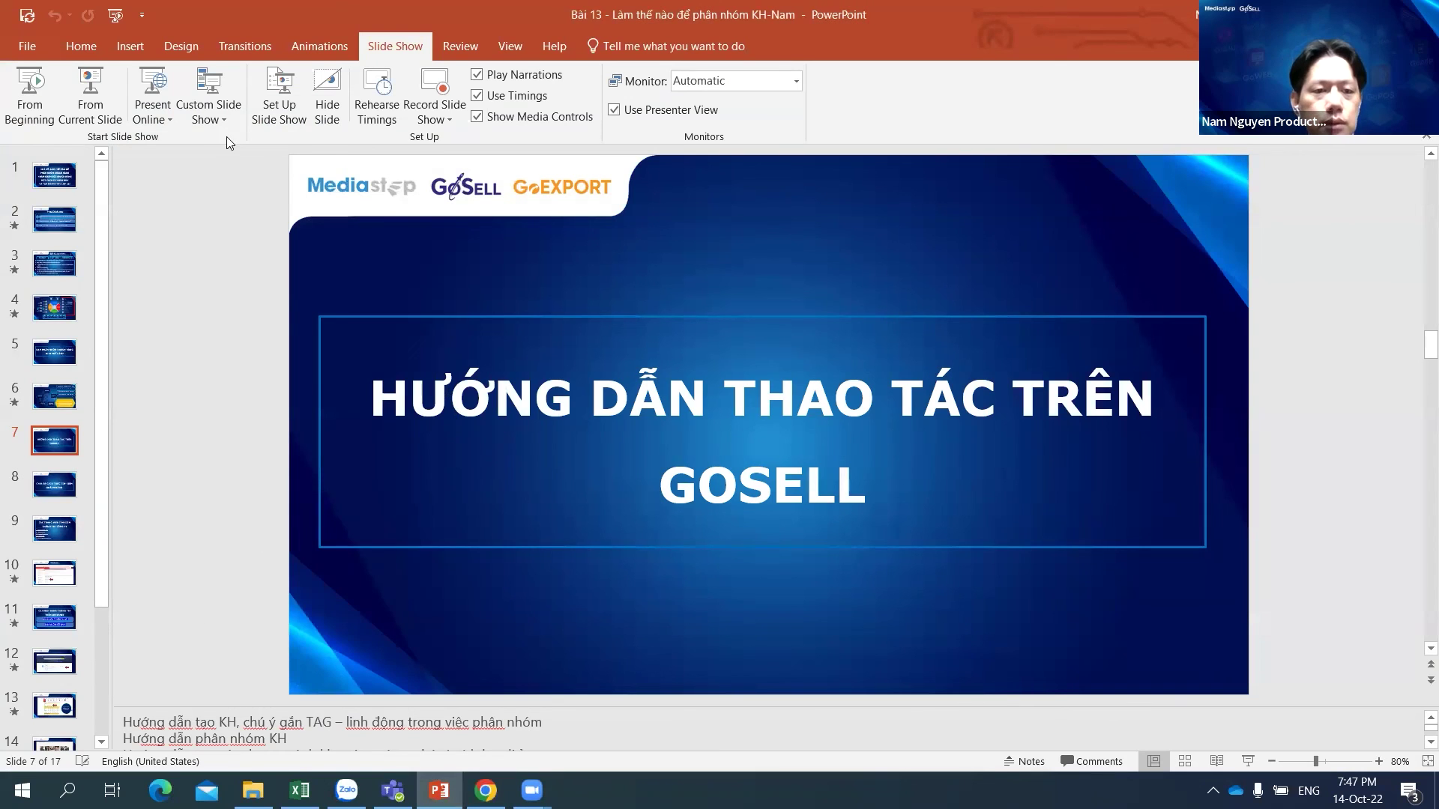
Step: Run the slide show from the current slide and advance one slide
left_click(99, 106)
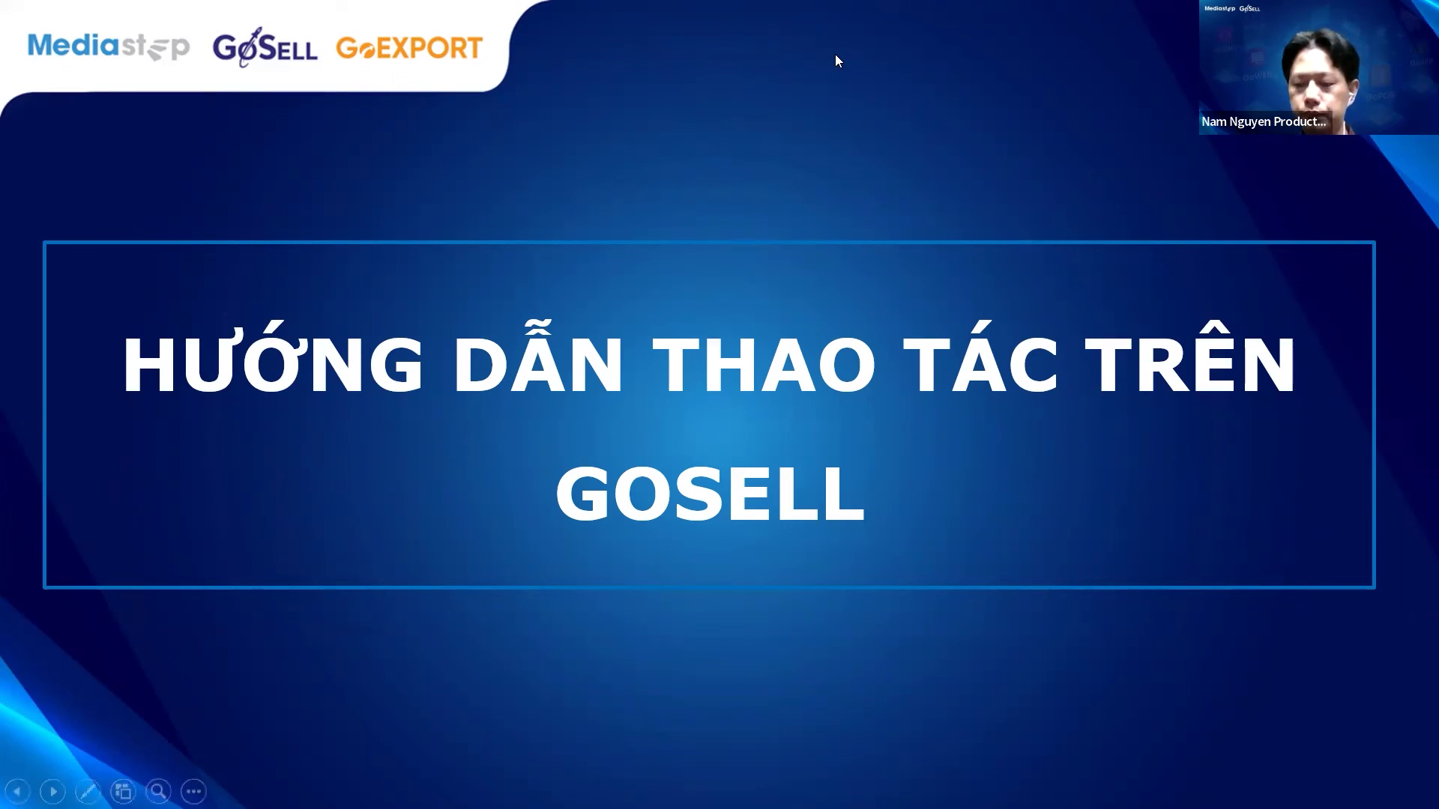
key("Right")
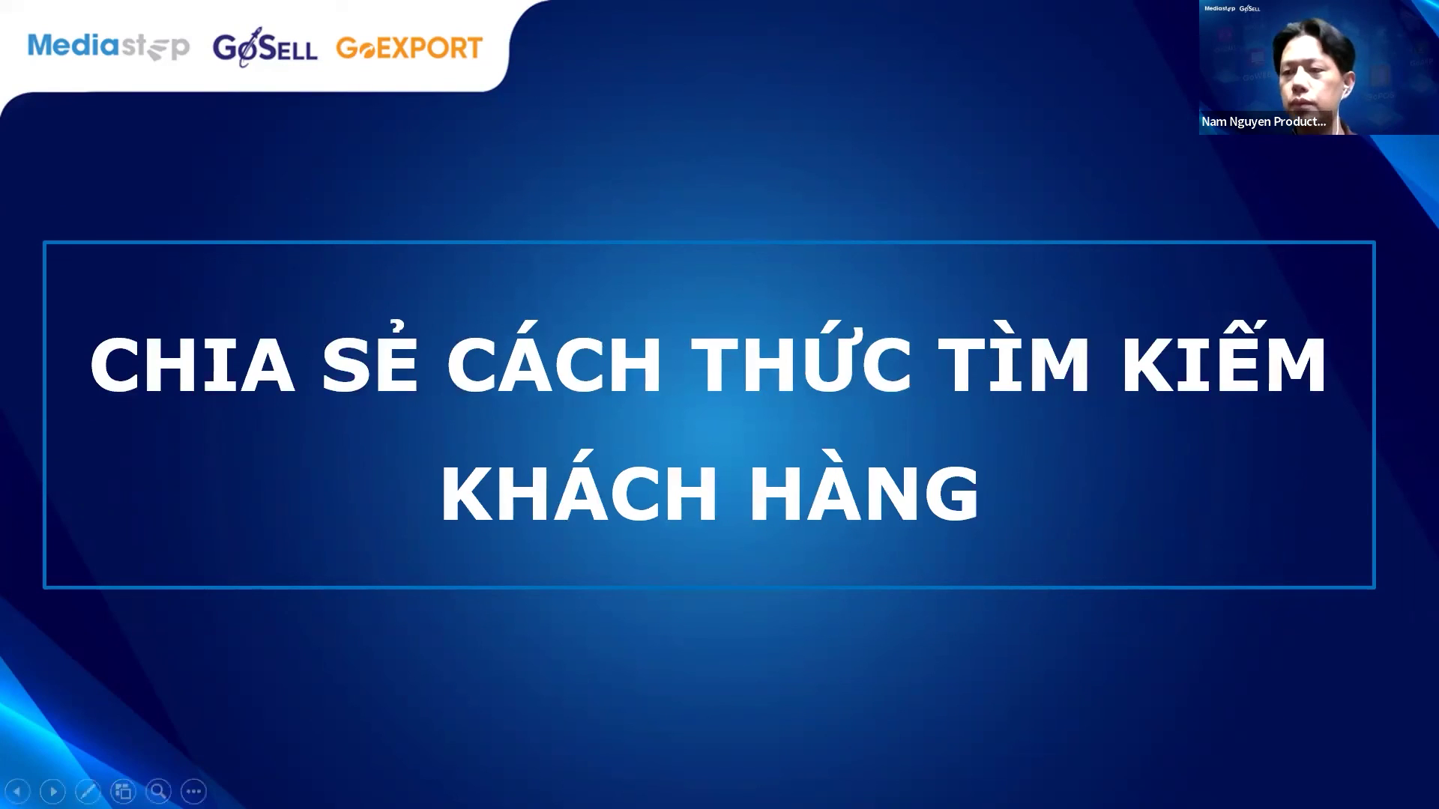